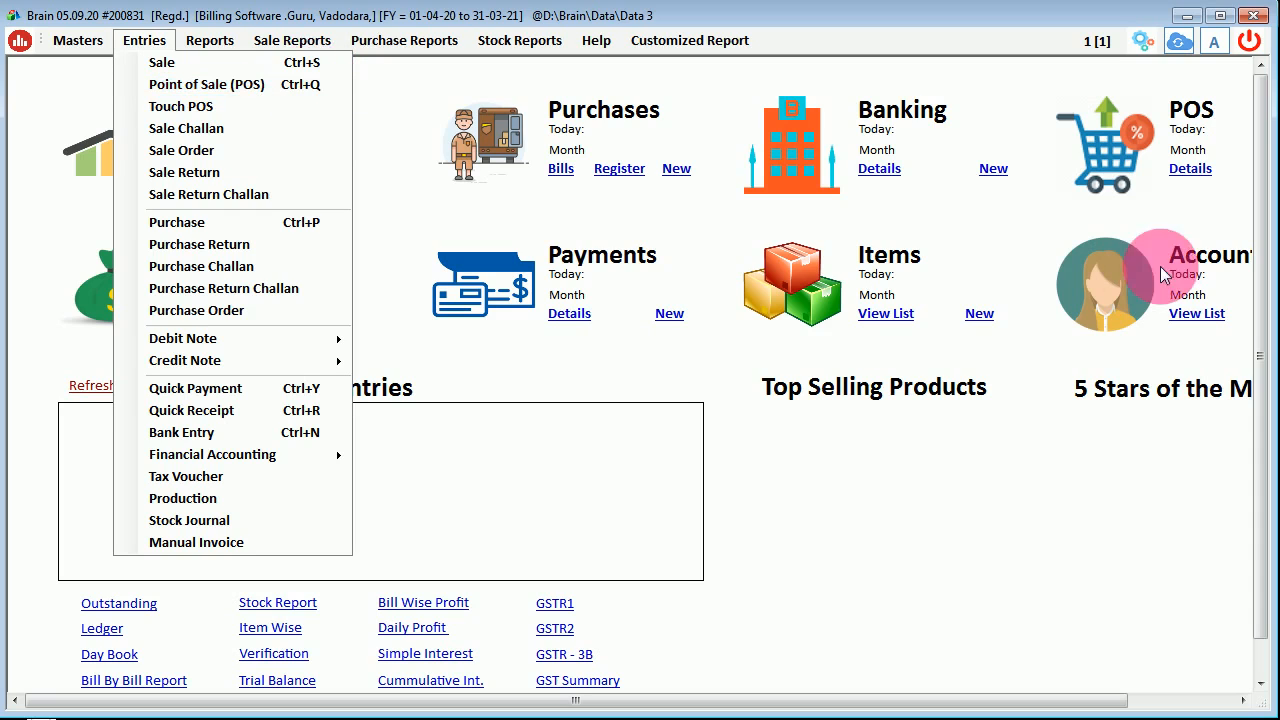
- Dismiss the Entries menu and start a new bill from the dashboard's POS tile
{"action": "left_click", "coordinate": [1087, 85]}
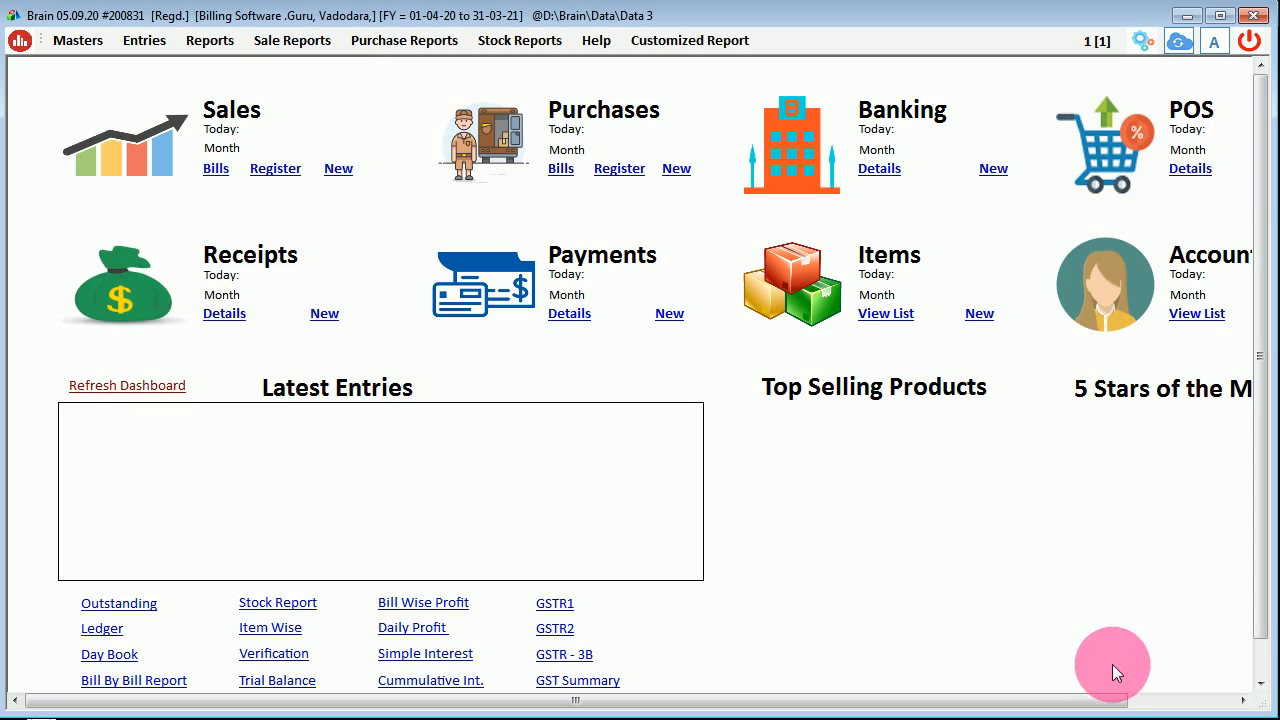
{"action": "left_click", "coordinate": [1143, 699]}
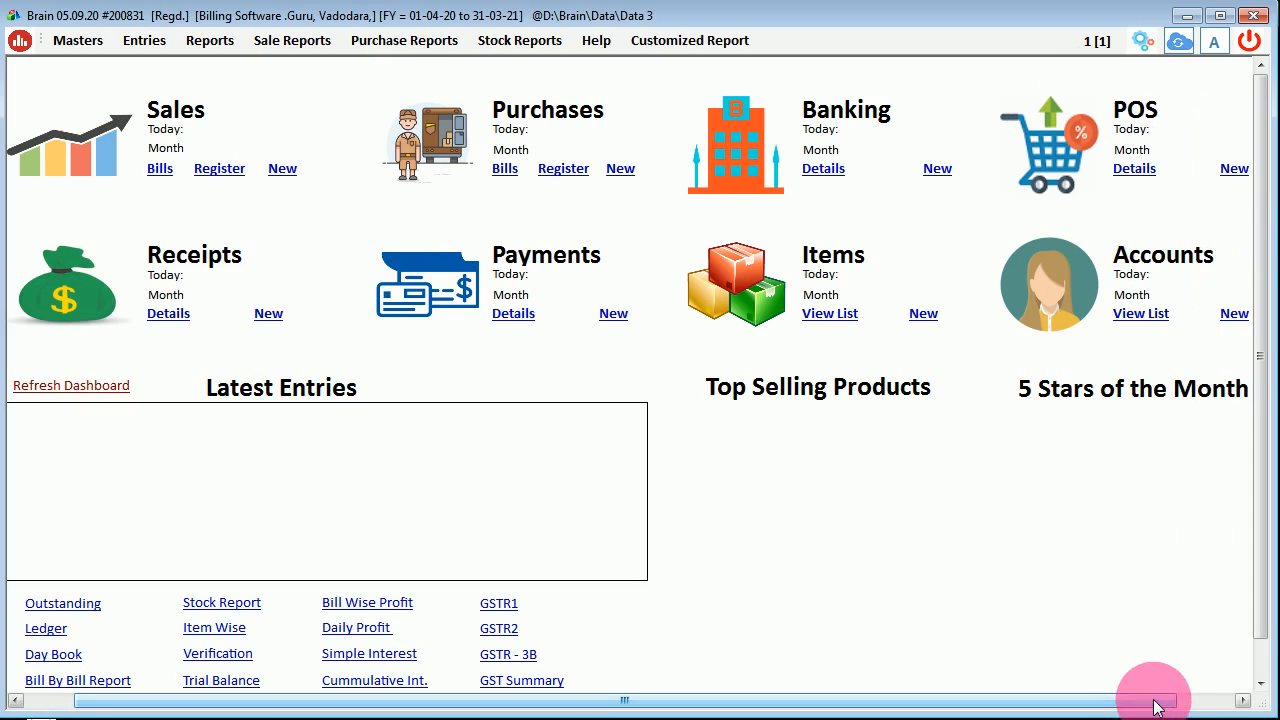
{"action": "left_click", "coordinate": [1232, 170]}
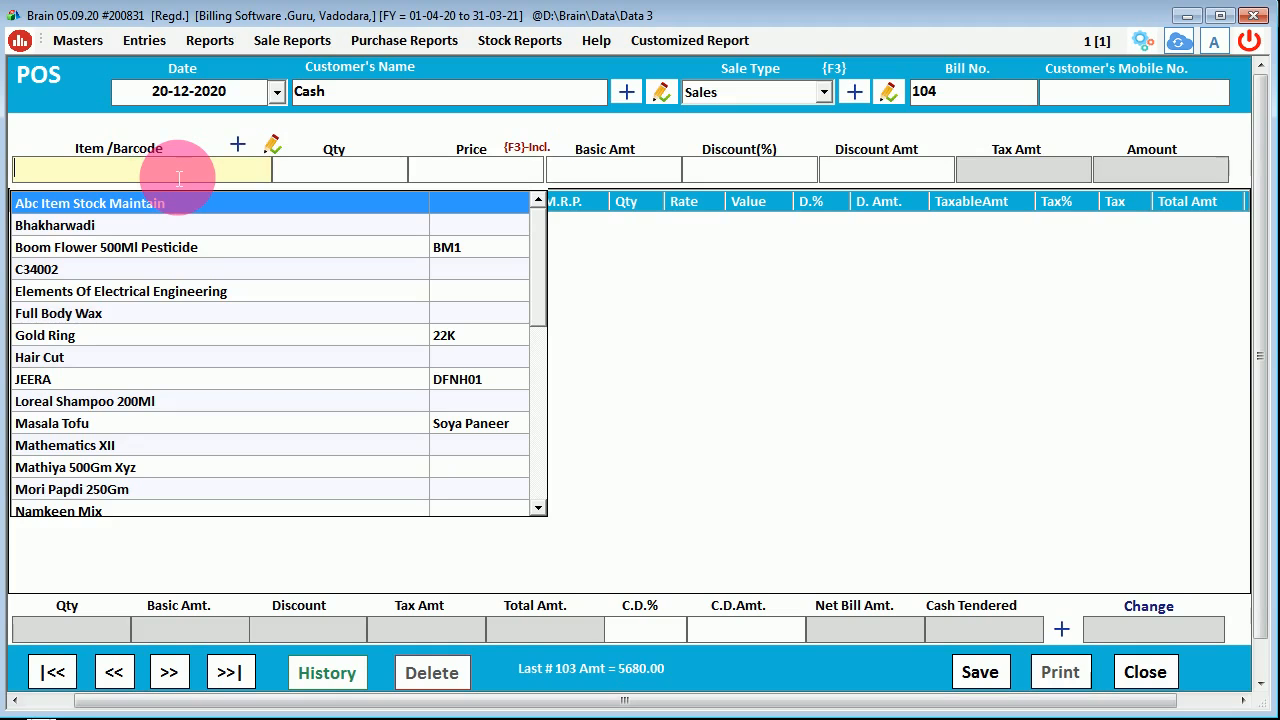
- Add the items with barcodes 10020 and 10021 (T Shirt Abcde, Gold Ring) to the cash bill
{"action": "type", "text": "10"}
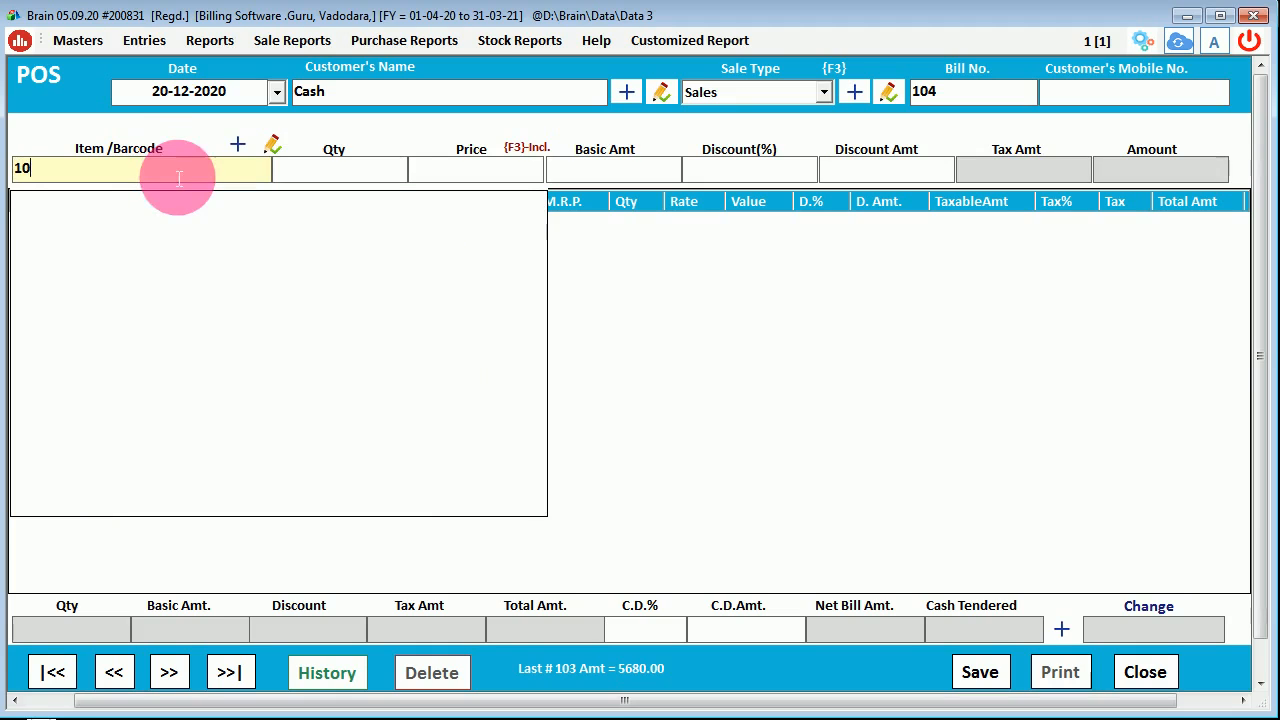
{"action": "type", "text": "020"}
{"action": "key", "text": "Return"}
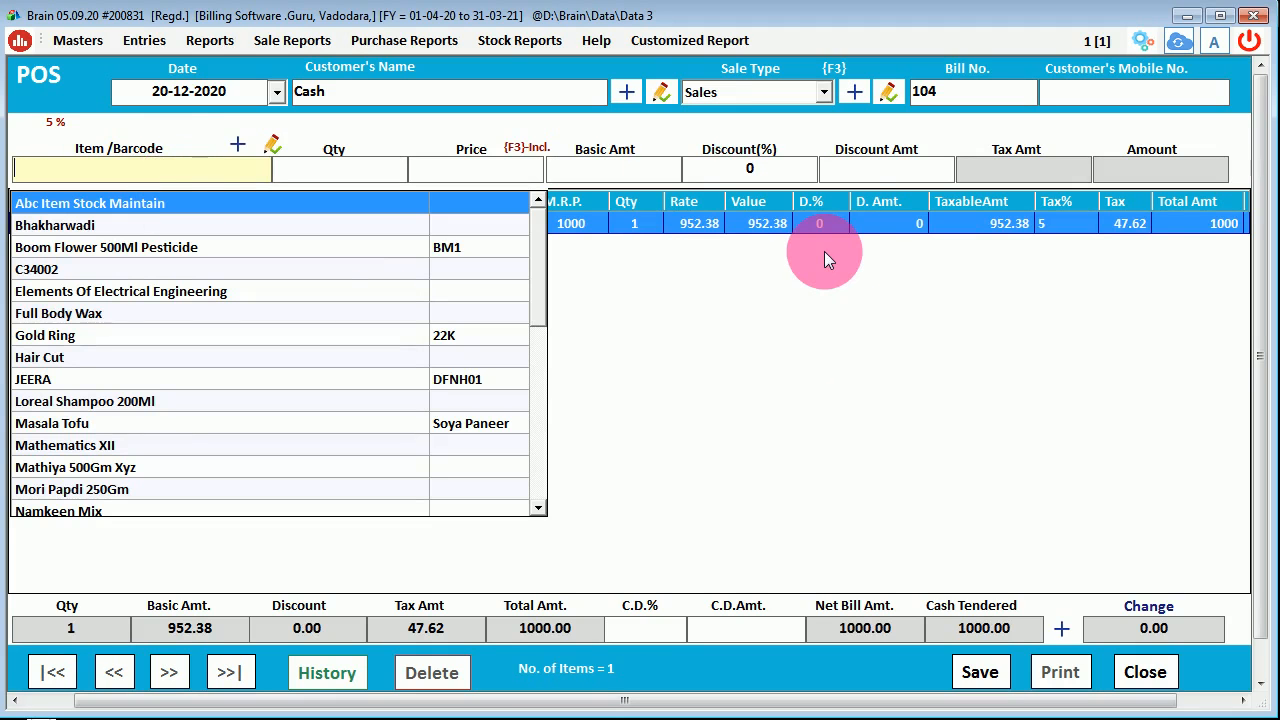
{"action": "type", "text": "10021"}
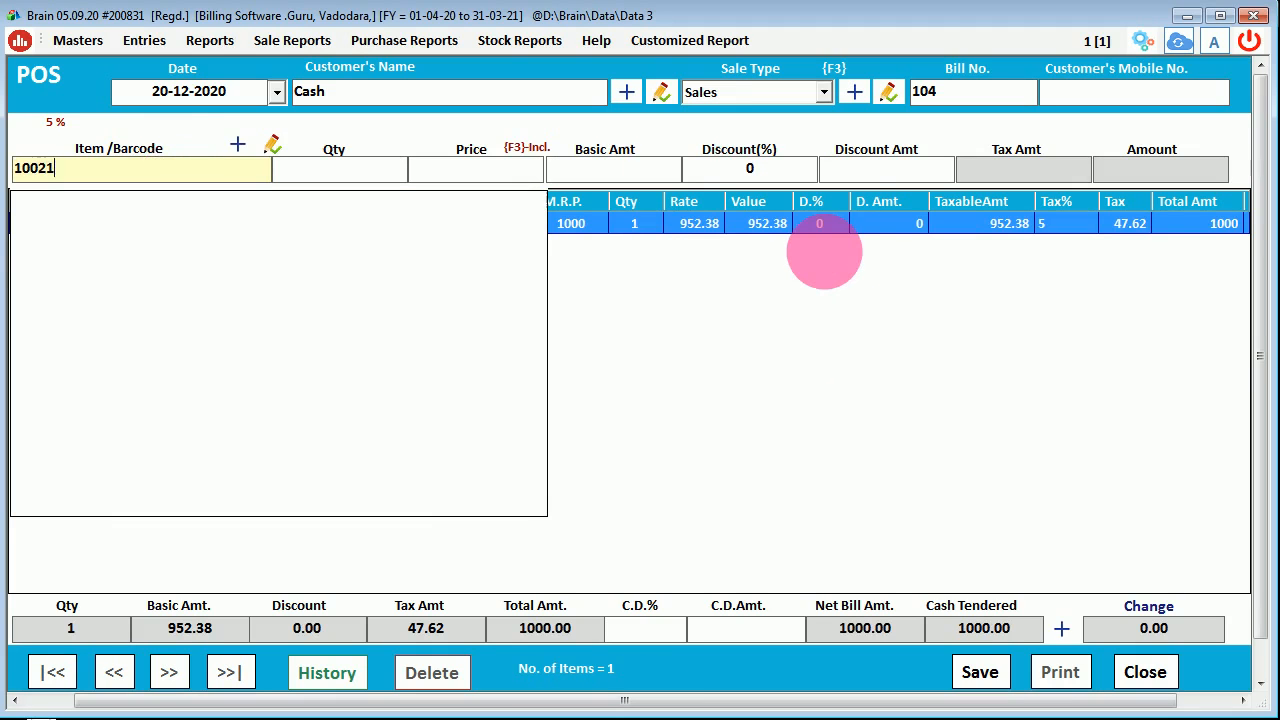
{"action": "key", "text": "Return"}
{"action": "key", "text": "Escape"}
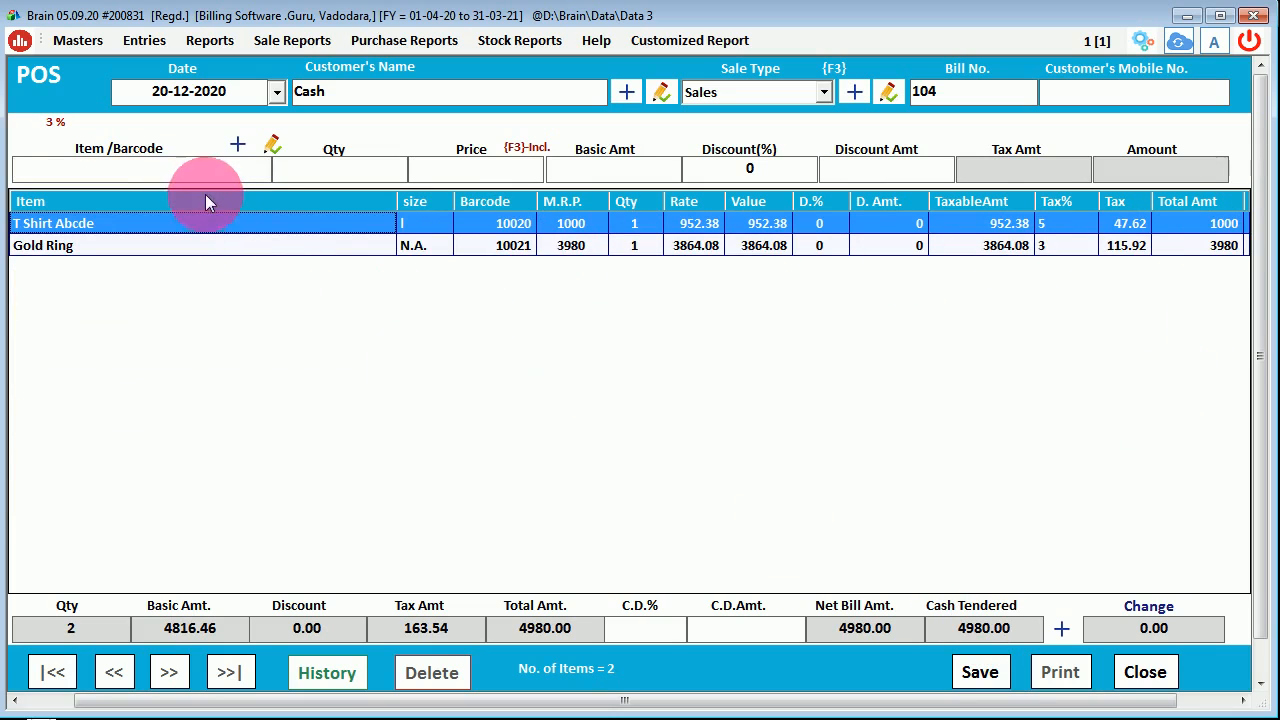
- Save bill 104 totalling 4980.00 without printing it
{"action": "left_click", "coordinate": [173, 176]}
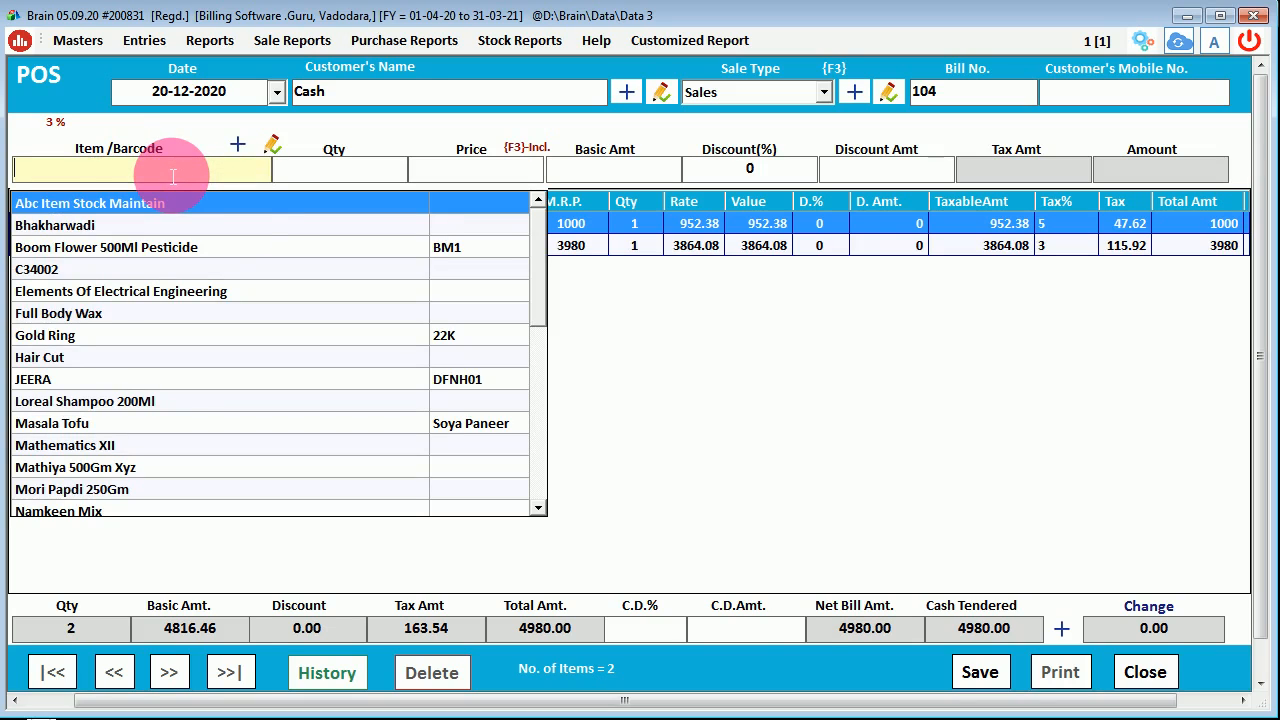
{"action": "left_click", "coordinate": [884, 467]}
{"action": "left_click", "coordinate": [978, 670]}
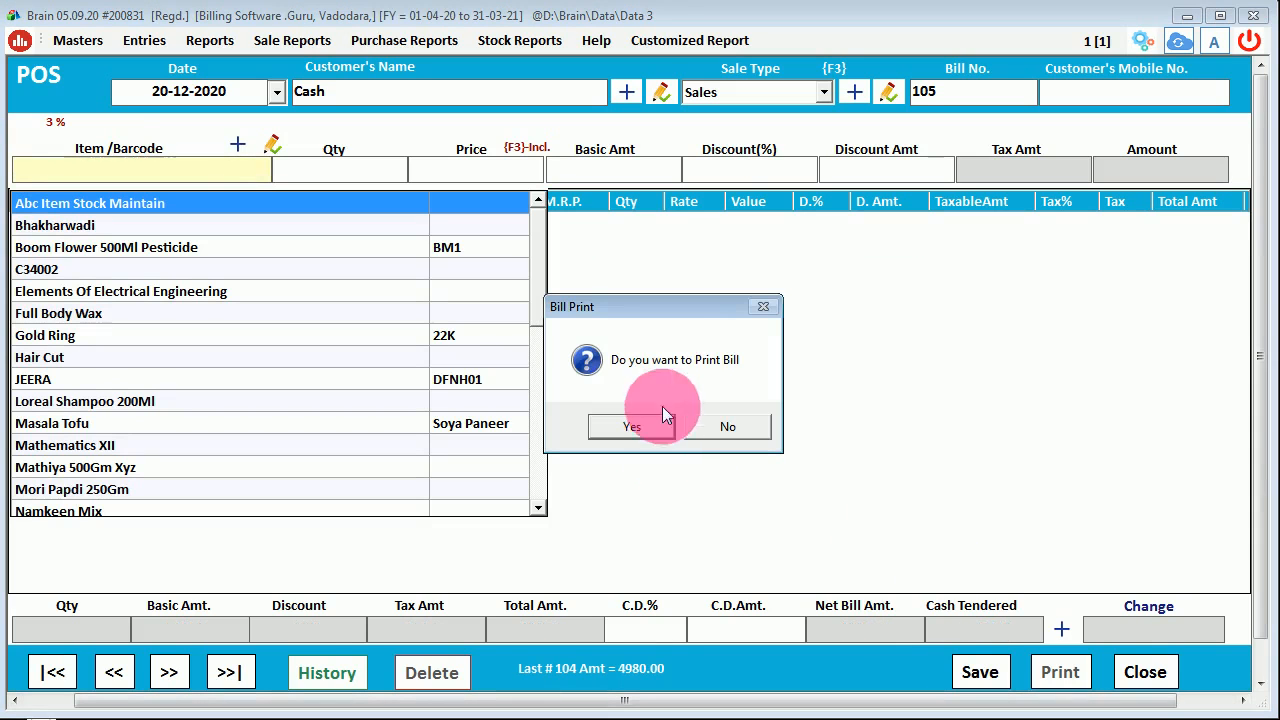
{"action": "left_click", "coordinate": [730, 428]}
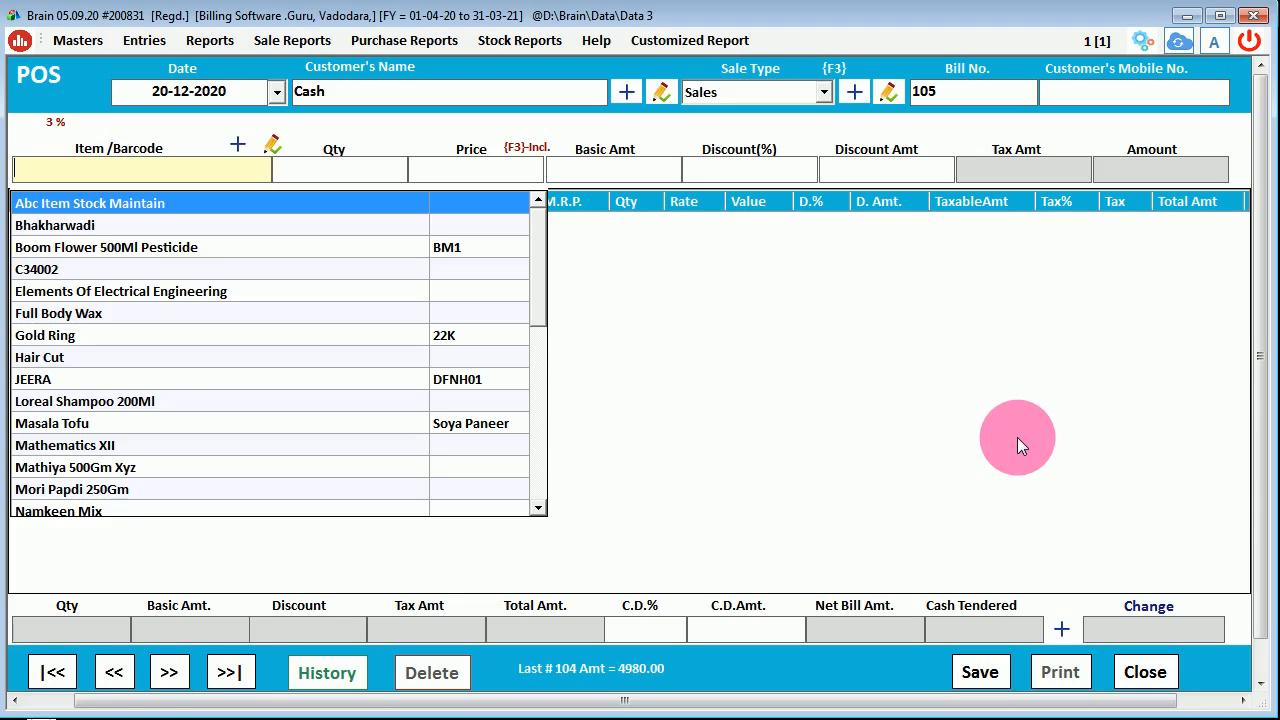
{"action": "type", "text": "nh"}
{"action": "key", "text": "BackSpace"}
{"action": "key", "text": "BackSpace"}
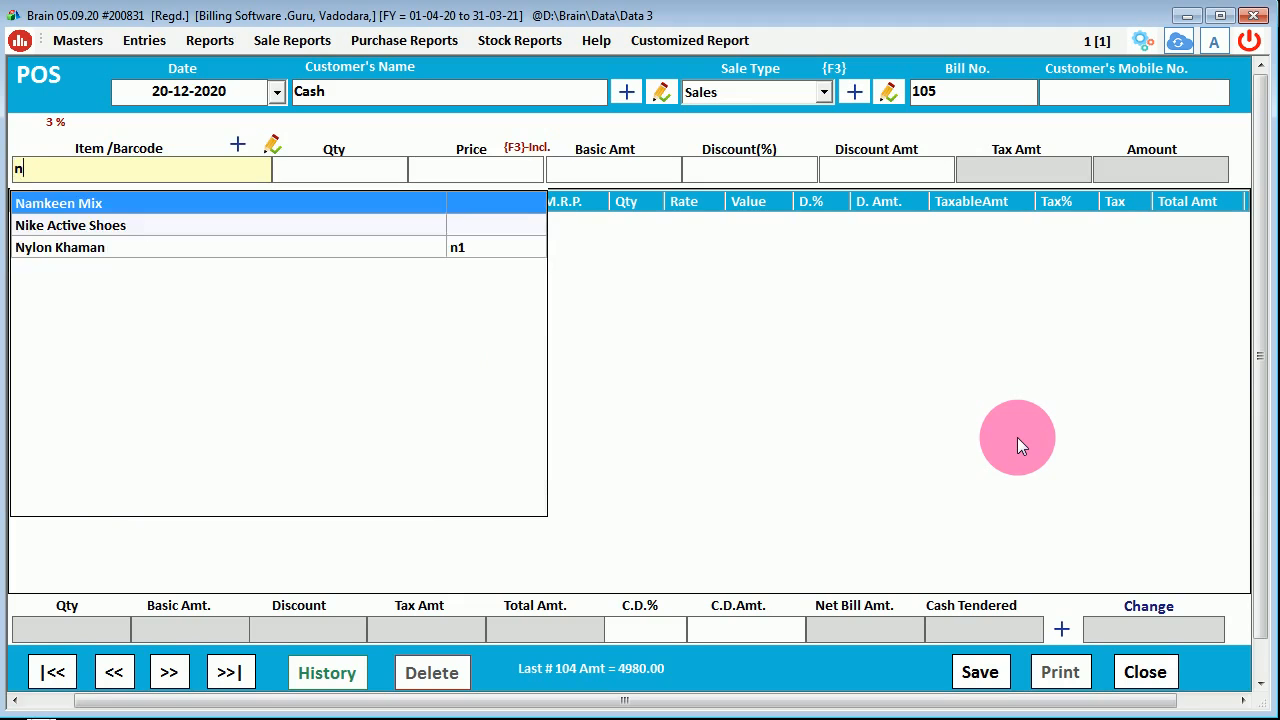
{"action": "type", "text": "n"}
{"action": "key", "text": "BackSpace"}
{"action": "type", "text": "bh"}
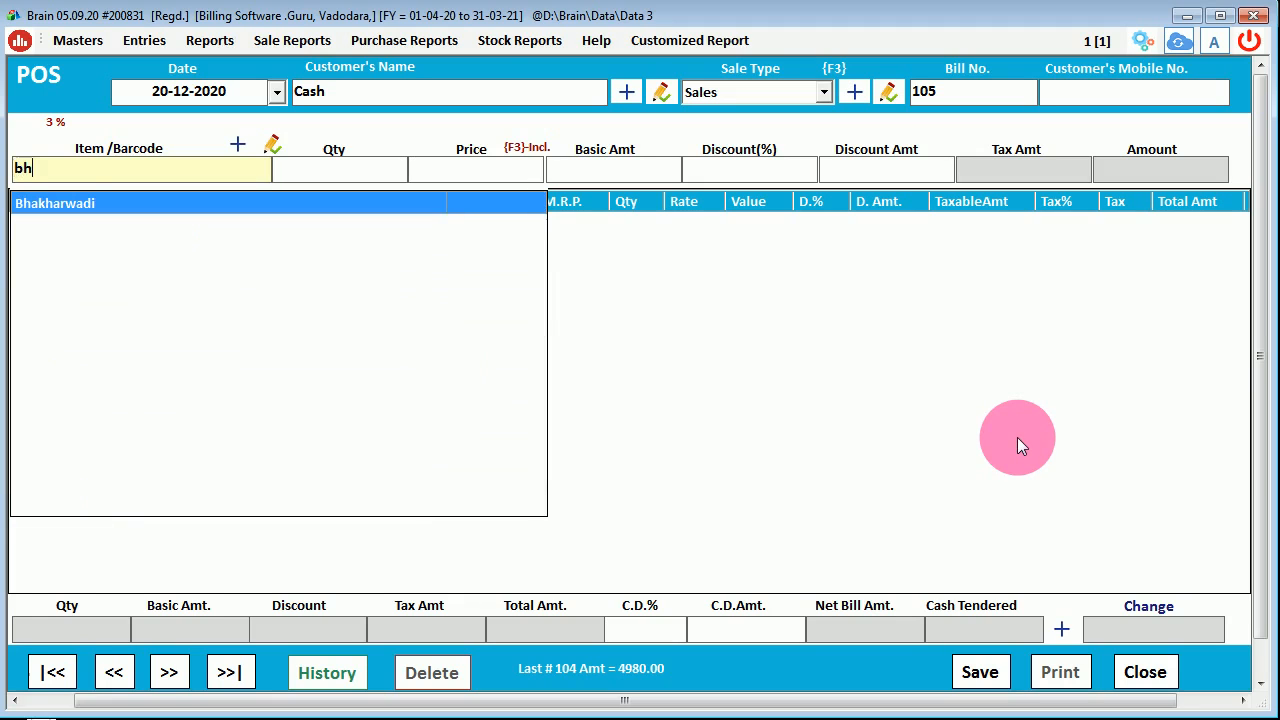
{"action": "key", "text": "Down"}
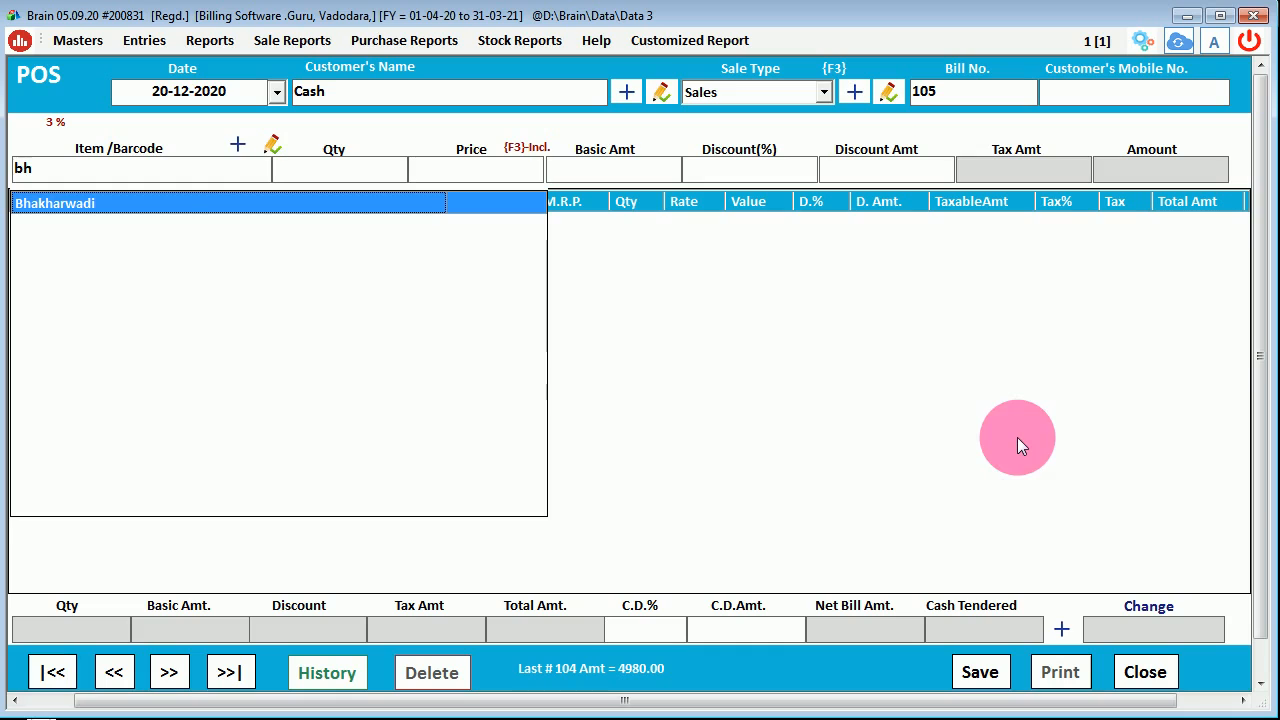
{"action": "left_click", "coordinate": [24, 166]}
{"action": "key", "text": "BackSpace"}
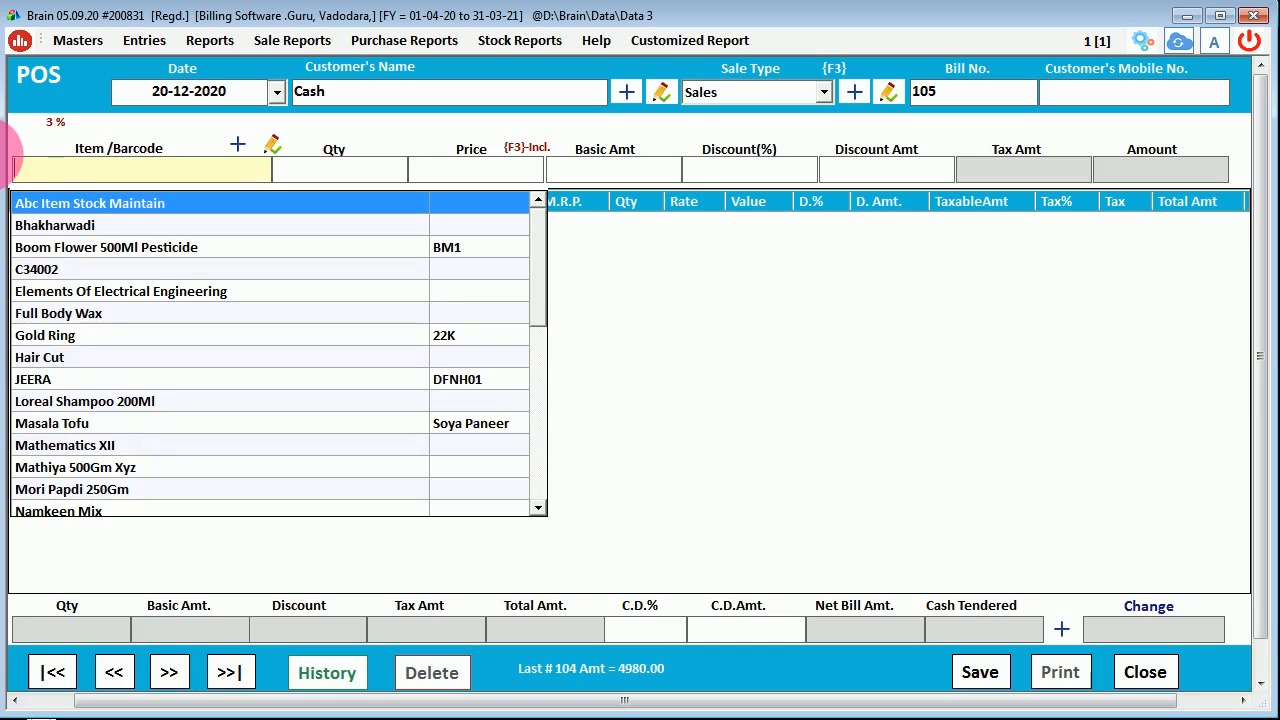
{"action": "type", "text": "%sh"}
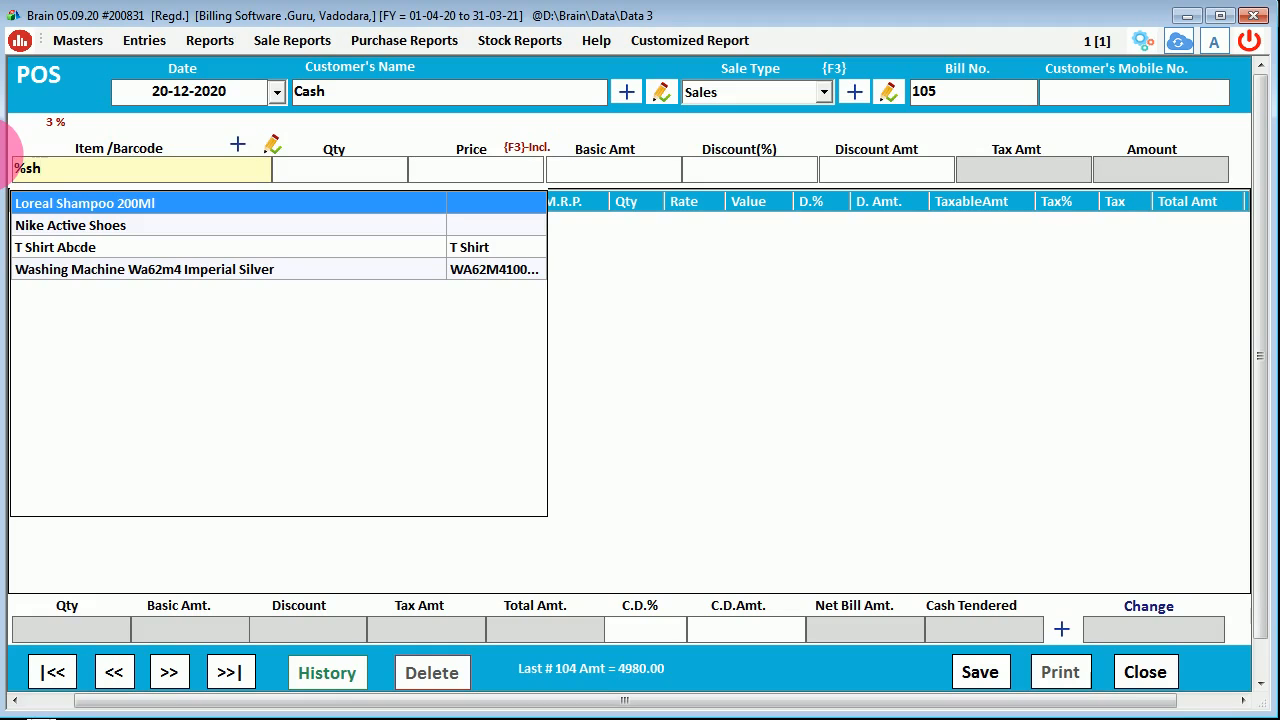
{"action": "key", "text": "Down"}
{"action": "key", "text": "Down"}
{"action": "key", "text": "Down"}
{"action": "key", "text": "Up"}
{"action": "key", "text": "Up"}
{"action": "left_click", "coordinate": [30, 168]}
{"action": "key", "text": "BackSpace"}
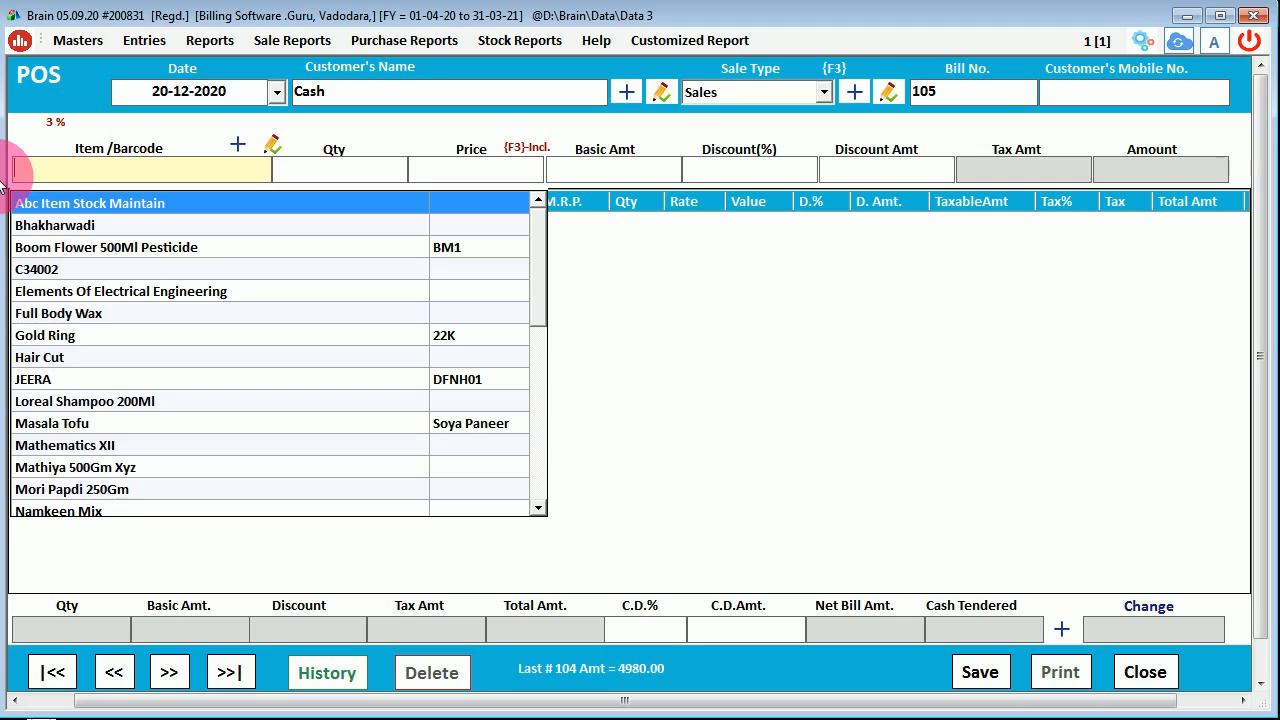
{"action": "key", "text": "Down"}
{"action": "key", "text": "Down"}
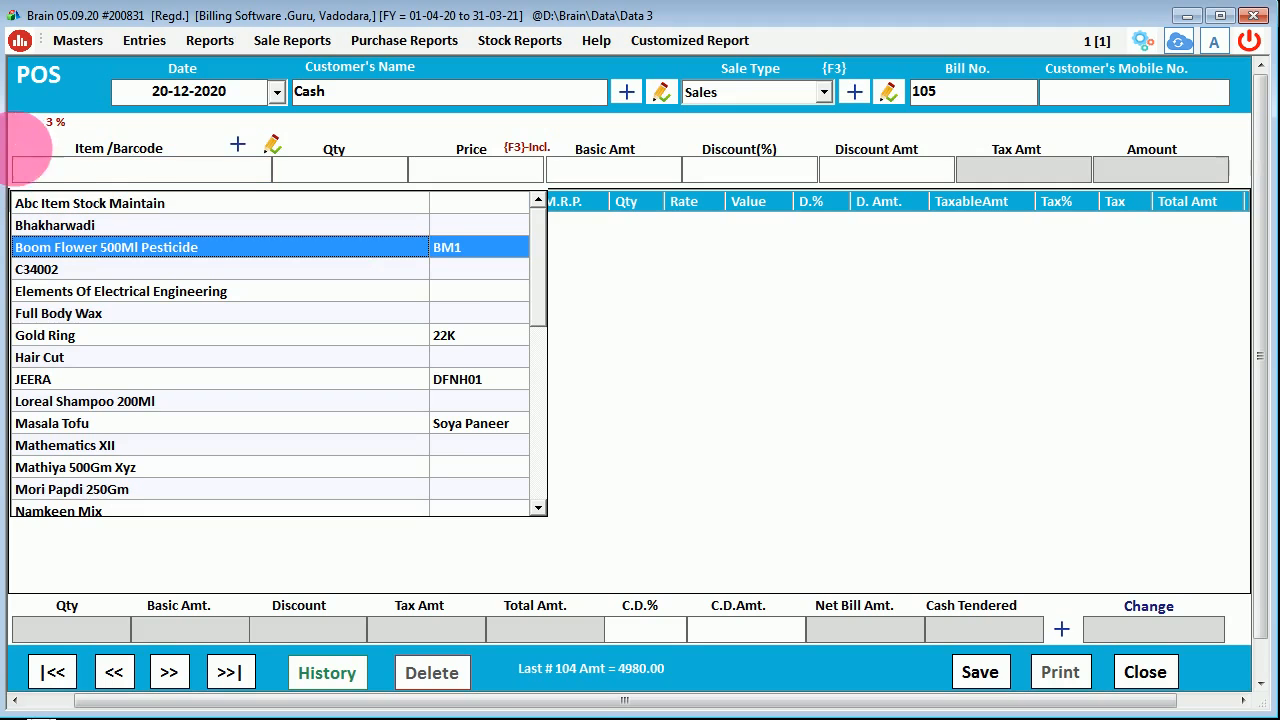
{"action": "left_click", "coordinate": [44, 176]}
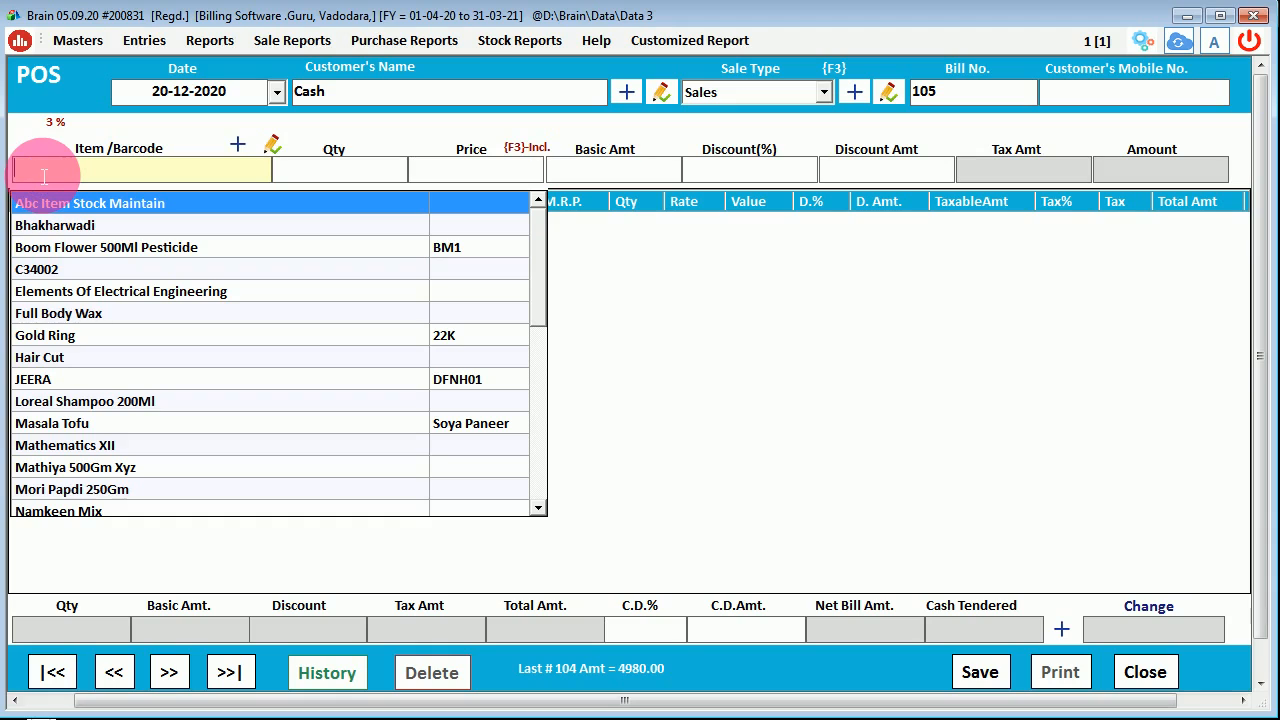
{"action": "type", "text": "bm1"}
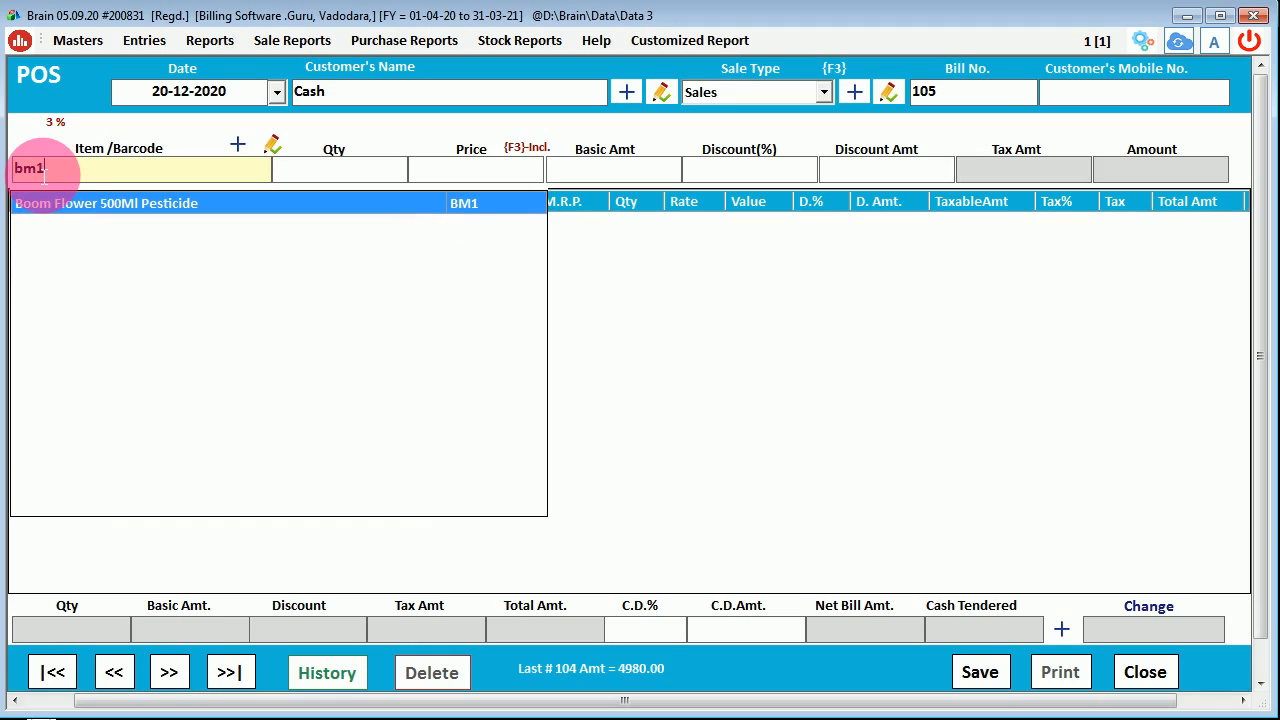
{"action": "key", "text": "BackSpace"}
{"action": "key", "text": "BackSpace"}
{"action": "key", "text": "BackSpace"}
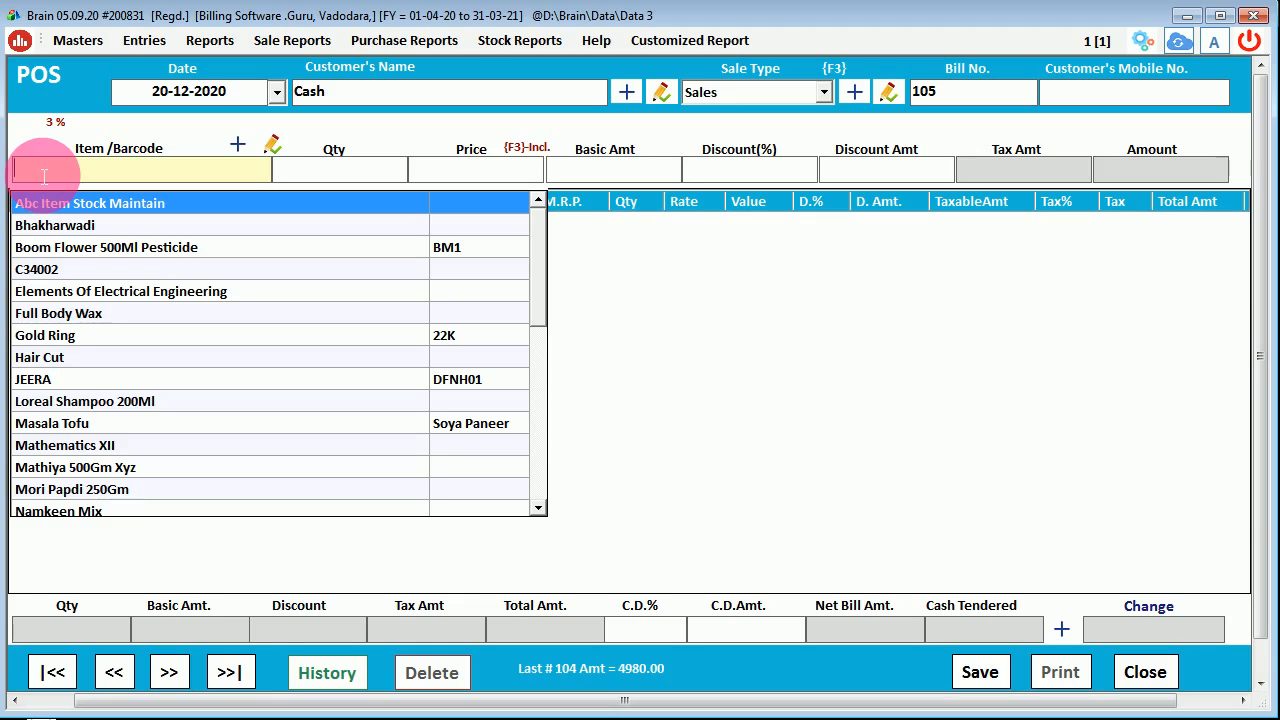
{"action": "key", "text": "Down"}
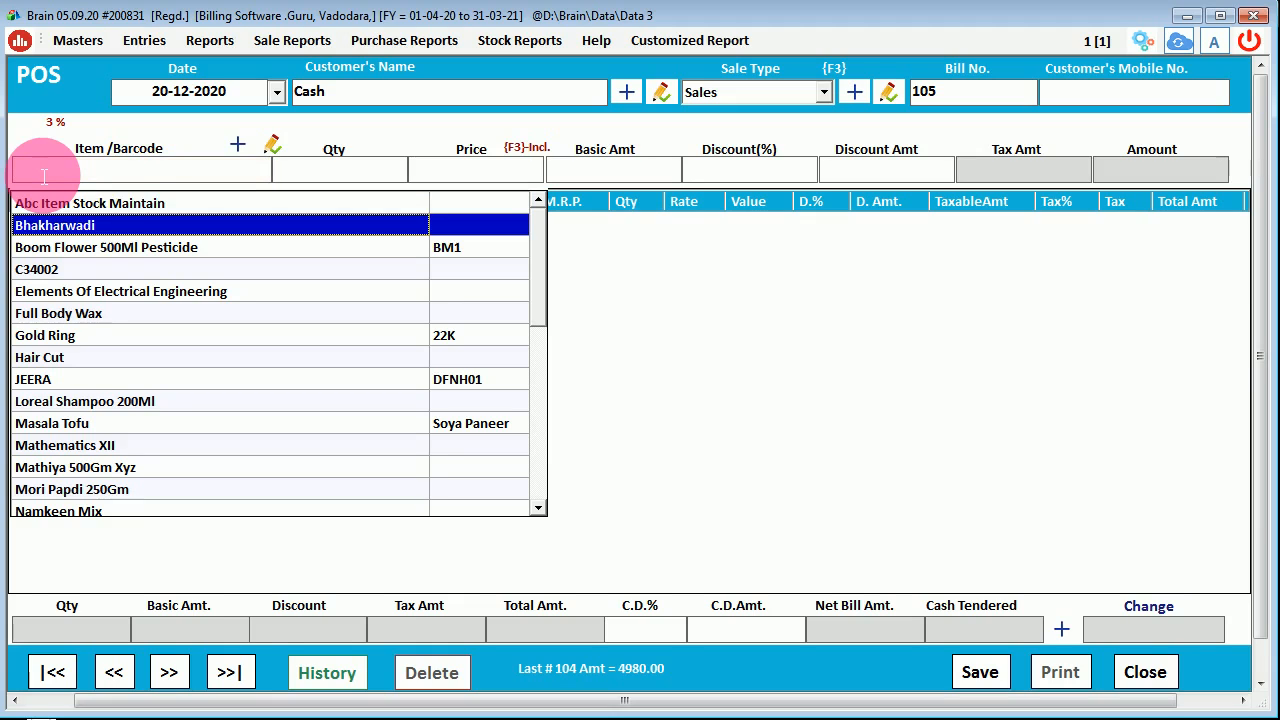
- Choose Bhakharwadi for bill 105's item line and select its 250GM size (MRP 80)
{"action": "key", "text": "Return"}
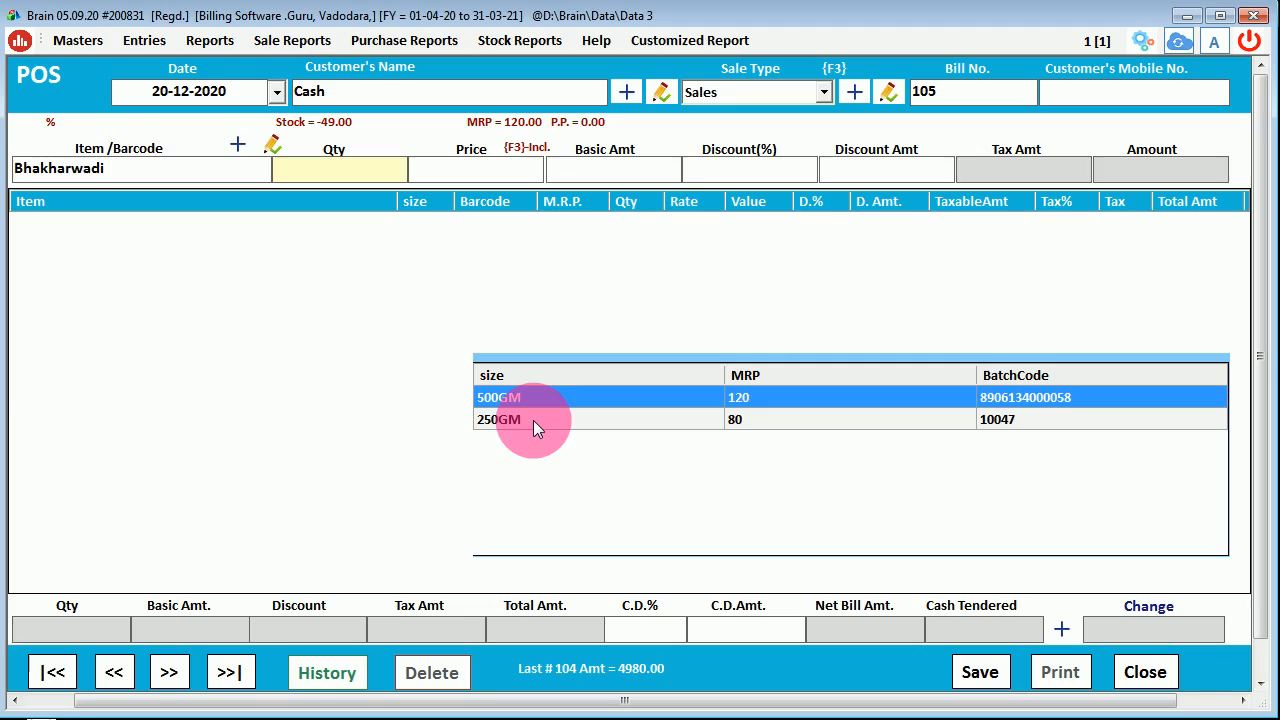
{"action": "key", "text": "Down"}
{"action": "key", "text": "Up"}
{"action": "key", "text": "Down"}
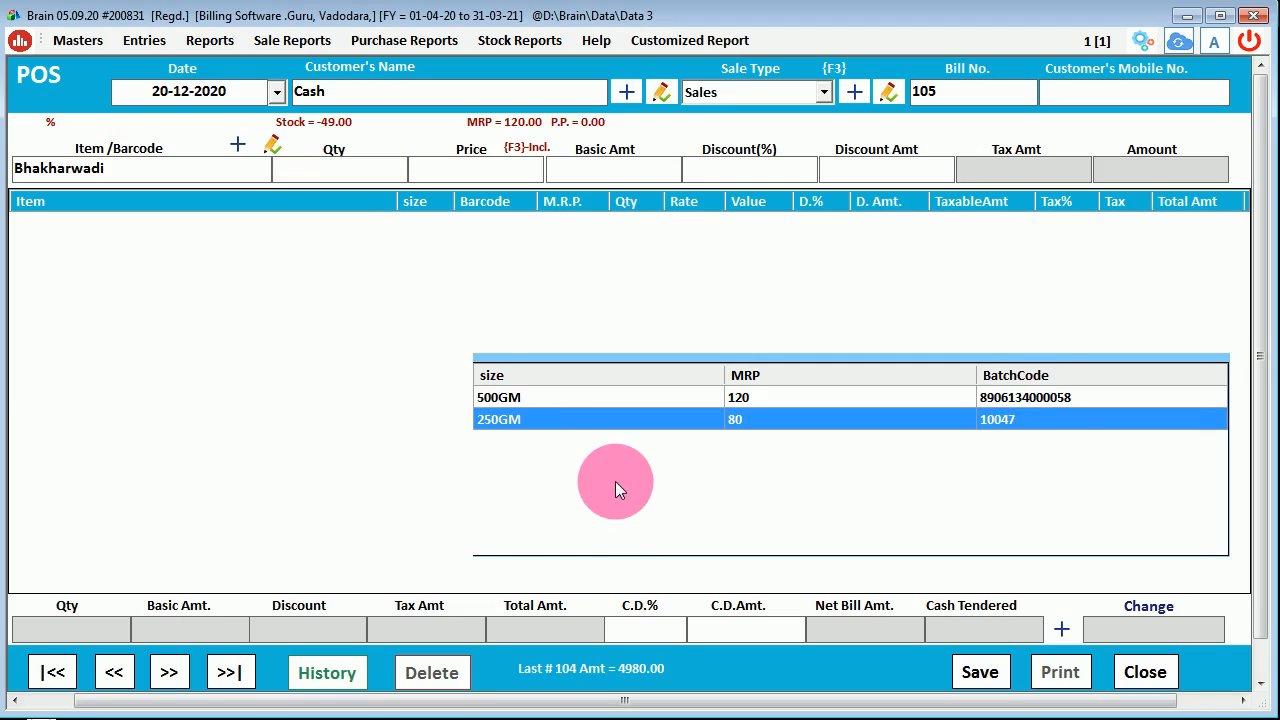
{"action": "left_click", "coordinate": [1042, 403]}
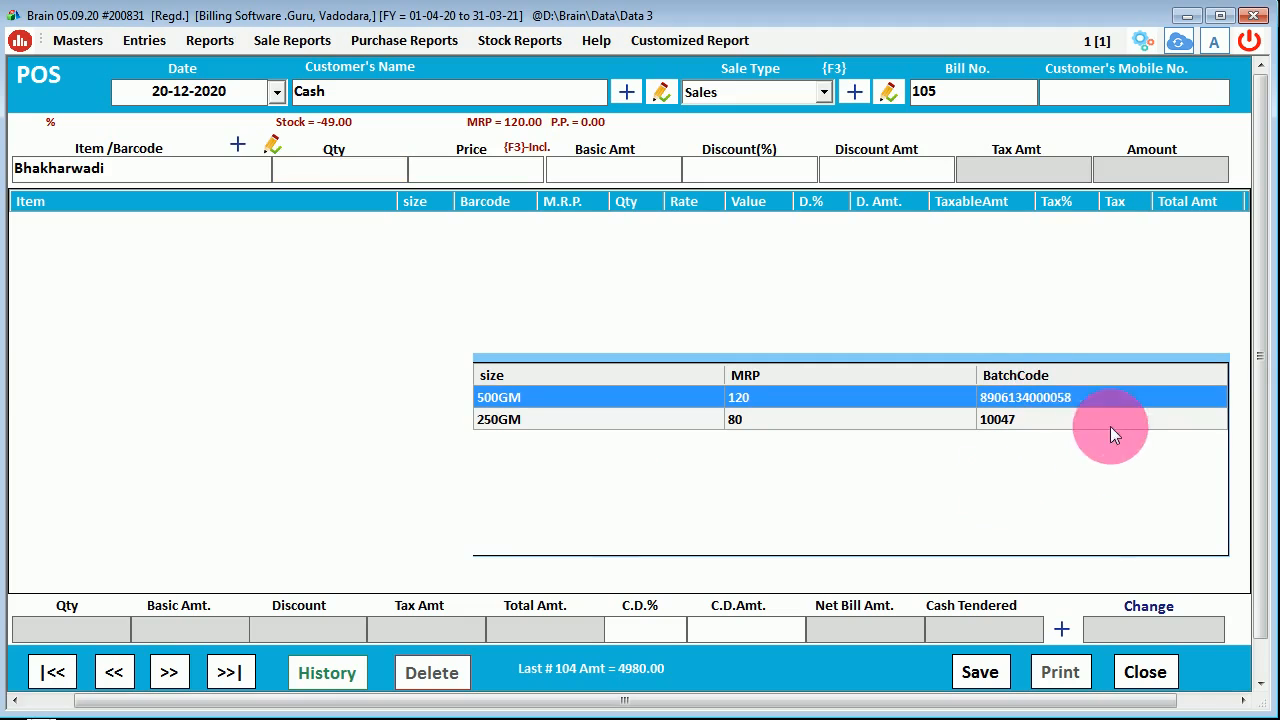
{"action": "left_click", "coordinate": [1040, 413]}
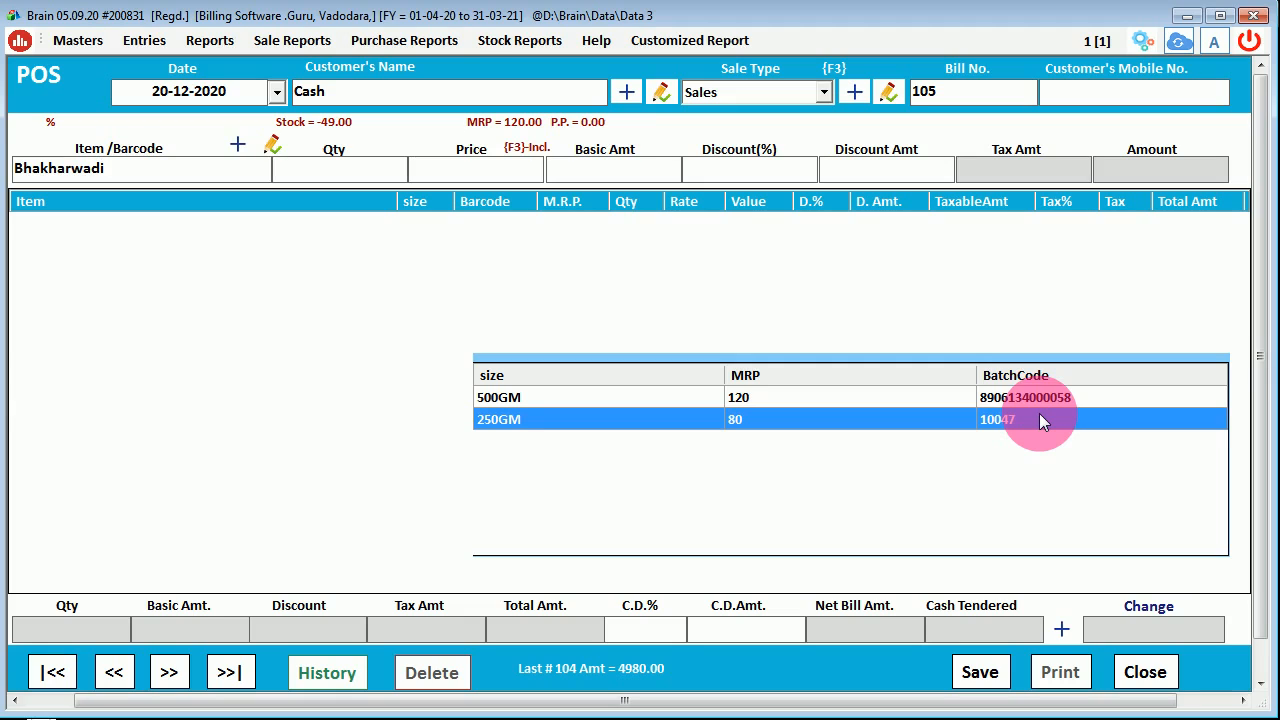
{"action": "key", "text": "Up"}
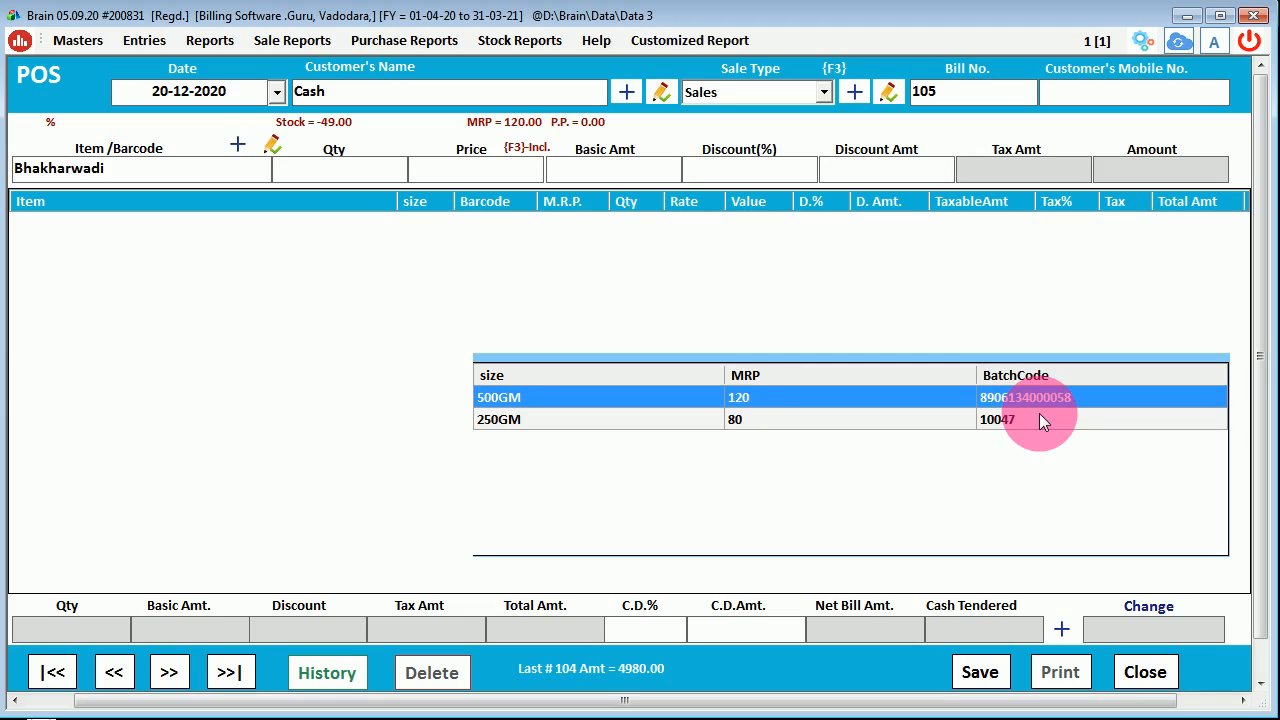
{"action": "key", "text": "Down"}
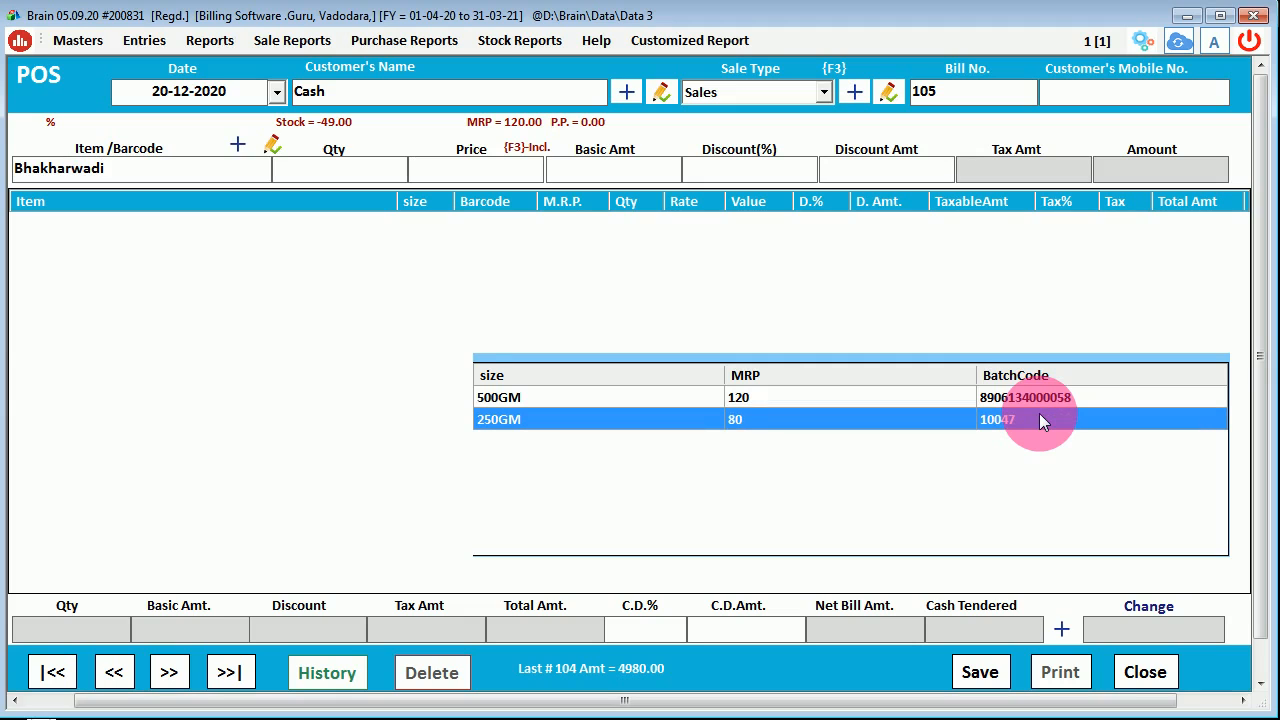
{"action": "key", "text": "Return"}
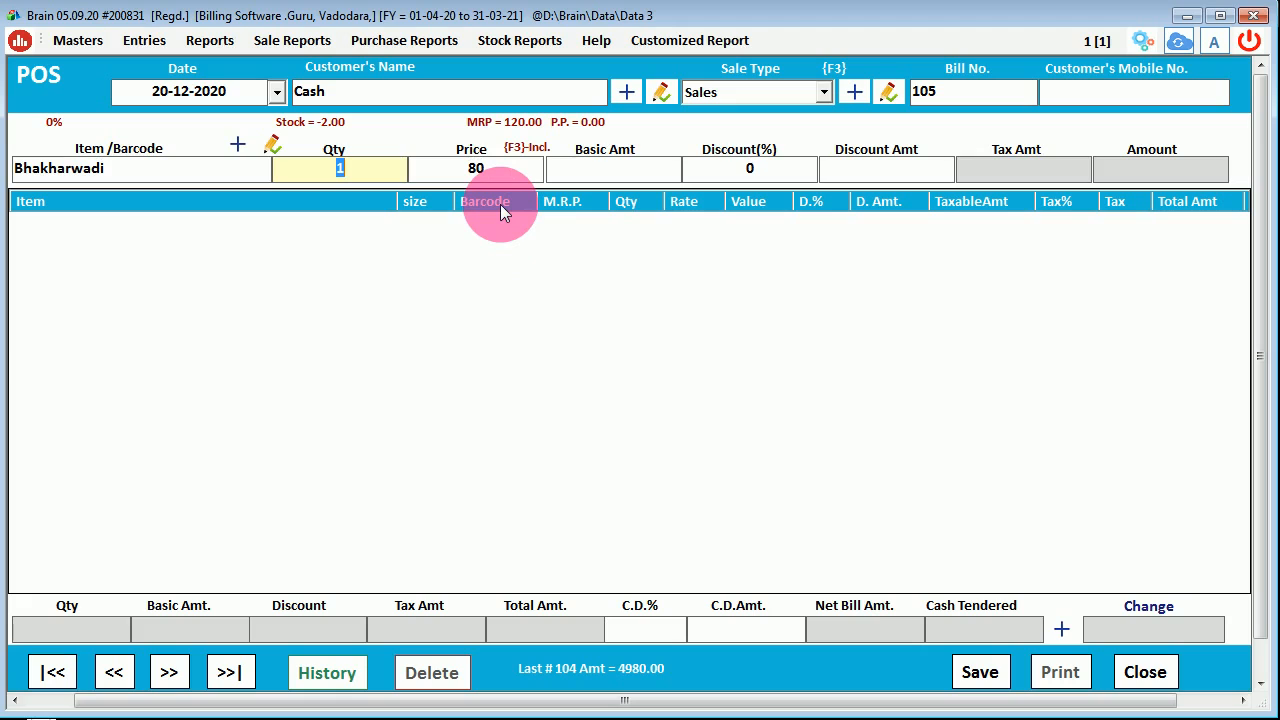
- Enter Bhakharwadi with quantity 2, price 70 and a 10% discount, adding a 126.00 line
{"action": "type", "text": "2"}
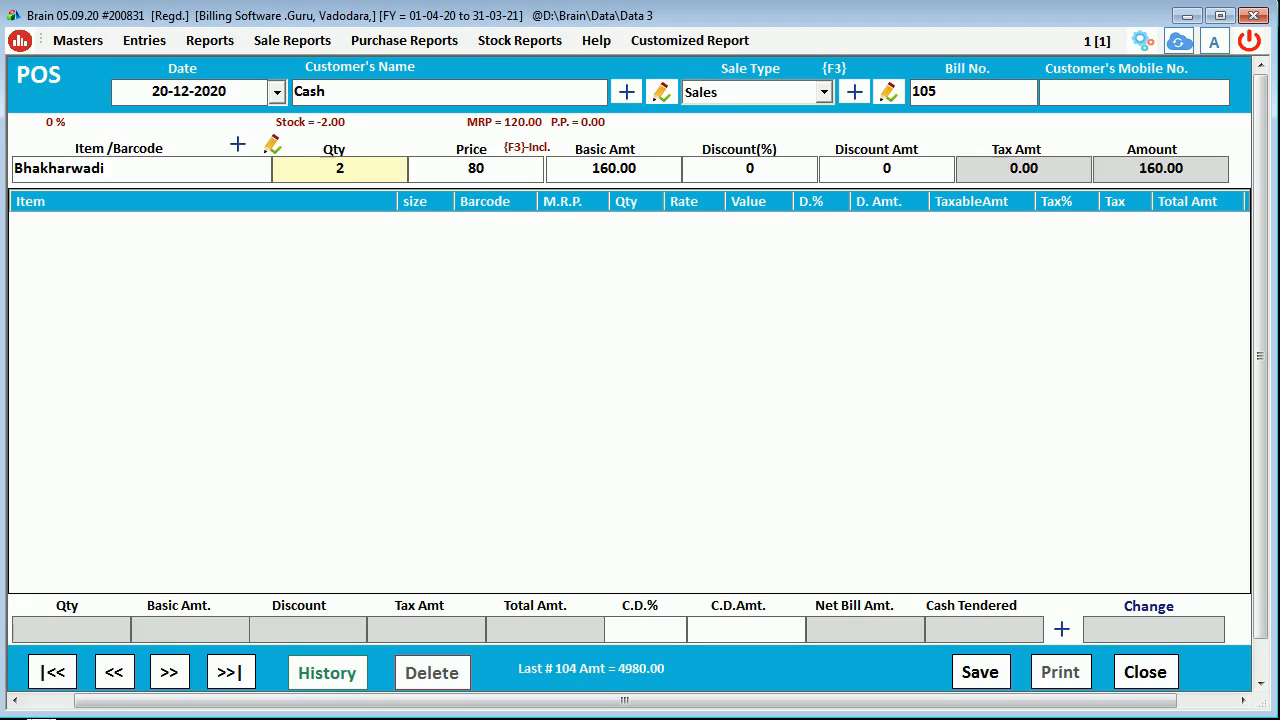
{"action": "key", "text": "Return"}
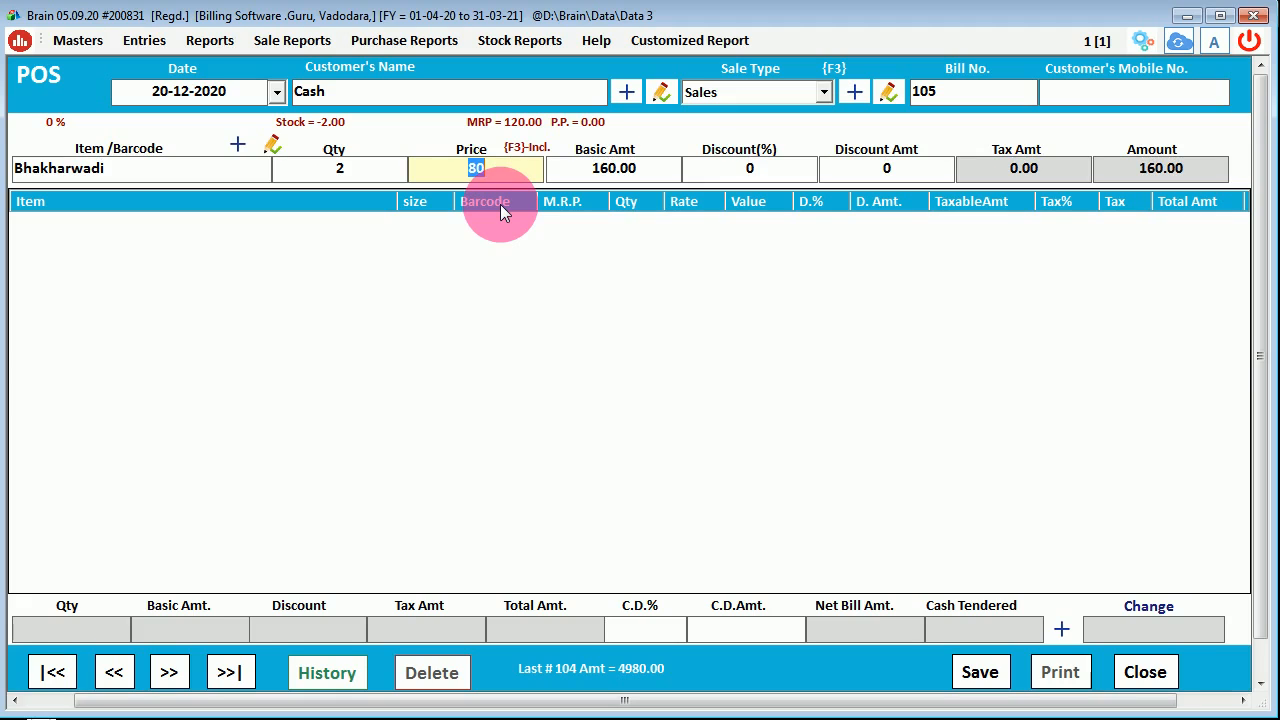
{"action": "type", "text": "70"}
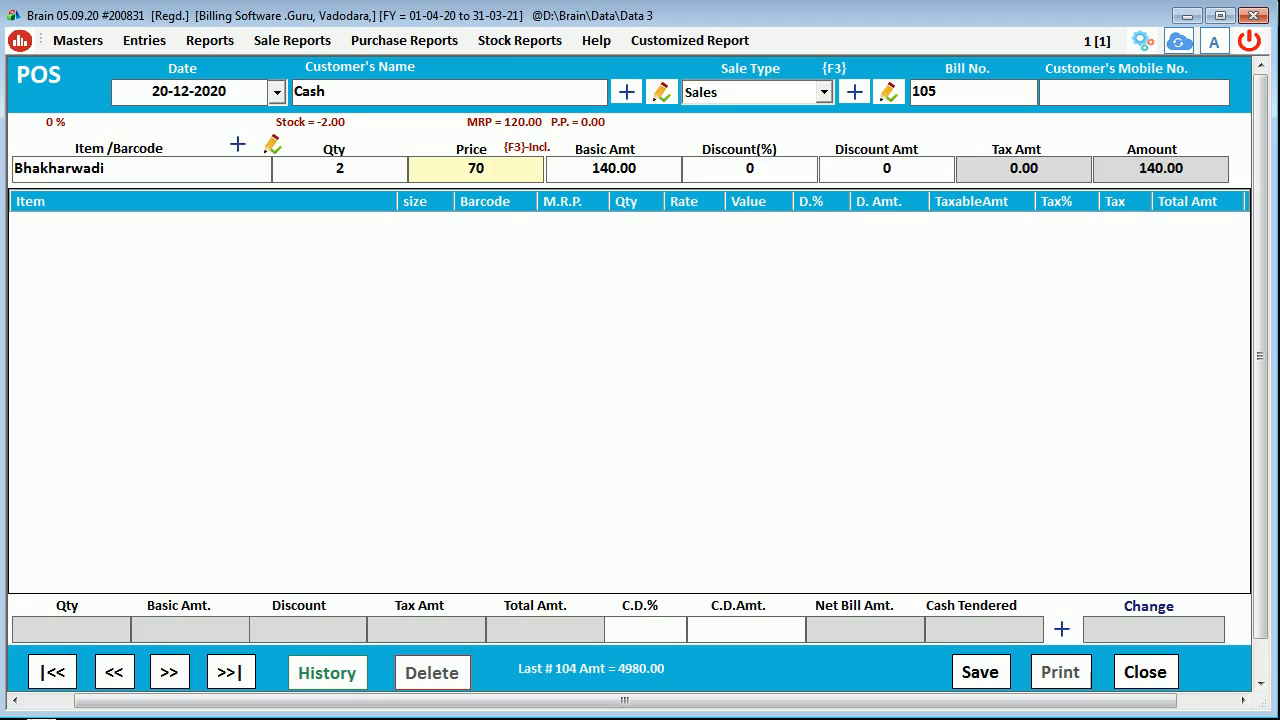
{"action": "key", "text": "Return"}
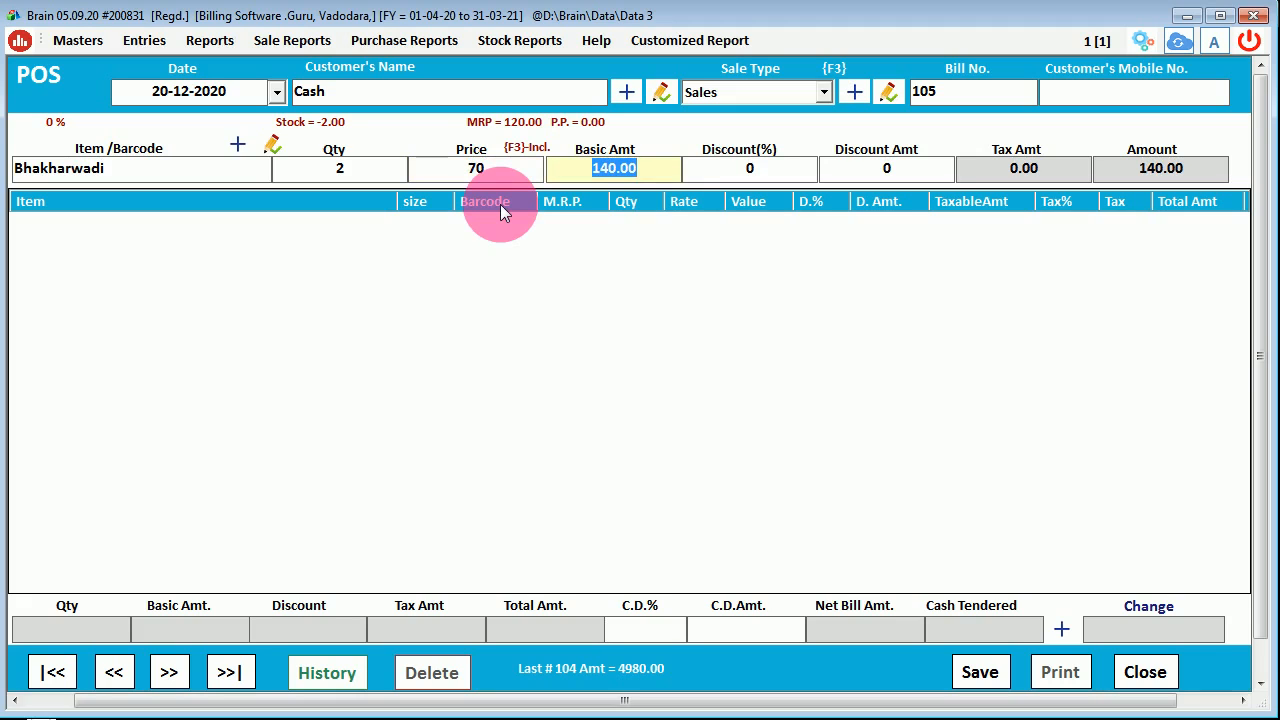
{"action": "key", "text": "Return"}
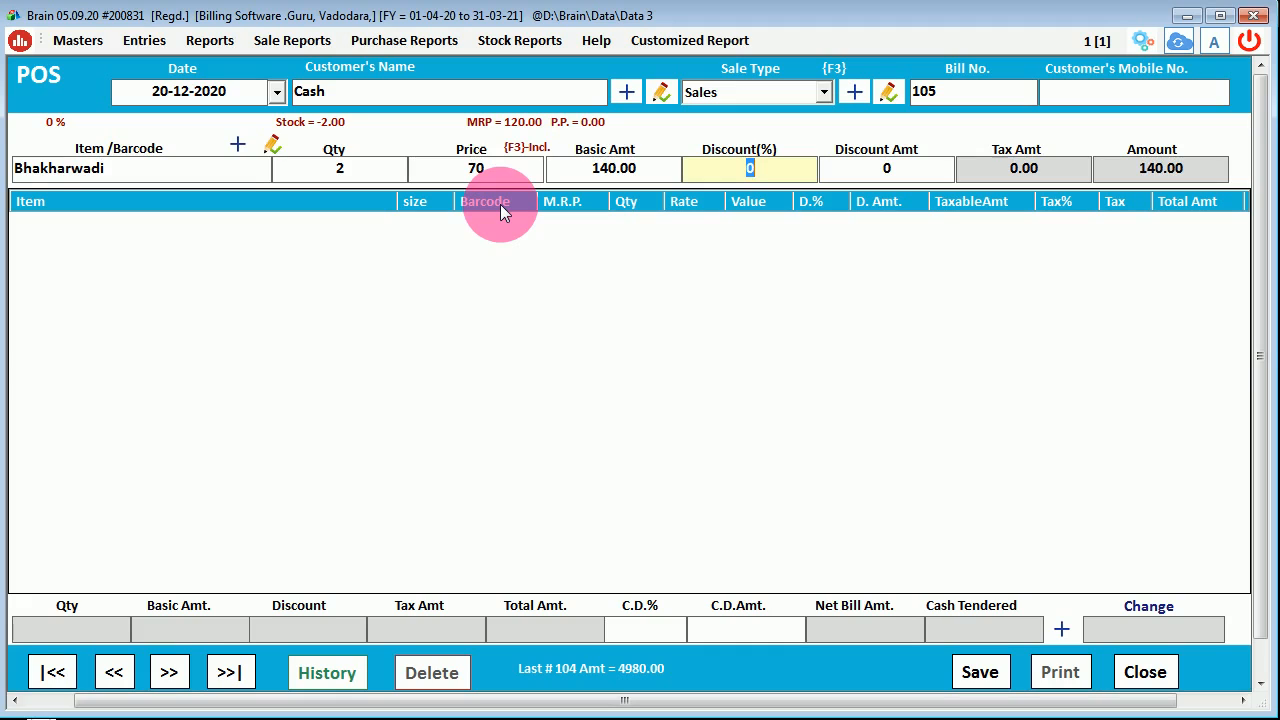
{"action": "type", "text": "10"}
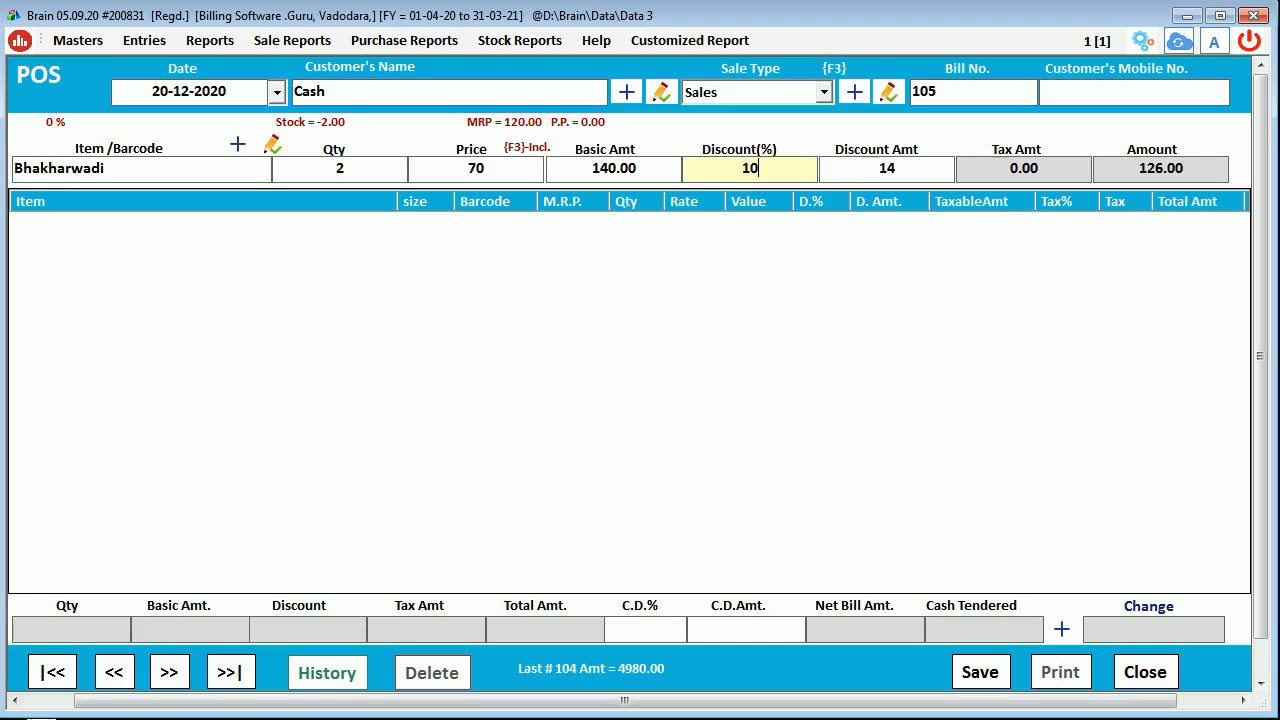
{"action": "key", "text": "Return"}
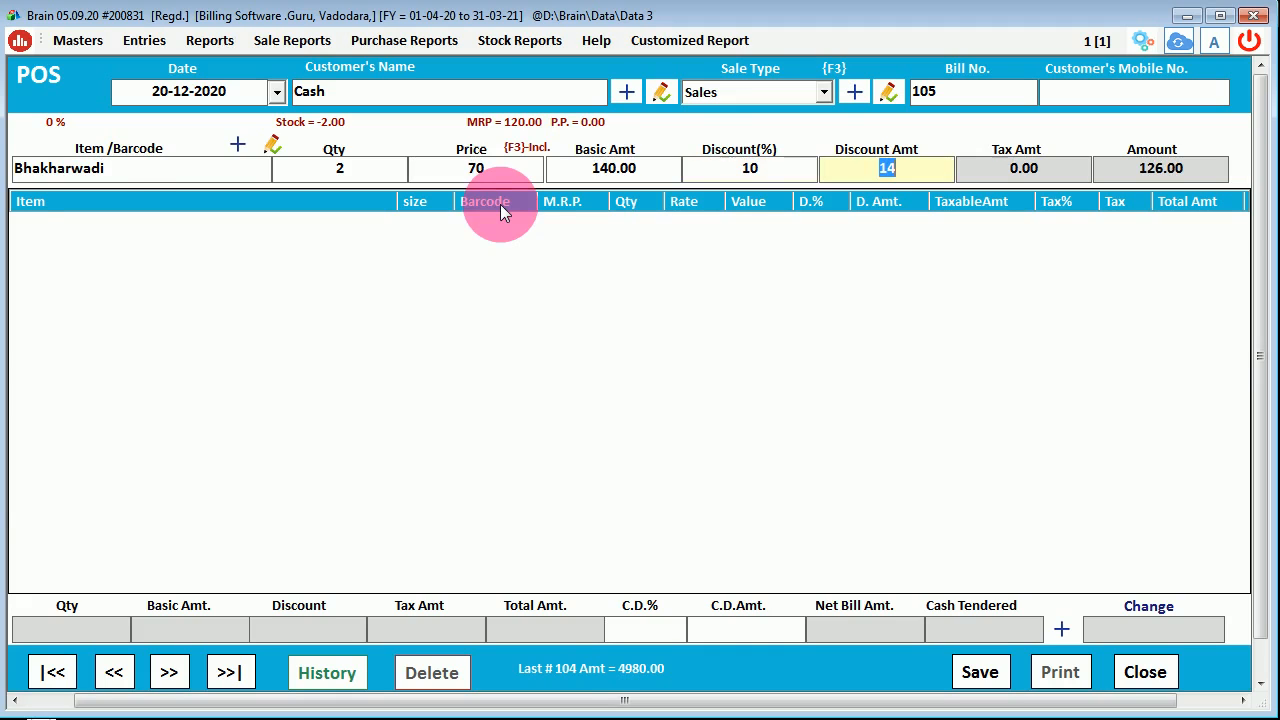
{"action": "key", "text": "Return"}
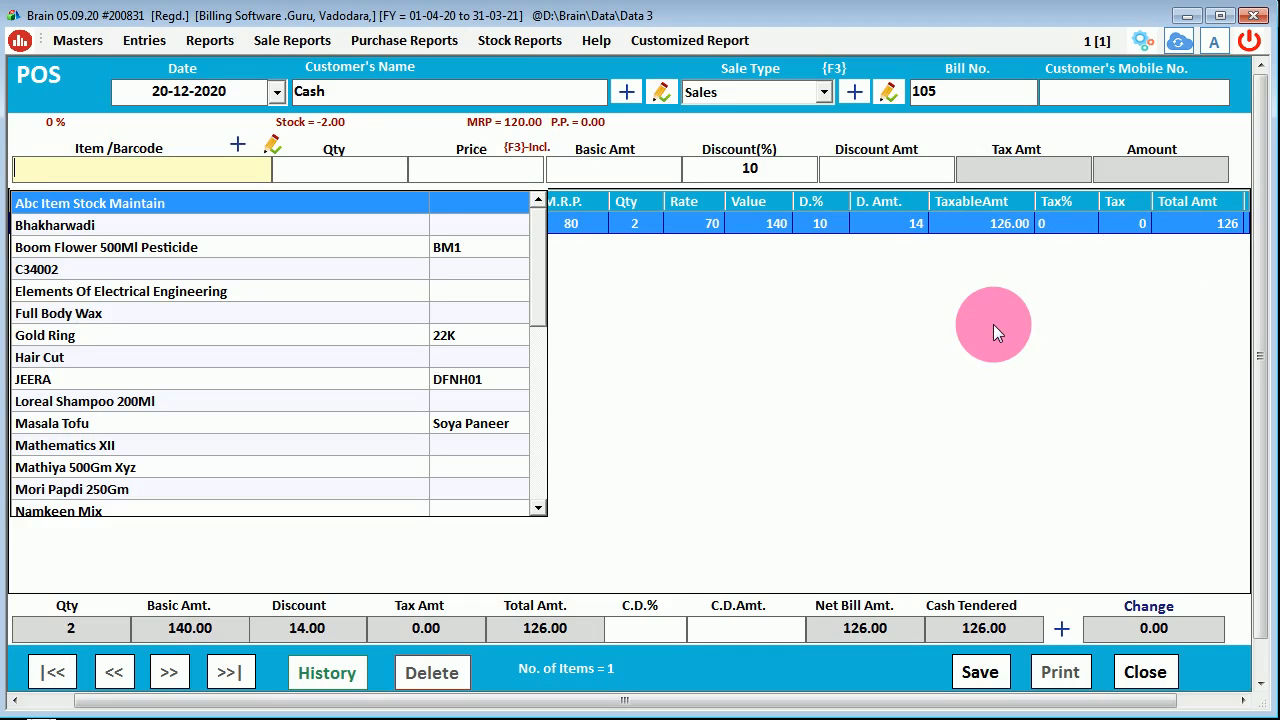
- Add JEERA with quantity 3, raising the net bill to 336.00, keeping the Sales sale type
{"action": "type", "text": "jee"}
{"action": "key", "text": "Return"}
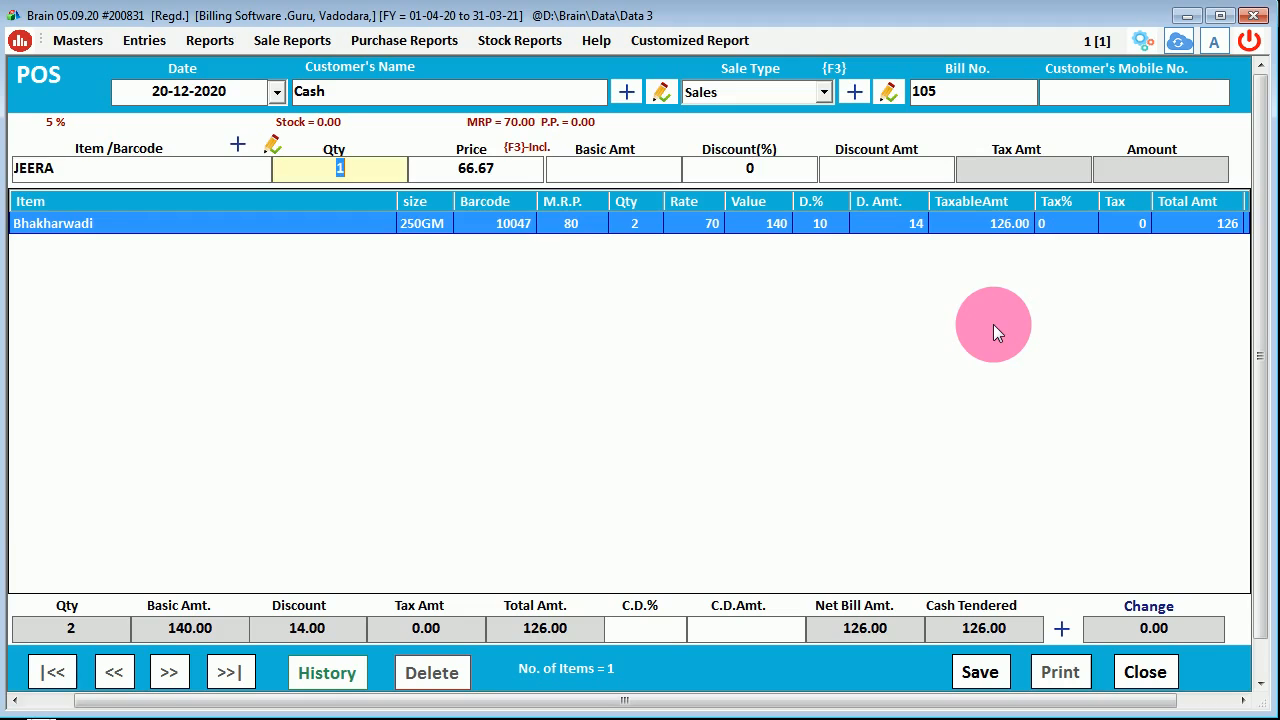
{"action": "type", "text": "3"}
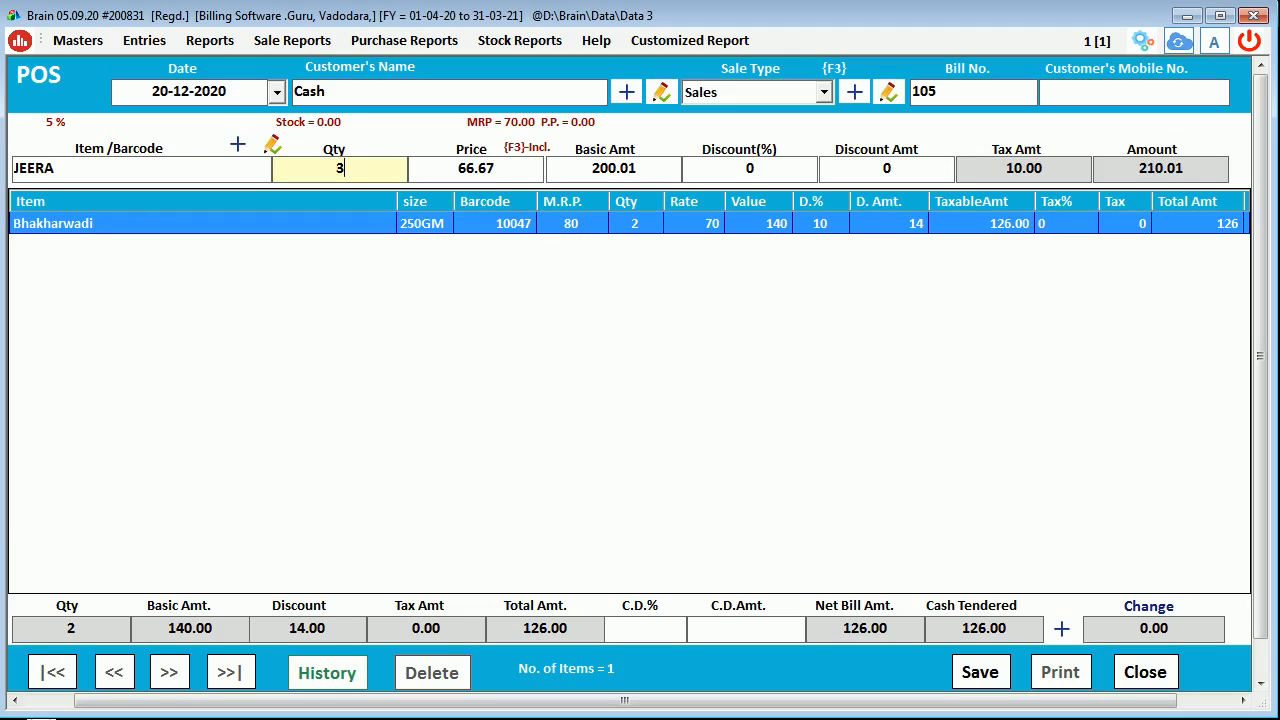
{"action": "key", "text": "Return"}
{"action": "key", "text": "Return"}
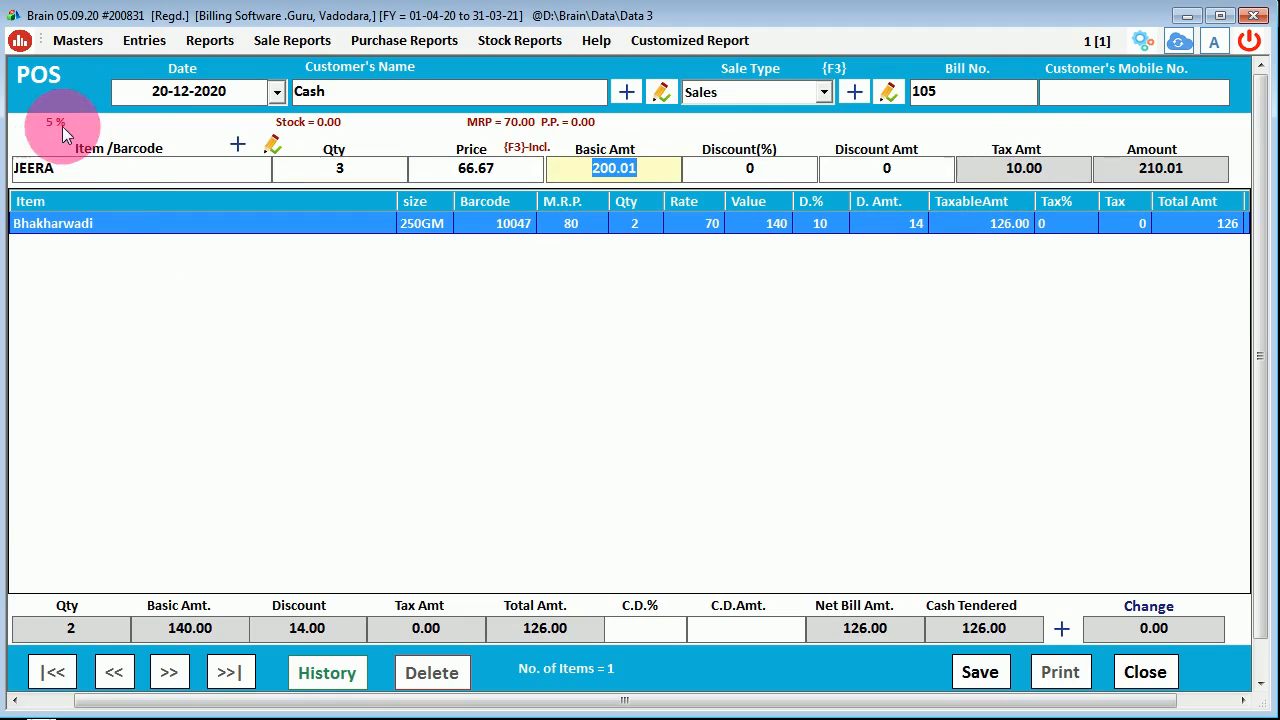
{"action": "key", "text": "Return"}
{"action": "key", "text": "Return"}
{"action": "key", "text": "Return"}
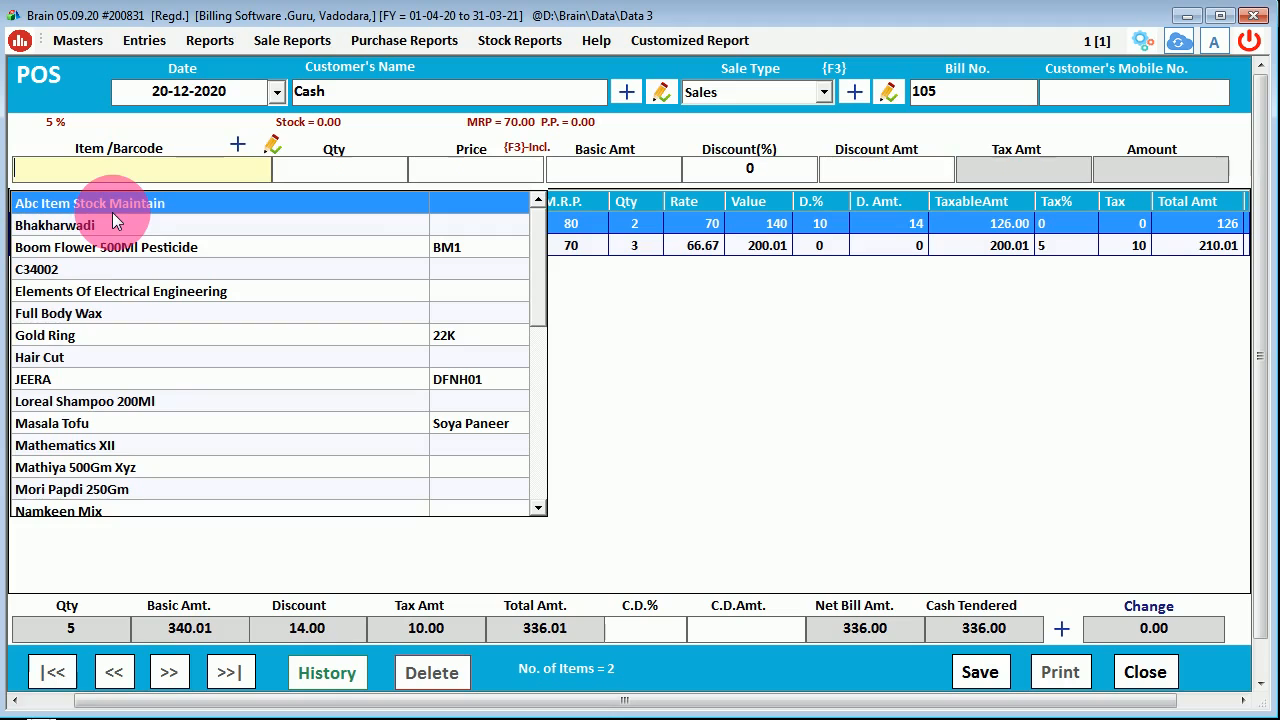
{"action": "left_click", "coordinate": [753, 441]}
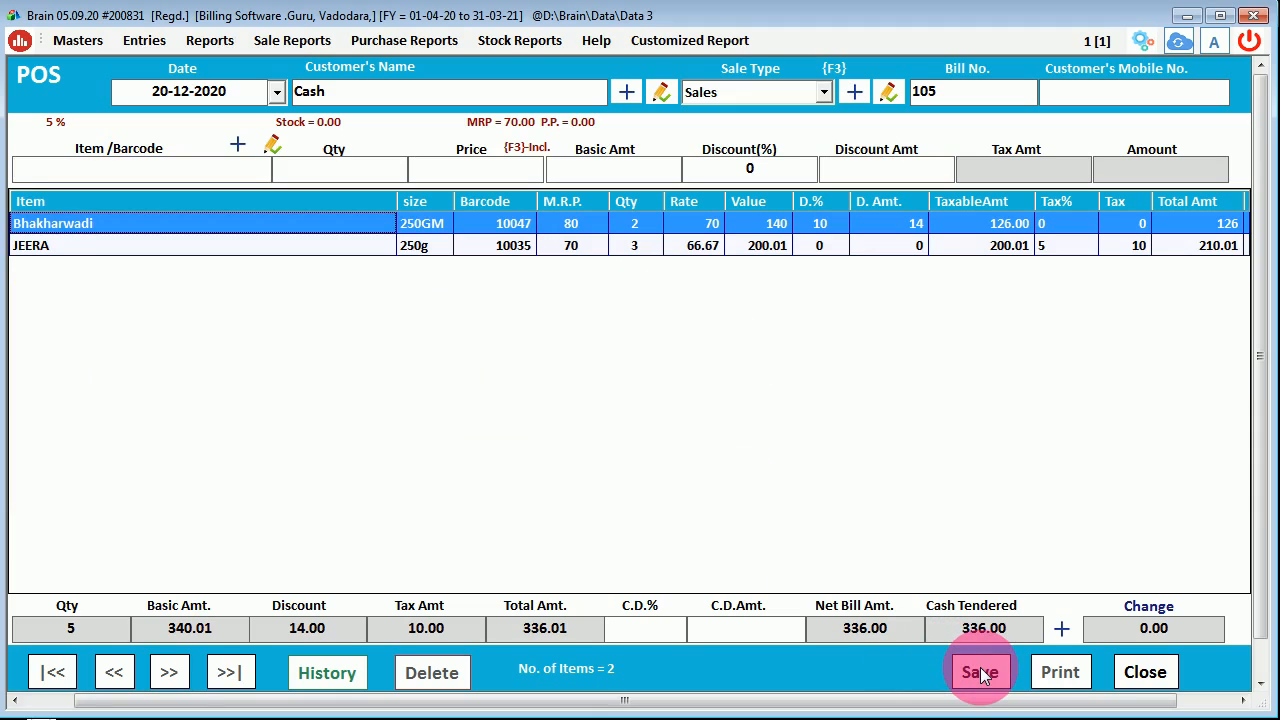
{"action": "left_click", "coordinate": [745, 93]}
{"action": "left_click", "coordinate": [745, 93]}
- Edit the Sales sale type, trying Tax Exclusive and Composition Sale, then update it as Tax Inclusive
{"action": "left_click", "coordinate": [887, 97]}
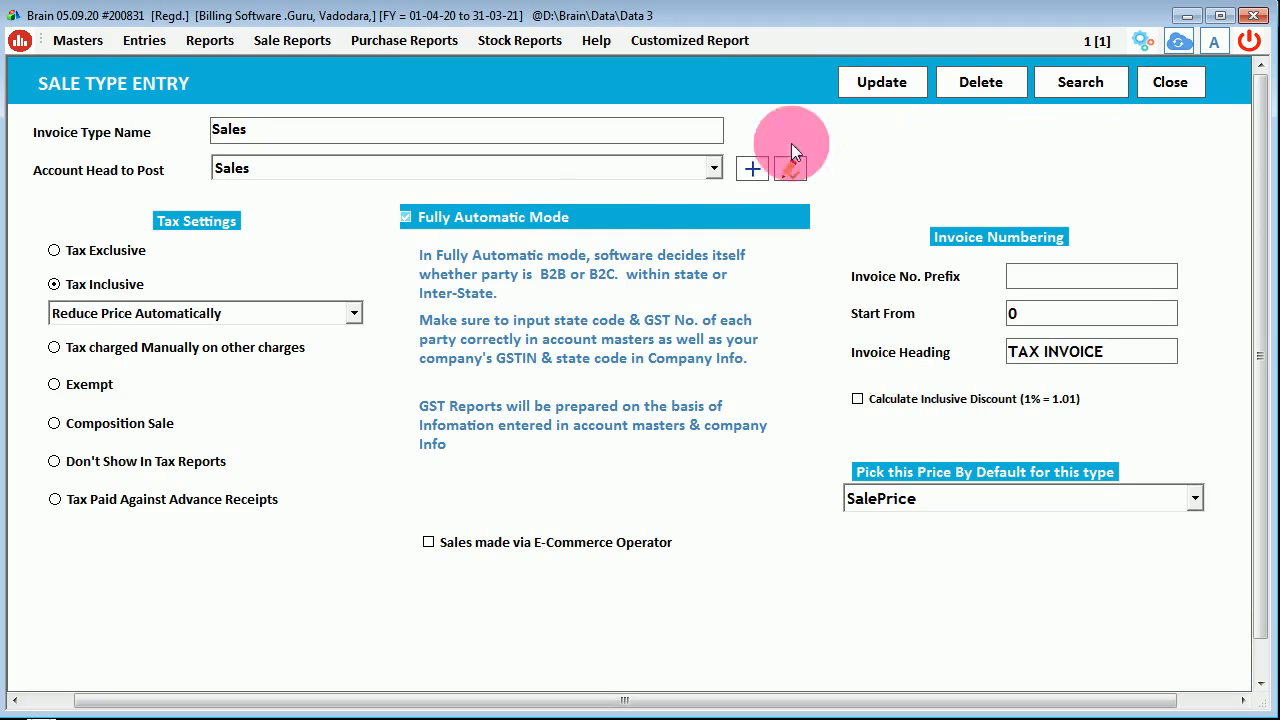
{"action": "left_click", "coordinate": [93, 252]}
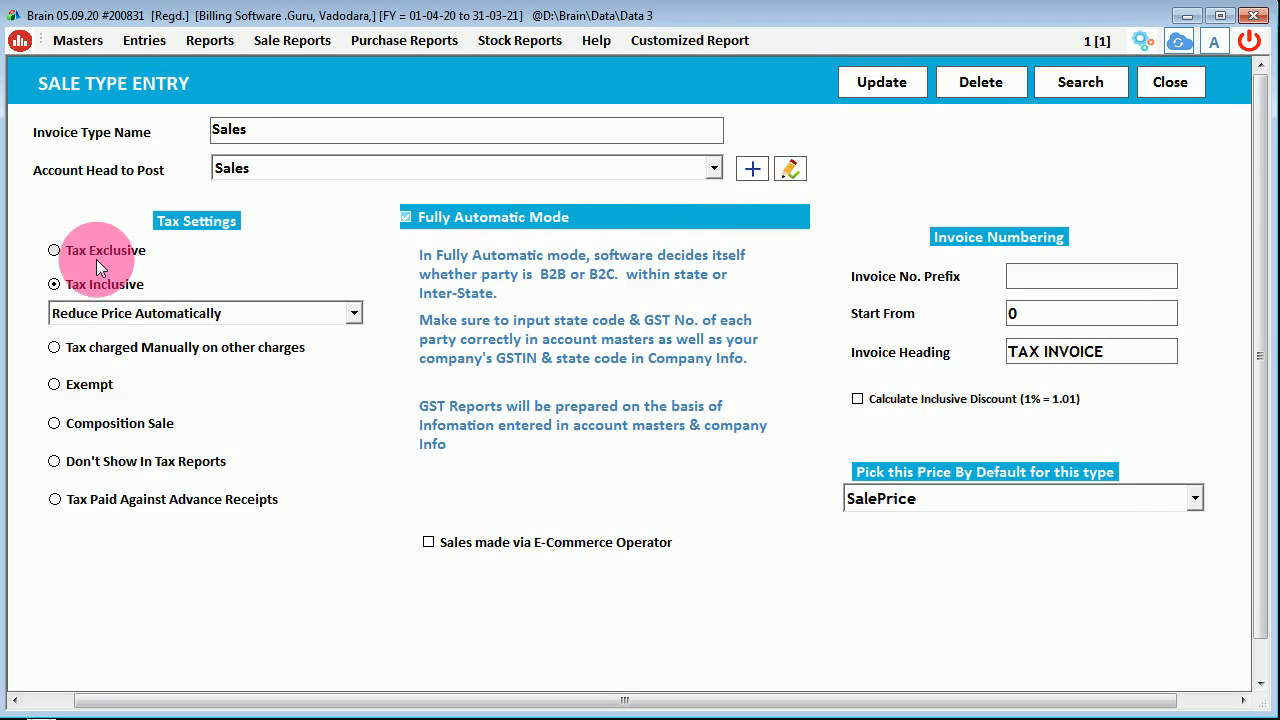
{"action": "left_click", "coordinate": [81, 429]}
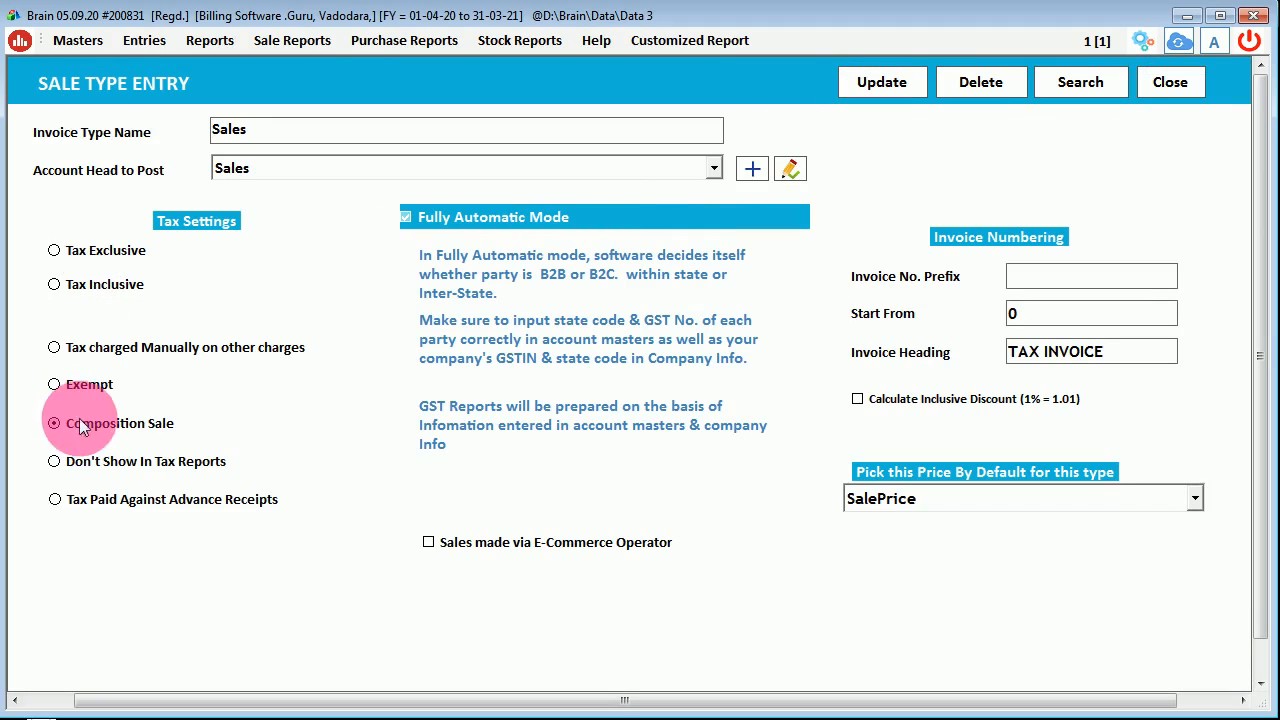
{"action": "left_click", "coordinate": [73, 296]}
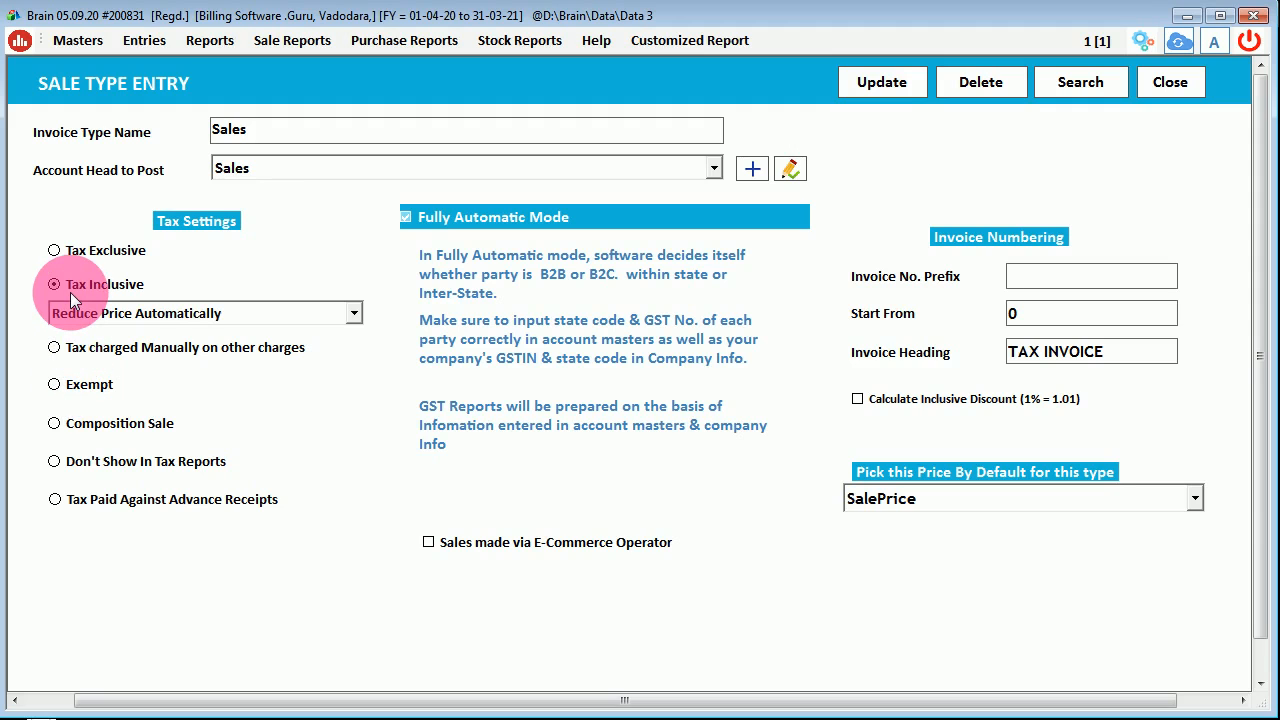
{"action": "left_click", "coordinate": [882, 86]}
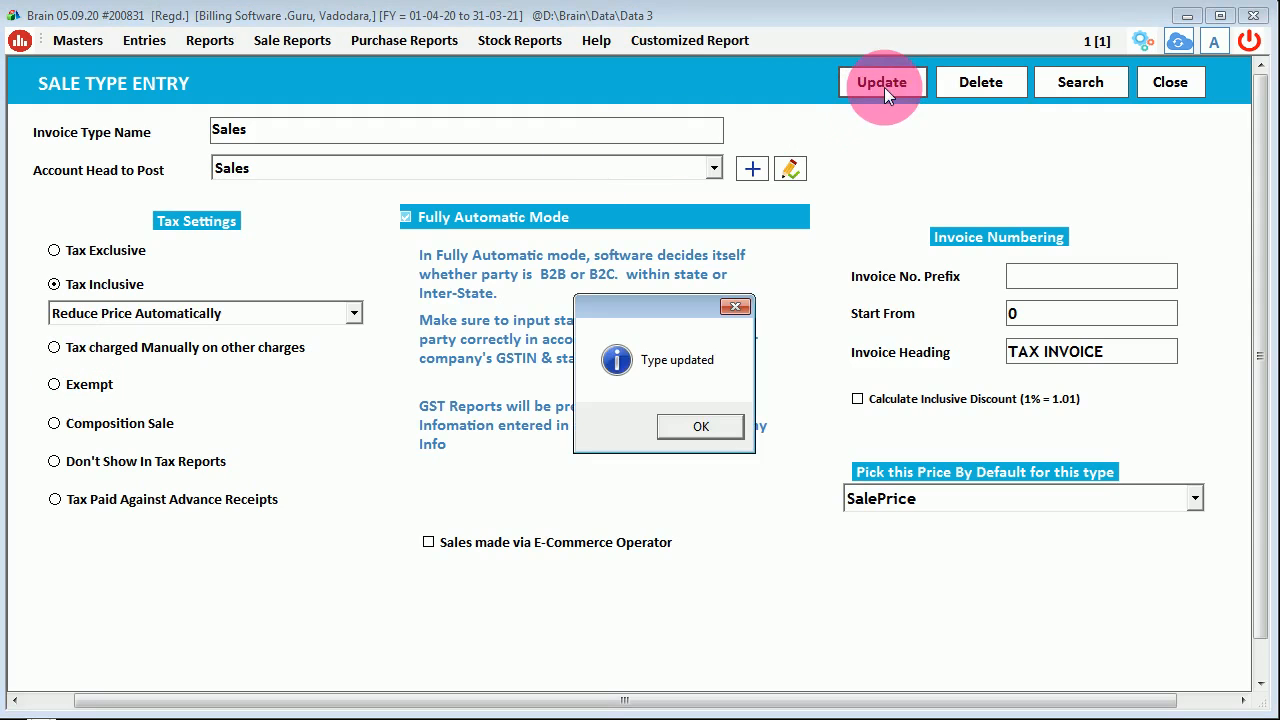
{"action": "left_click", "coordinate": [712, 424]}
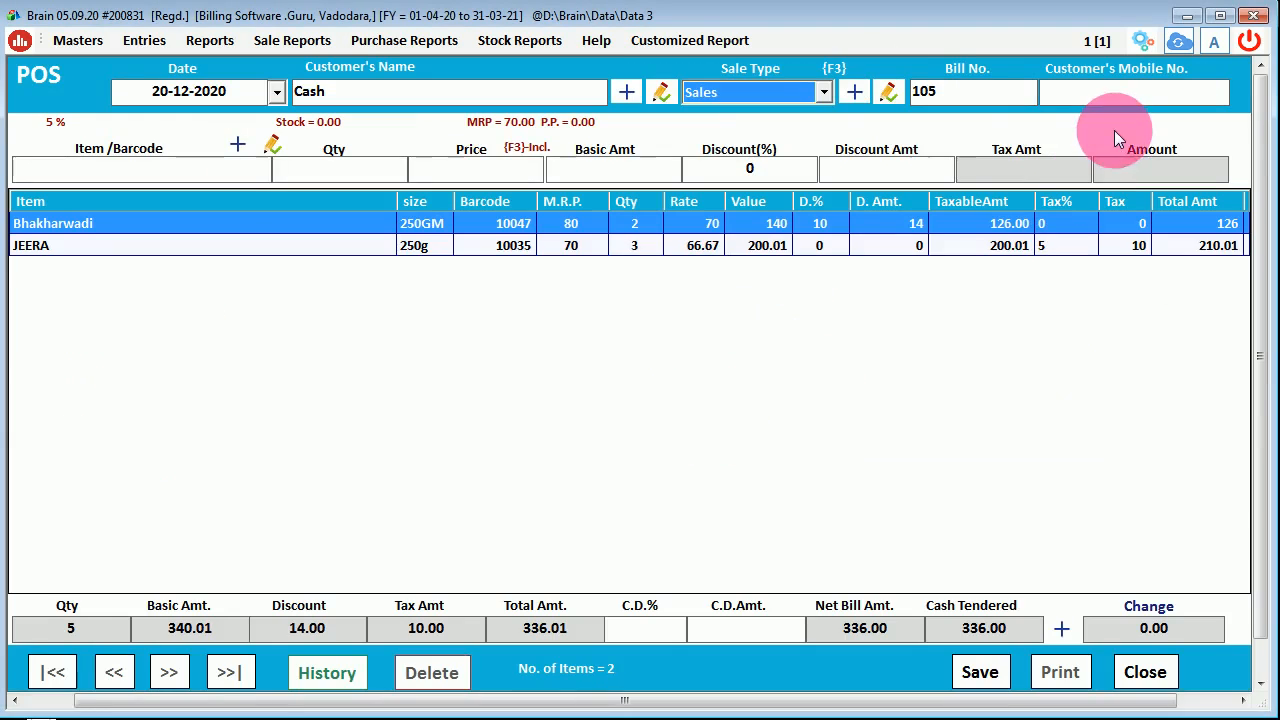
- Add one Abc Item Stock Maintain at a tax-inclusive net price of 120, making the bill 456.00
{"action": "left_click", "coordinate": [770, 96]}
{"action": "key", "text": "Return"}
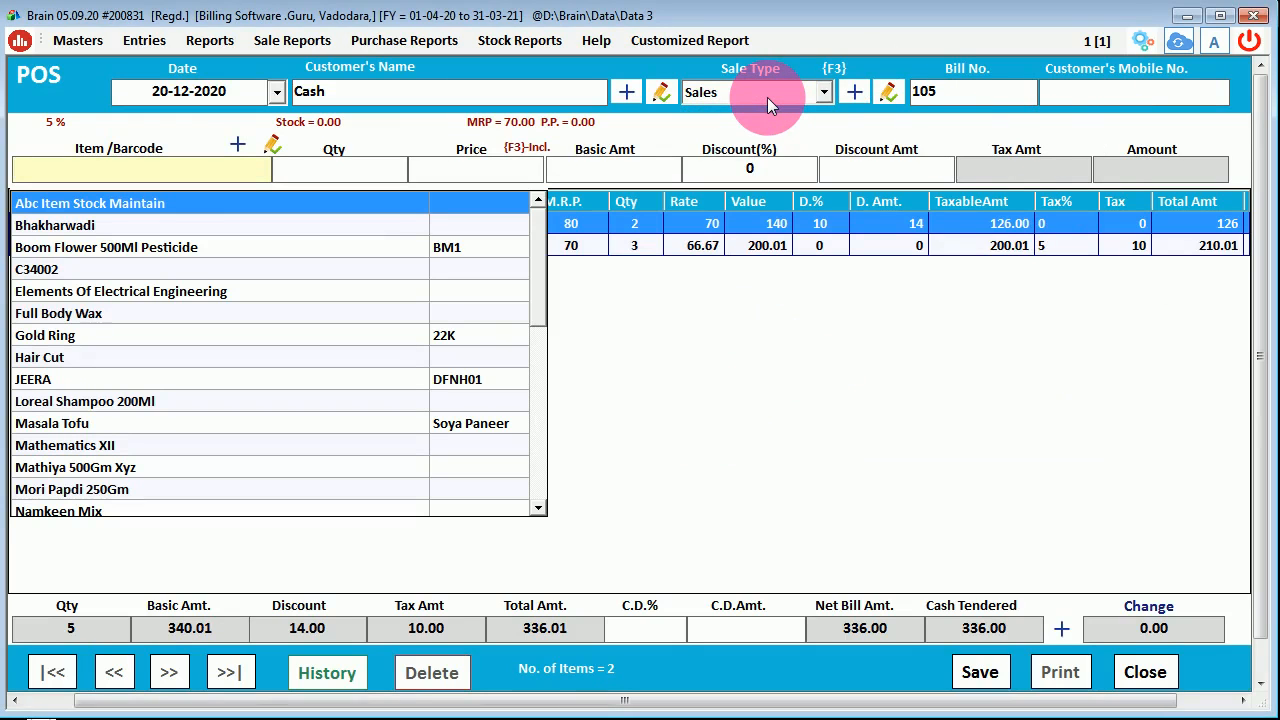
{"action": "key", "text": "Down"}
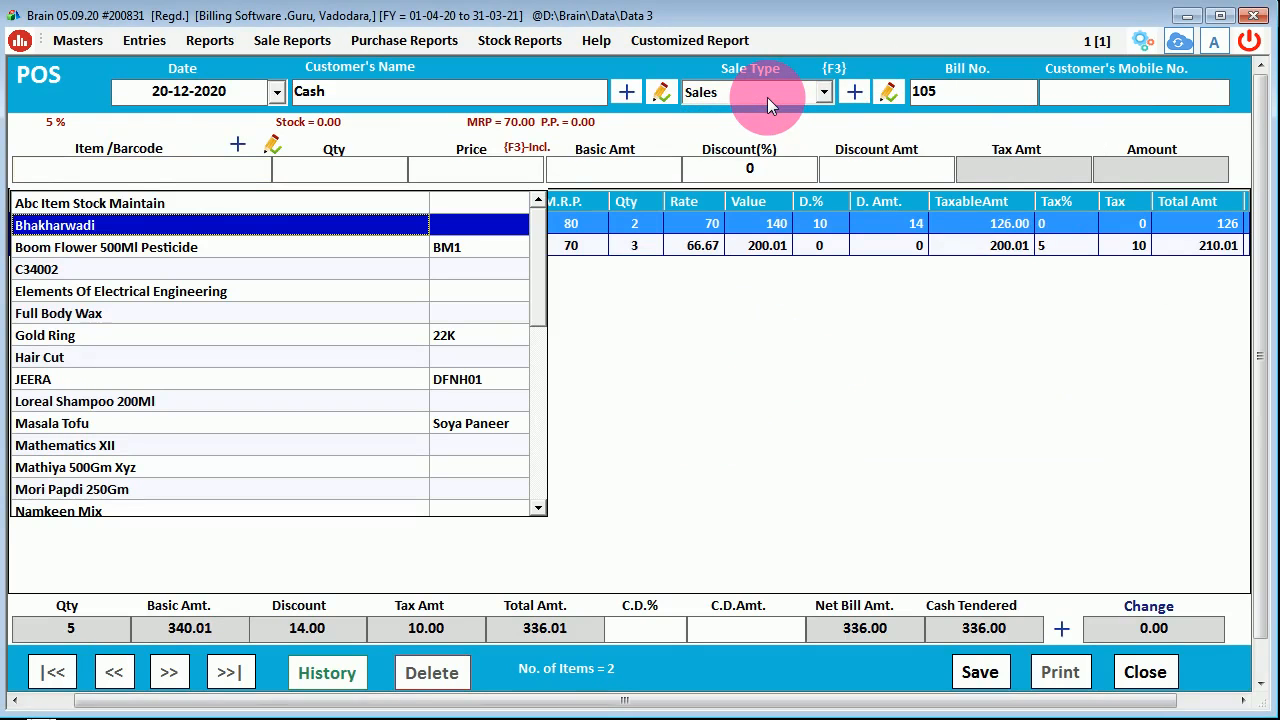
{"action": "key", "text": "Up"}
{"action": "key", "text": "Return"}
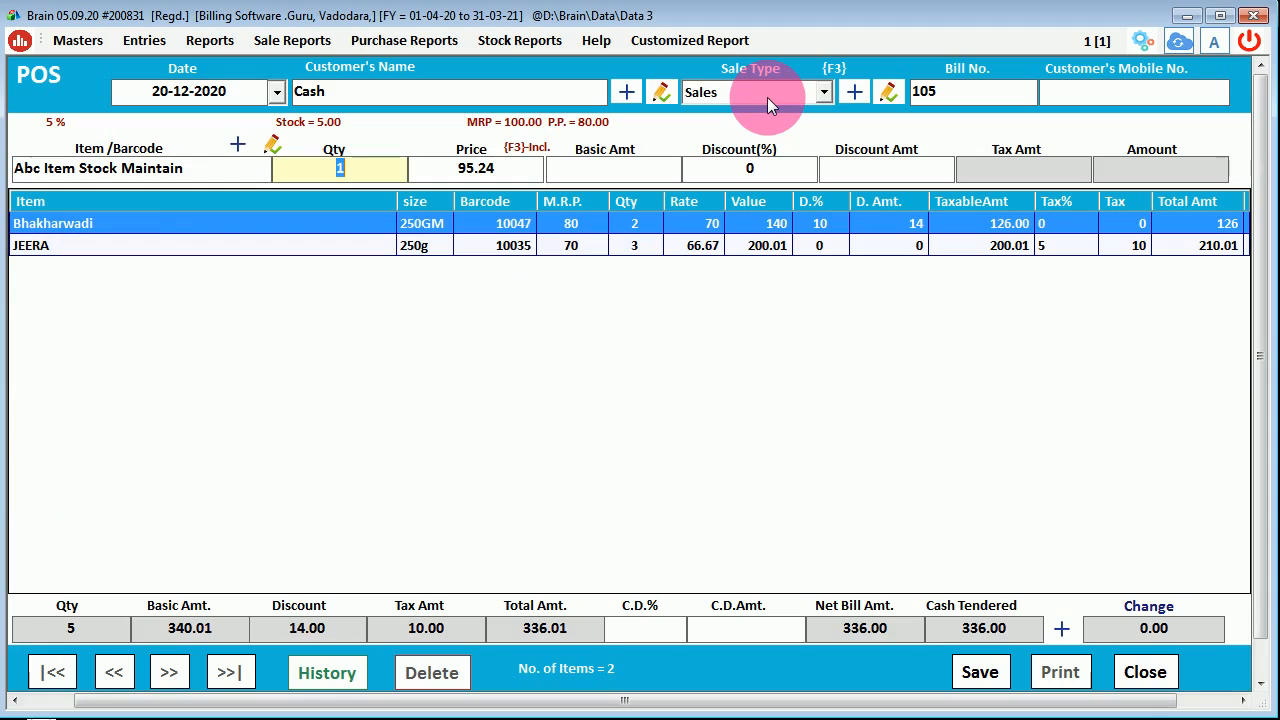
{"action": "key", "text": "Return"}
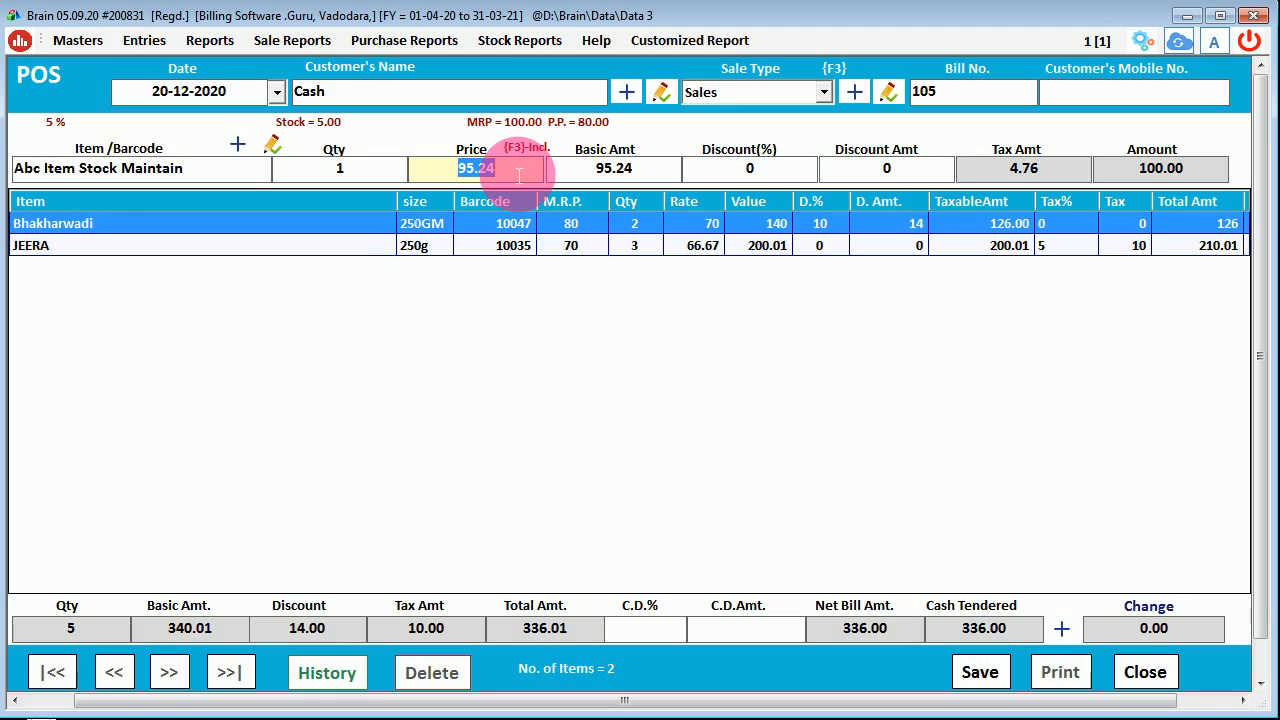
{"action": "key", "text": "F3"}
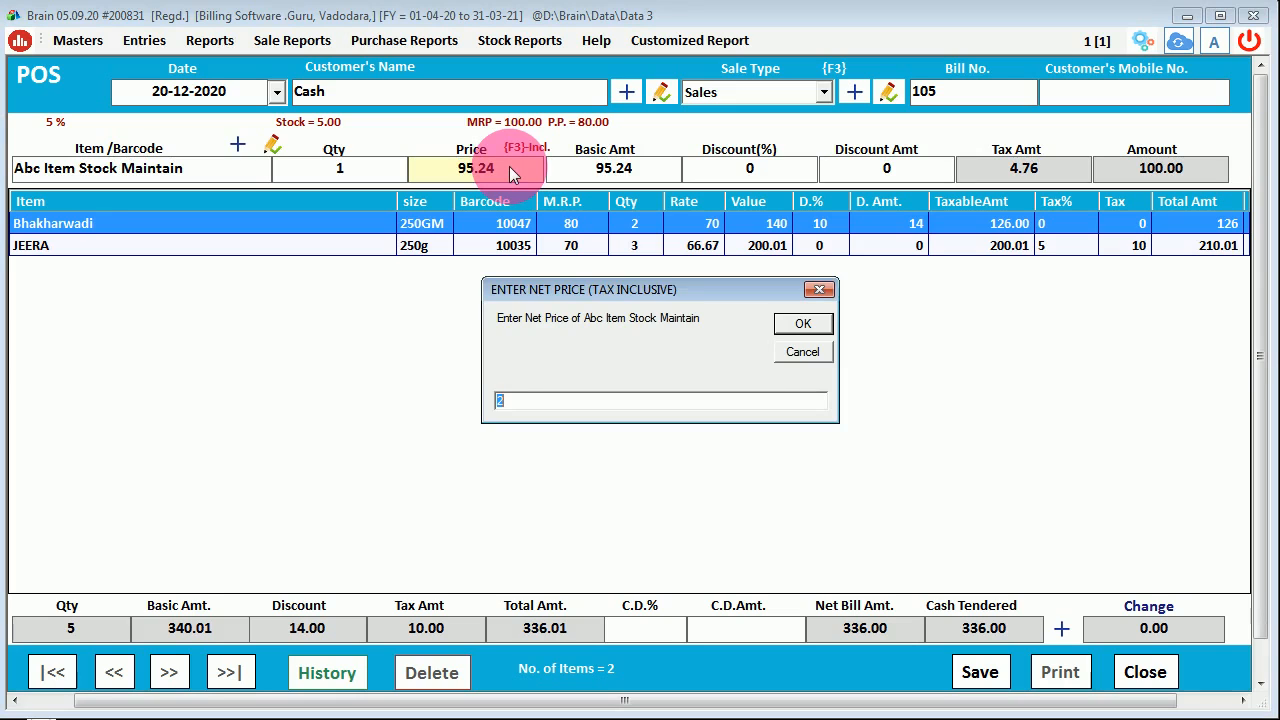
{"action": "type", "text": "120"}
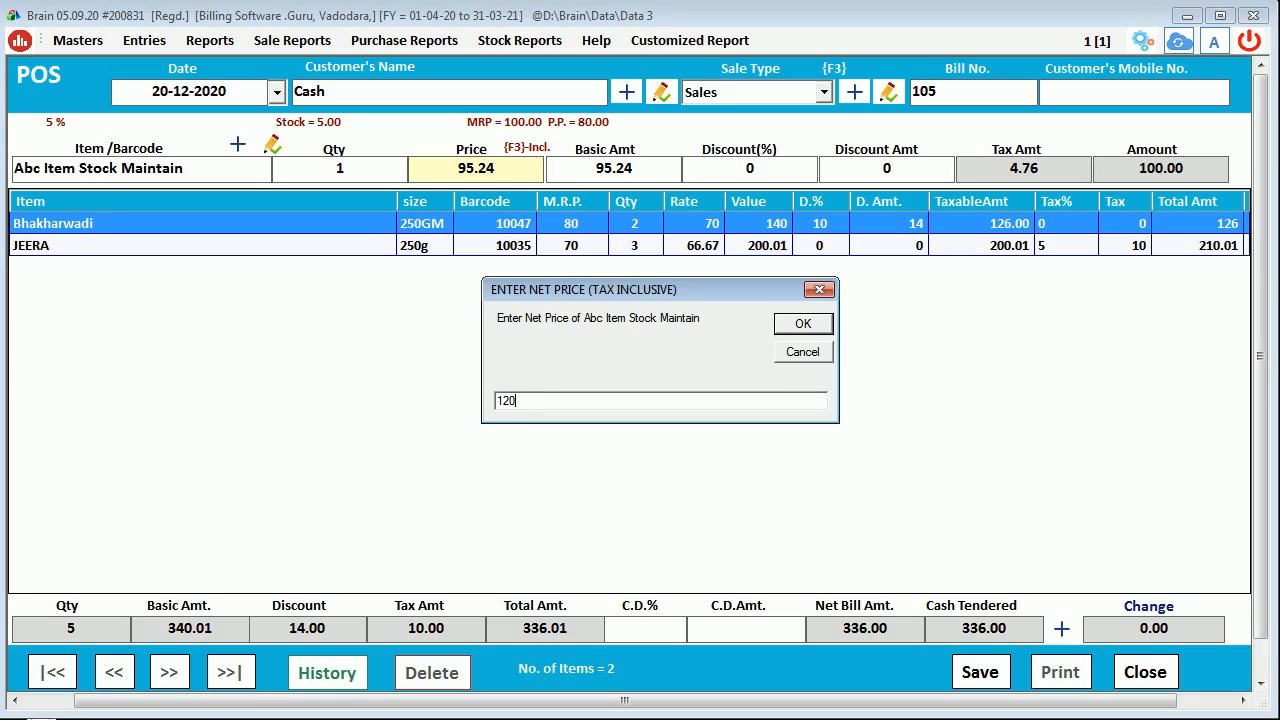
{"action": "key", "text": "Return"}
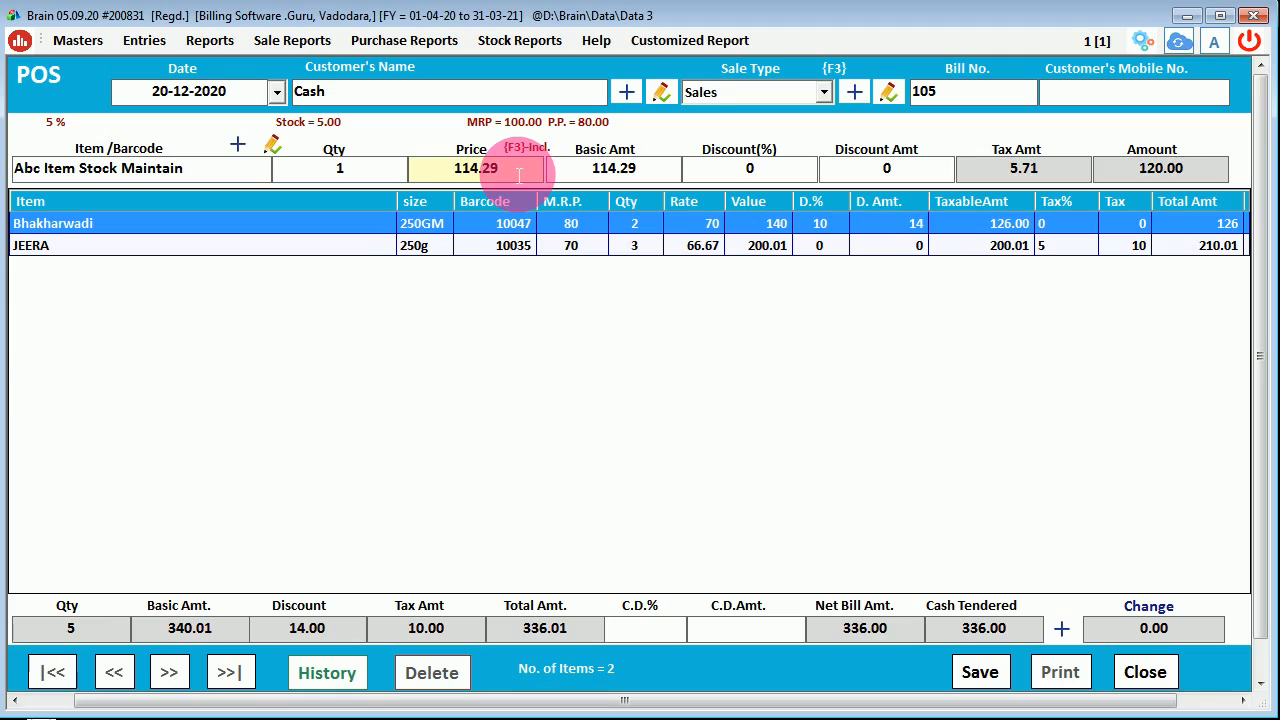
{"action": "key", "text": "Return"}
{"action": "key", "text": "Return"}
{"action": "key", "text": "Return"}
{"action": "key", "text": "Return"}
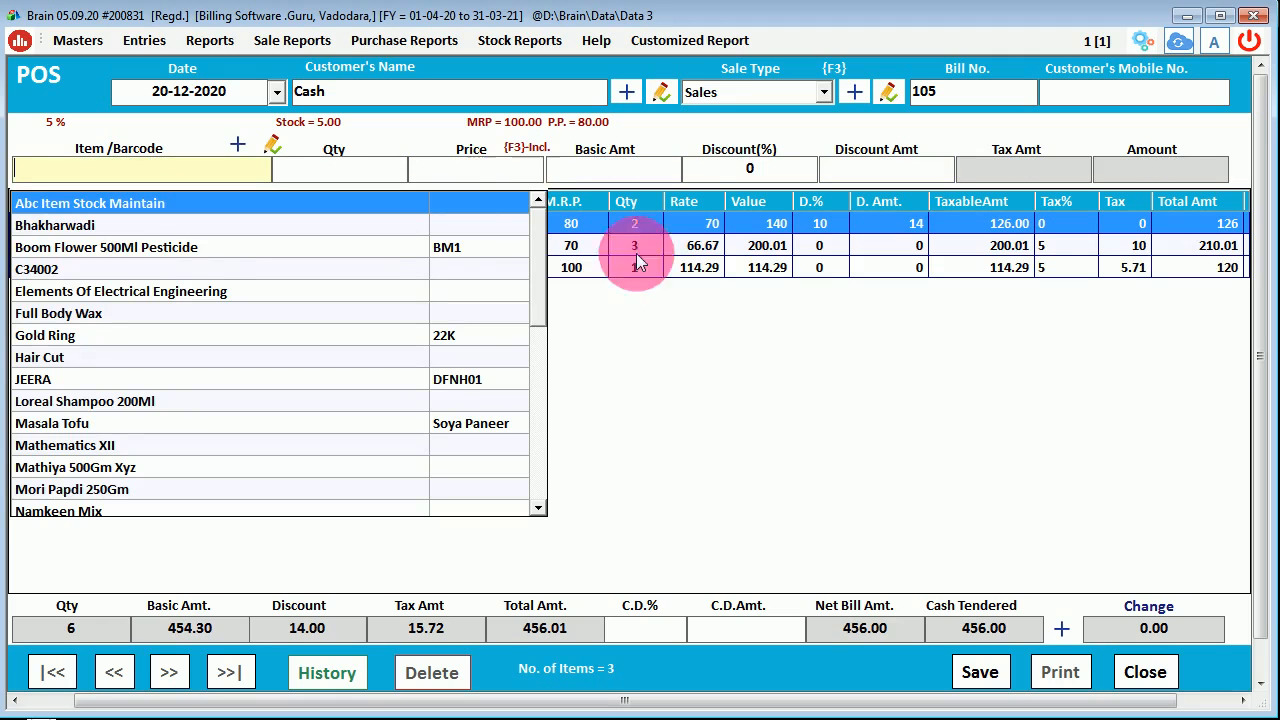
- Review the bill lines and select the JEERA line
{"action": "left_click", "coordinate": [856, 377]}
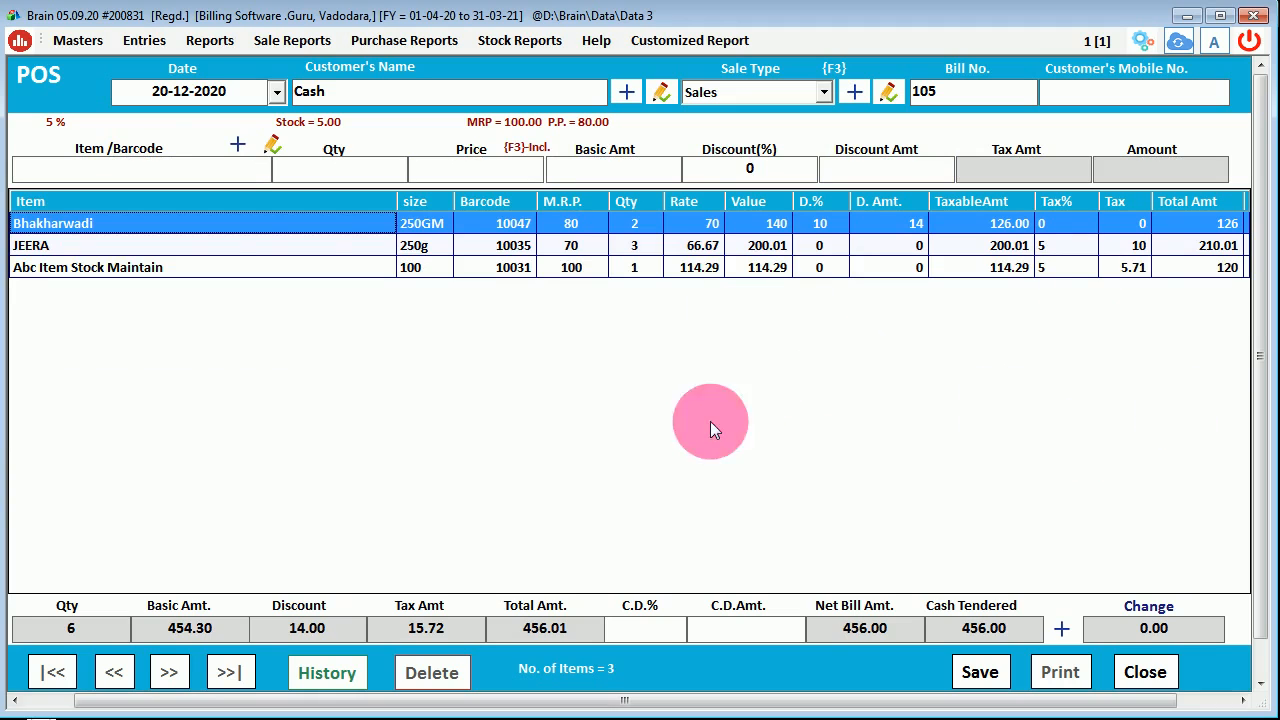
{"action": "left_click", "coordinate": [152, 172]}
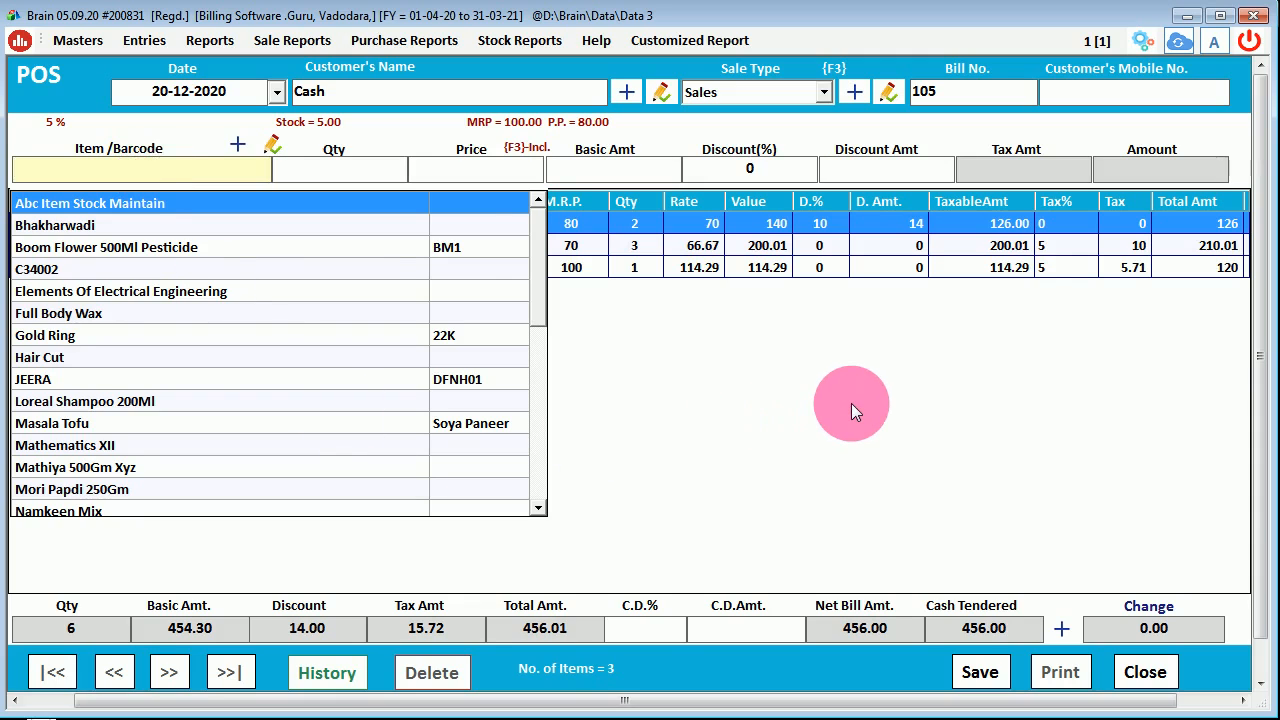
{"action": "left_click", "coordinate": [851, 403]}
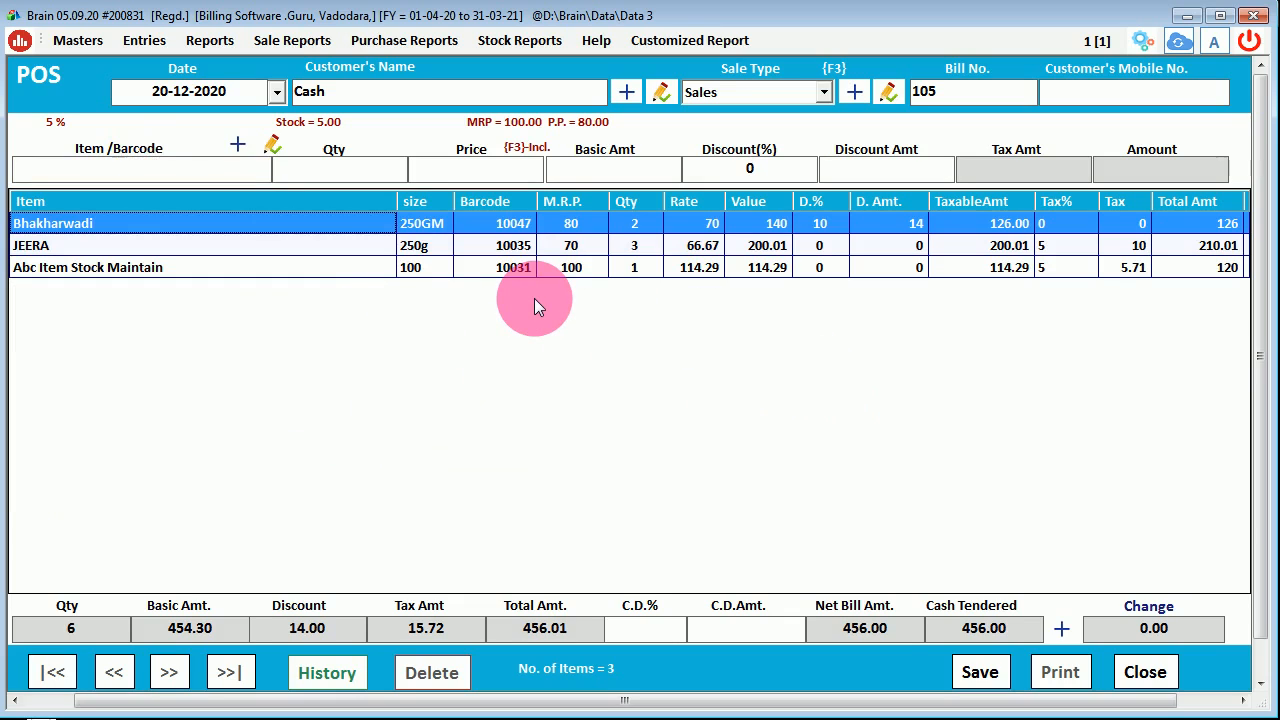
{"action": "left_click", "coordinate": [307, 250]}
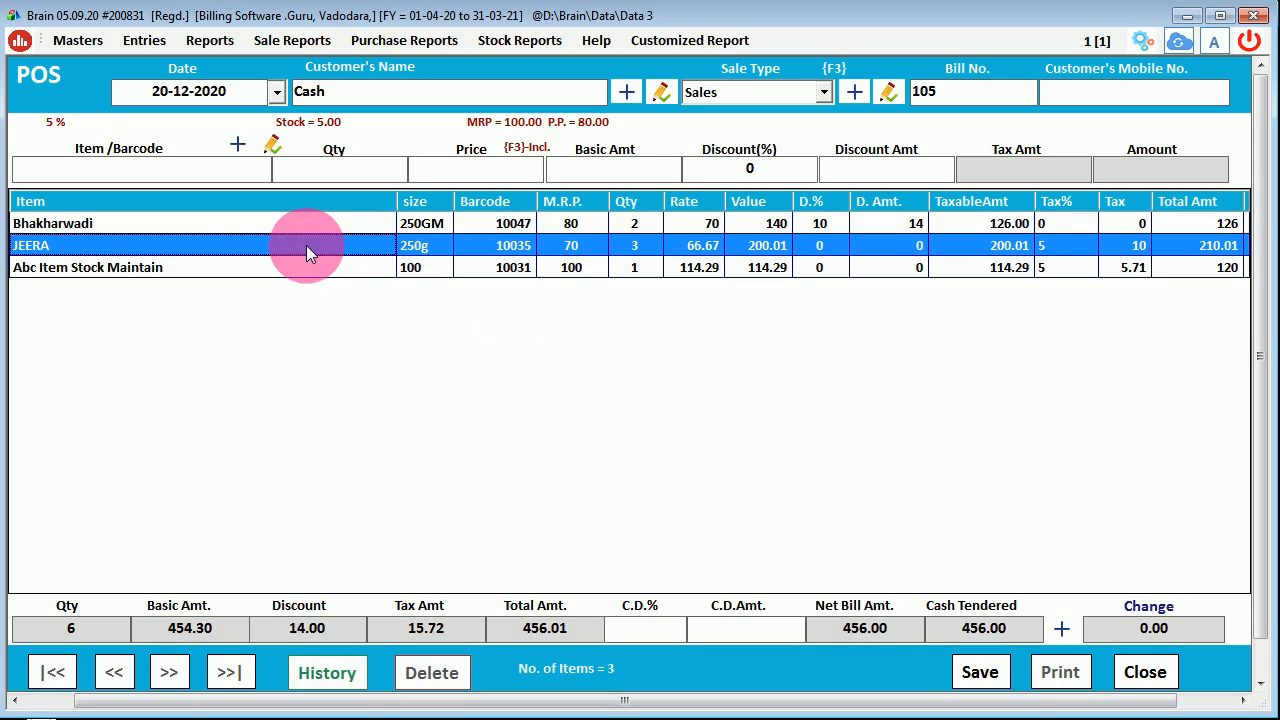
- Delete the selected JEERA line and confirm with Yes, leaving the bill at 246.00
{"action": "key", "text": "Delete"}
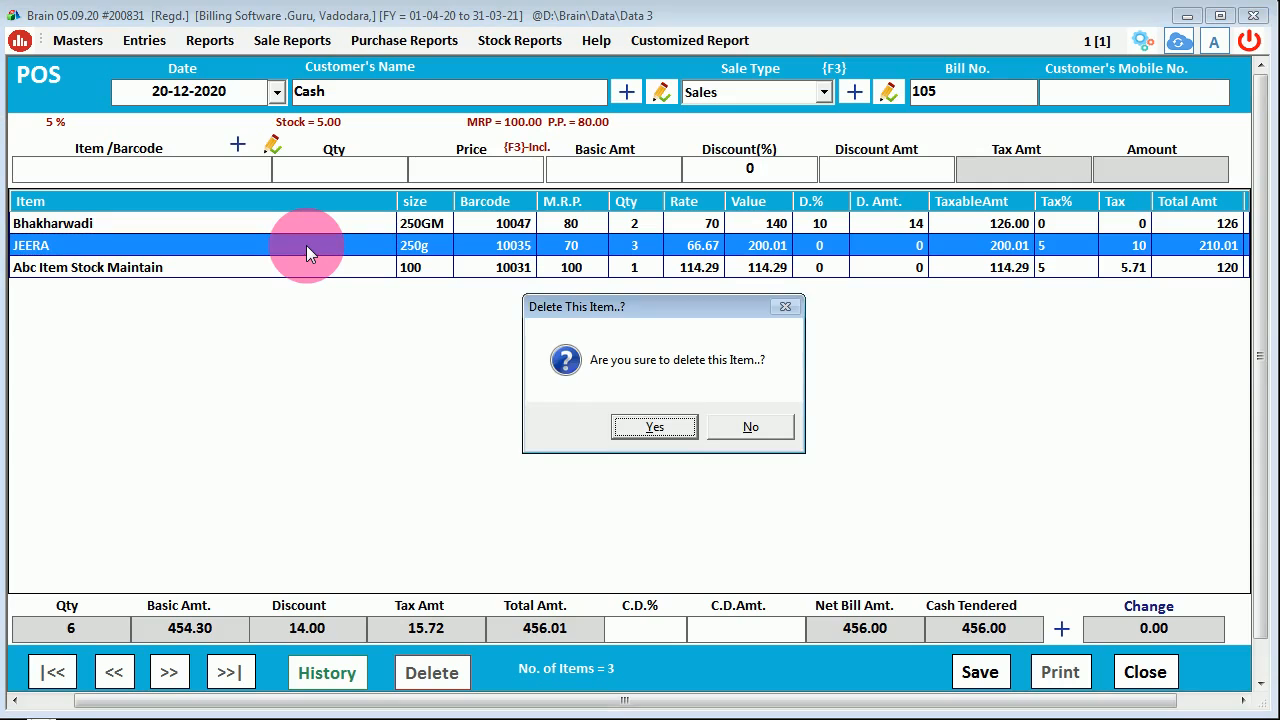
{"action": "left_click", "coordinate": [667, 429]}
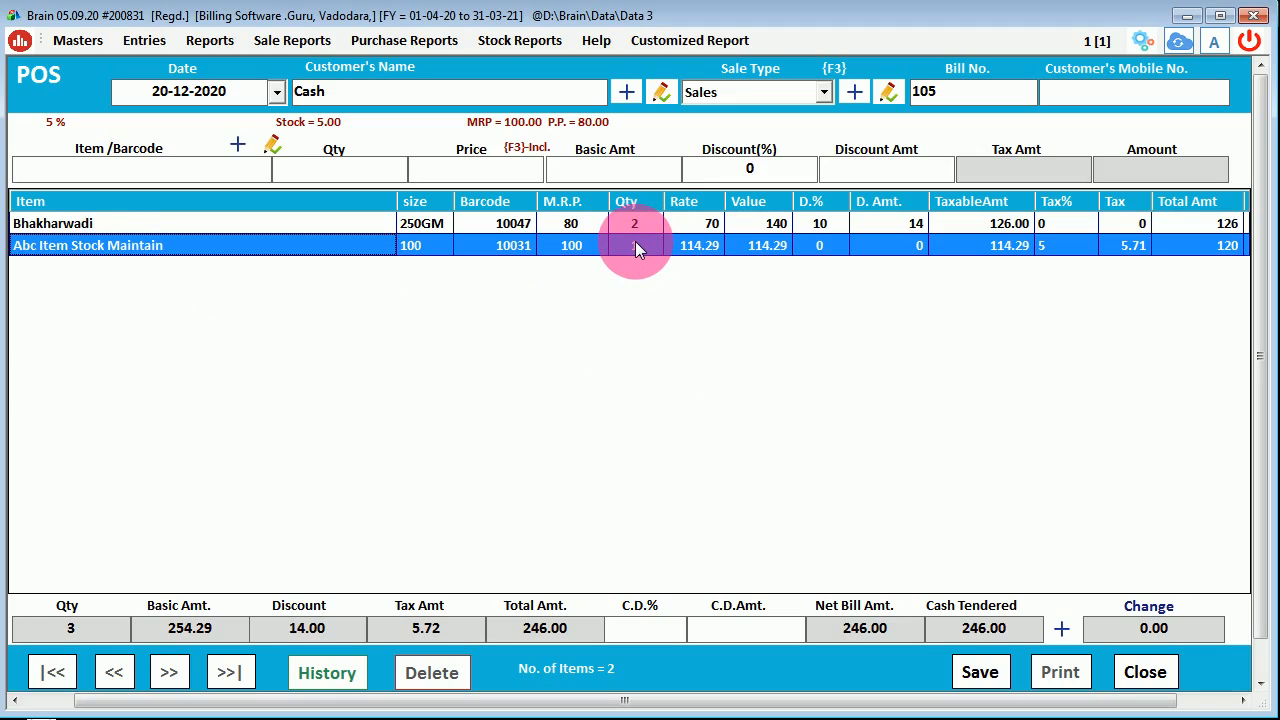
- Reload the Abc Item Stock Maintain line, change its quantity to 4, and re-add it
{"action": "double_click", "coordinate": [366, 250]}
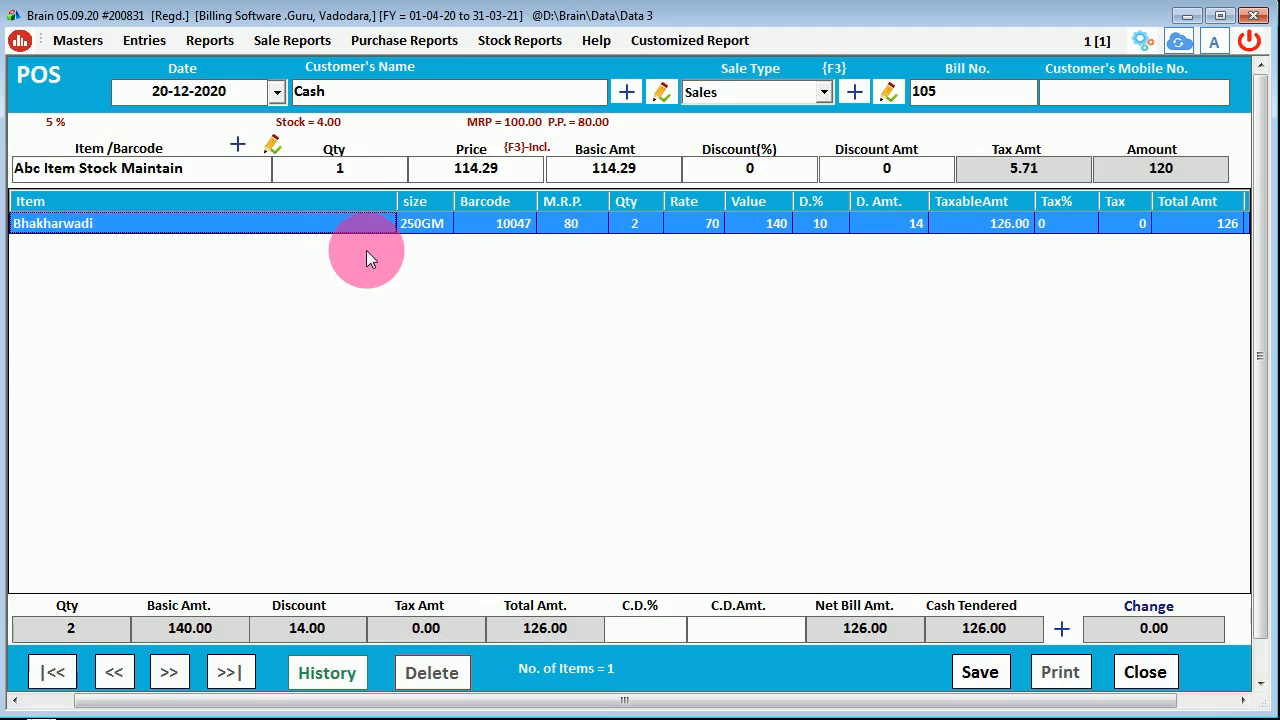
{"action": "left_click", "coordinate": [338, 170]}
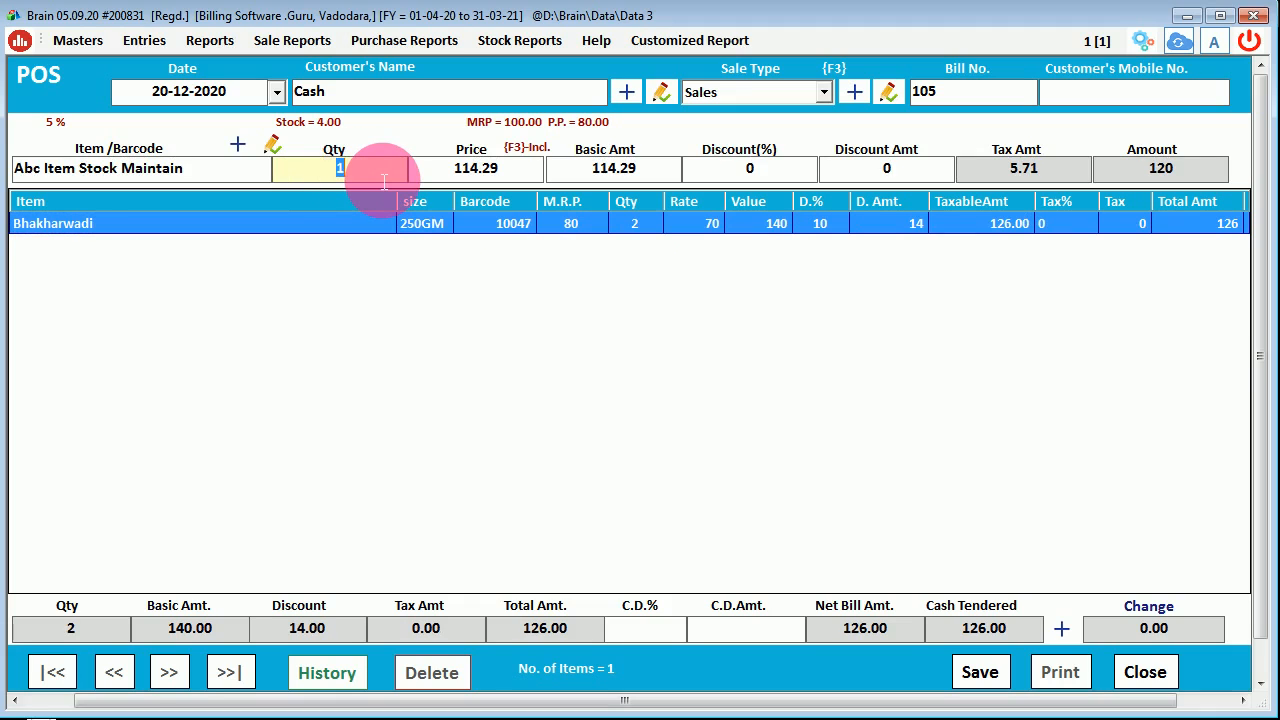
{"action": "type", "text": "4"}
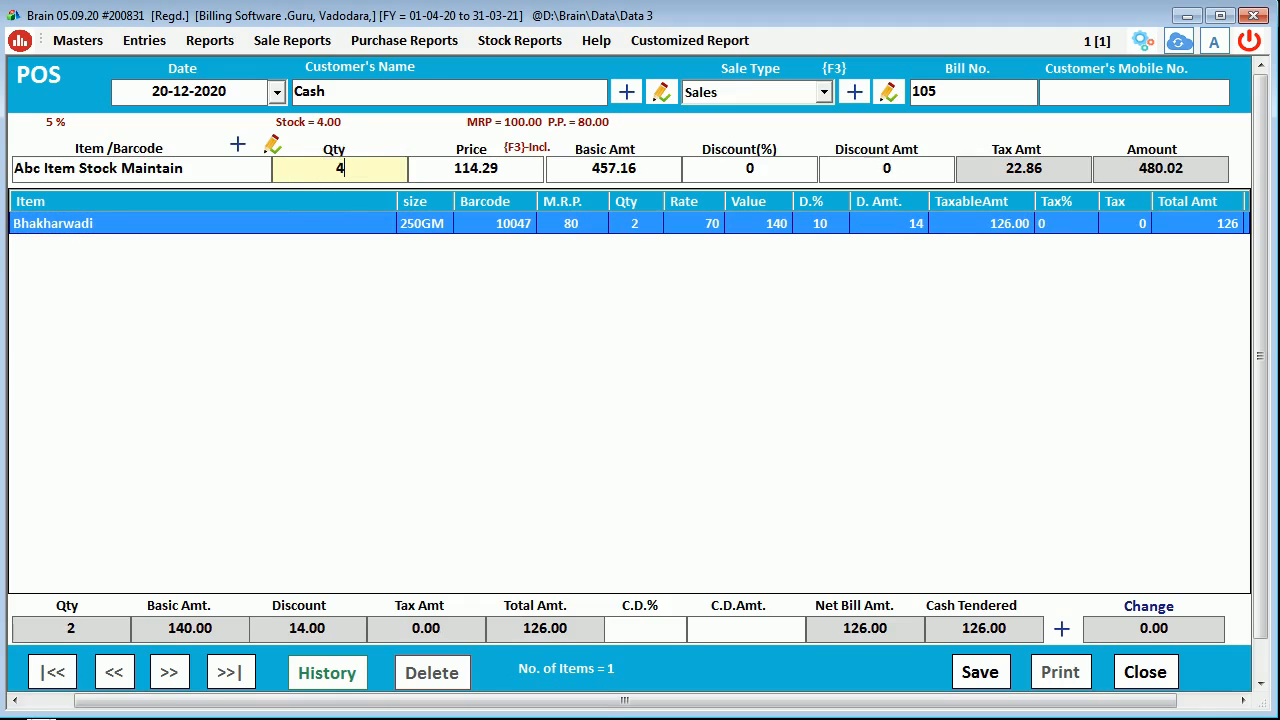
{"action": "key", "text": "Return"}
{"action": "key", "text": "Return"}
{"action": "key", "text": "Return"}
{"action": "key", "text": "Return"}
{"action": "key", "text": "Return"}
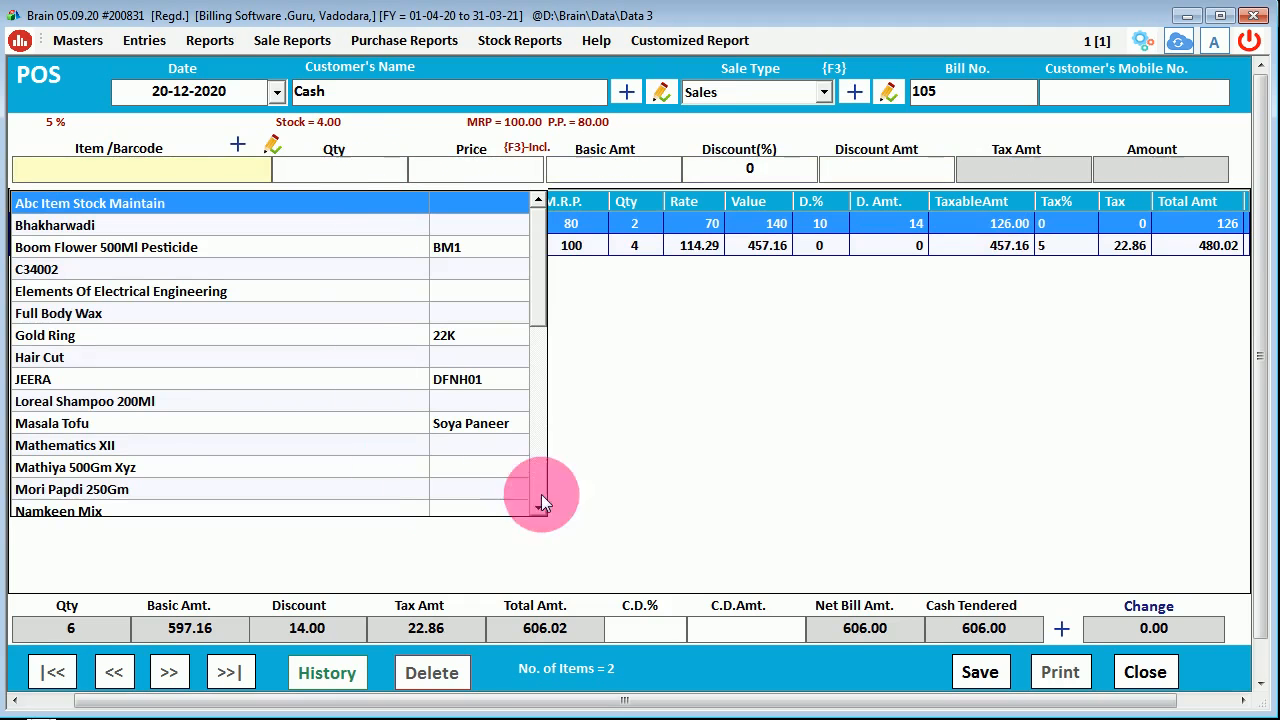
{"action": "left_click", "coordinate": [686, 382]}
{"action": "left_click", "coordinate": [645, 245]}
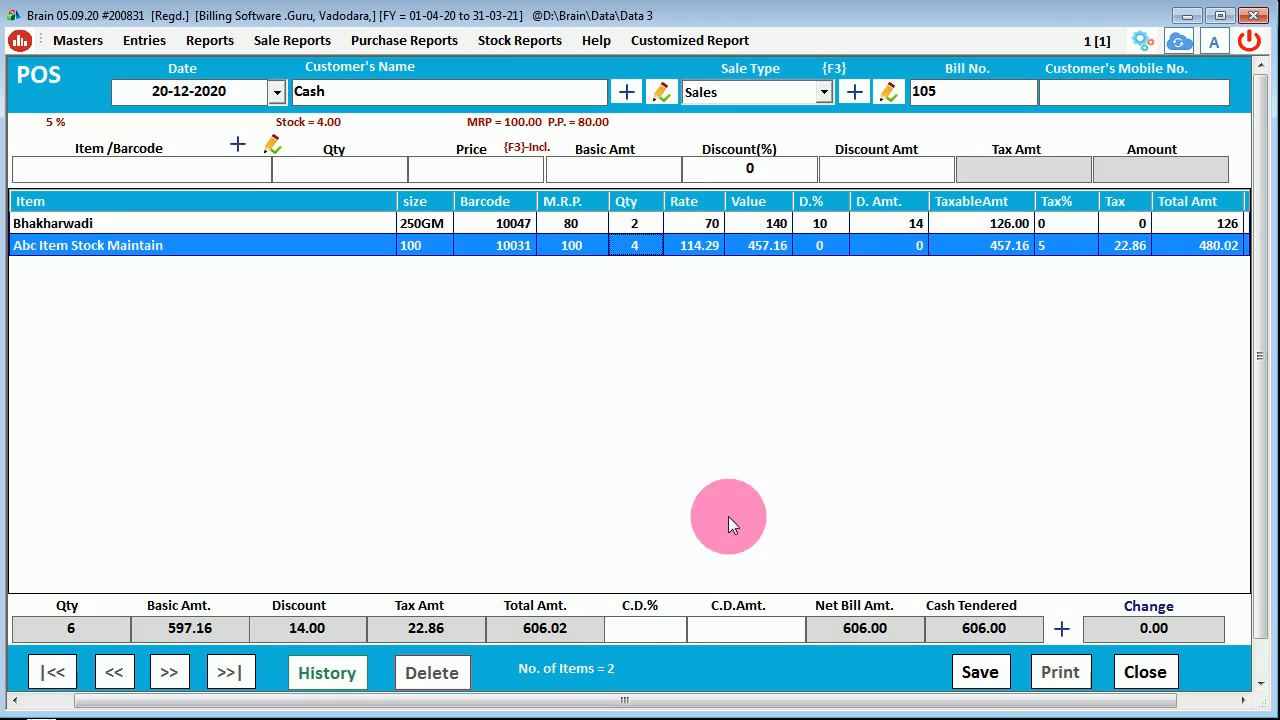
- Review the bill totals: quantity 6, discount 14.00 and net amount 606.00
{"action": "left_click_drag", "start_coordinate": [105, 632], "coordinate": [4, 632]}
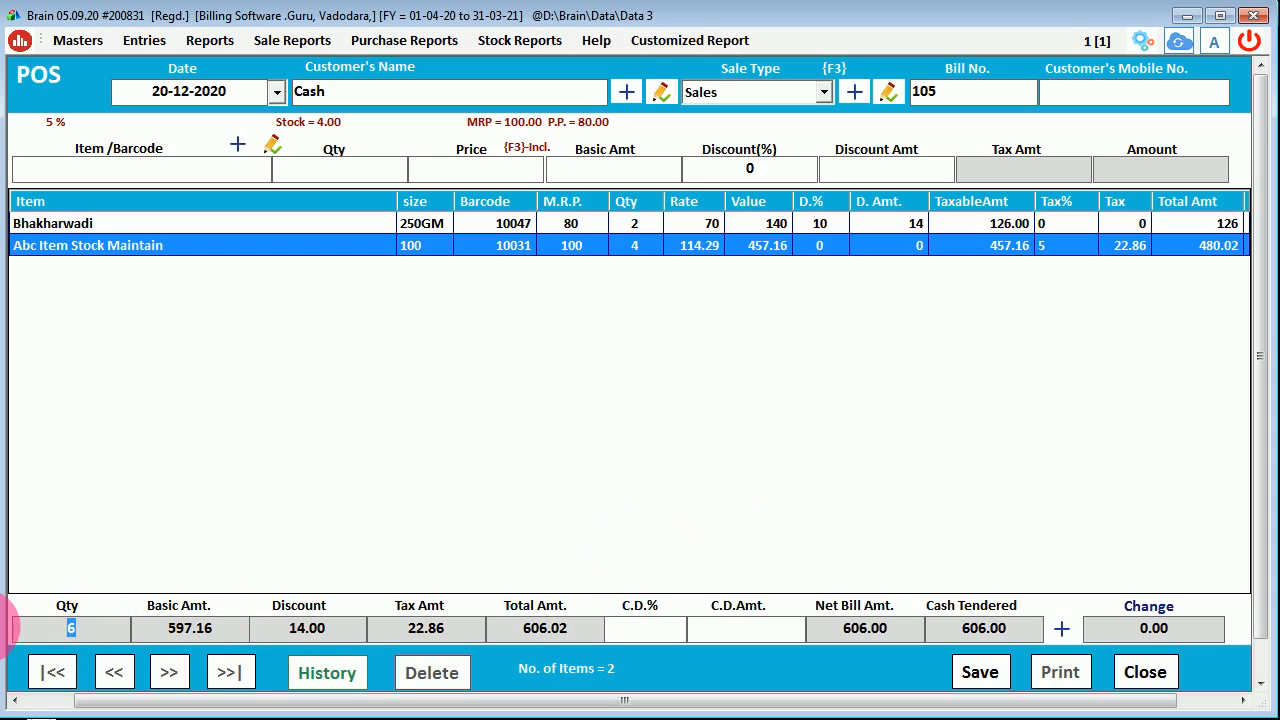
{"action": "left_click_drag", "start_coordinate": [281, 637], "coordinate": [335, 645]}
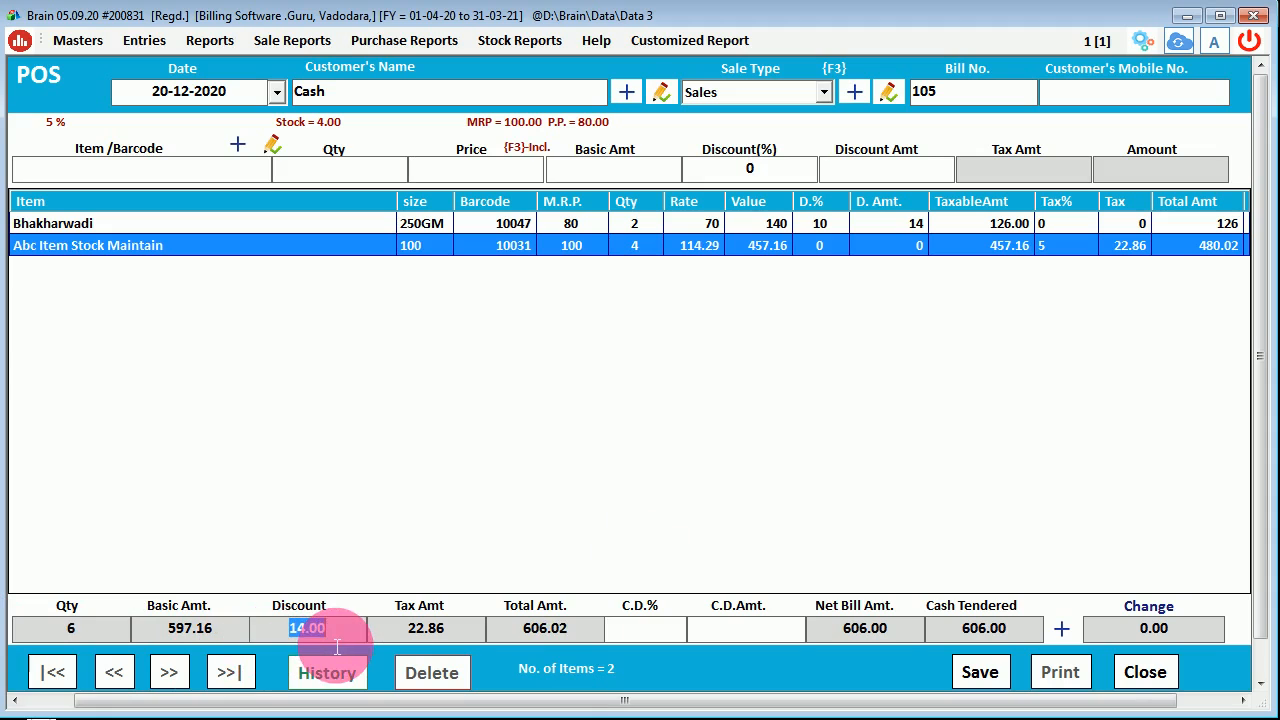
{"action": "left_click", "coordinate": [818, 222]}
{"action": "left_click_drag", "start_coordinate": [285, 630], "coordinate": [366, 651]}
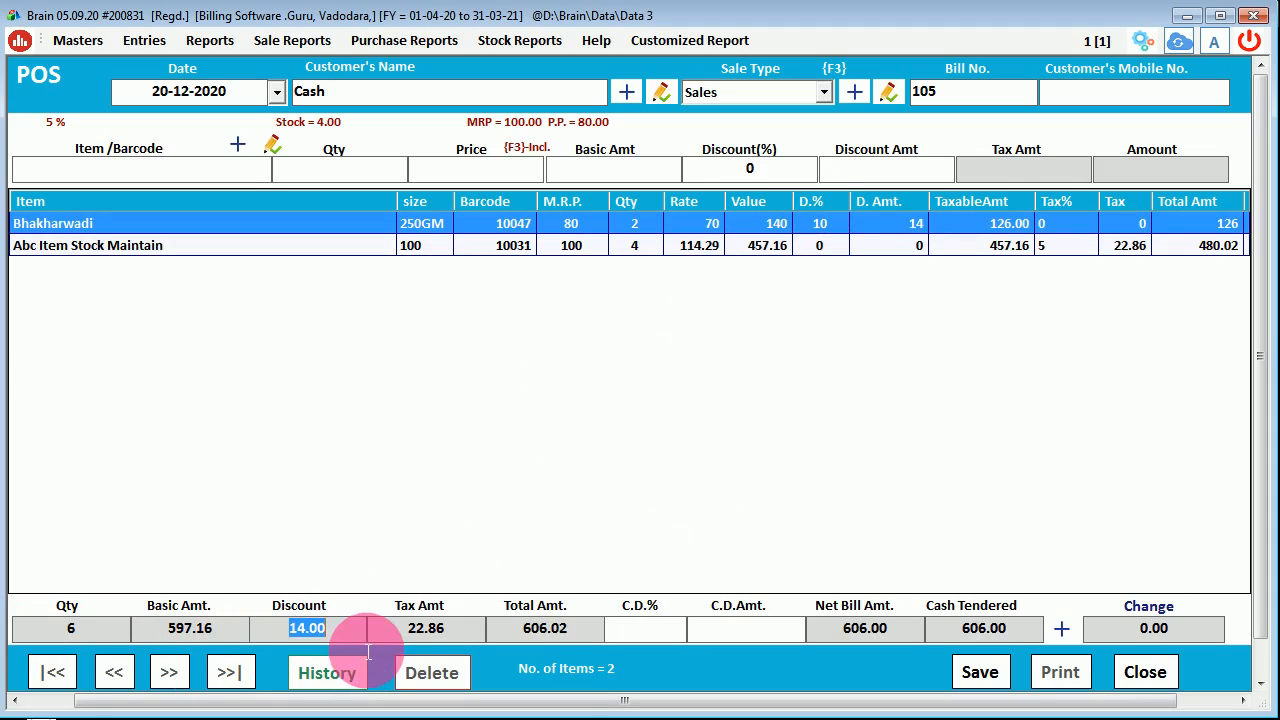
{"action": "left_click", "coordinate": [410, 635]}
{"action": "left_click_drag", "start_coordinate": [530, 628], "coordinate": [650, 635]}
{"action": "left_click", "coordinate": [650, 635]}
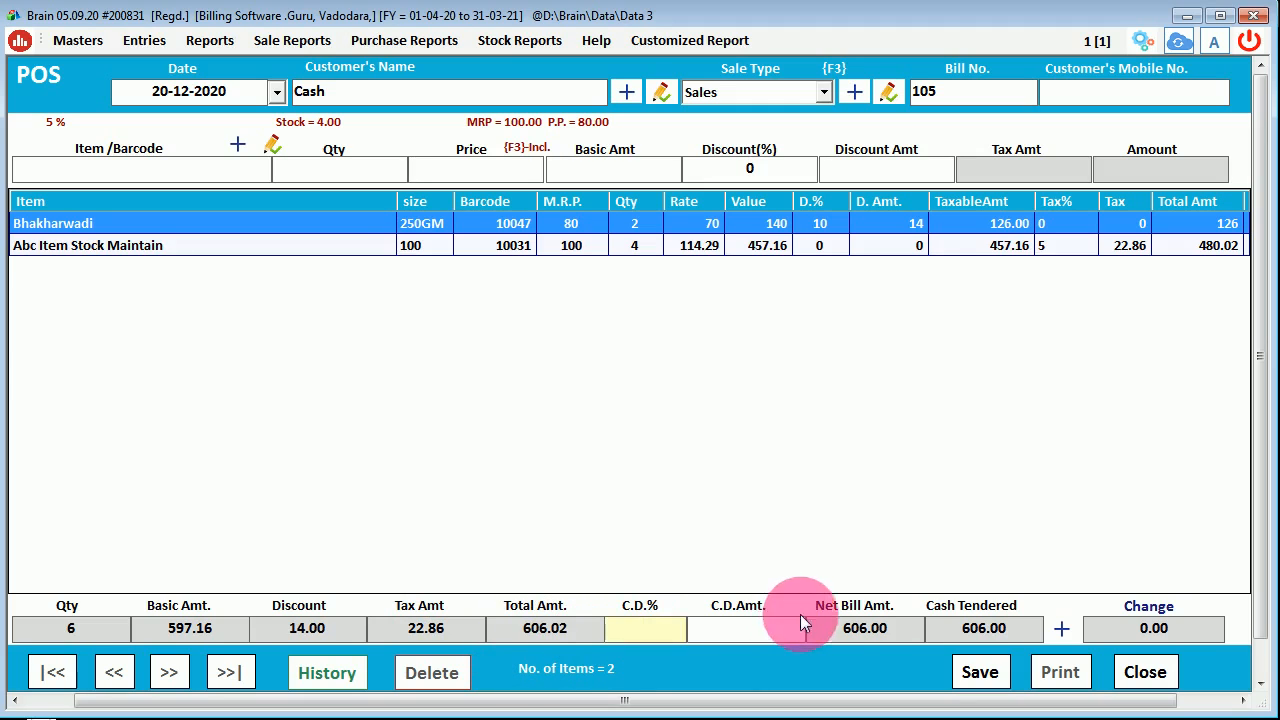
{"action": "left_click_drag", "start_coordinate": [829, 628], "coordinate": [893, 638]}
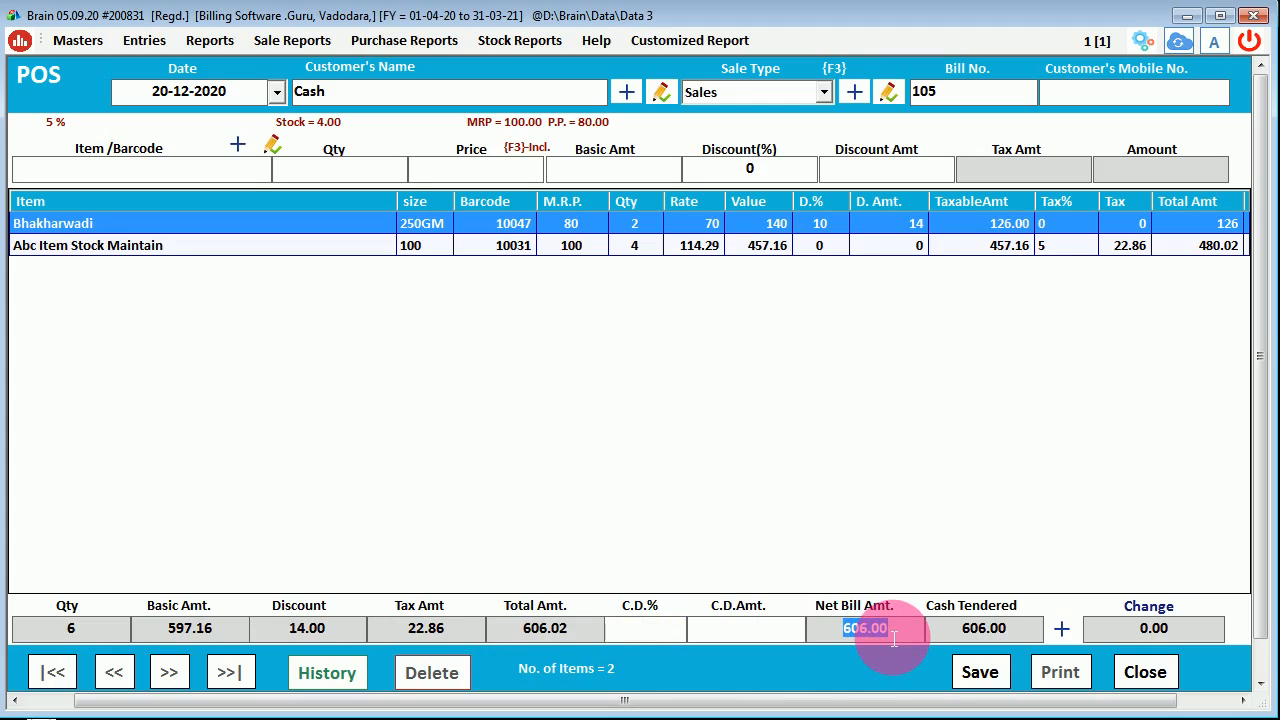
- Try a cash discount amount of 6, then a 10% cash discount instead
{"action": "left_click", "coordinate": [748, 629]}
{"action": "type", "text": "6"}
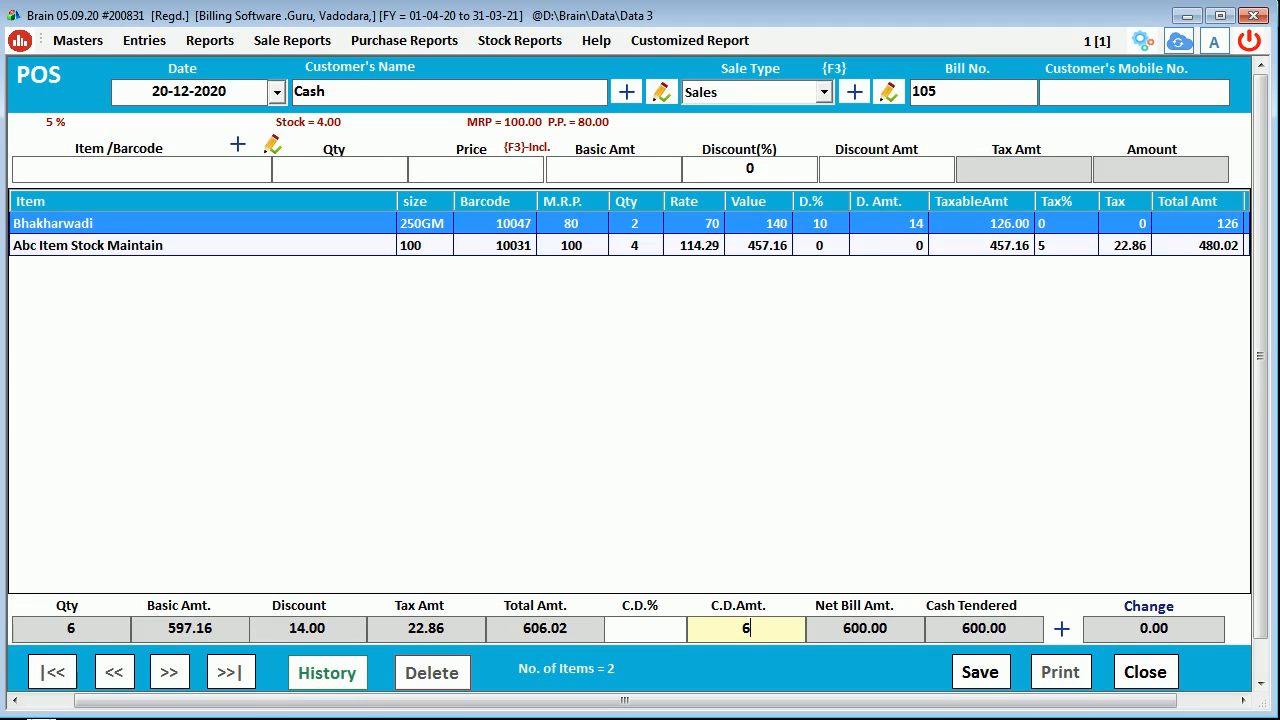
{"action": "key", "text": "BackSpace"}
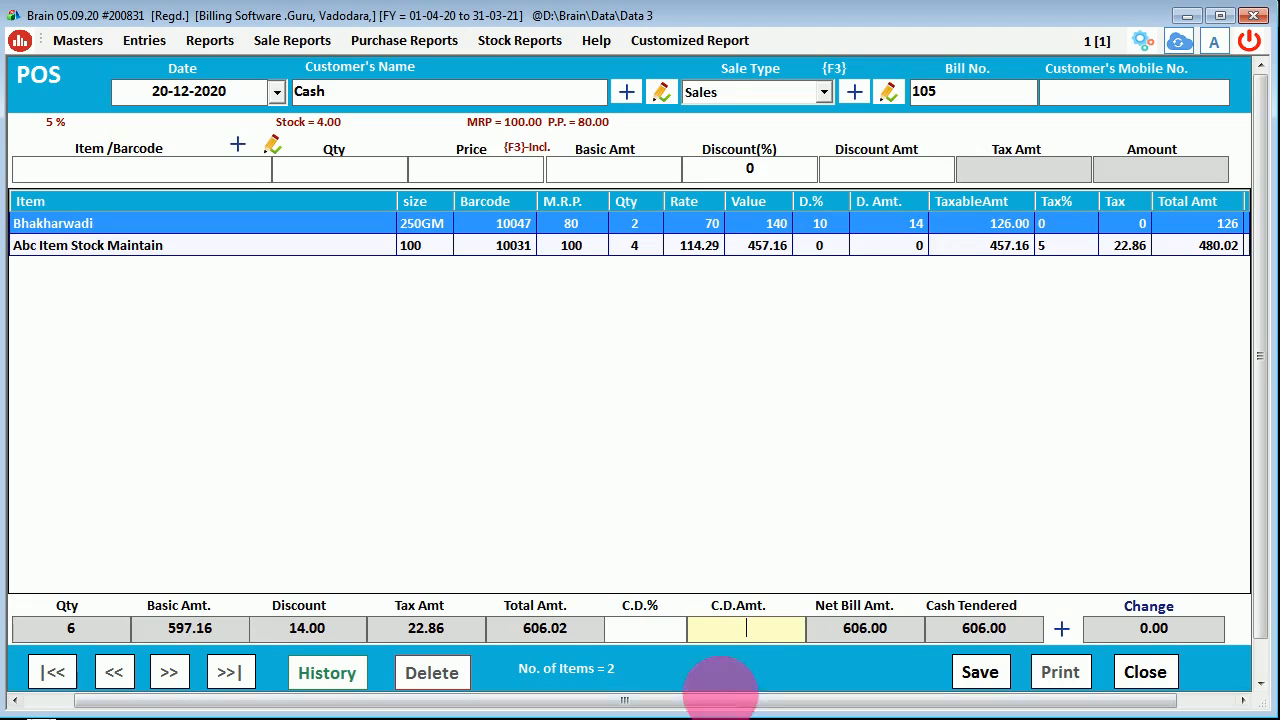
{"action": "left_click", "coordinate": [651, 626]}
{"action": "type", "text": "10"}
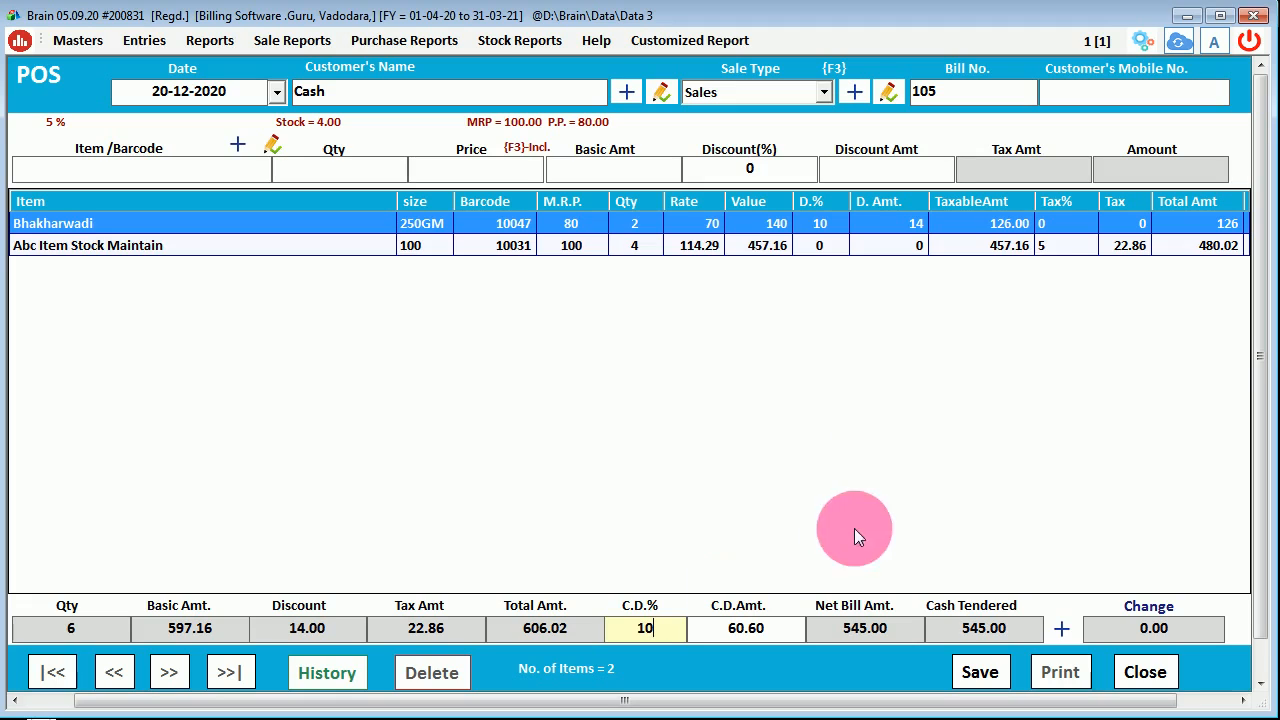
{"action": "left_click", "coordinate": [817, 248]}
{"action": "left_click", "coordinate": [817, 224]}
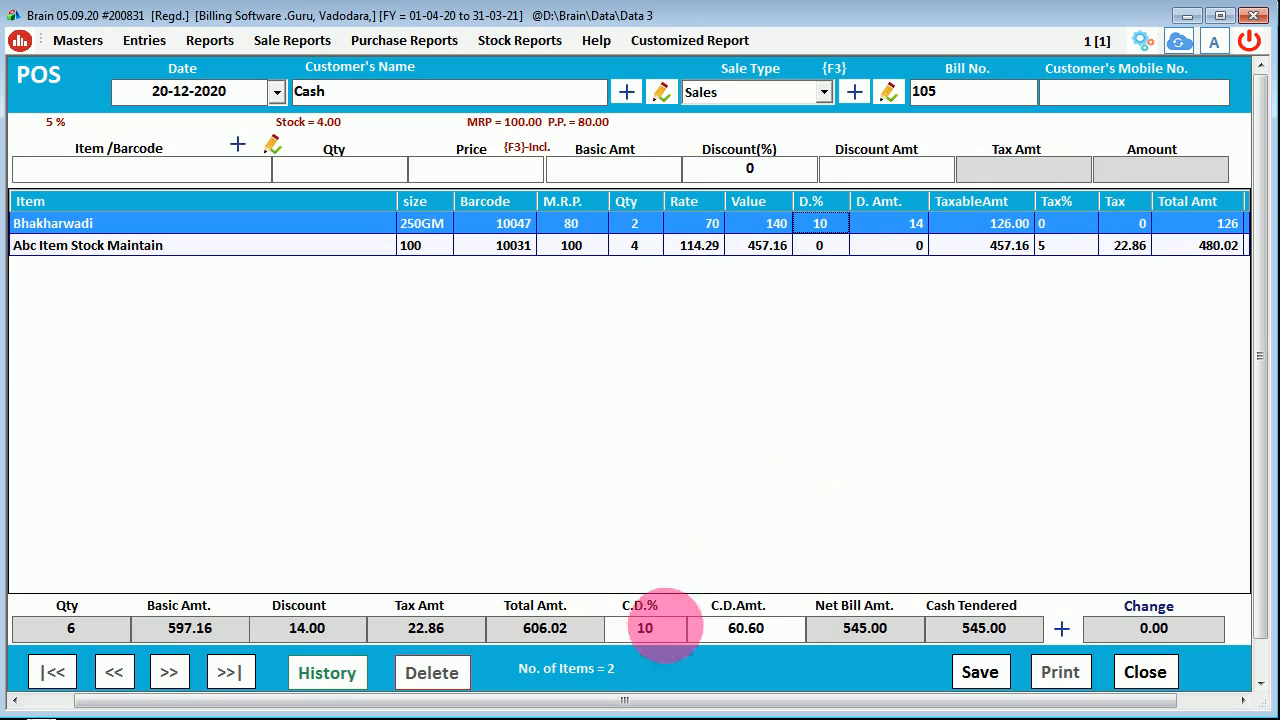
- Clear the 10% cash discount and enter a cash discount amount of 6
{"action": "left_click", "coordinate": [645, 630]}
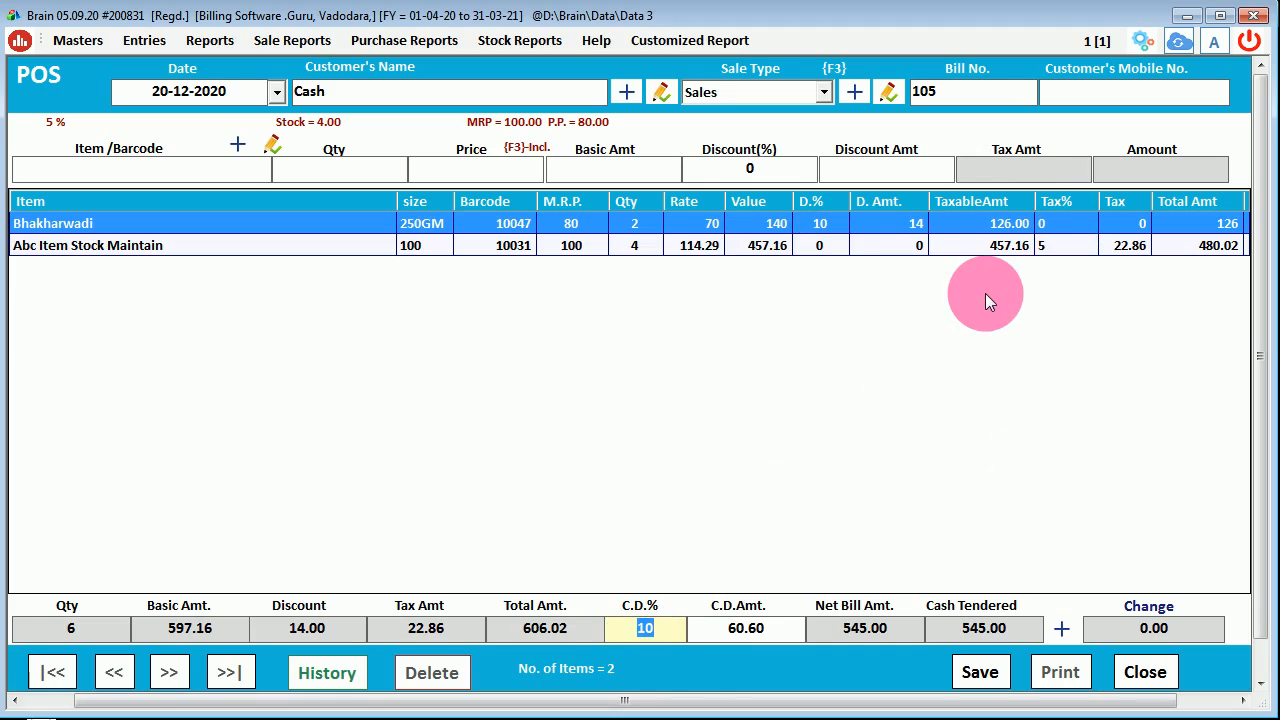
{"action": "key", "text": "BackSpace"}
{"action": "key", "text": "Tab"}
{"action": "left_click_drag", "start_coordinate": [755, 650], "coordinate": [808, 657]}
{"action": "type", "text": "6"}
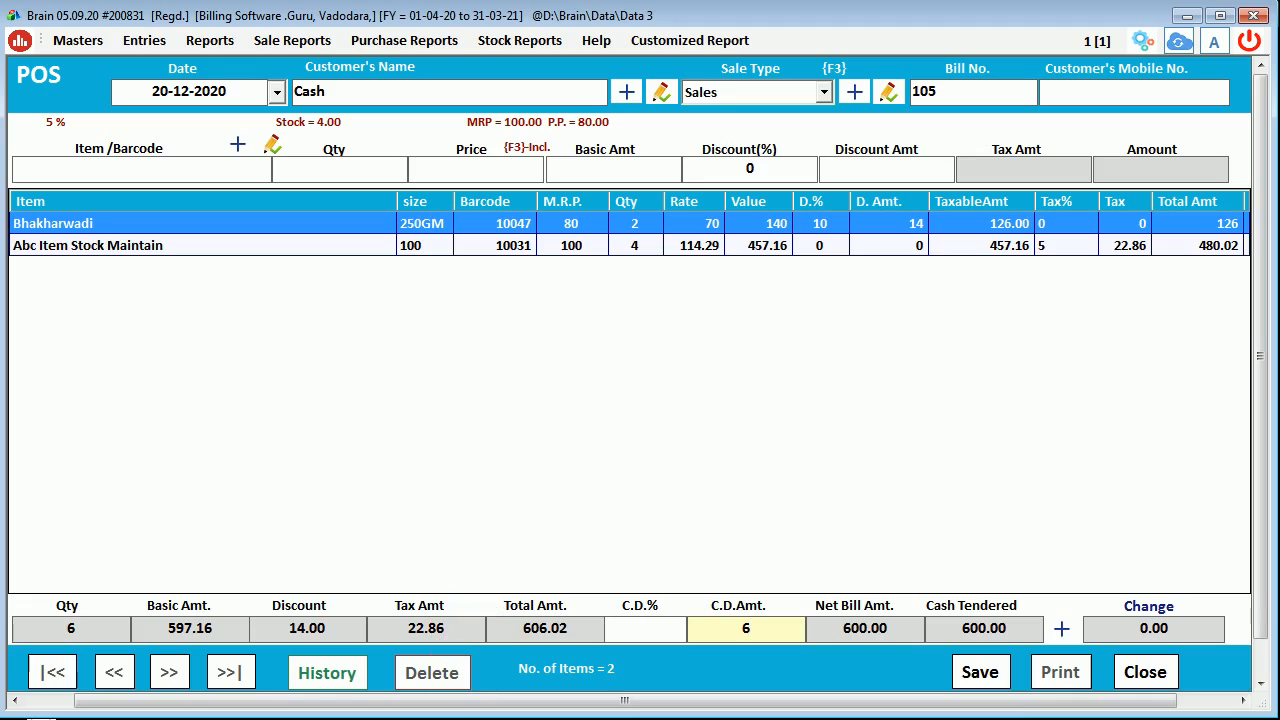
- Confirm the 6 discount and open the split-payment options, checking the card and eWallet fields
{"action": "key", "text": "Return"}
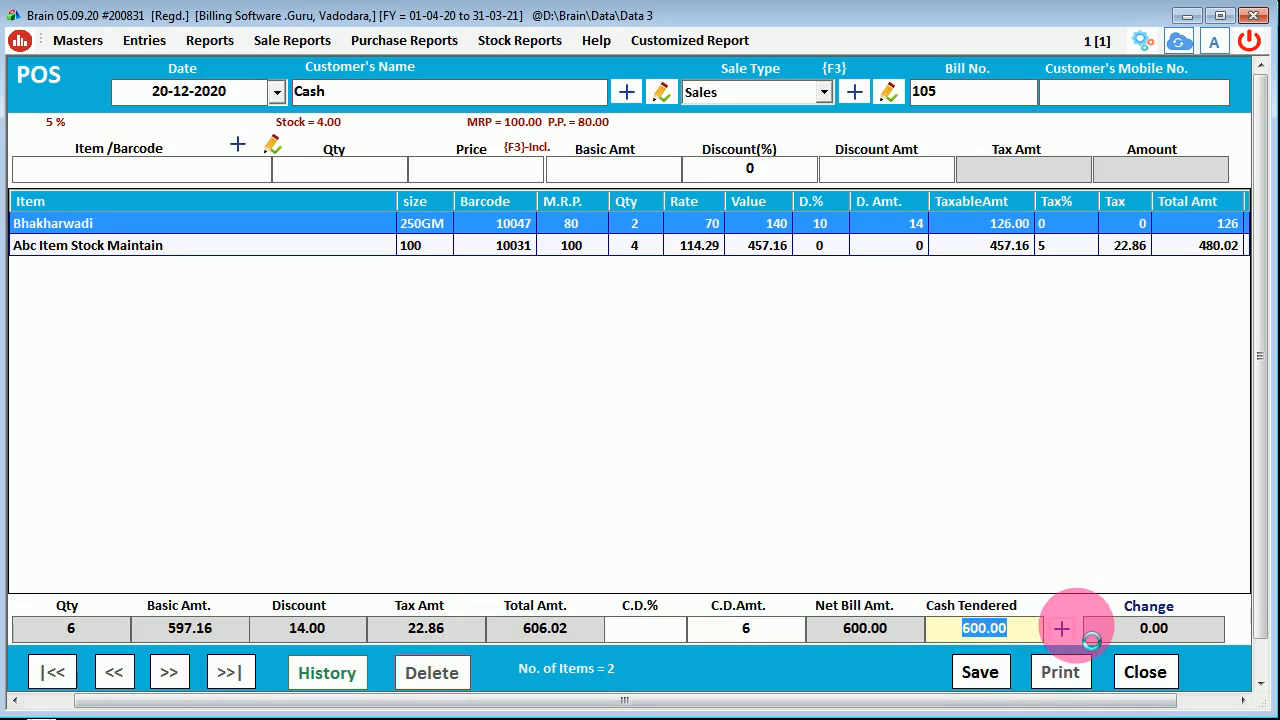
{"action": "left_click", "coordinate": [1069, 629]}
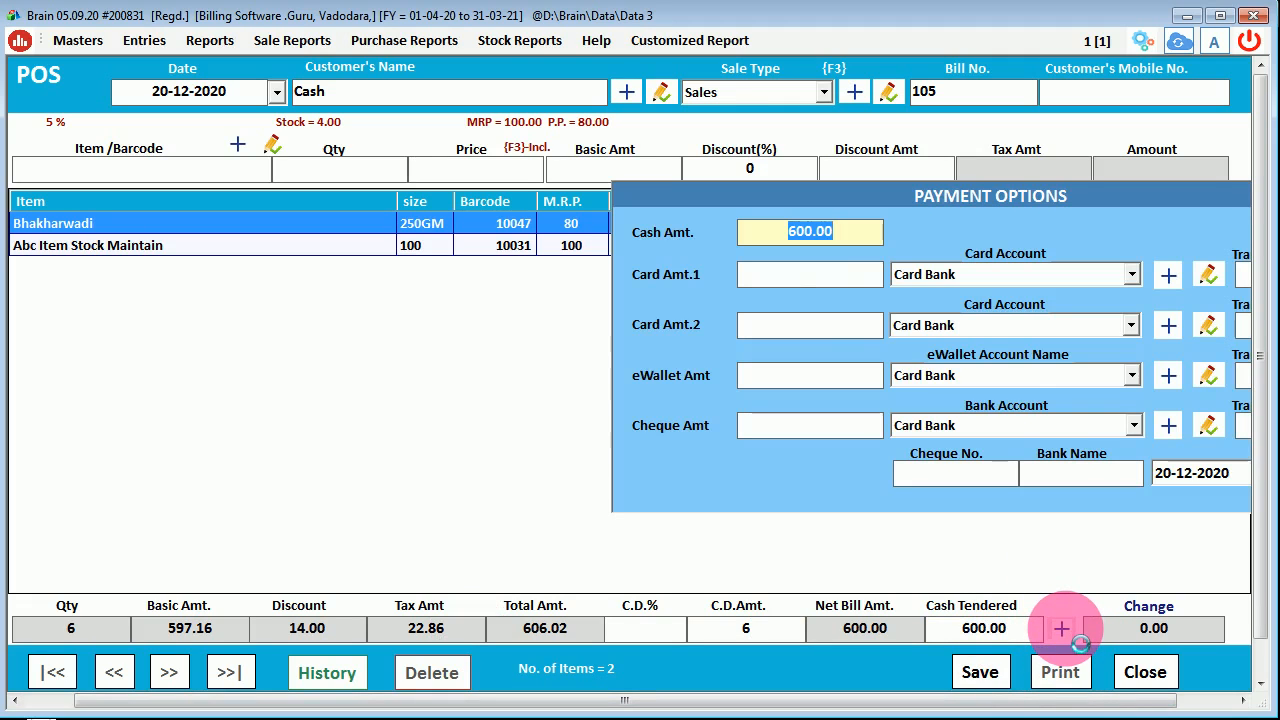
{"action": "left_click", "coordinate": [845, 284]}
{"action": "left_click", "coordinate": [820, 330]}
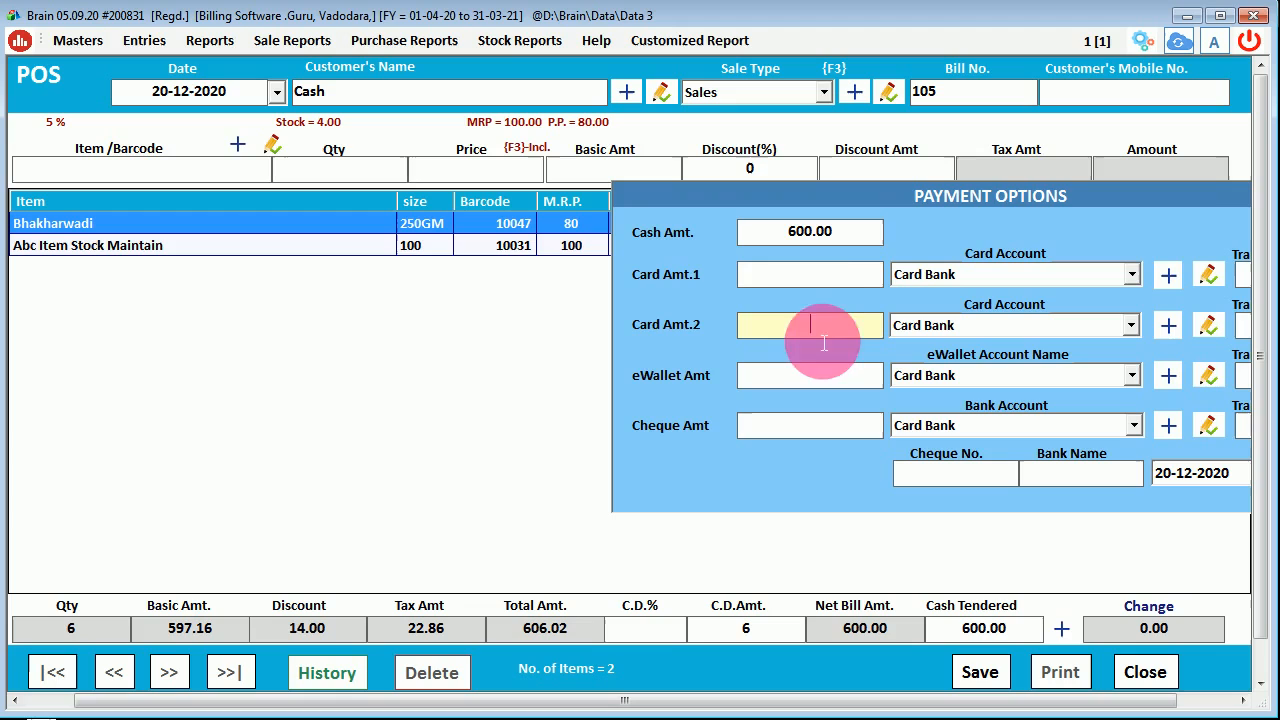
{"action": "left_click", "coordinate": [818, 283]}
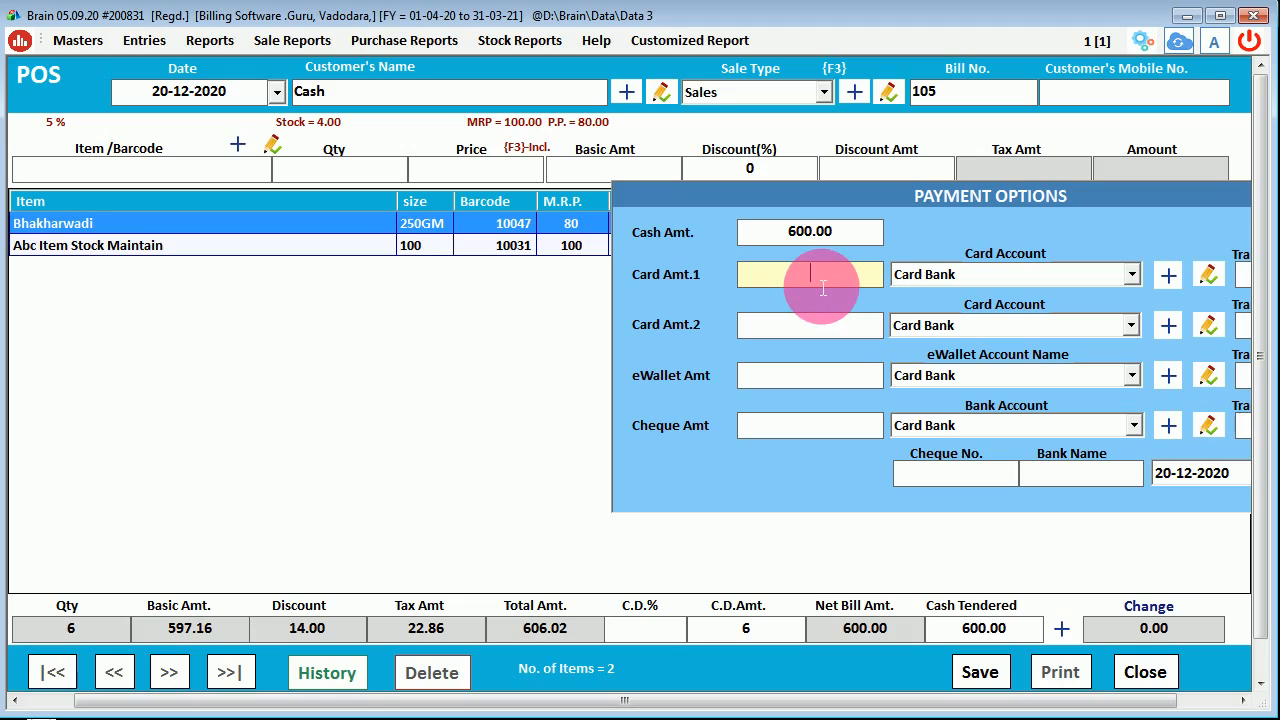
{"action": "left_click", "coordinate": [817, 325]}
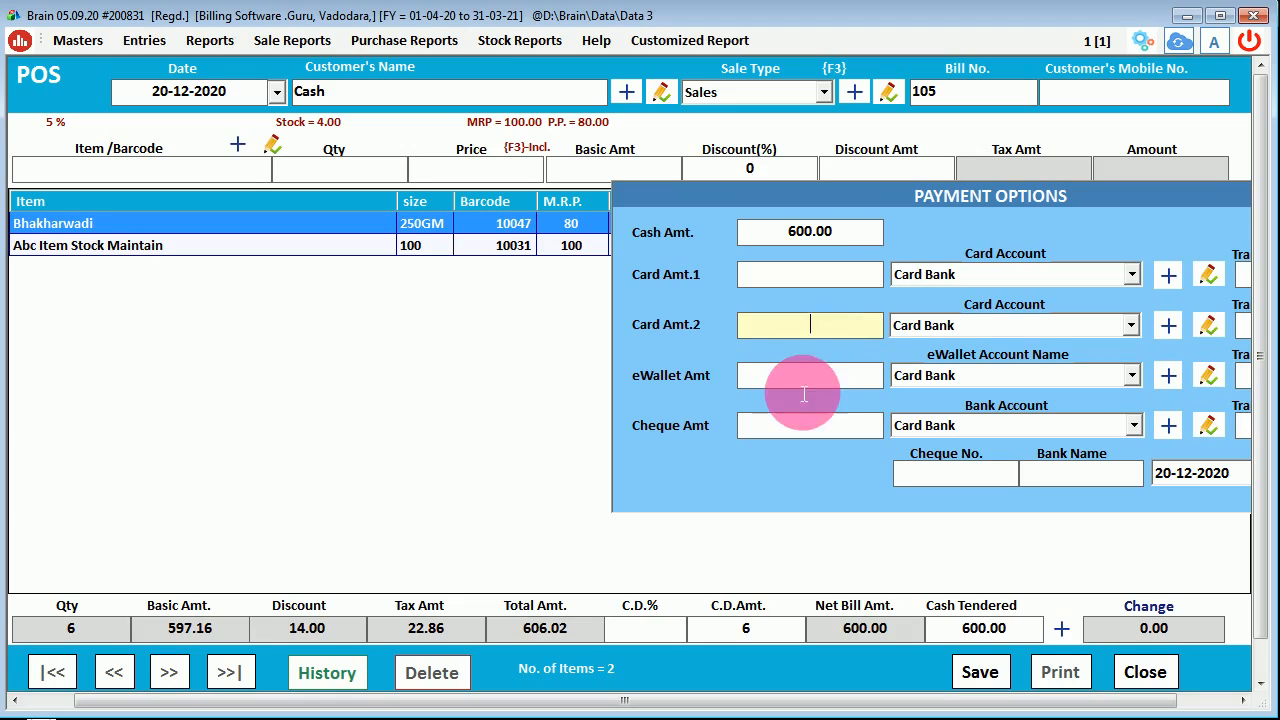
{"action": "left_click", "coordinate": [806, 378]}
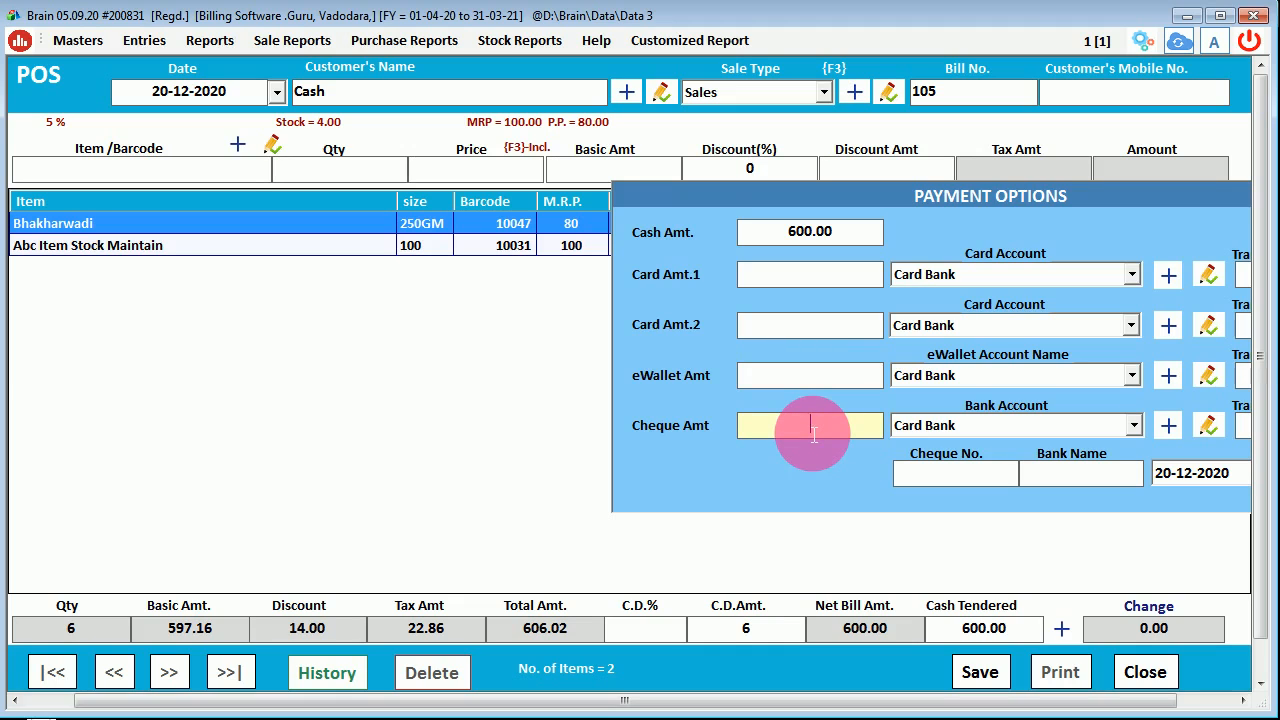
{"action": "left_click", "coordinate": [993, 374]}
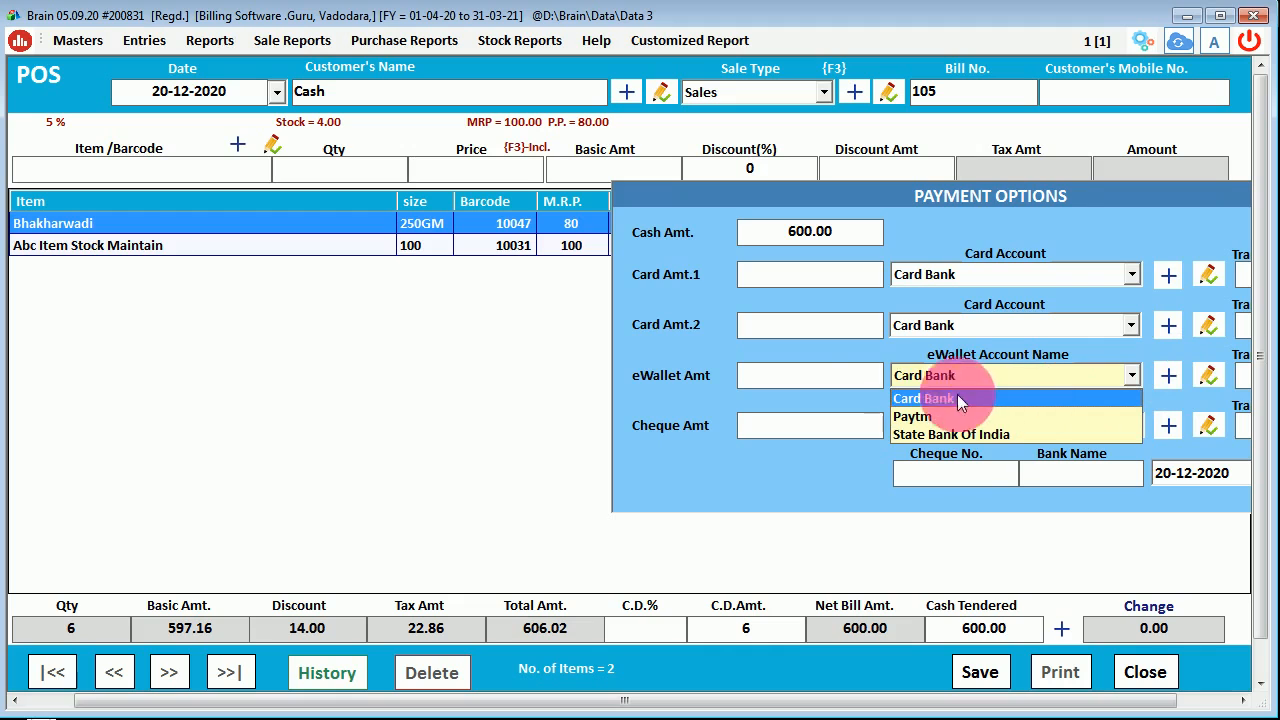
{"action": "left_click", "coordinate": [851, 232]}
- Clear the 600.00 cash amount and enter 600 as an eWallet payment to the Paytm account
{"action": "left_click_drag", "start_coordinate": [857, 234], "coordinate": [557, 243]}
{"action": "key", "text": "BackSpace"}
{"action": "left_click", "coordinate": [803, 378]}
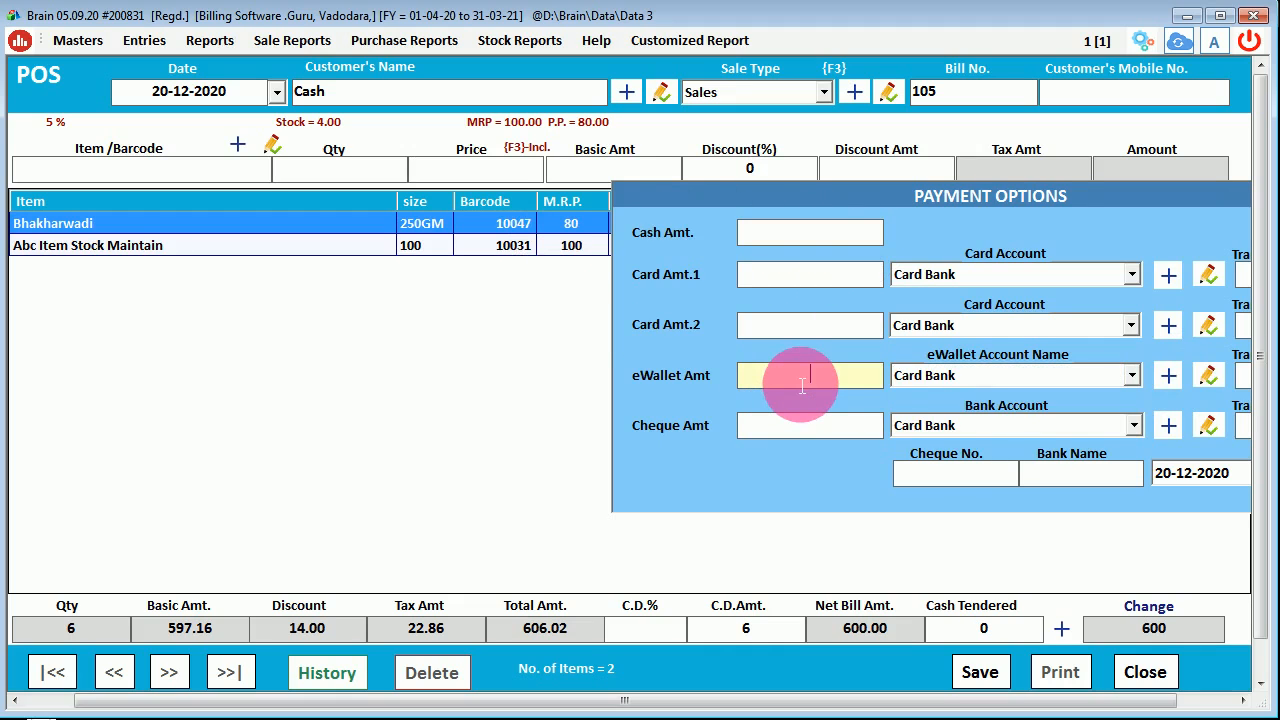
{"action": "type", "text": "600"}
{"action": "left_click", "coordinate": [997, 376]}
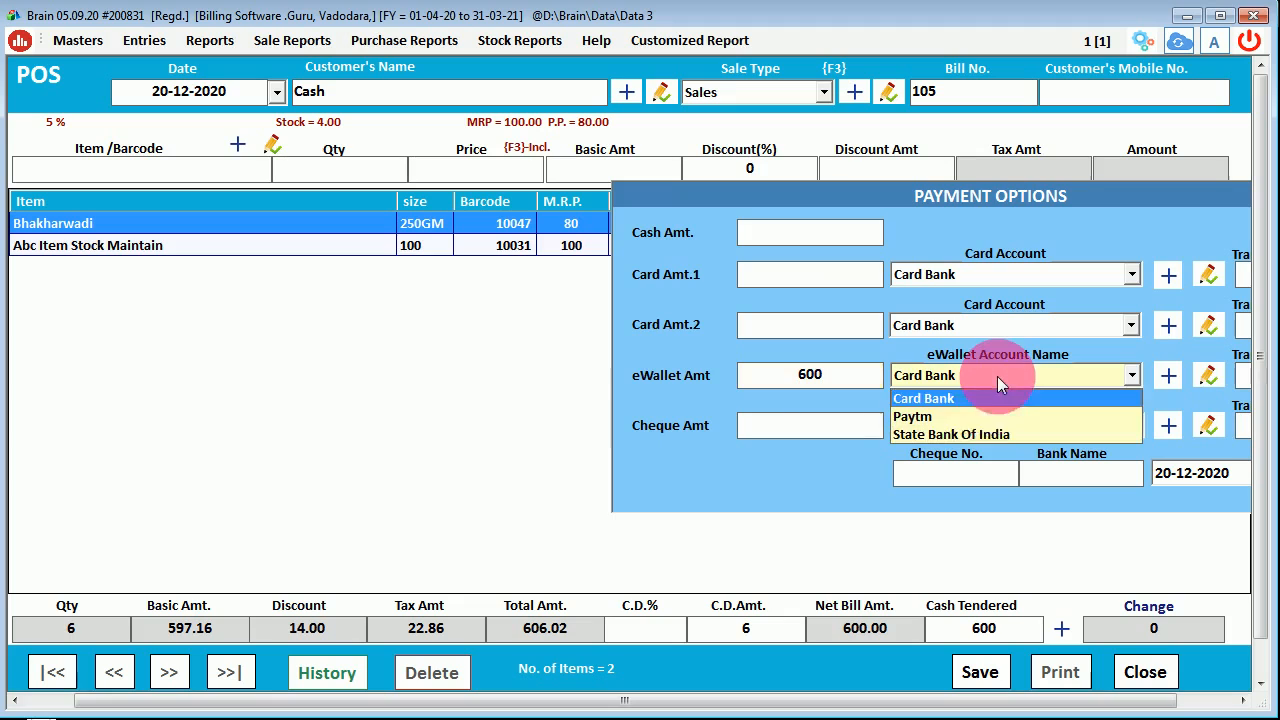
{"action": "left_click", "coordinate": [972, 416]}
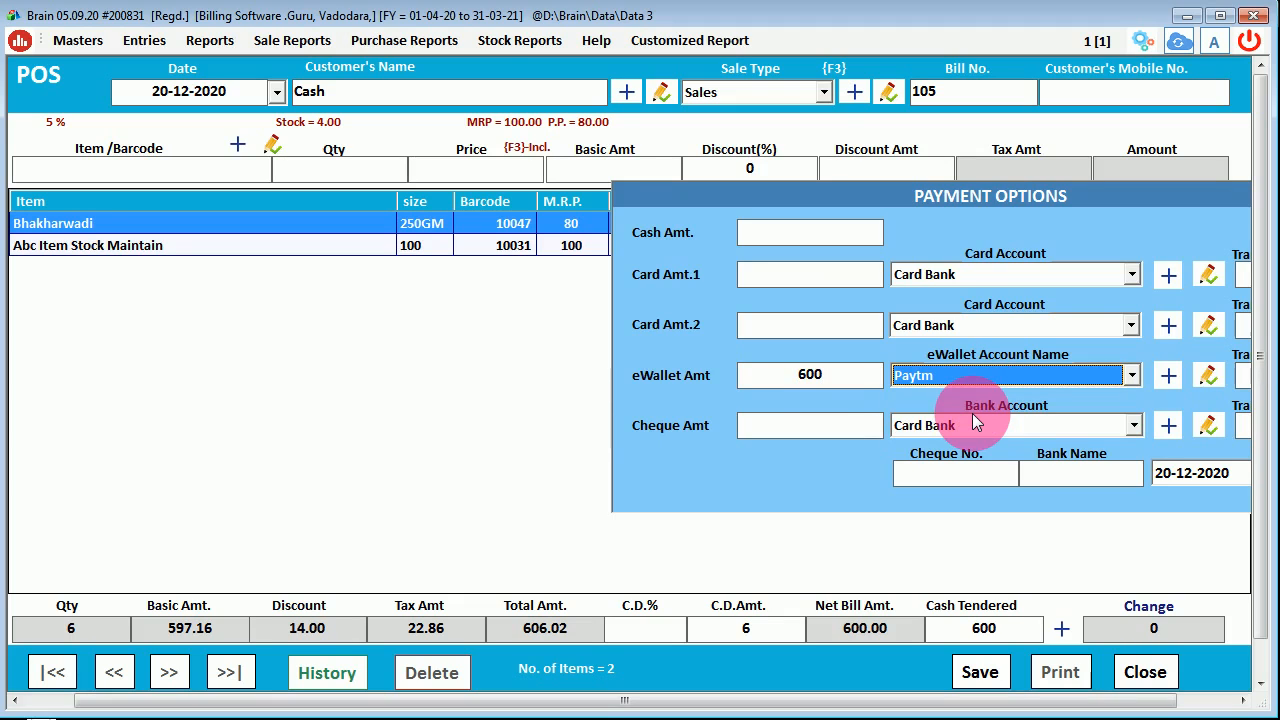
{"action": "left_click", "coordinate": [1066, 486]}
{"action": "key", "text": "Return"}
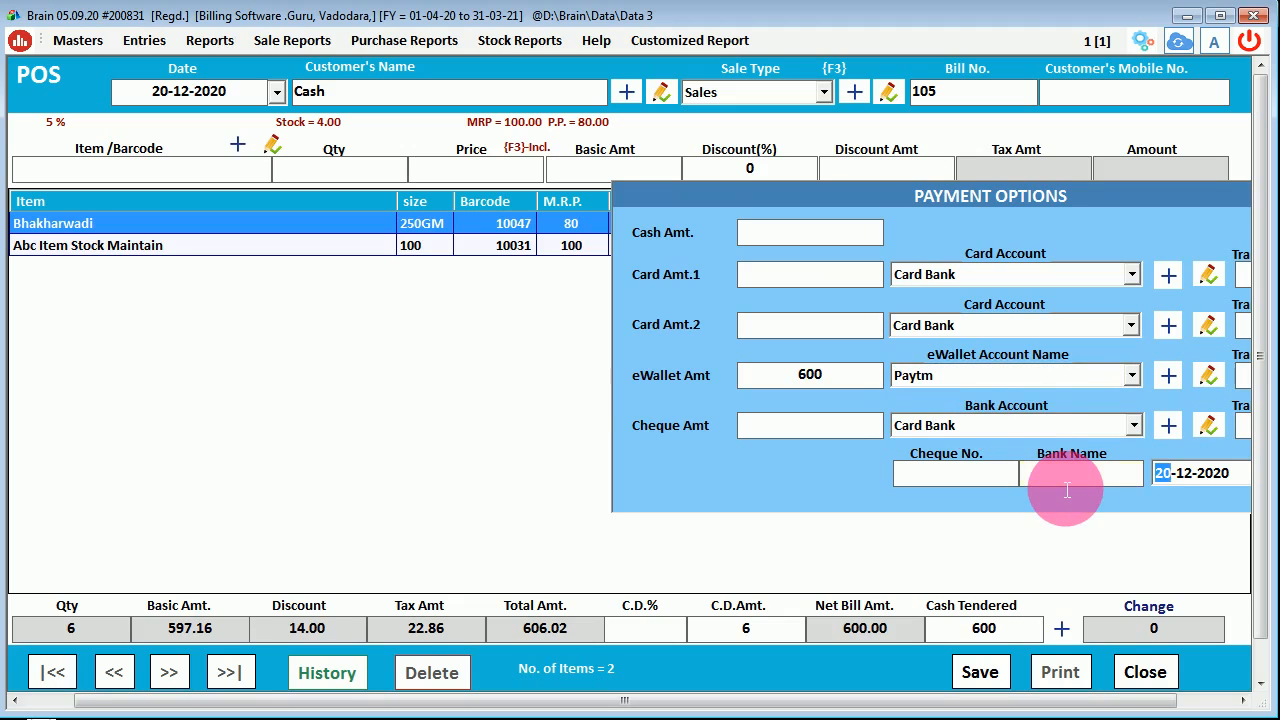
{"action": "key", "text": "Return"}
{"action": "key", "text": "Return"}
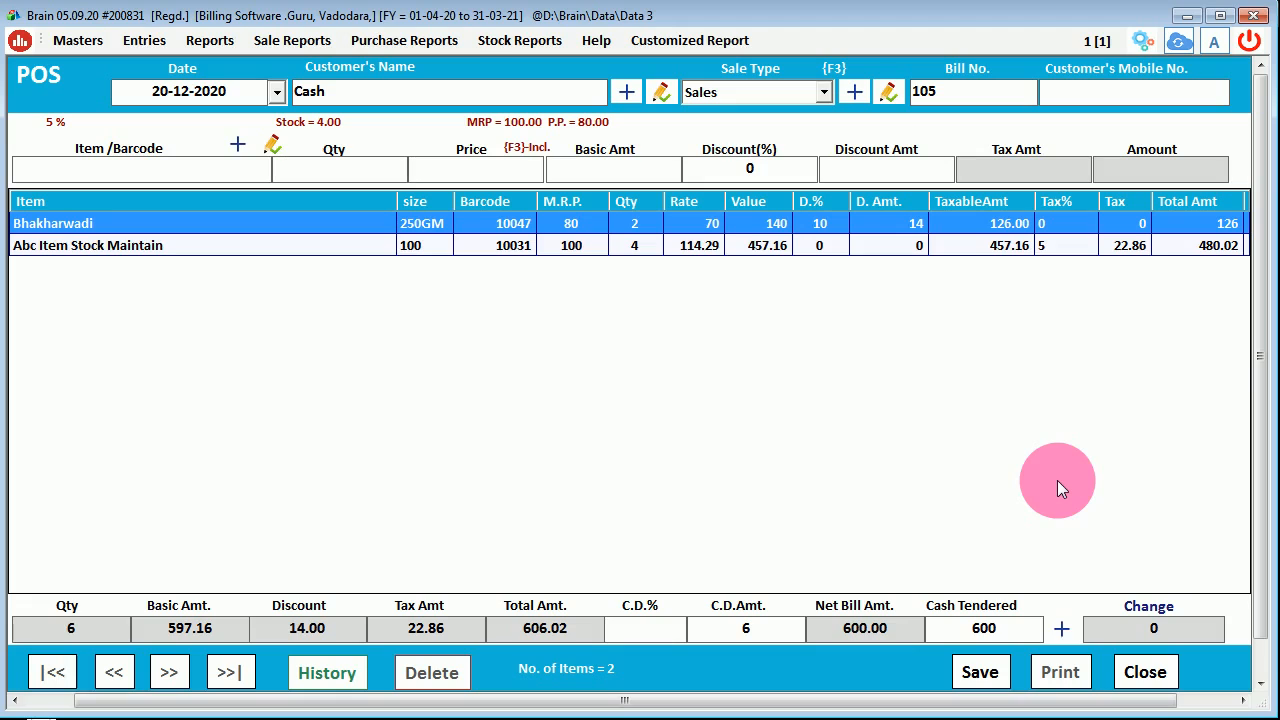
- Save bill 105 and print it to PDF with doPDF, replacing the existing file
{"action": "left_click", "coordinate": [982, 674]}
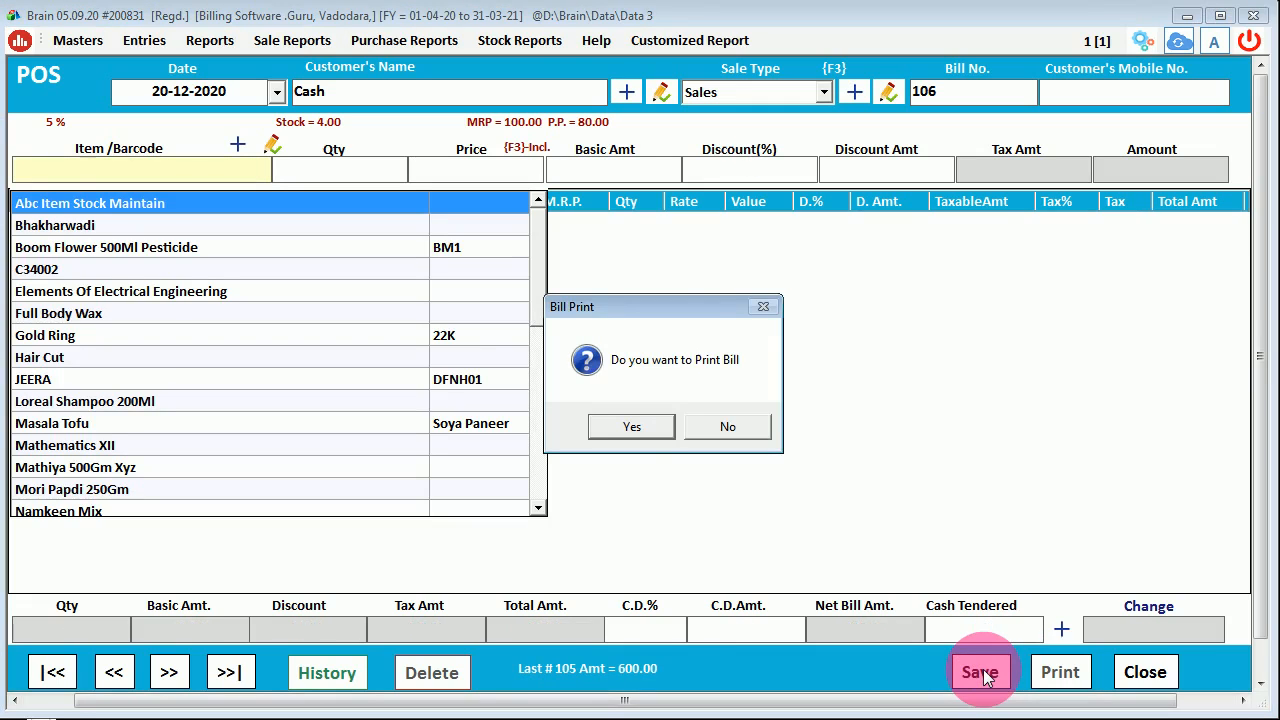
{"action": "left_click", "coordinate": [641, 427]}
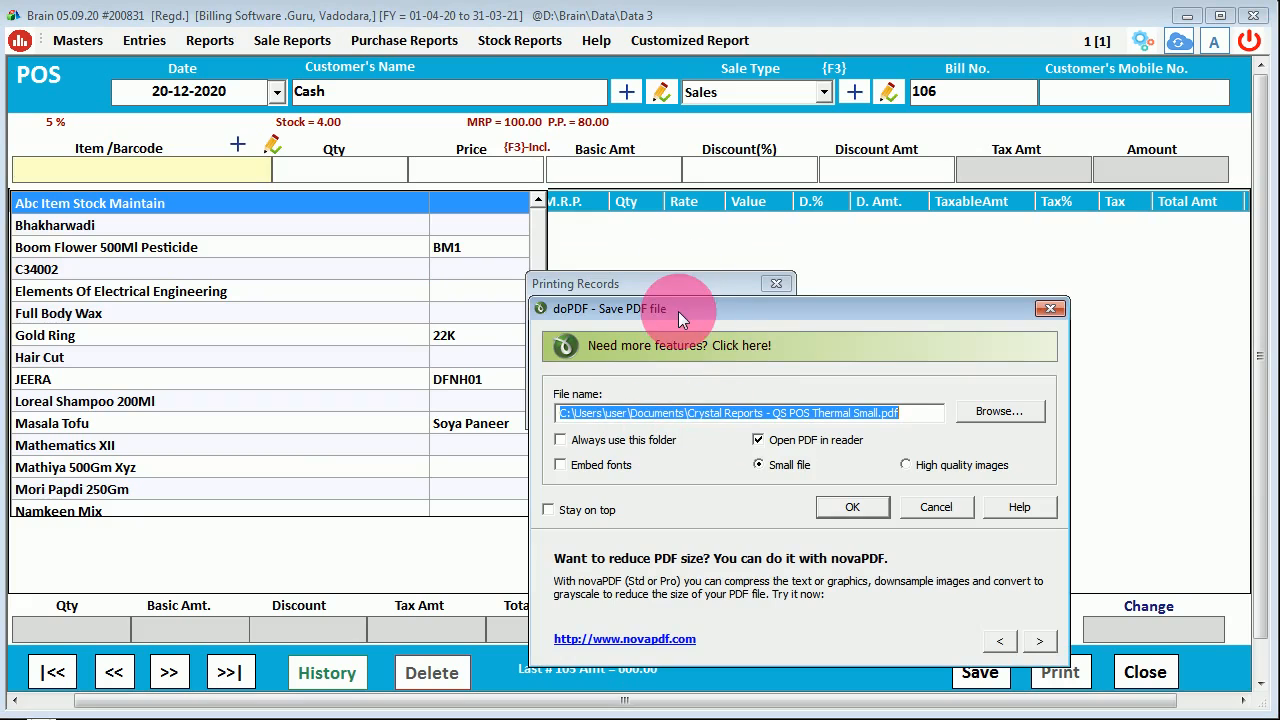
{"action": "left_click", "coordinate": [853, 500]}
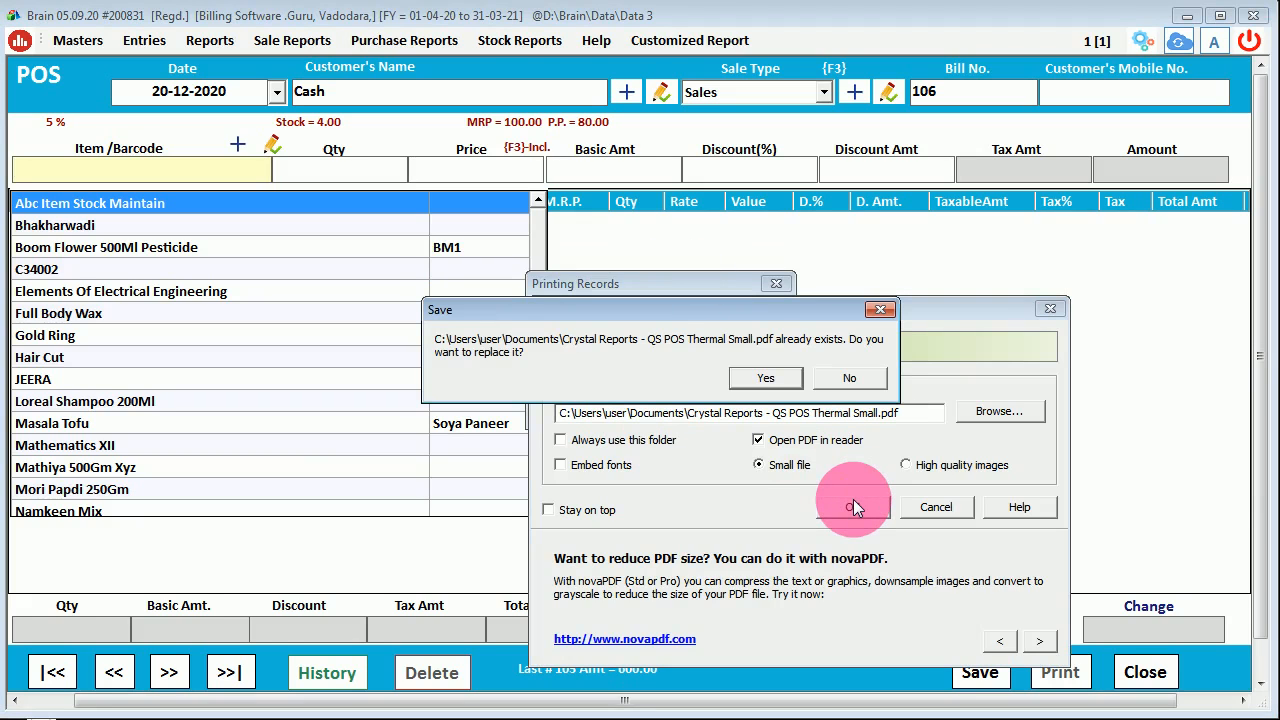
{"action": "left_click", "coordinate": [774, 378]}
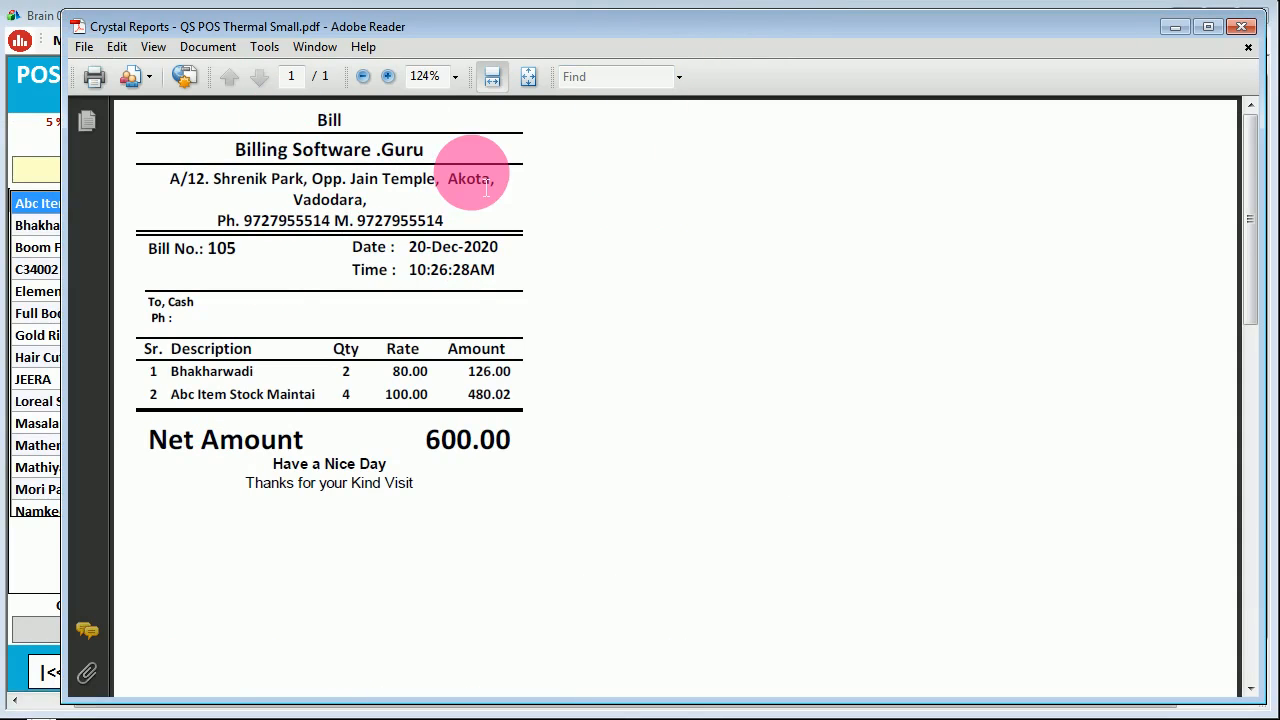
- Zoom the bill PDF to 200% and highlight the company name, address, phone and bill number 105
{"action": "left_click", "coordinate": [388, 77]}
{"action": "left_click", "coordinate": [388, 77]}
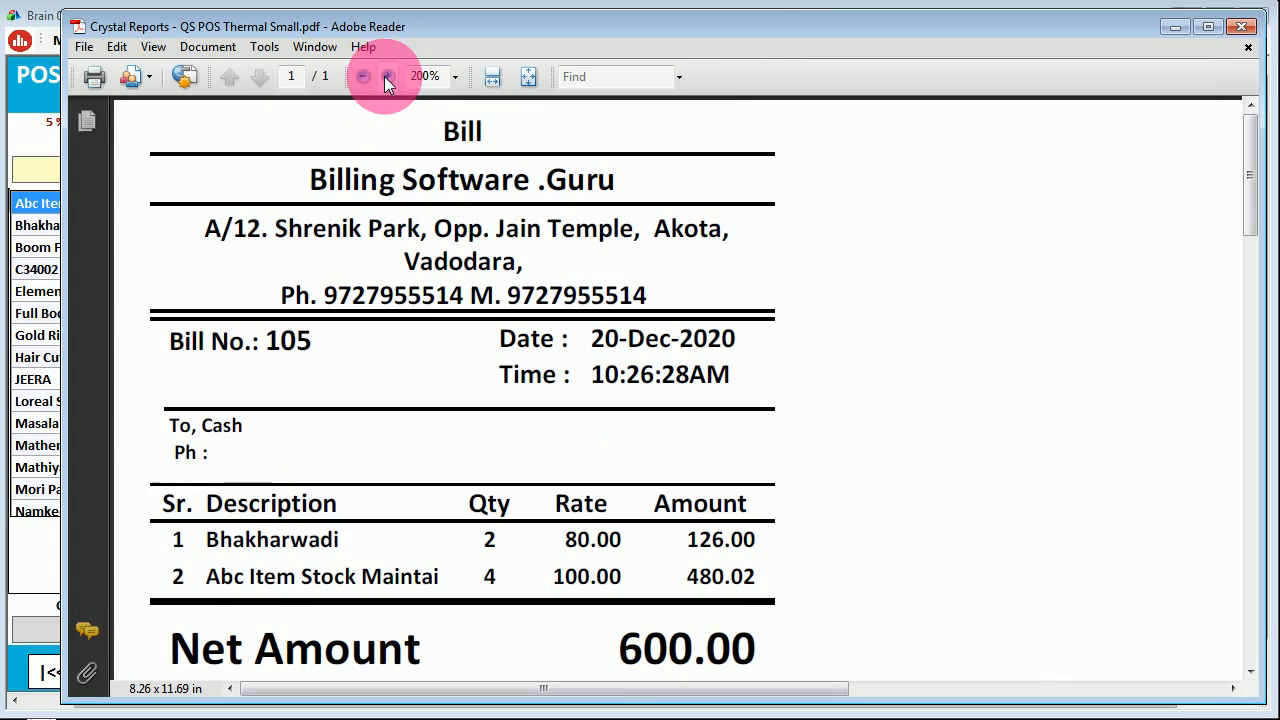
{"action": "left_click_drag", "start_coordinate": [451, 193], "coordinate": [525, 195]}
{"action": "left_click", "coordinate": [442, 232]}
{"action": "left_click", "coordinate": [451, 296]}
{"action": "left_click_drag", "start_coordinate": [280, 341], "coordinate": [325, 352]}
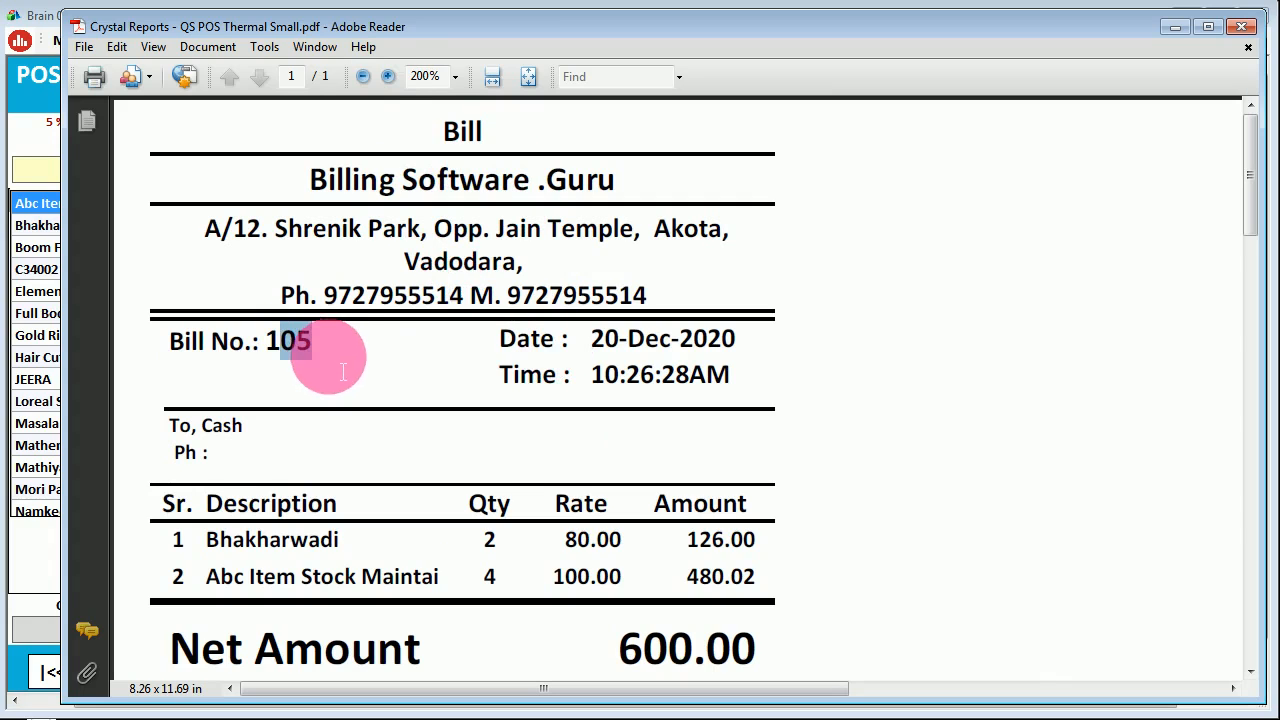
- At 150%, highlight the time, two item rows and 600.00 net amount, then close Adobe Reader
{"action": "left_click", "coordinate": [363, 77]}
{"action": "left_click_drag", "start_coordinate": [497, 311], "coordinate": [540, 315]}
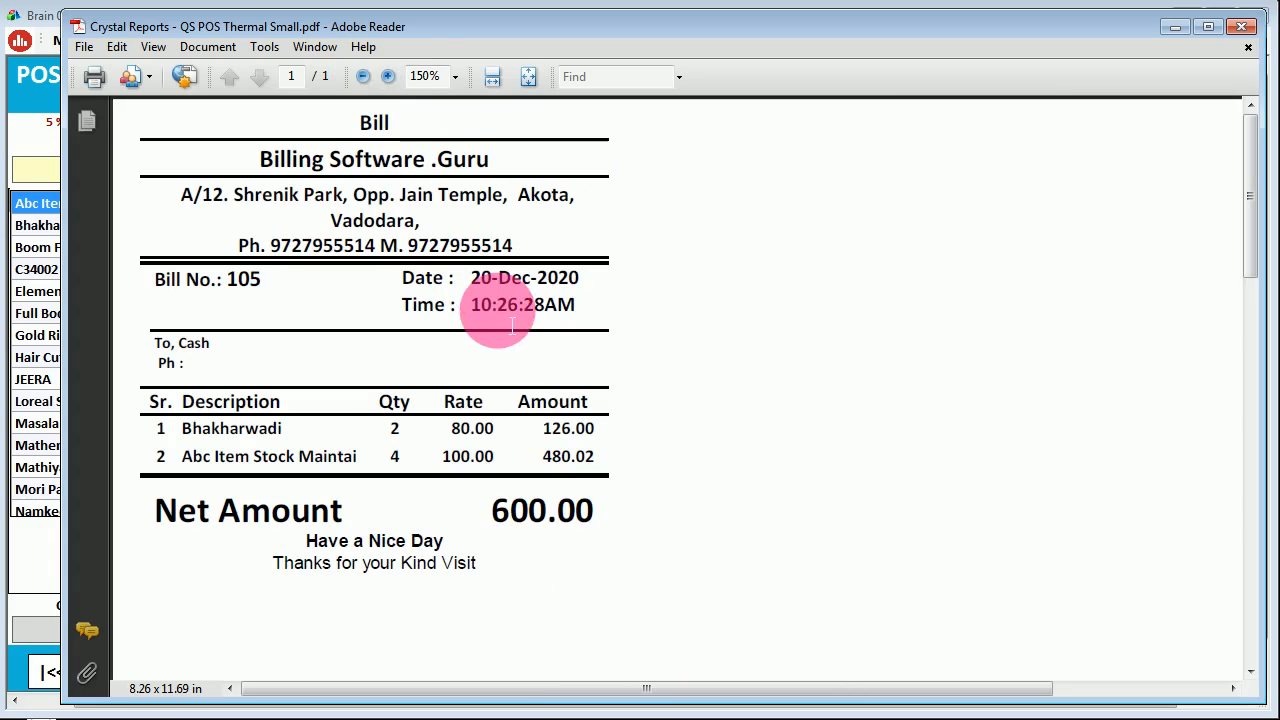
{"action": "left_click_drag", "start_coordinate": [229, 424], "coordinate": [257, 460]}
{"action": "left_click_drag", "start_coordinate": [491, 531], "coordinate": [575, 527]}
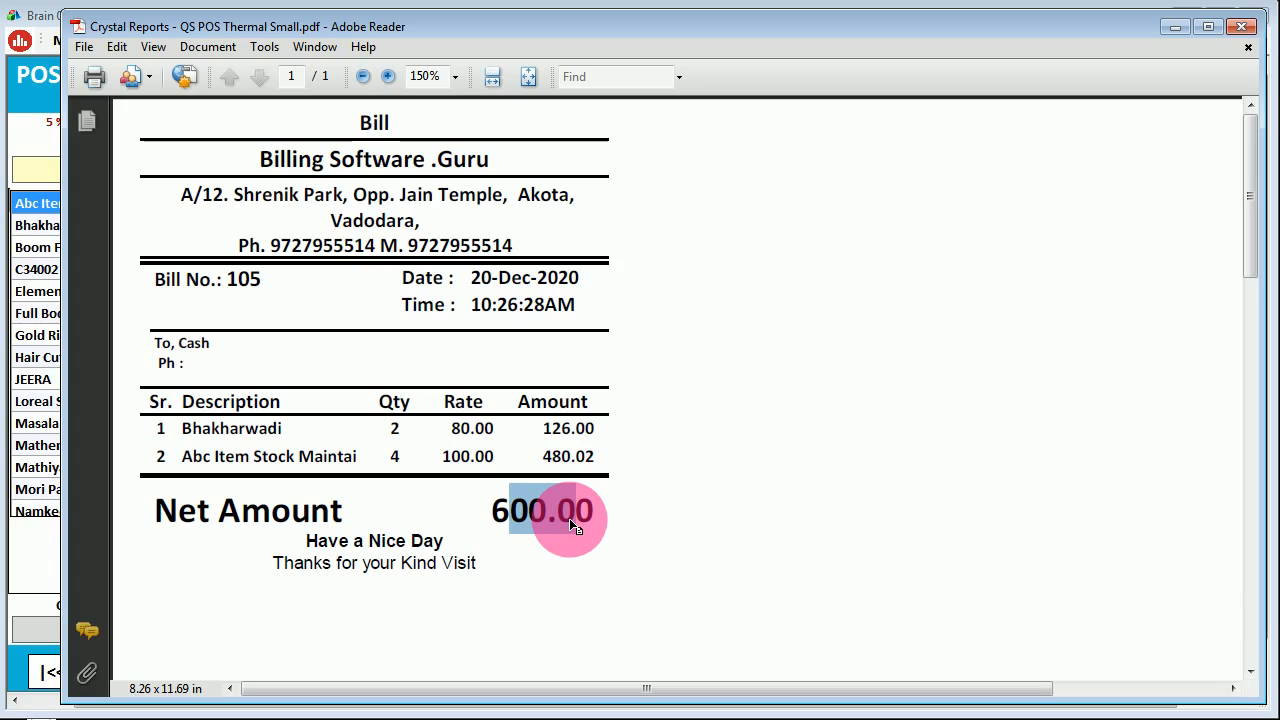
{"action": "left_click", "coordinate": [1238, 28]}
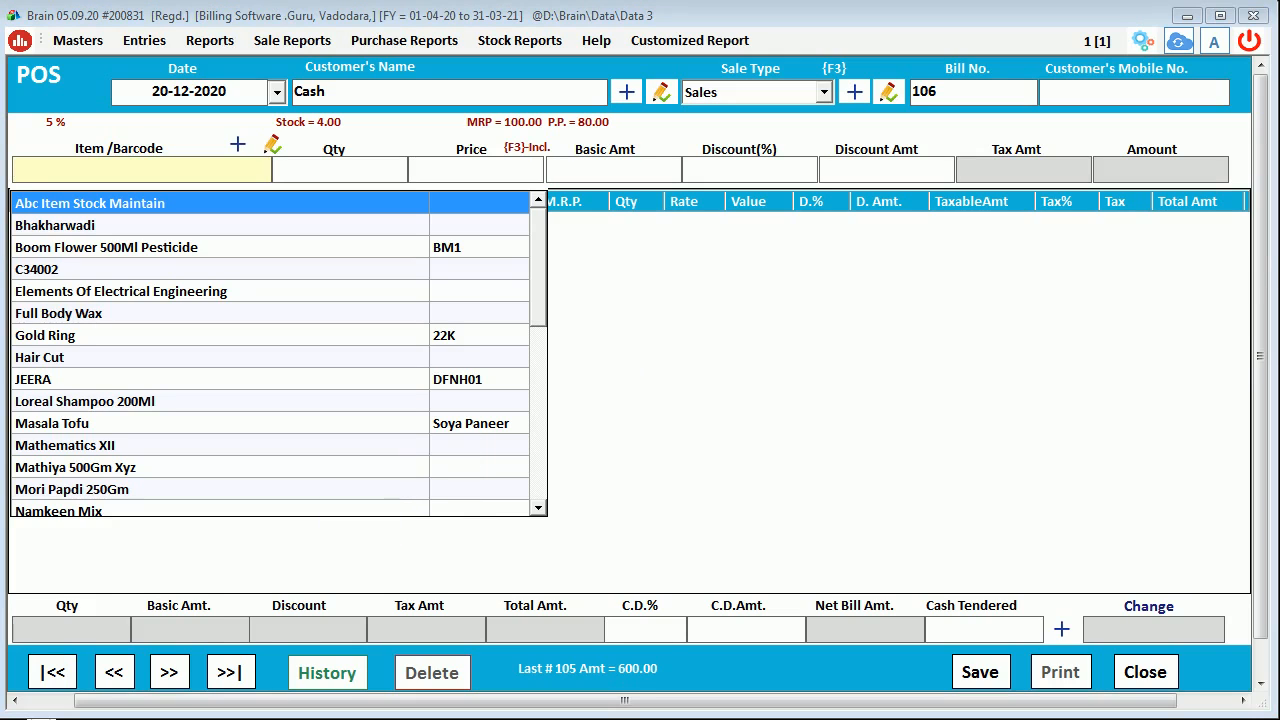
- Open the QS A5 Double report template from D:\Brain\Regular in Crystal Reports
{"action": "left_click_drag", "start_coordinate": [1279, 160], "coordinate": [774, 68]}
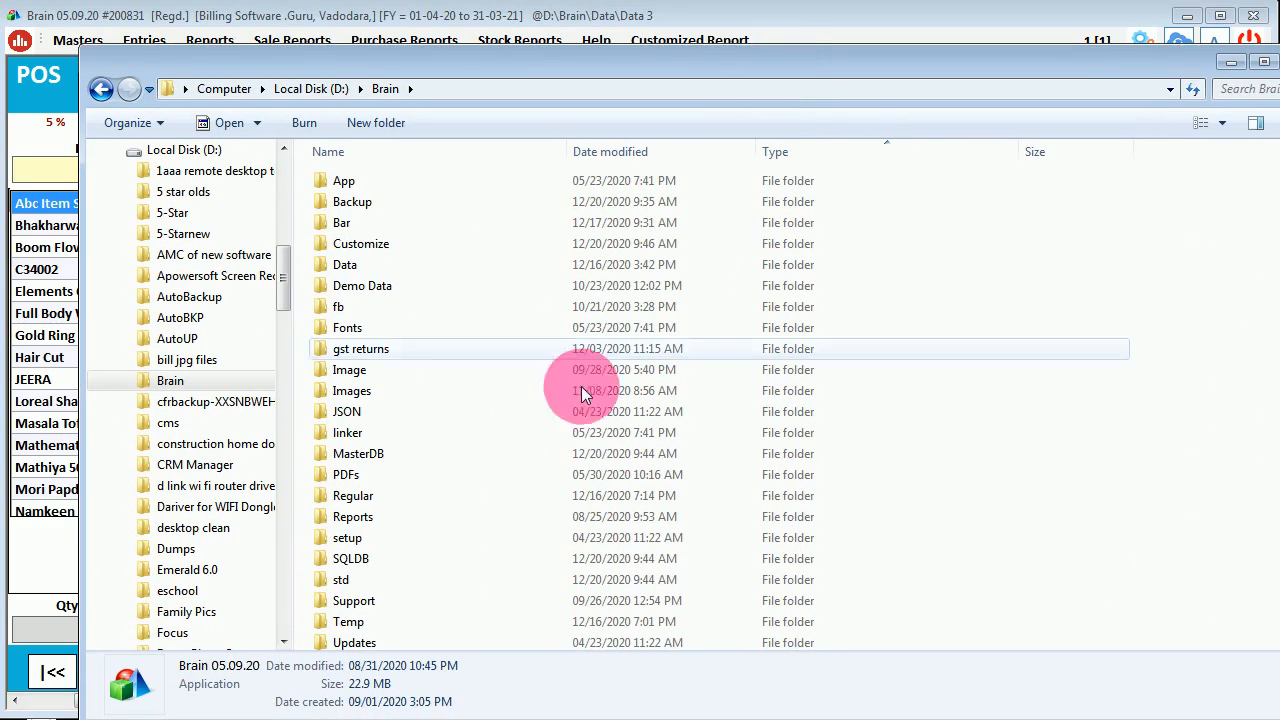
{"action": "double_click", "coordinate": [327, 494]}
{"action": "left_click", "coordinate": [360, 539]}
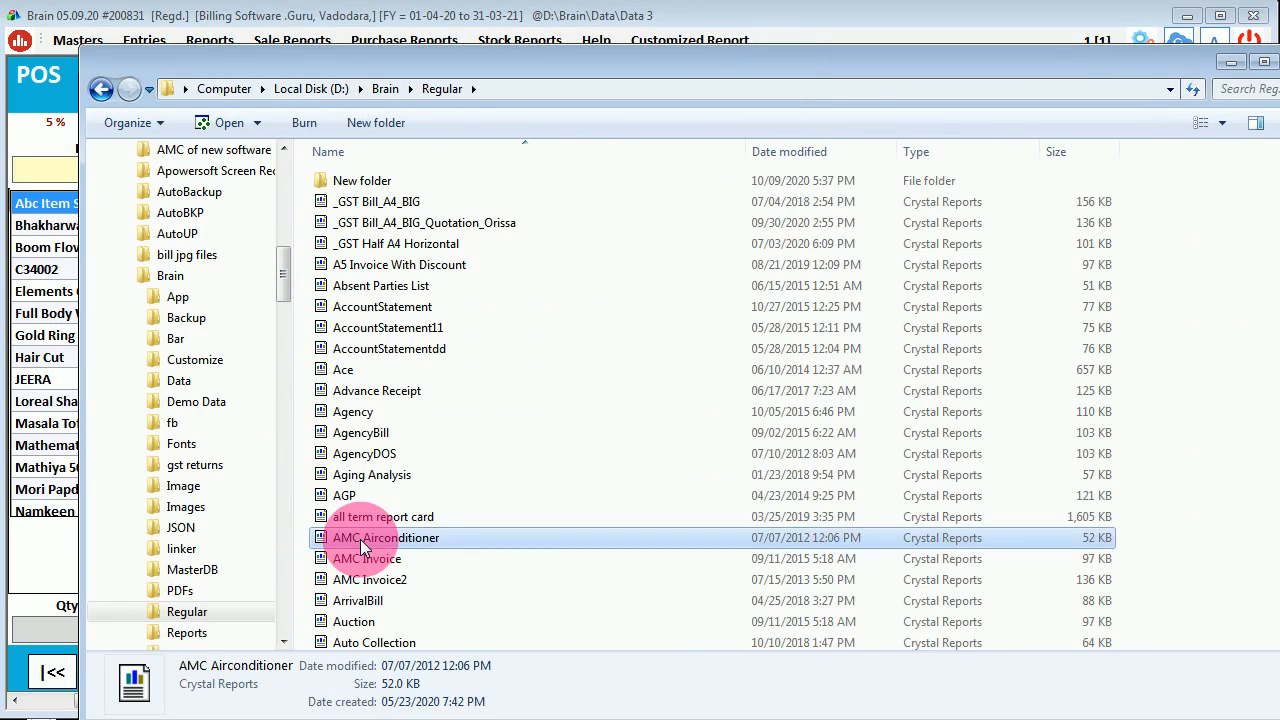
{"action": "key", "text": "q"}
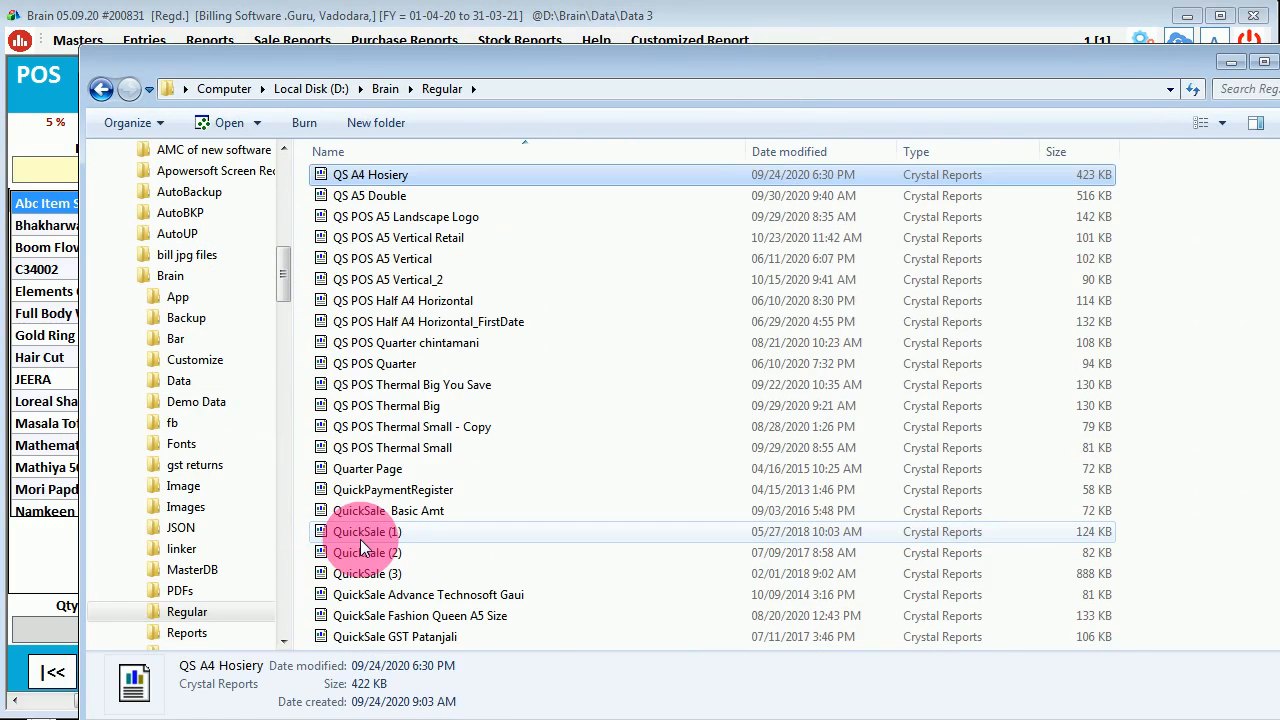
{"action": "left_click", "coordinate": [338, 197]}
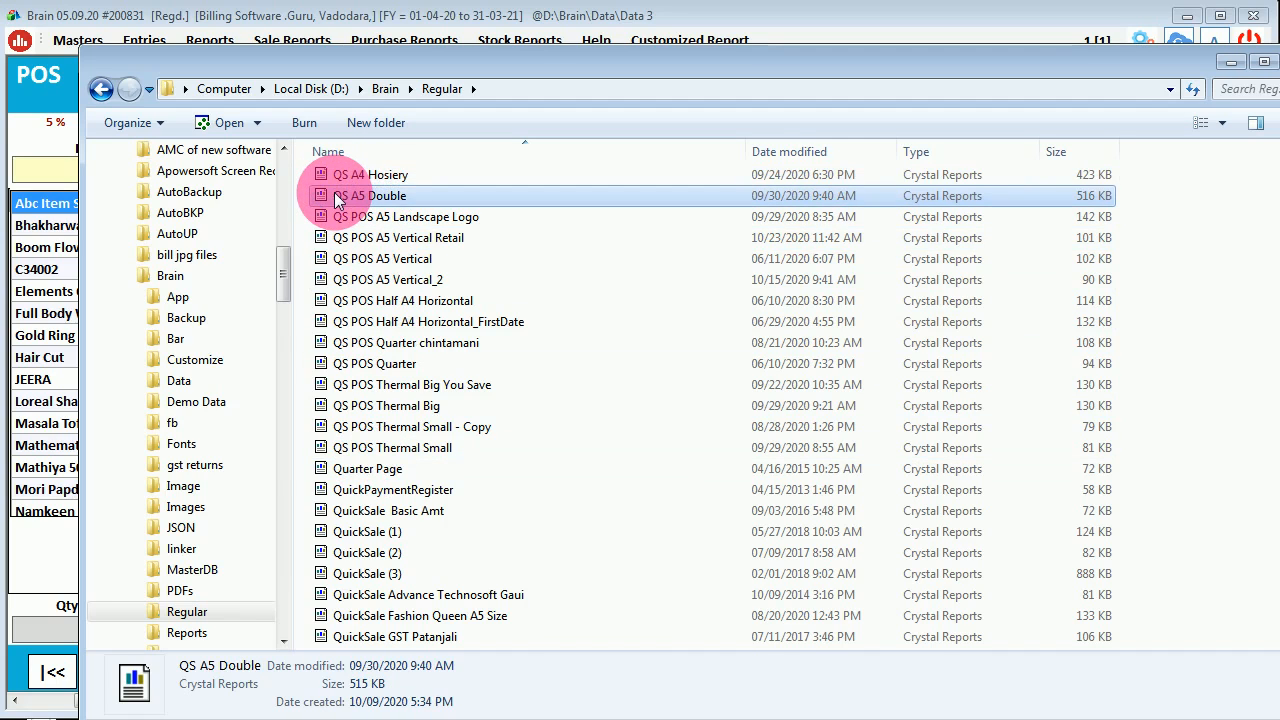
{"action": "double_click", "coordinate": [336, 197]}
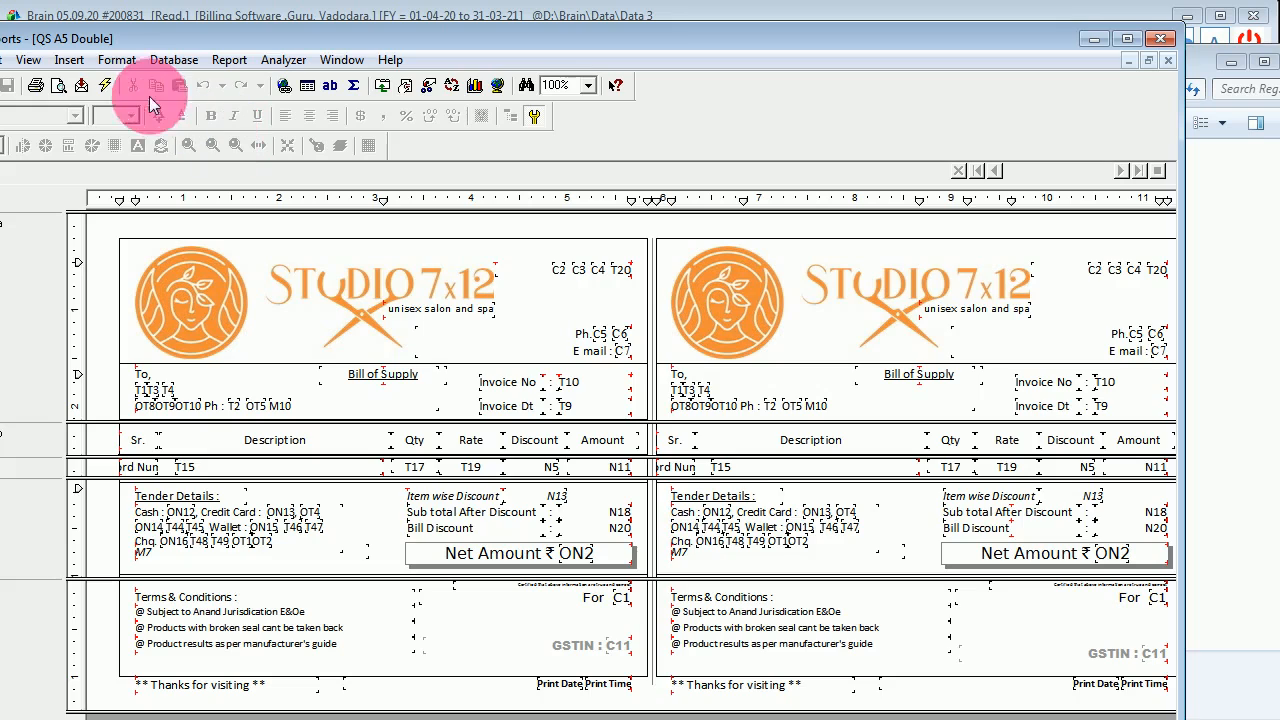
- Refresh the report using D:\Brain\Companies12.mdb as the DAO data source to render the invoice
{"action": "left_click", "coordinate": [106, 85]}
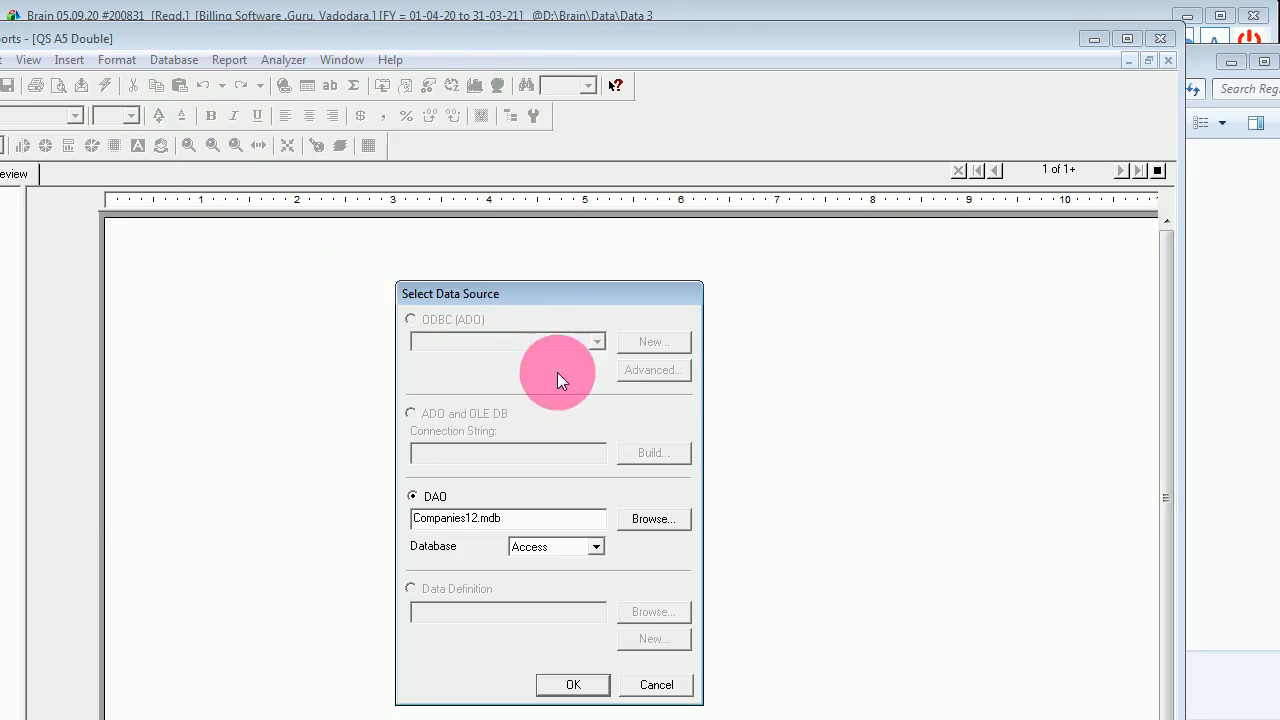
{"action": "left_click", "coordinate": [653, 527]}
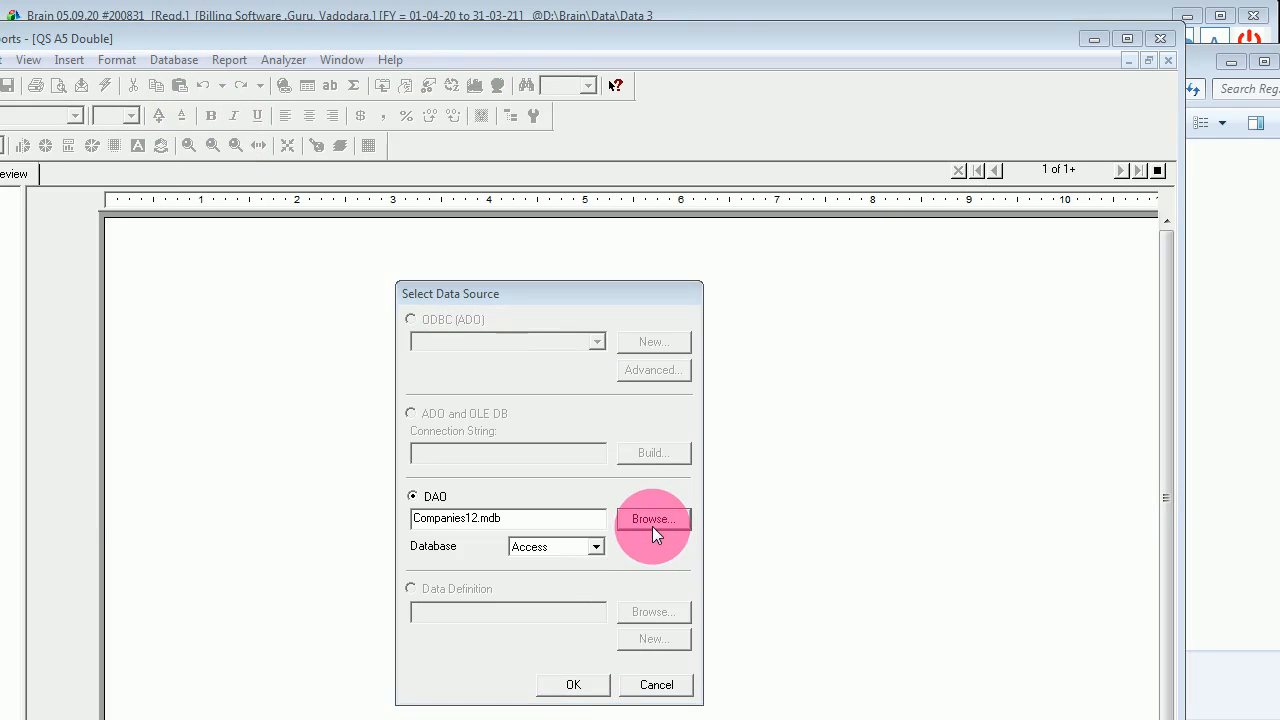
{"action": "left_click", "coordinate": [778, 566]}
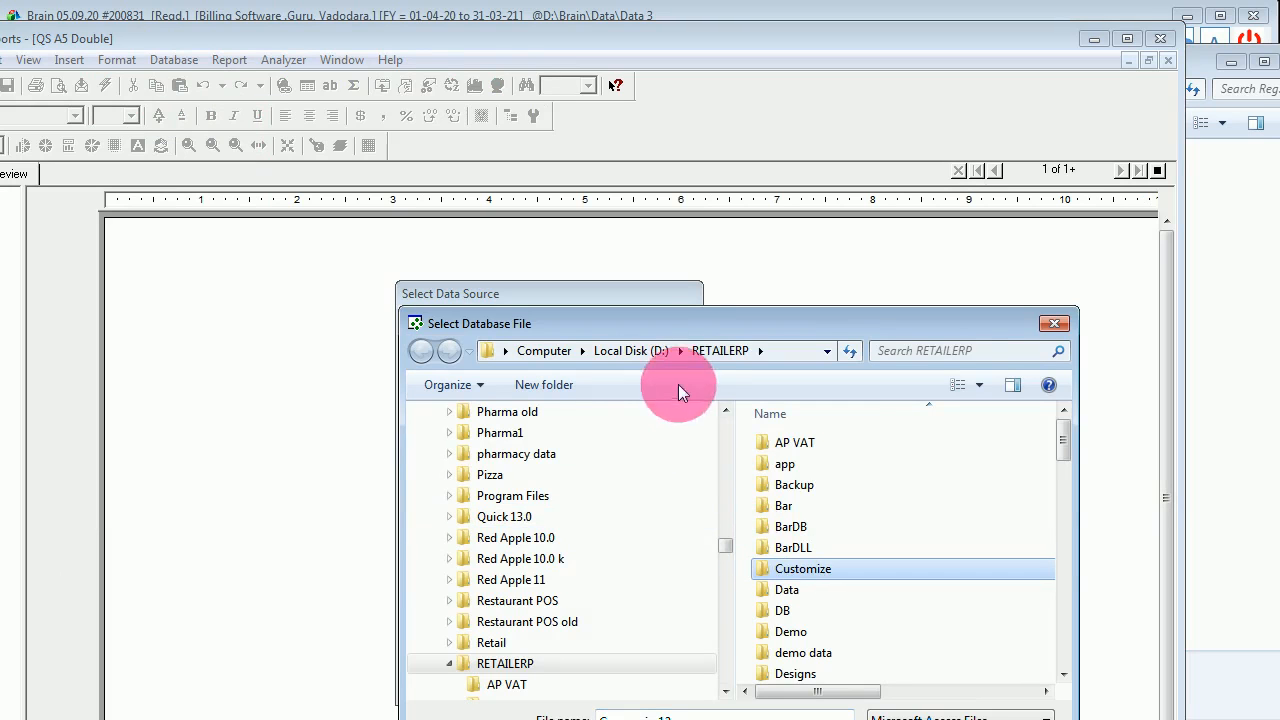
{"action": "left_click", "coordinate": [634, 350]}
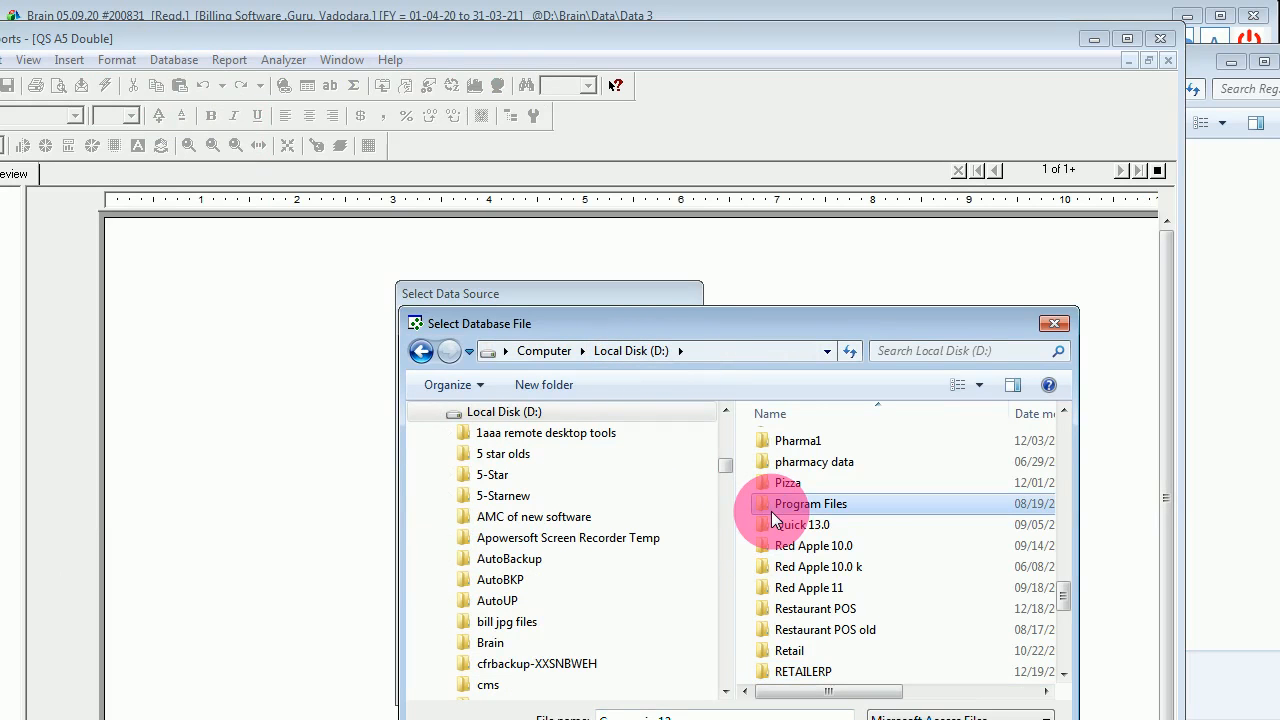
{"action": "scroll", "coordinate": [771, 511], "scroll_direction": "up", "scroll_amount": 15}
{"action": "left_click", "coordinate": [760, 445]}
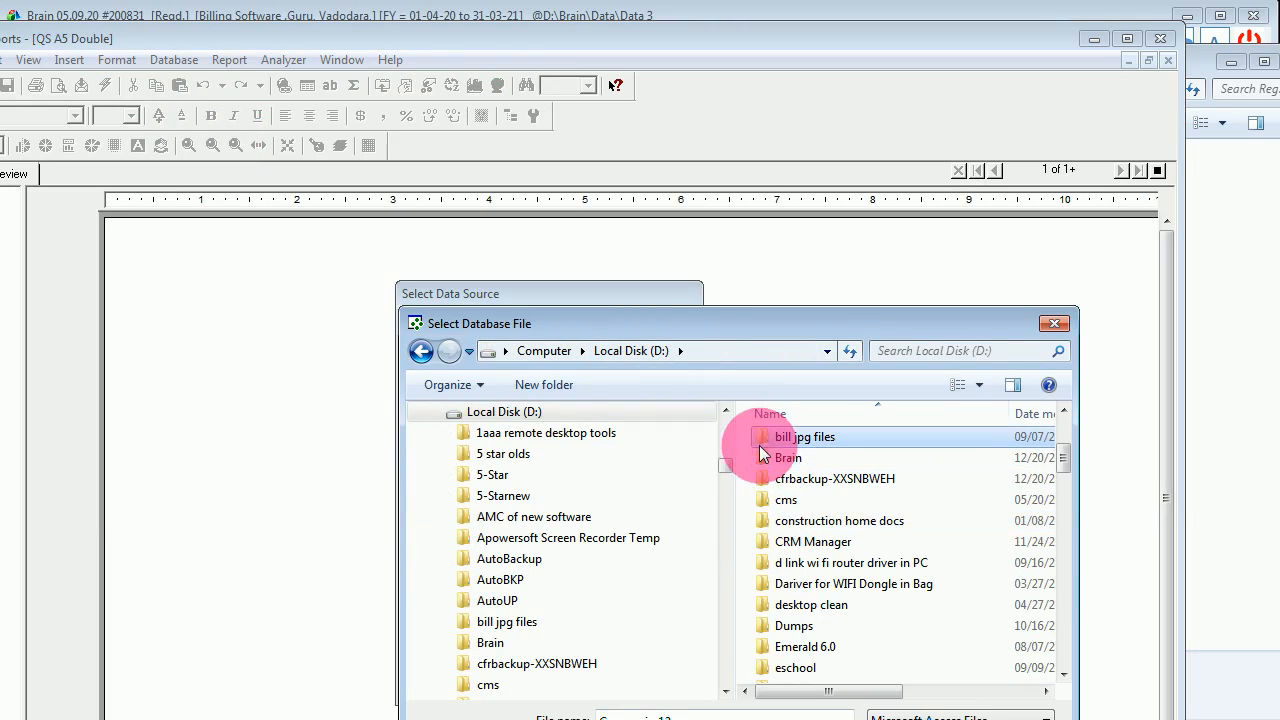
{"action": "double_click", "coordinate": [760, 458]}
{"action": "left_click", "coordinate": [797, 613]}
{"action": "key", "text": "c"}
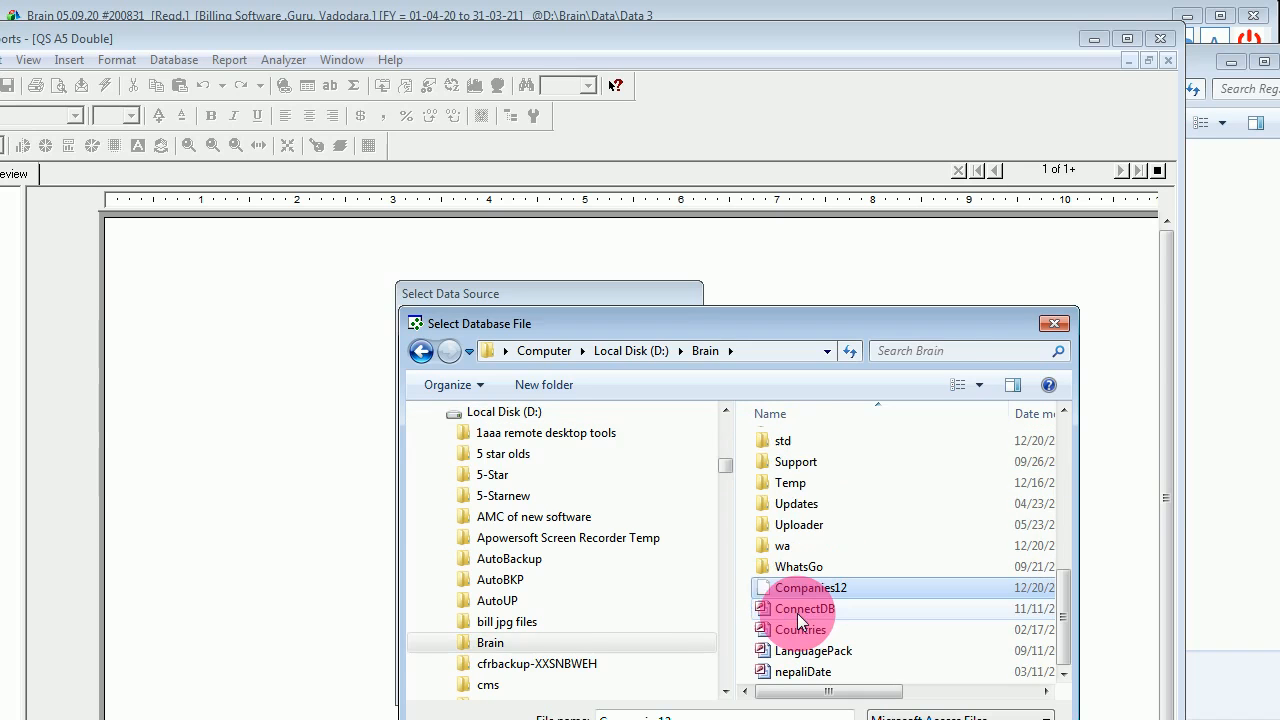
{"action": "left_click", "coordinate": [909, 719]}
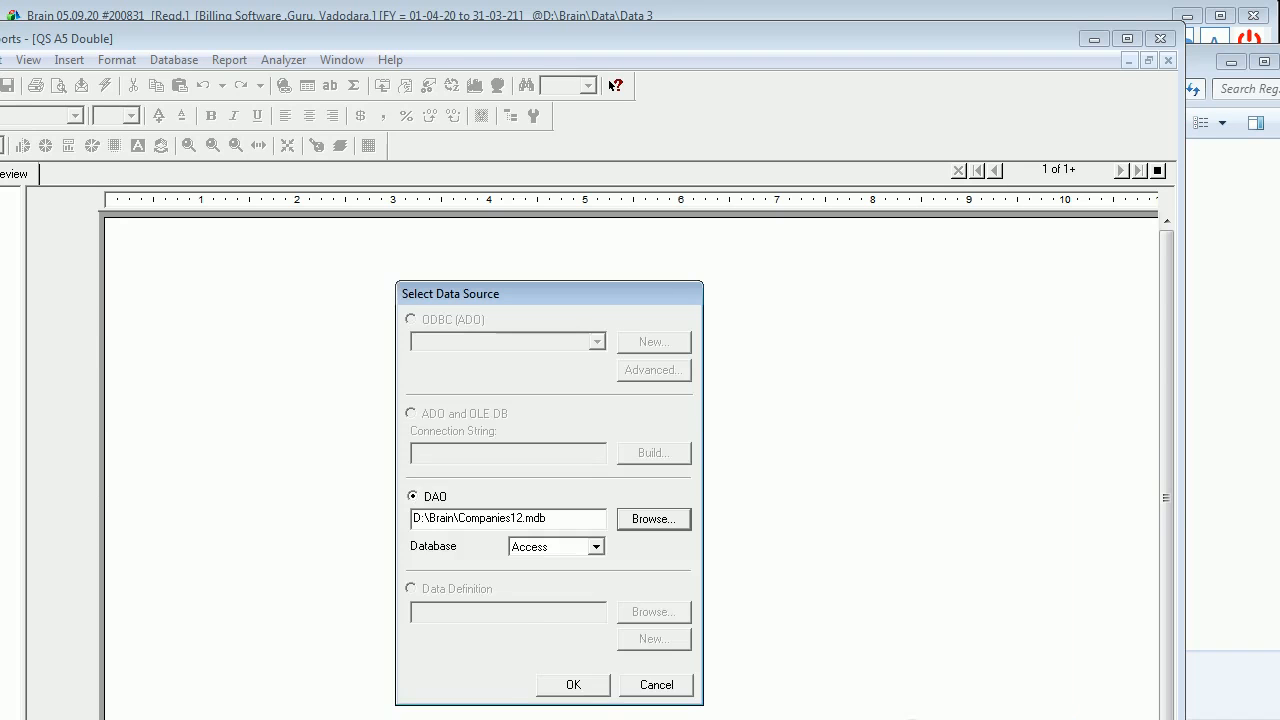
{"action": "left_click", "coordinate": [562, 682]}
- Reposition and resize the report window to inspect both logo-header copies of the invoice preview
{"action": "left_click_drag", "start_coordinate": [582, 42], "coordinate": [498, 0]}
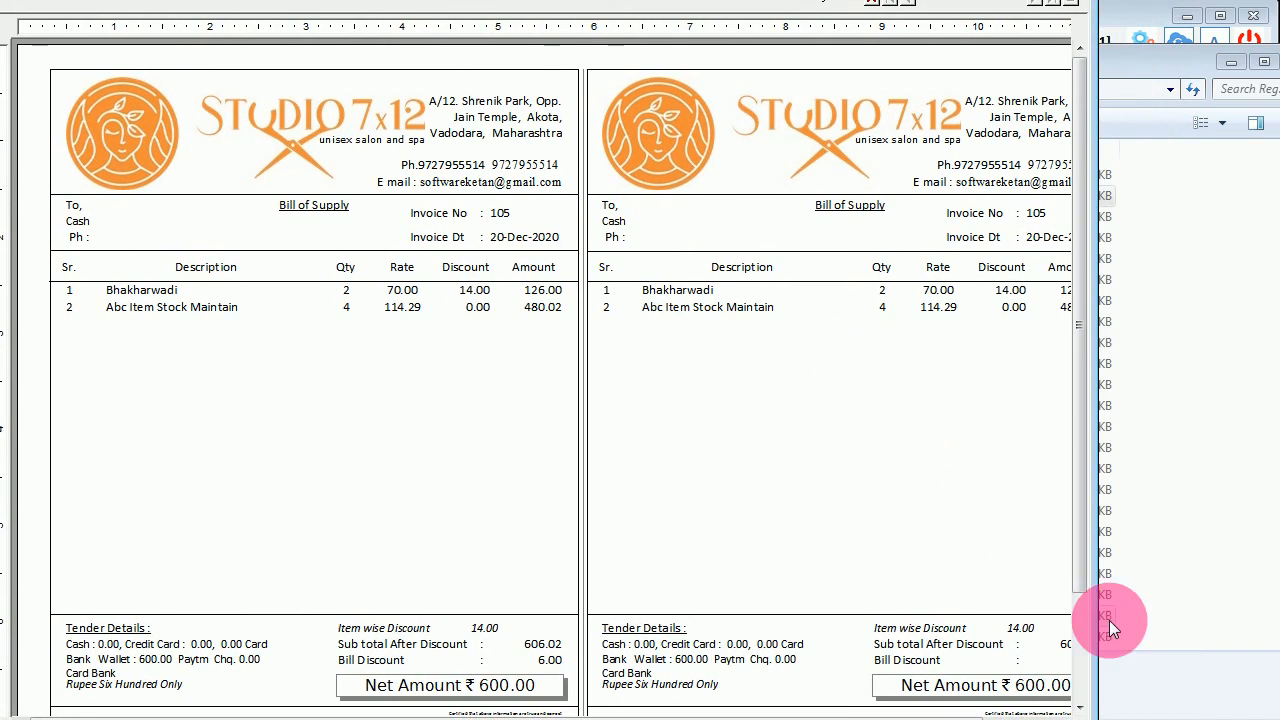
{"action": "left_click_drag", "start_coordinate": [1103, 638], "coordinate": [1278, 643]}
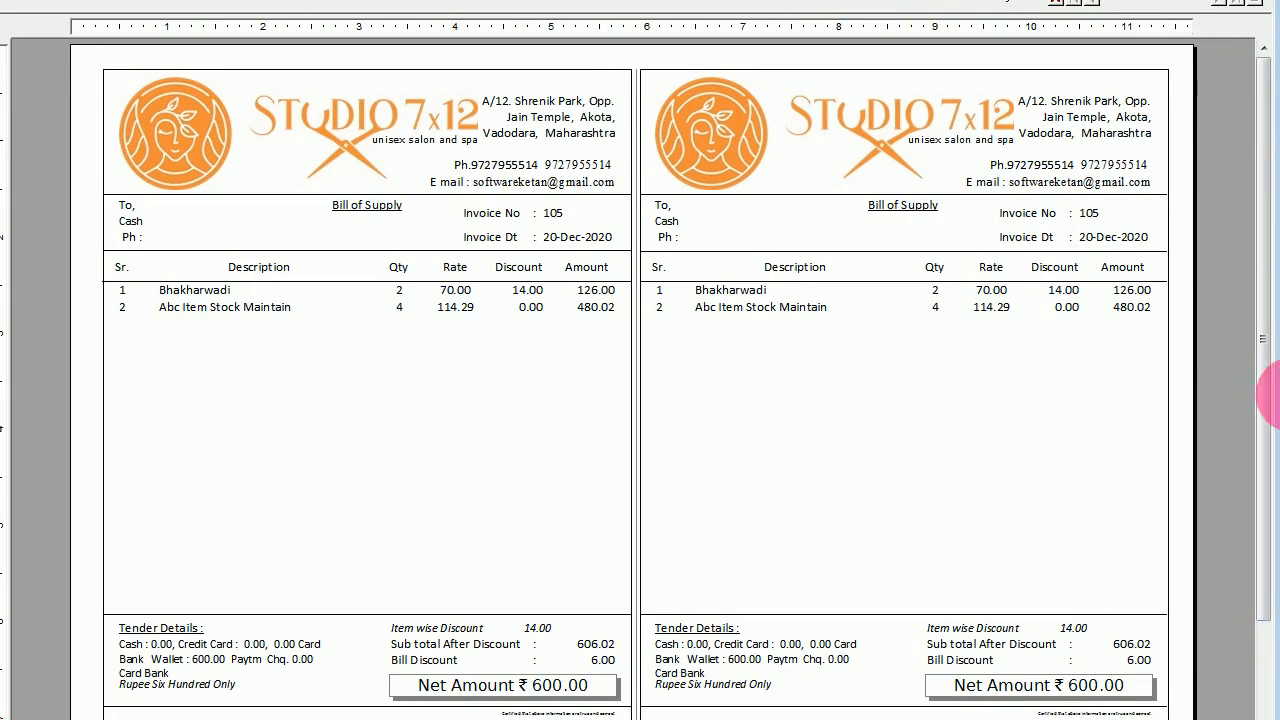
{"action": "left_click", "coordinate": [735, 140]}
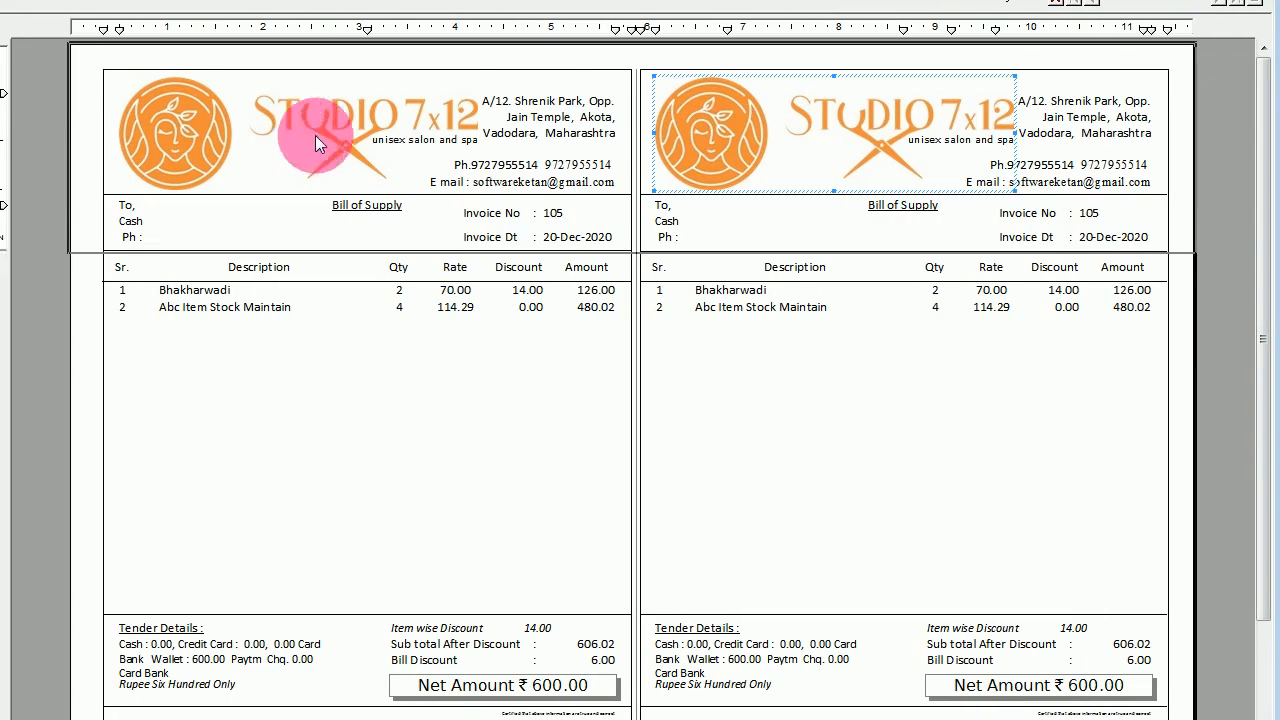
{"action": "left_click", "coordinate": [252, 139]}
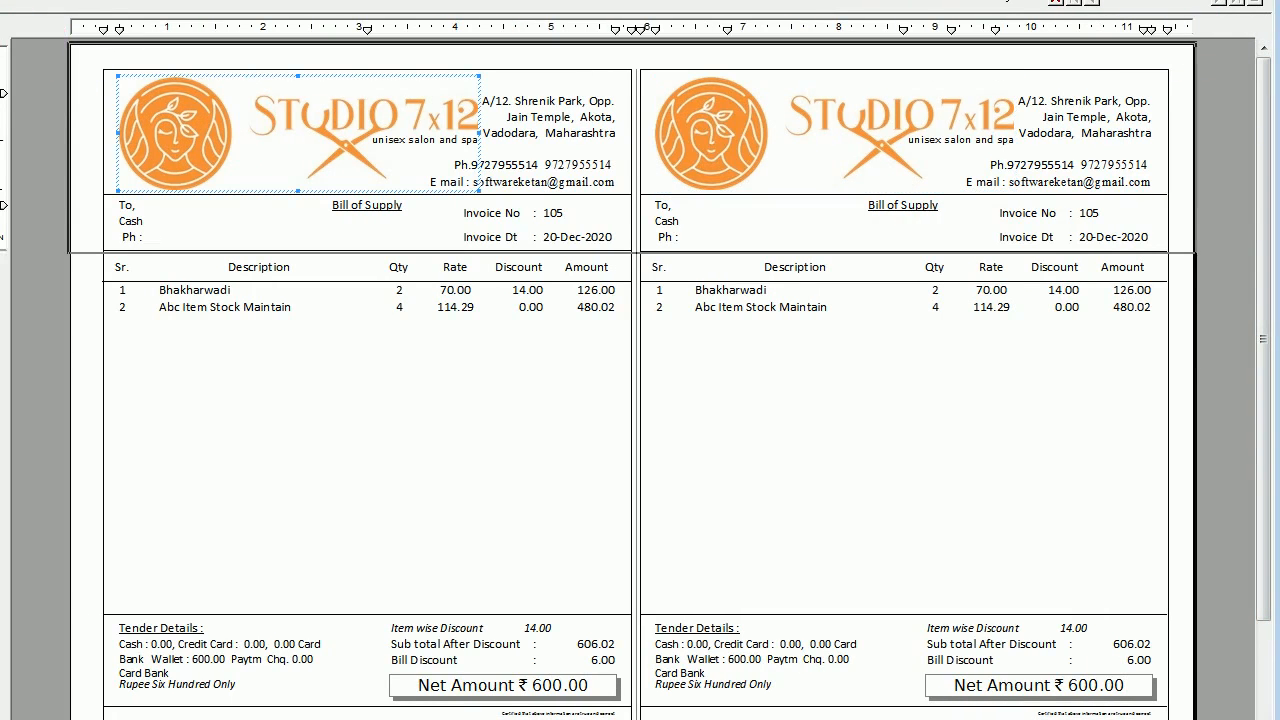
{"action": "left_click_drag", "start_coordinate": [0, 166], "coordinate": [125, 167]}
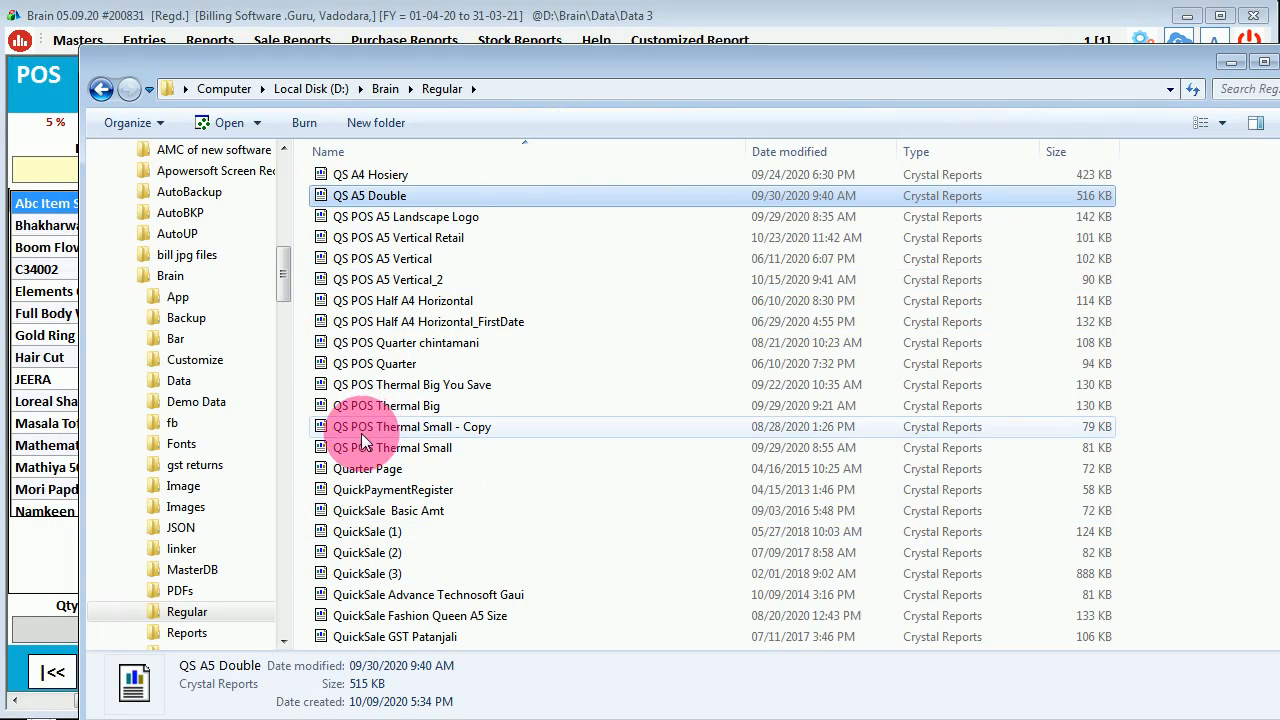
- Open the QS POS Thermal Big report and inspect its tender details and discount labels
{"action": "left_click", "coordinate": [360, 405]}
{"action": "double_click", "coordinate": [357, 406]}
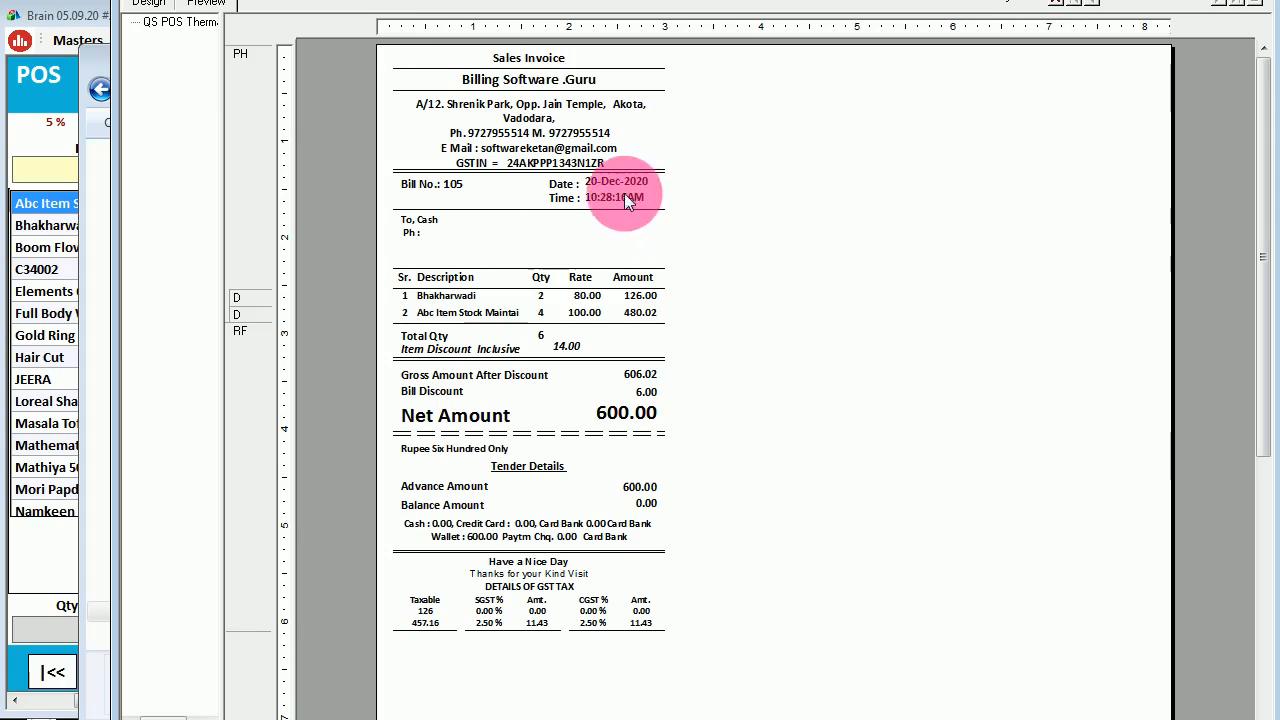
{"action": "left_click", "coordinate": [514, 597]}
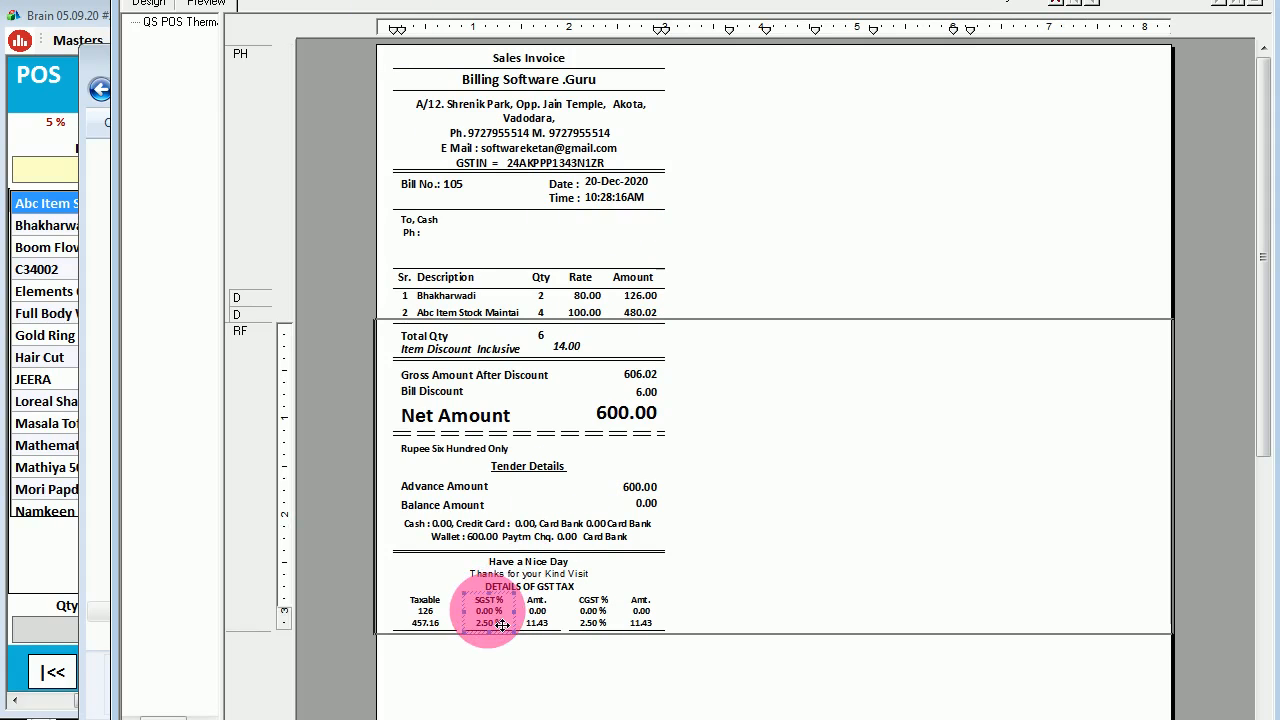
{"action": "left_click", "coordinate": [506, 537]}
{"action": "left_click", "coordinate": [543, 467]}
{"action": "left_click", "coordinate": [548, 515]}
{"action": "left_click", "coordinate": [548, 525]}
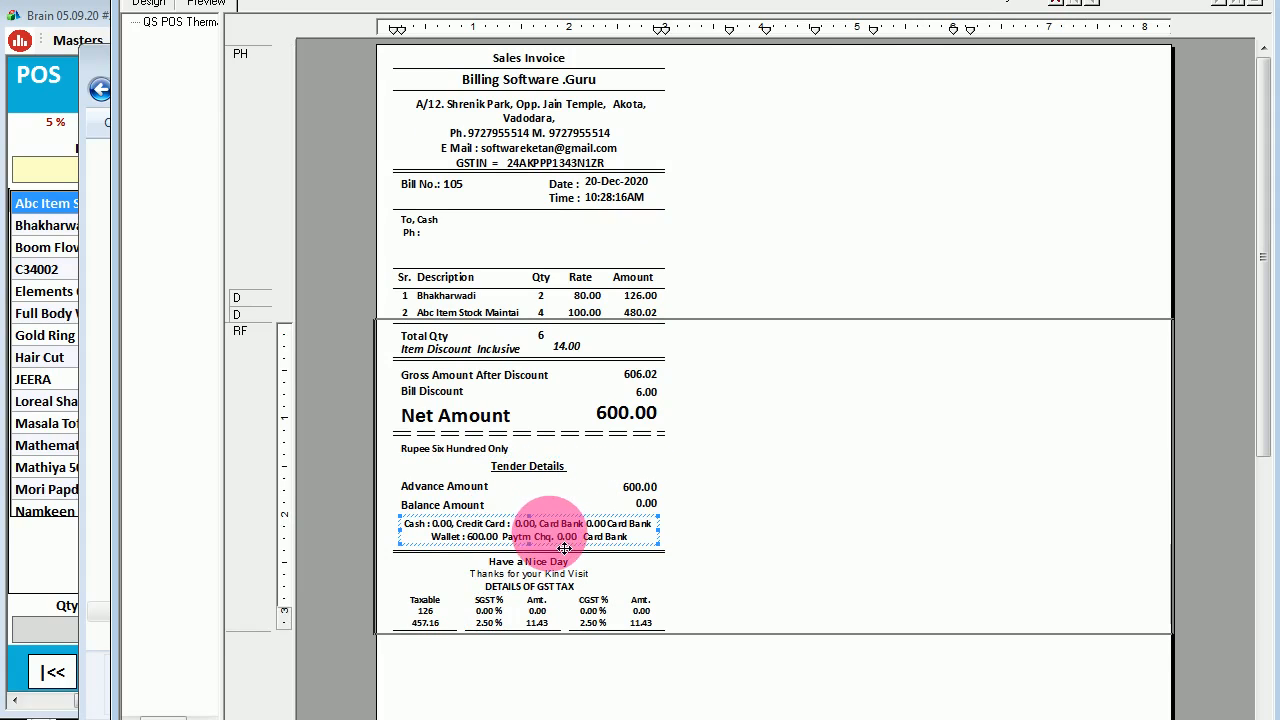
{"action": "left_click", "coordinate": [470, 373]}
{"action": "left_click", "coordinate": [460, 348]}
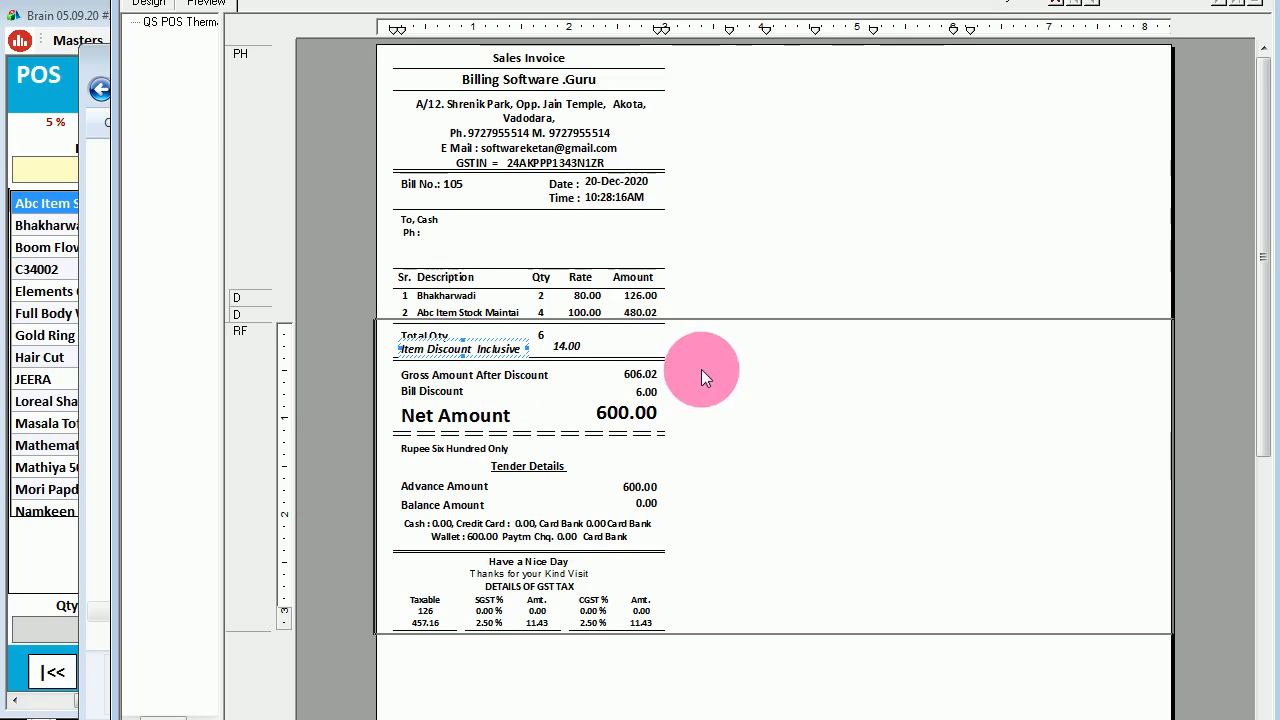
{"action": "left_click", "coordinate": [1250, 2]}
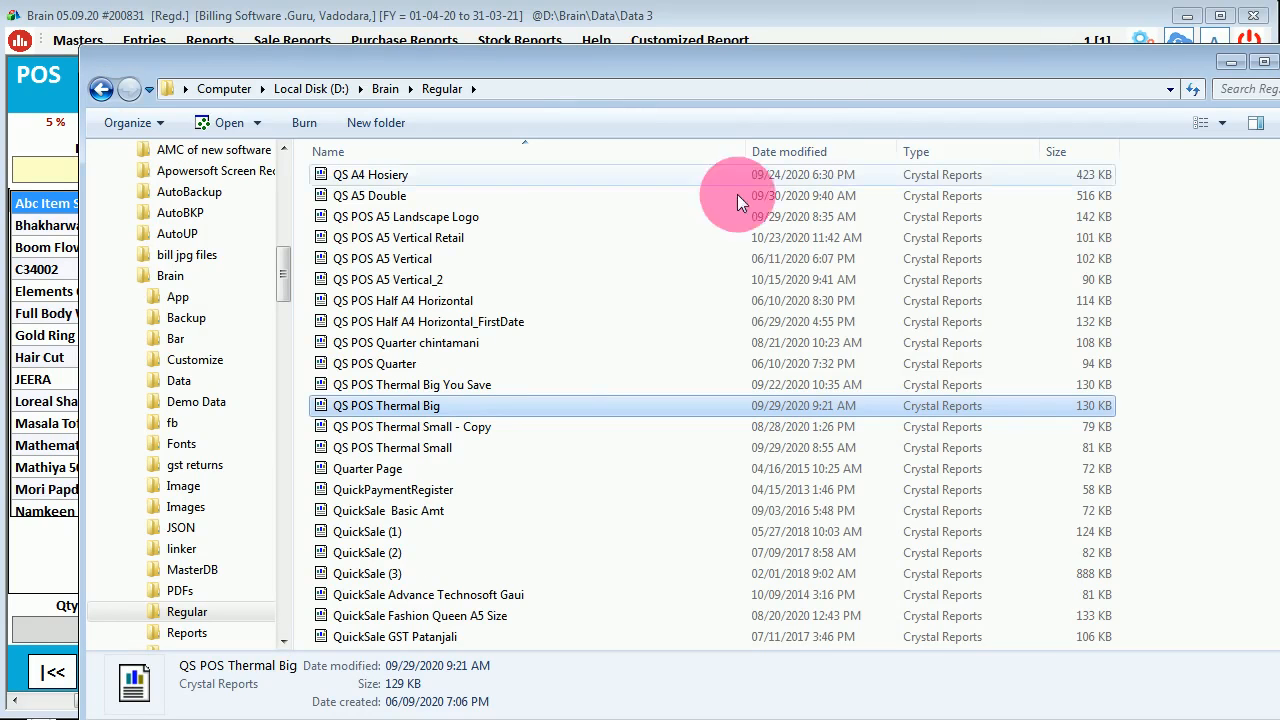
- Open and scroll through the QS POS A5 Vertical report, then close it
{"action": "left_click", "coordinate": [348, 258]}
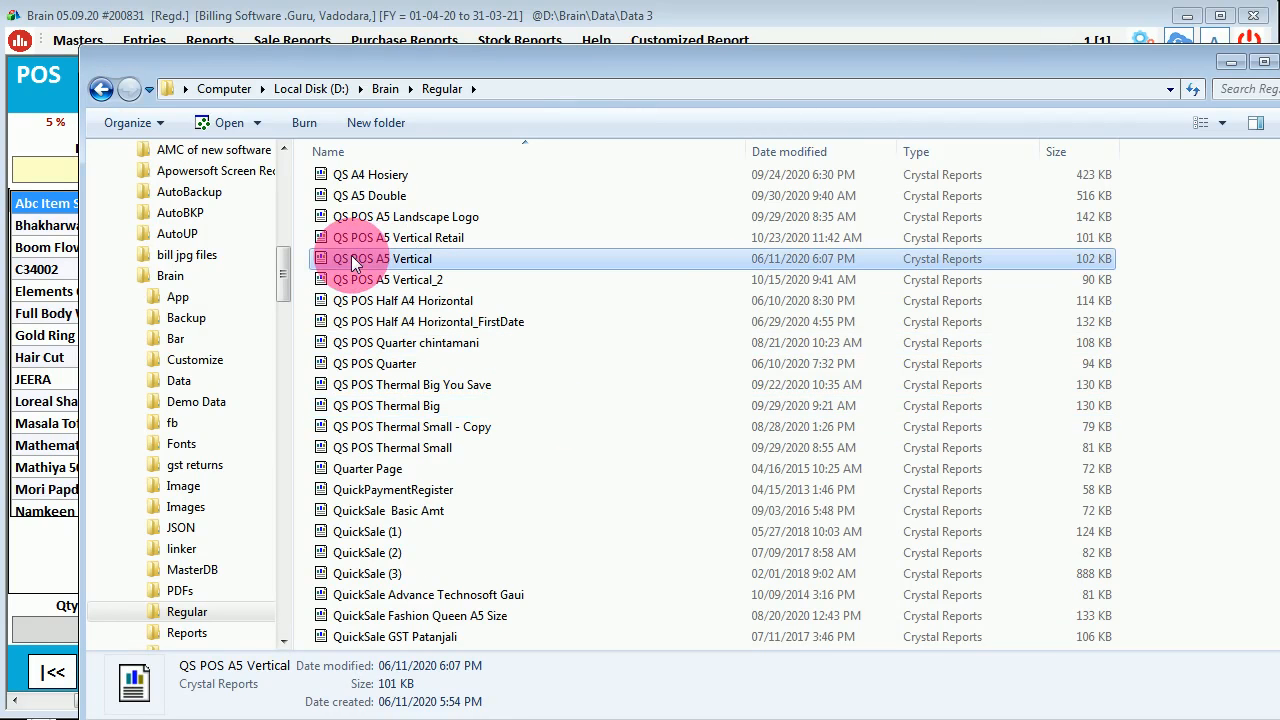
{"action": "double_click", "coordinate": [350, 258]}
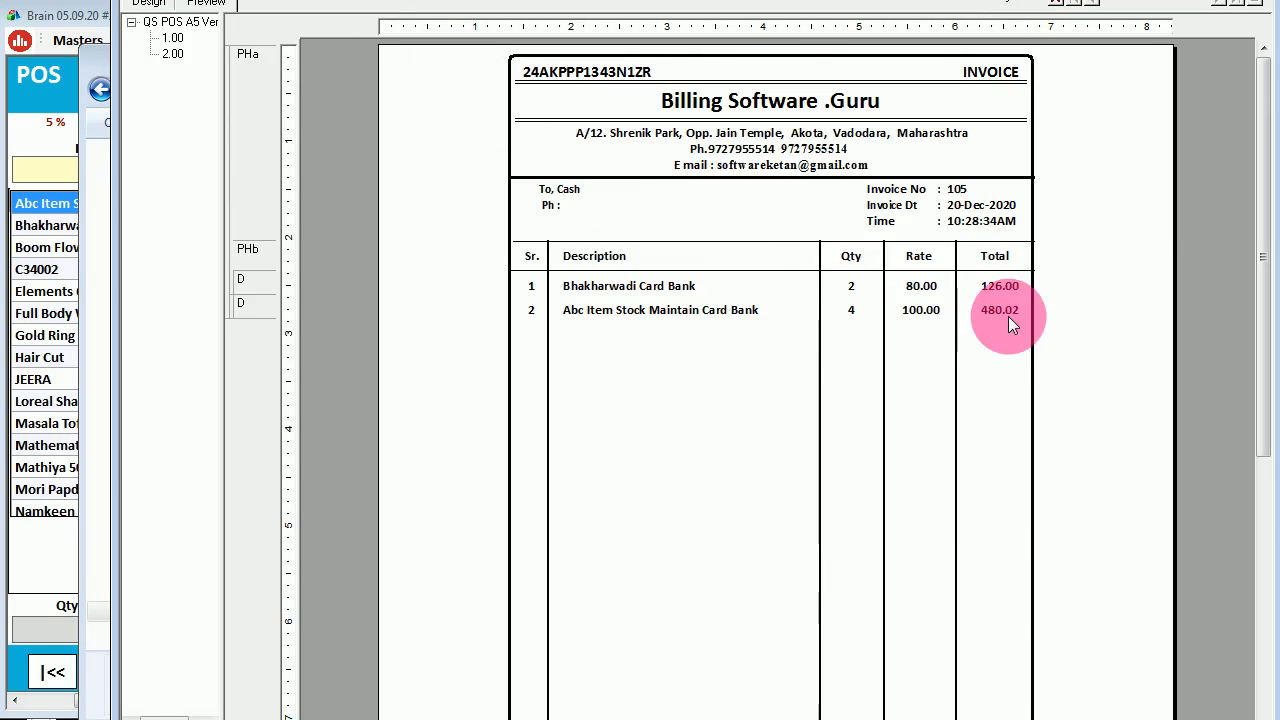
{"action": "scroll", "coordinate": [1030, 340], "scroll_direction": "down", "scroll_amount": 3}
{"action": "scroll", "coordinate": [1082, 419], "scroll_direction": "up", "scroll_amount": 5}
{"action": "scroll", "coordinate": [1140, 151], "scroll_direction": "up", "scroll_amount": 1}
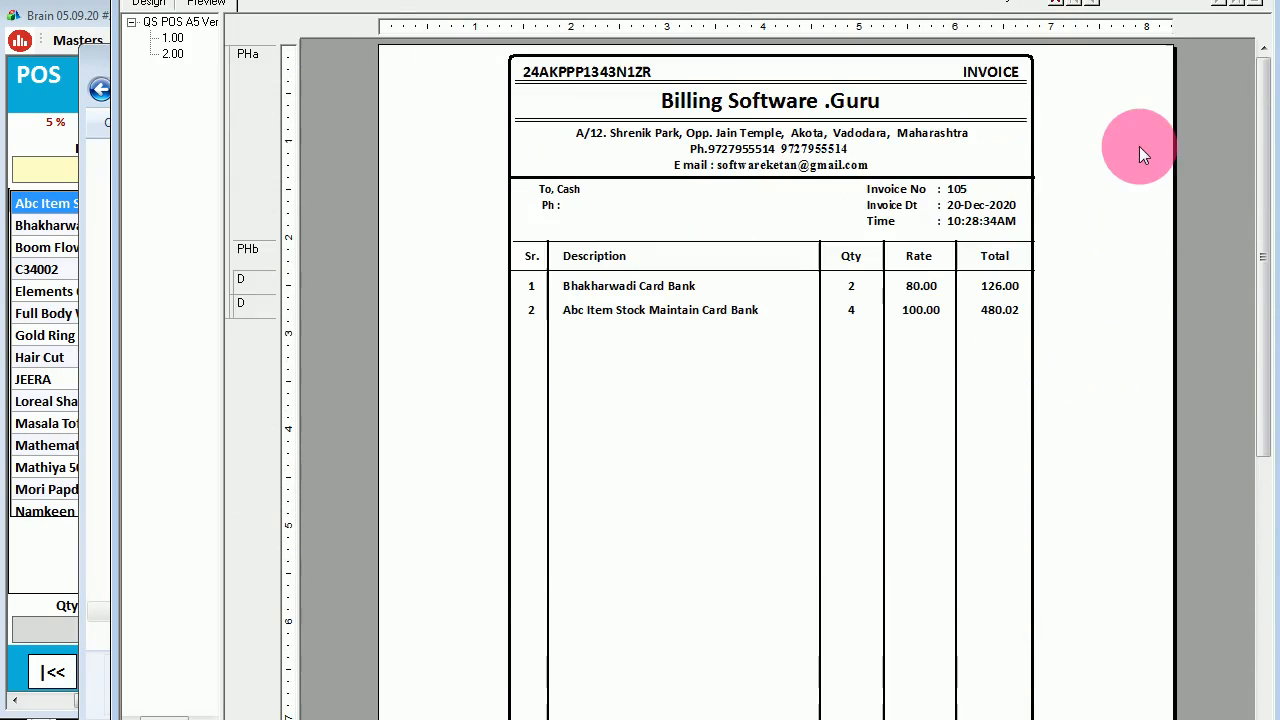
{"action": "key", "text": "alt+F4"}
- Preview the QS POS Half A4 Horizontal invoice, then close the reports folder and the POS bill
{"action": "left_click", "coordinate": [438, 302]}
{"action": "double_click", "coordinate": [438, 300]}
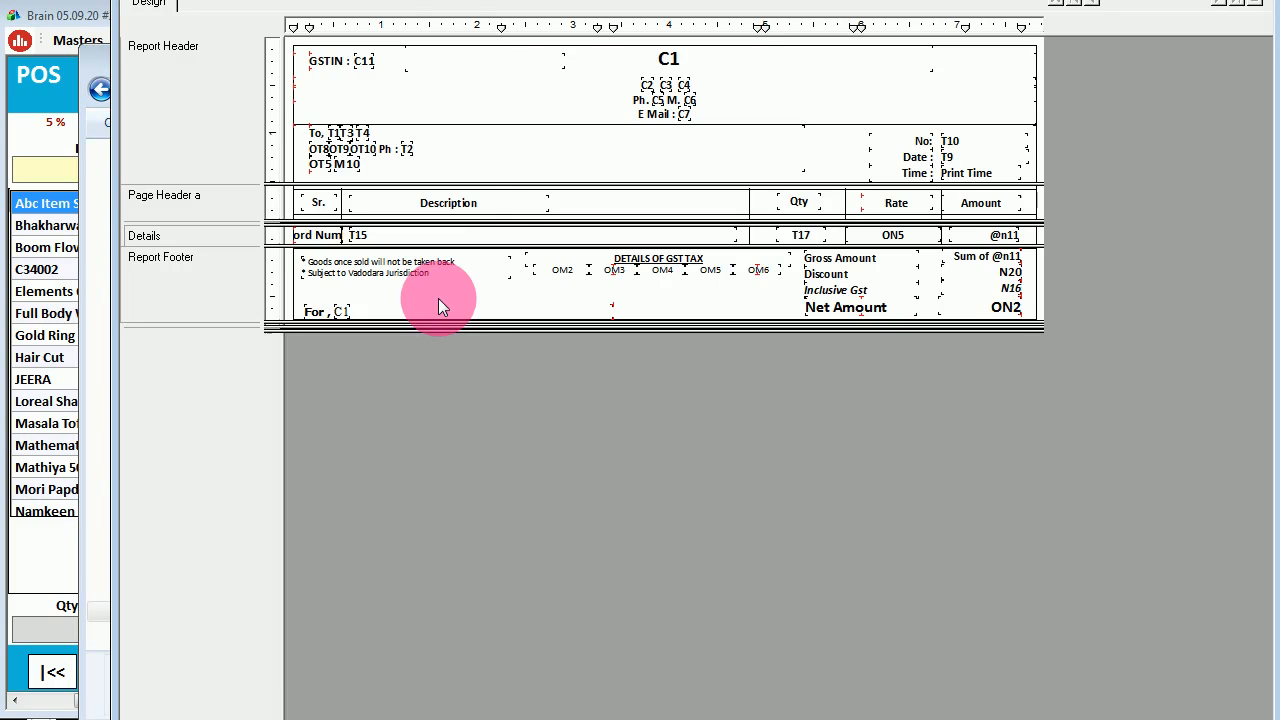
{"action": "left_click", "coordinate": [405, 1]}
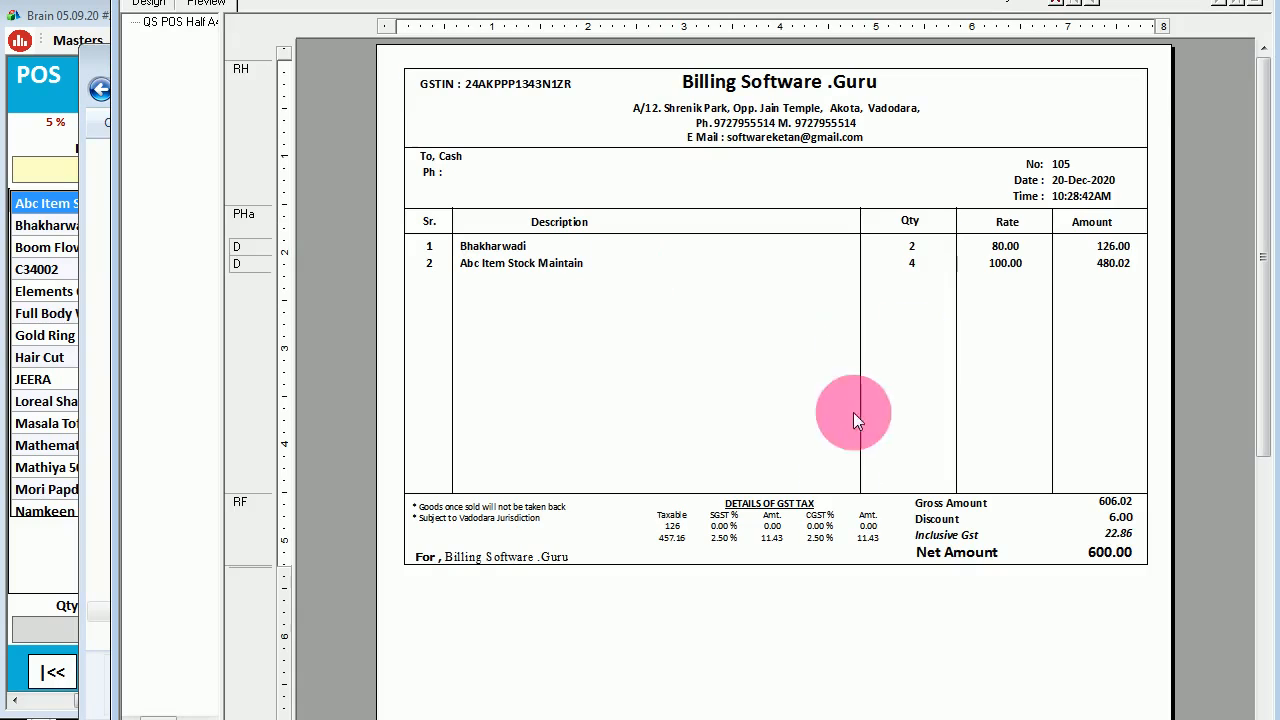
{"action": "key", "text": "alt+F4"}
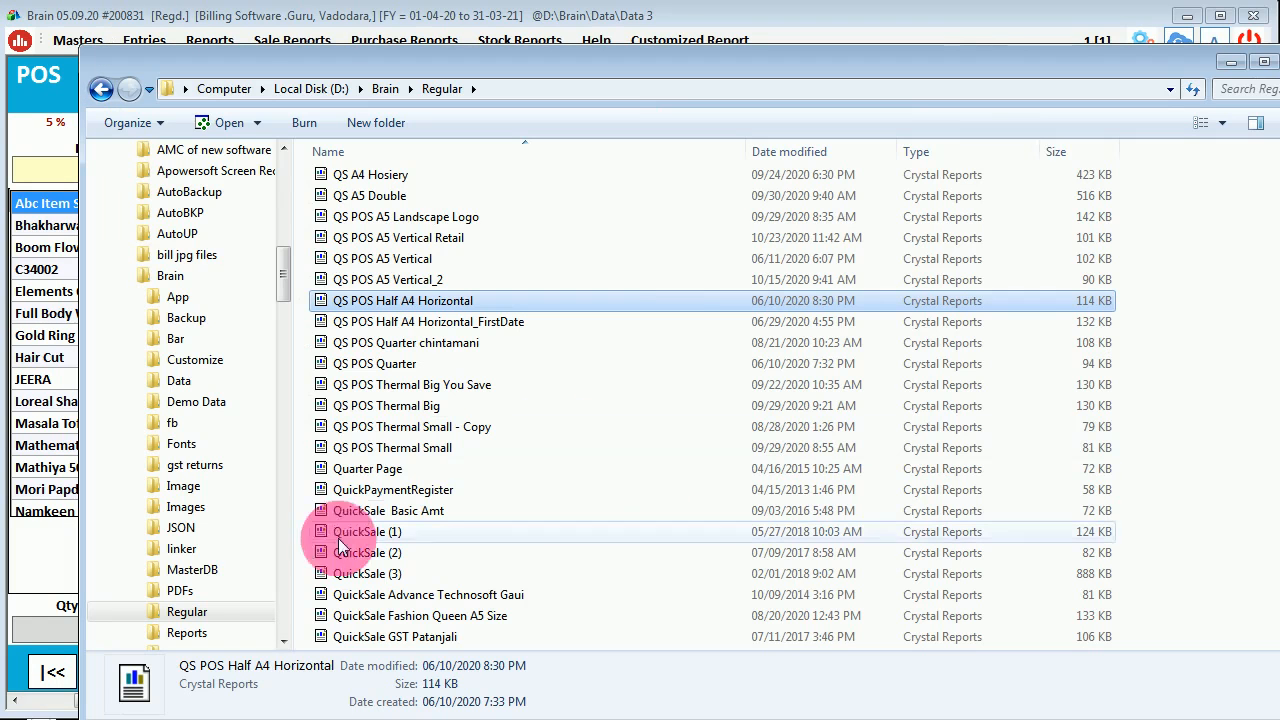
{"action": "left_click", "coordinate": [1264, 62]}
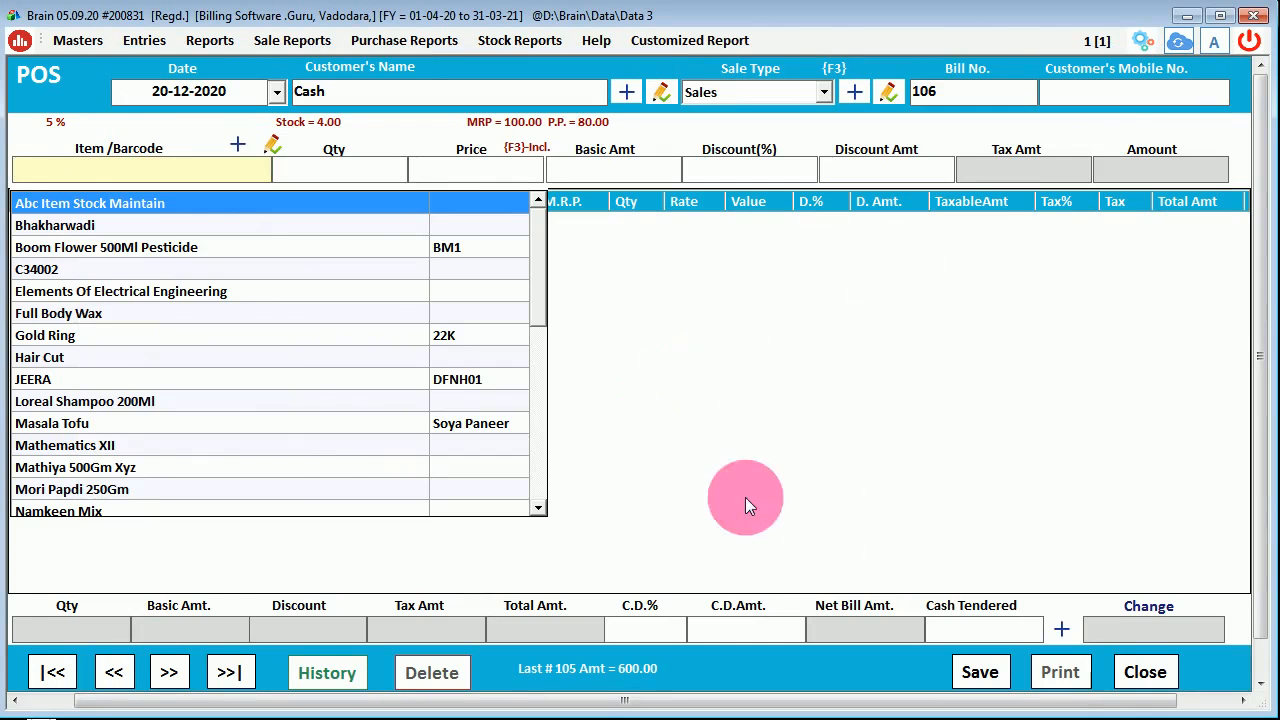
{"action": "left_click", "coordinate": [640, 436]}
{"action": "left_click", "coordinate": [1138, 672]}
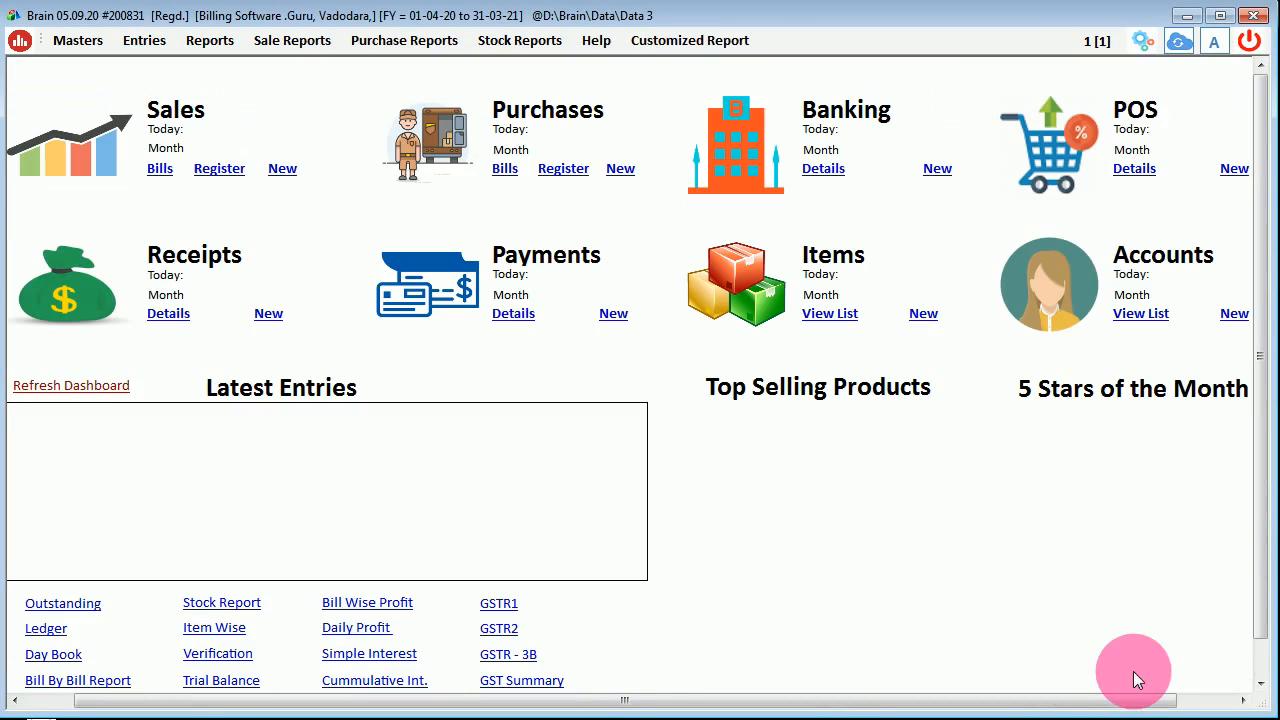
{"action": "left_click", "coordinate": [1141, 46]}
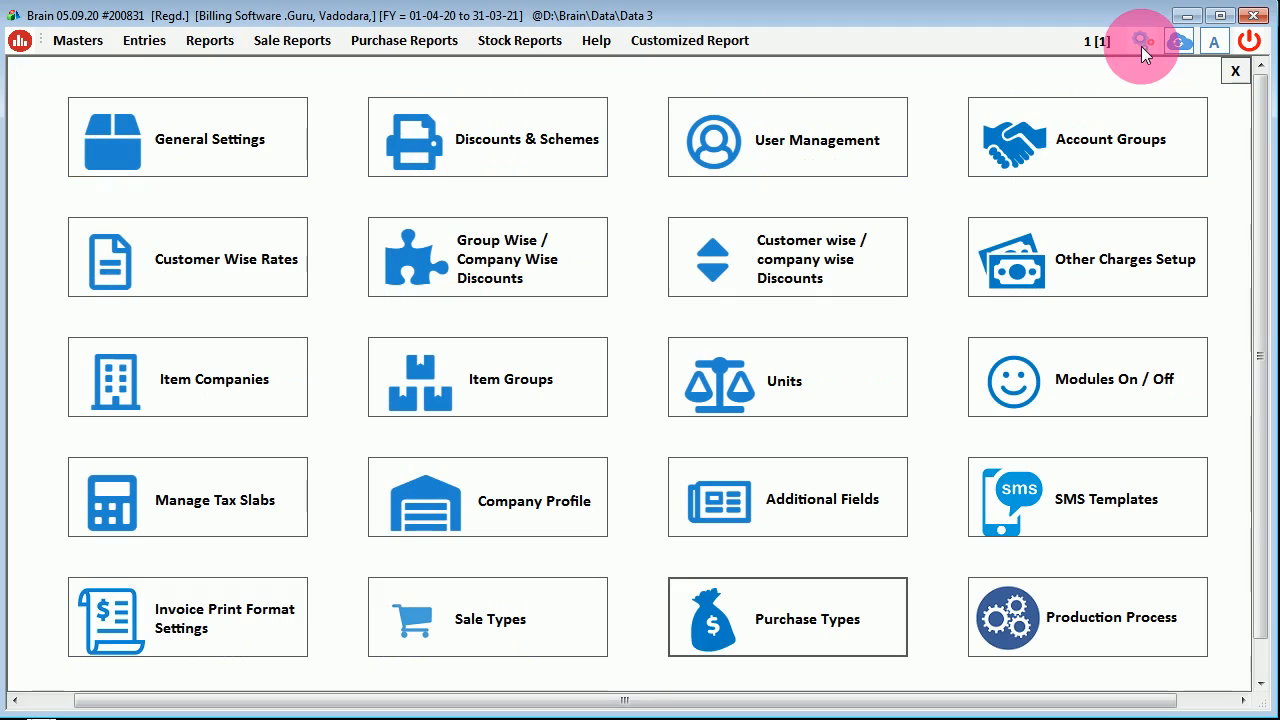
{"action": "left_click", "coordinate": [224, 623]}
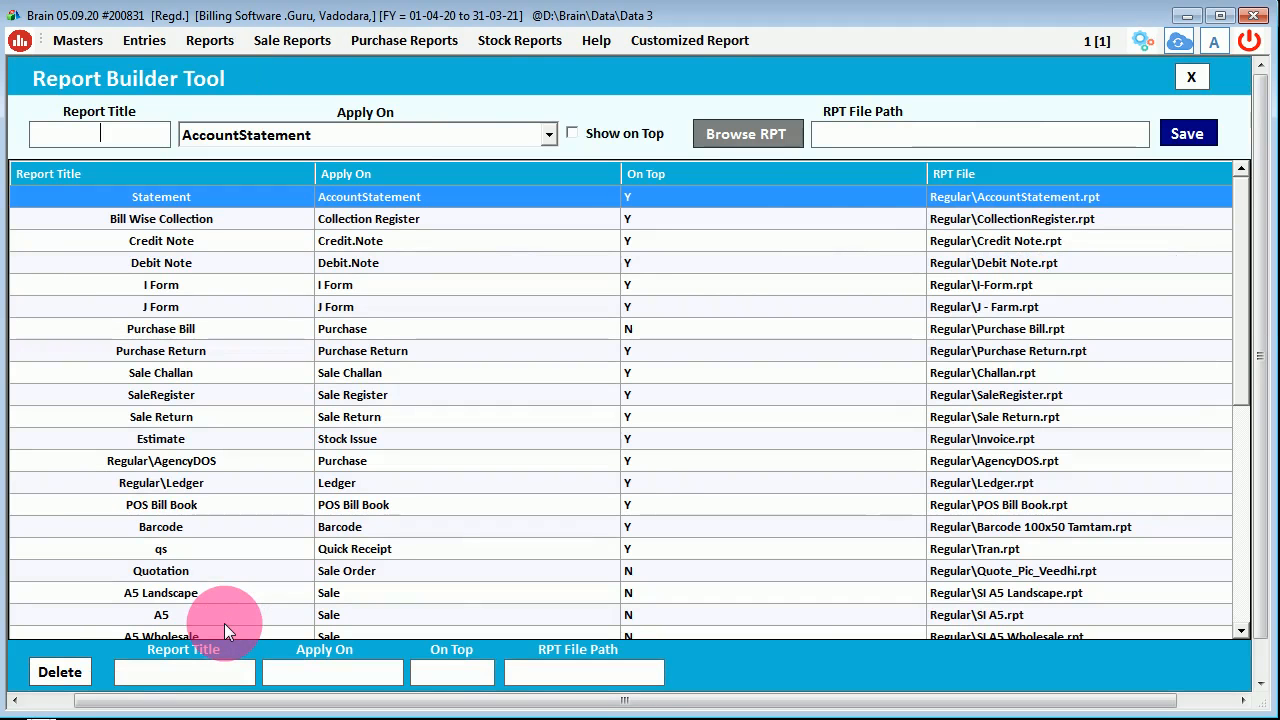
{"action": "left_click", "coordinate": [345, 511]}
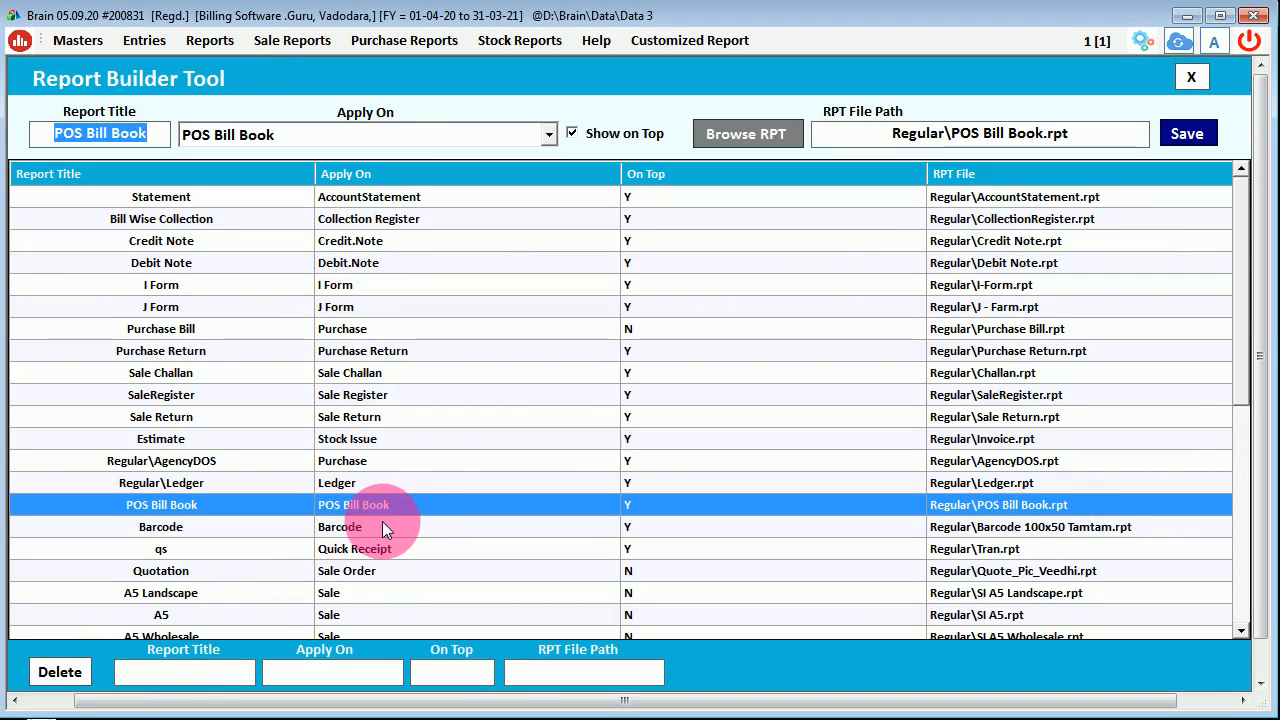
{"action": "left_click_drag", "start_coordinate": [1235, 357], "coordinate": [1249, 506]}
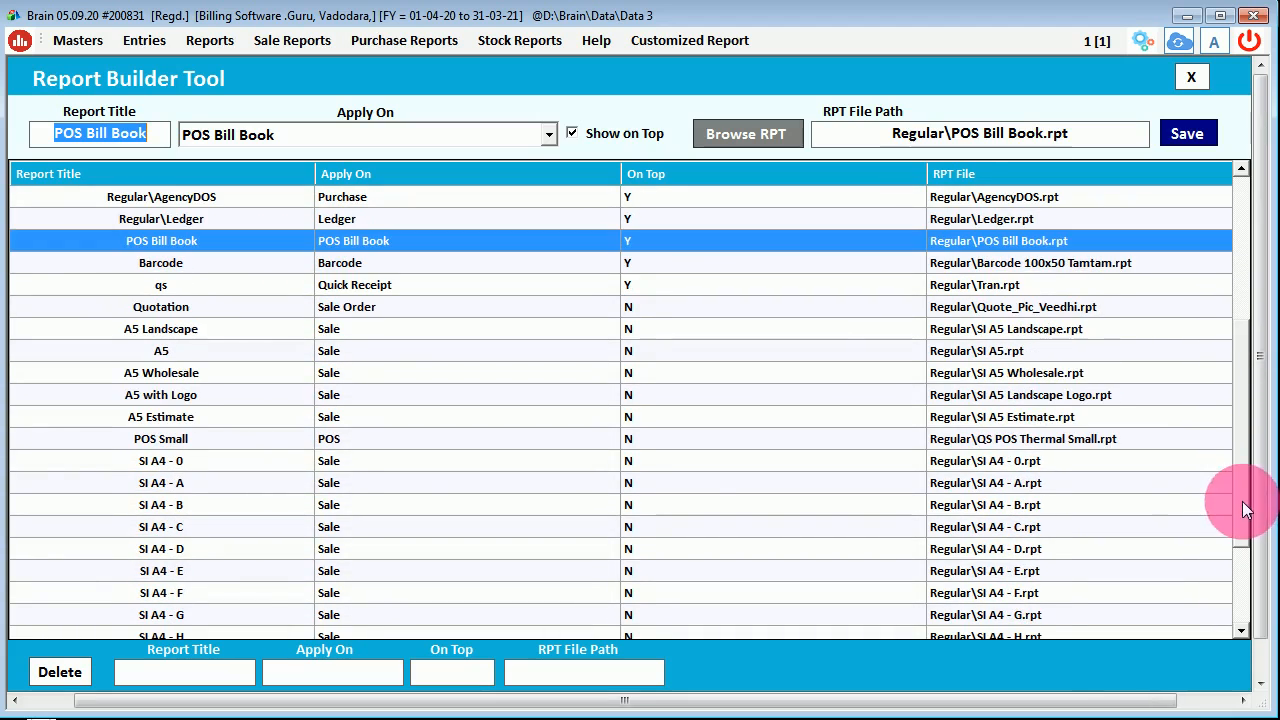
{"action": "left_click", "coordinate": [373, 449]}
{"action": "left_click", "coordinate": [330, 680]}
{"action": "type", "text": "p"}
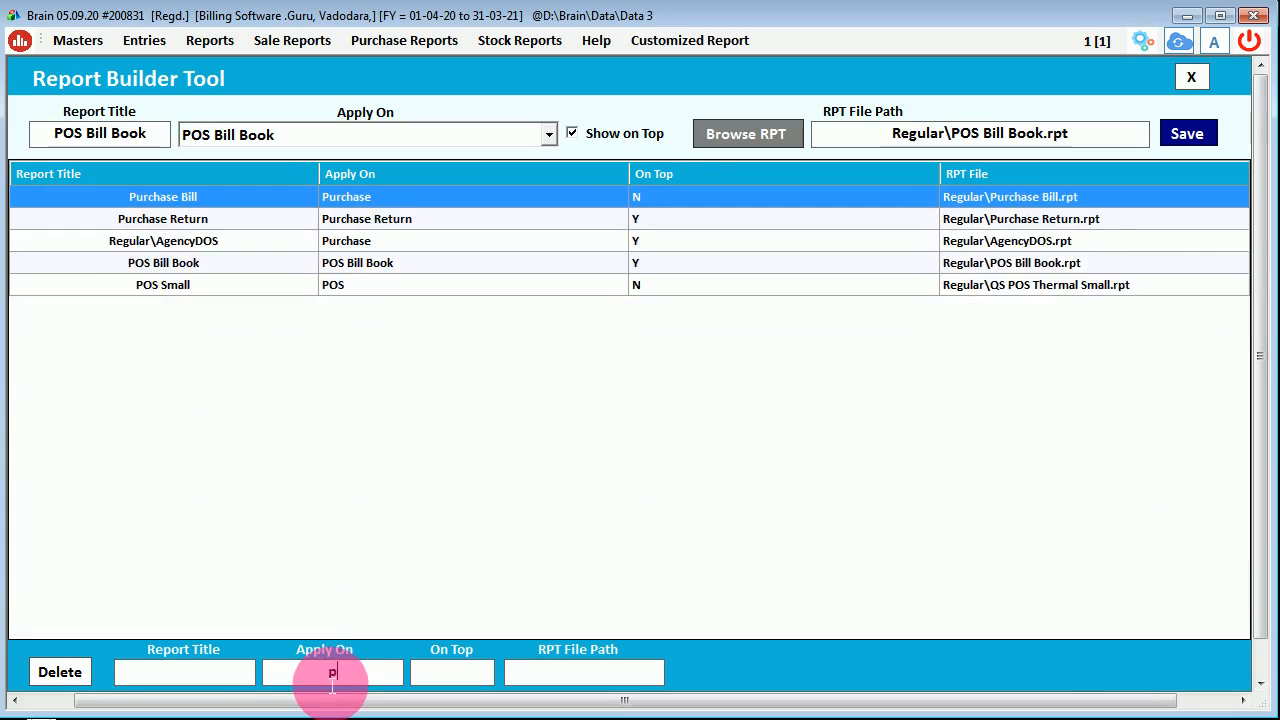
{"action": "type", "text": "os"}
{"action": "left_click", "coordinate": [386, 222]}
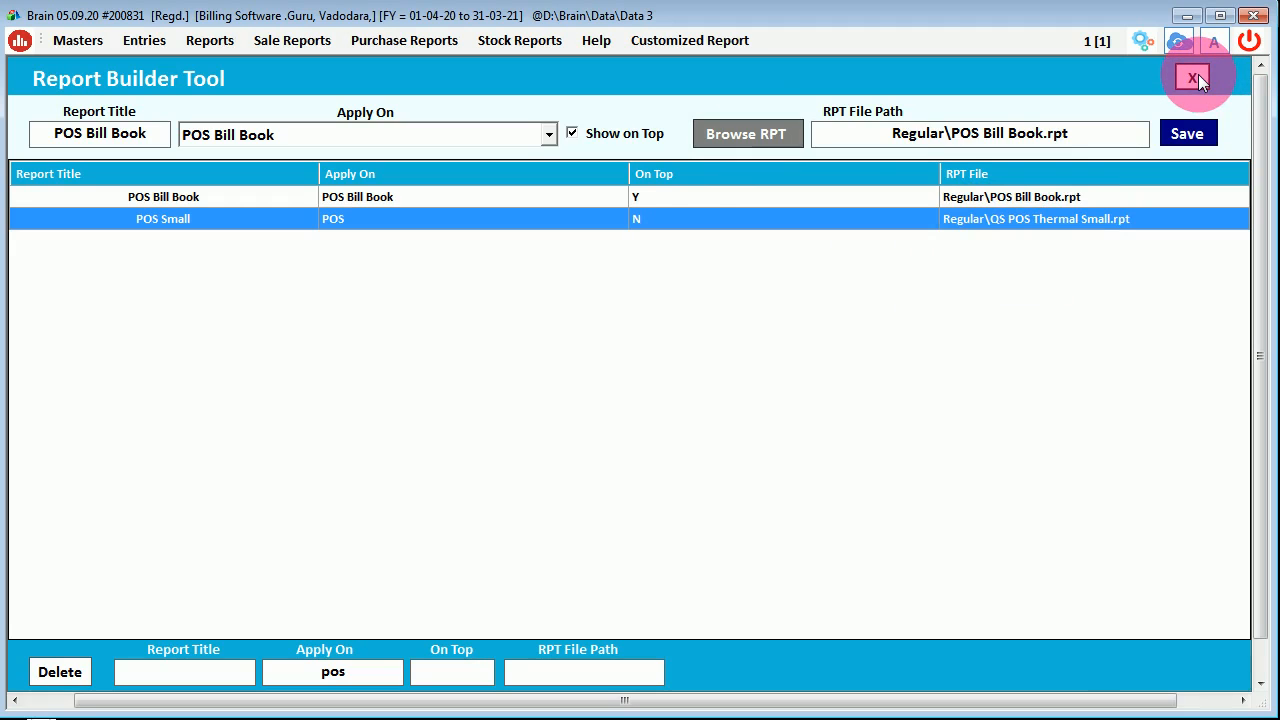
{"action": "left_click", "coordinate": [1030, 198]}
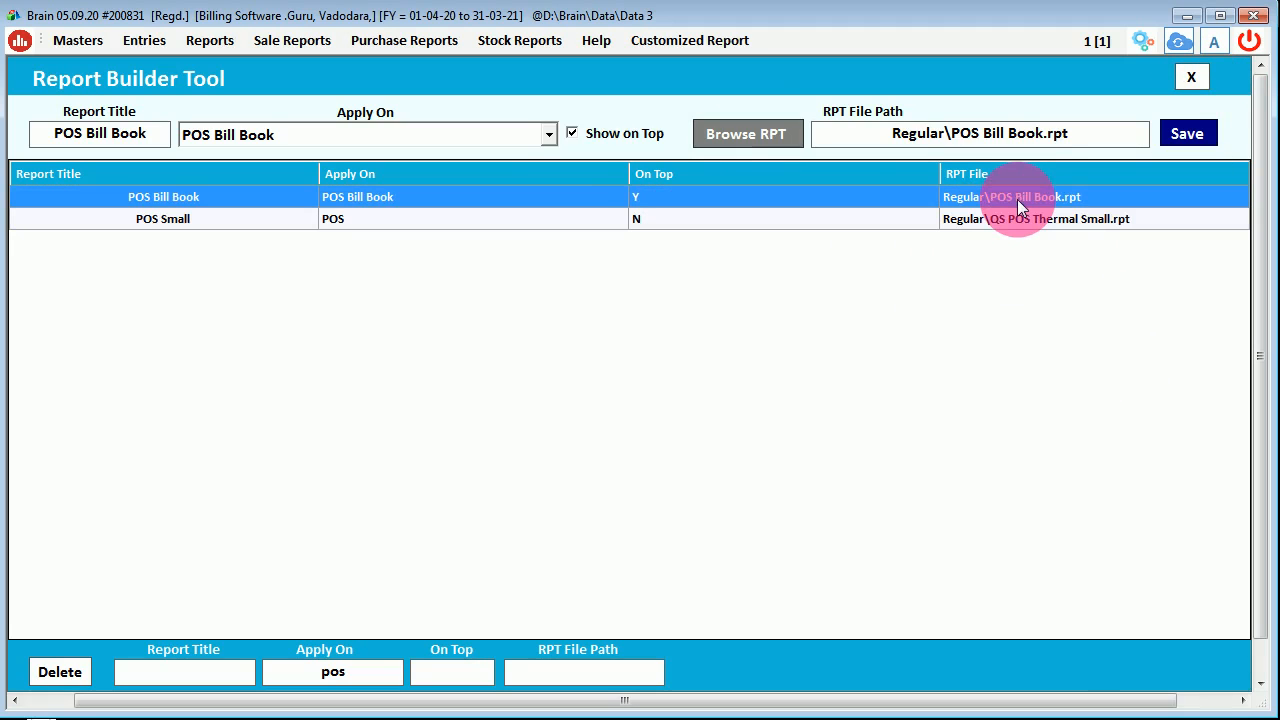
{"action": "left_click", "coordinate": [1190, 78]}
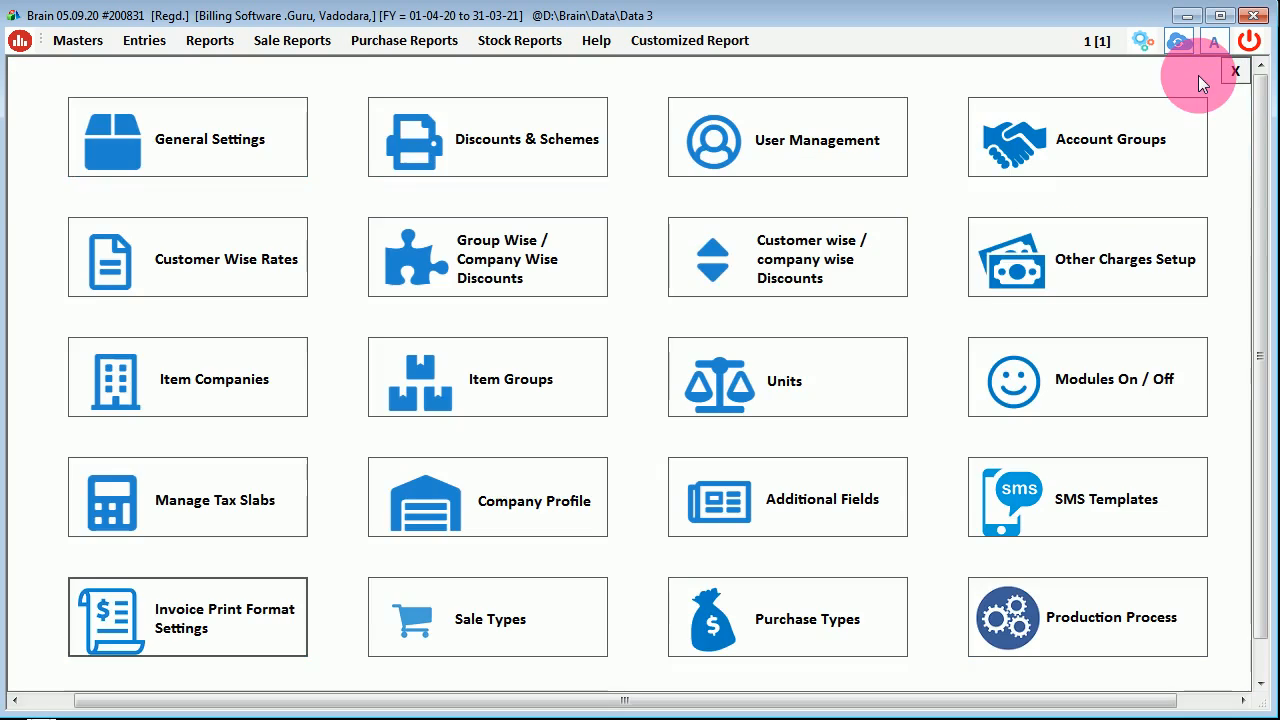
- Close settings, open the POS Bill Book from Entries, and start a new POS bill
{"action": "left_click", "coordinate": [1233, 72]}
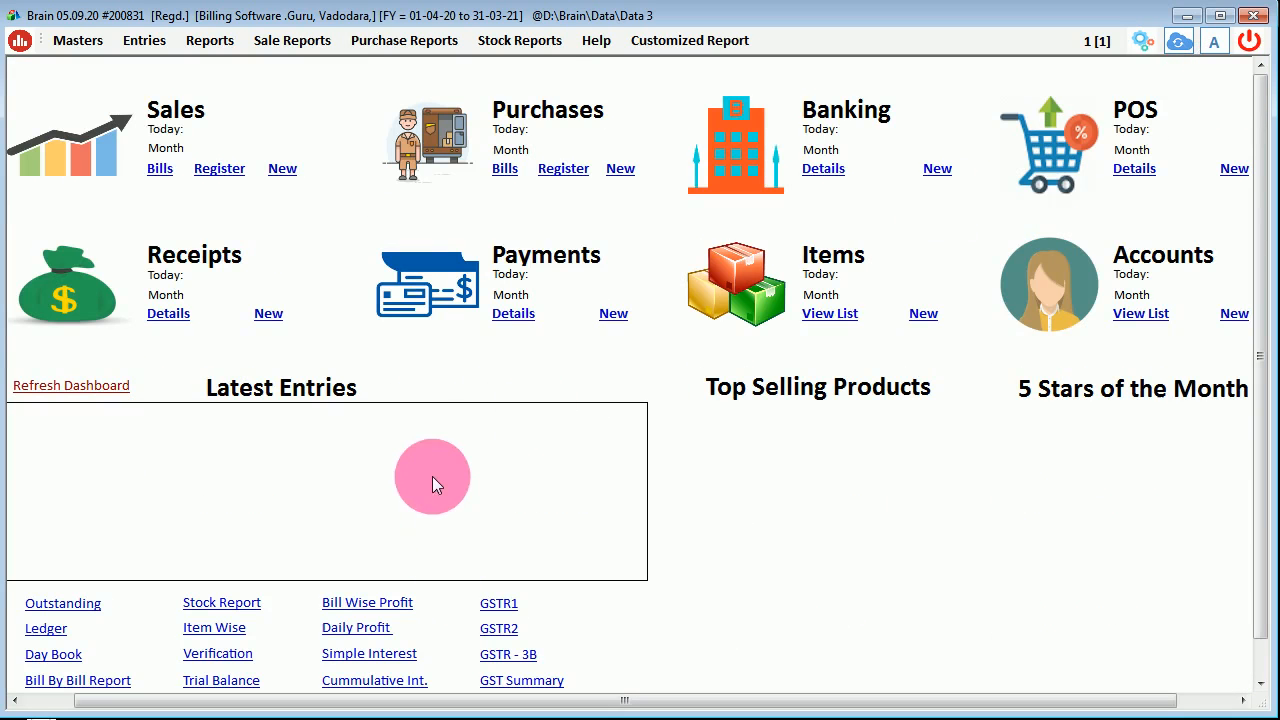
{"action": "left_click", "coordinate": [142, 40]}
{"action": "left_click", "coordinate": [195, 83]}
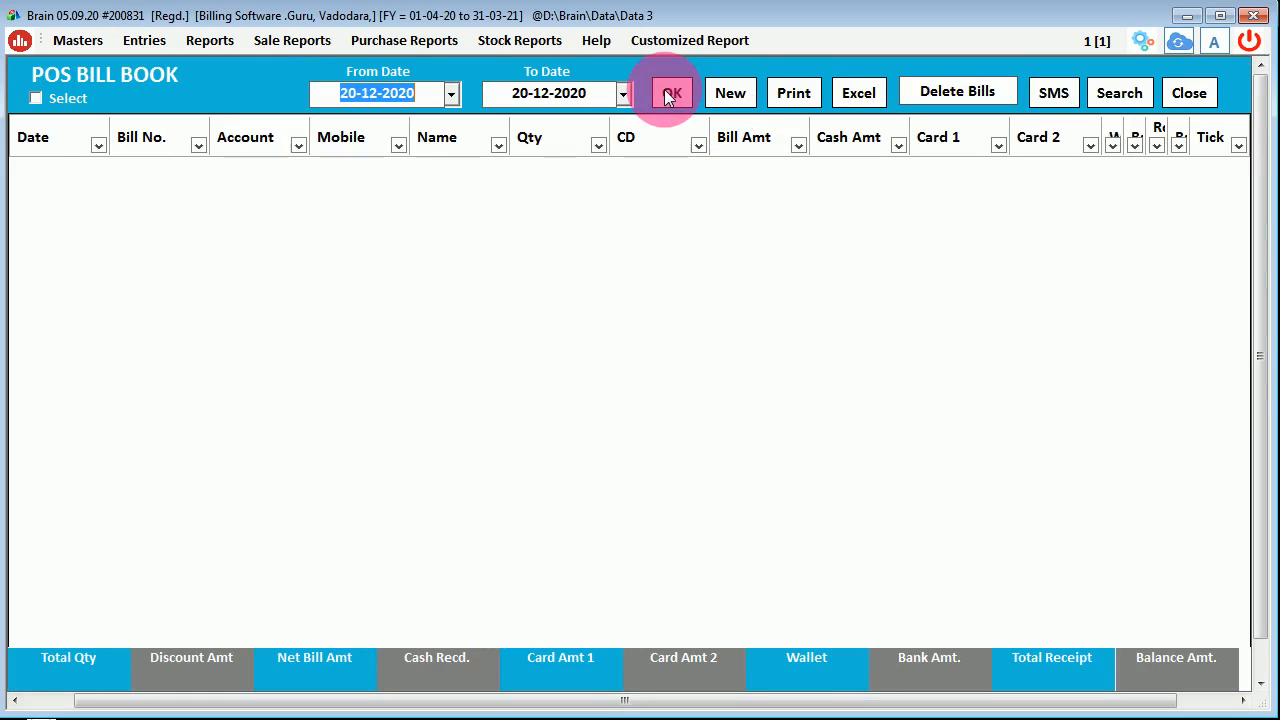
{"action": "left_click", "coordinate": [726, 98]}
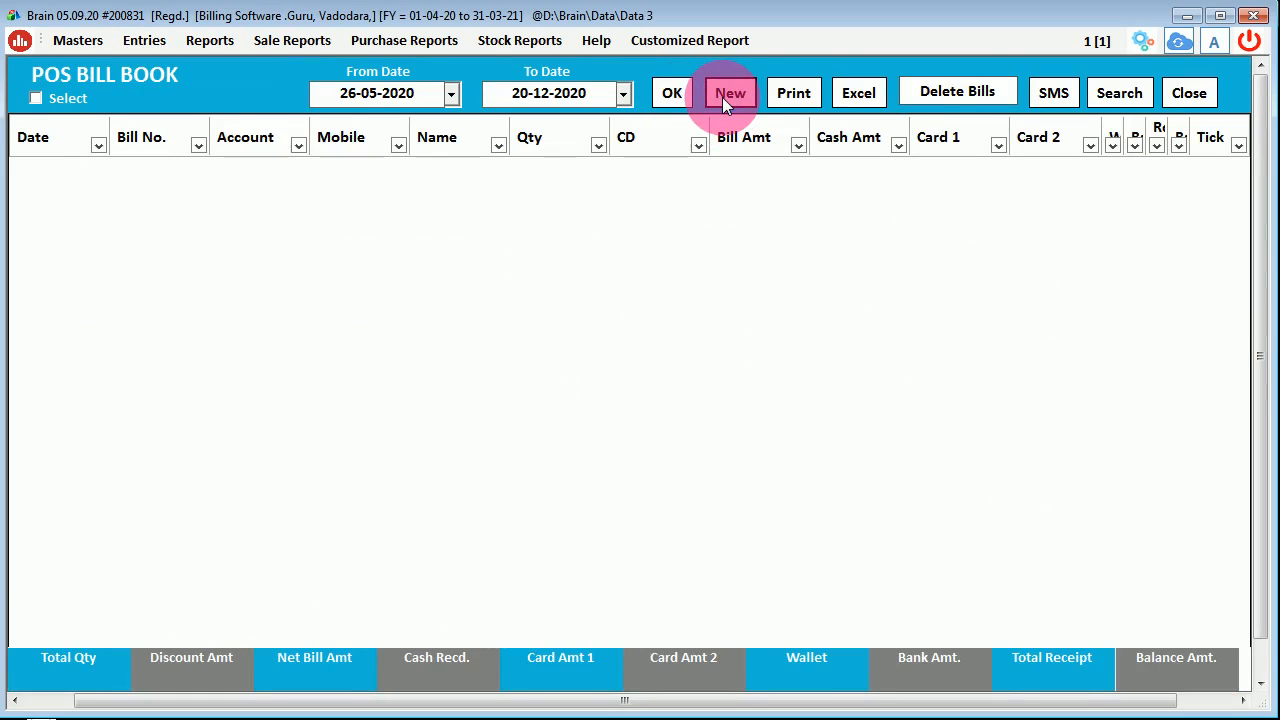
{"action": "left_click", "coordinate": [649, 391]}
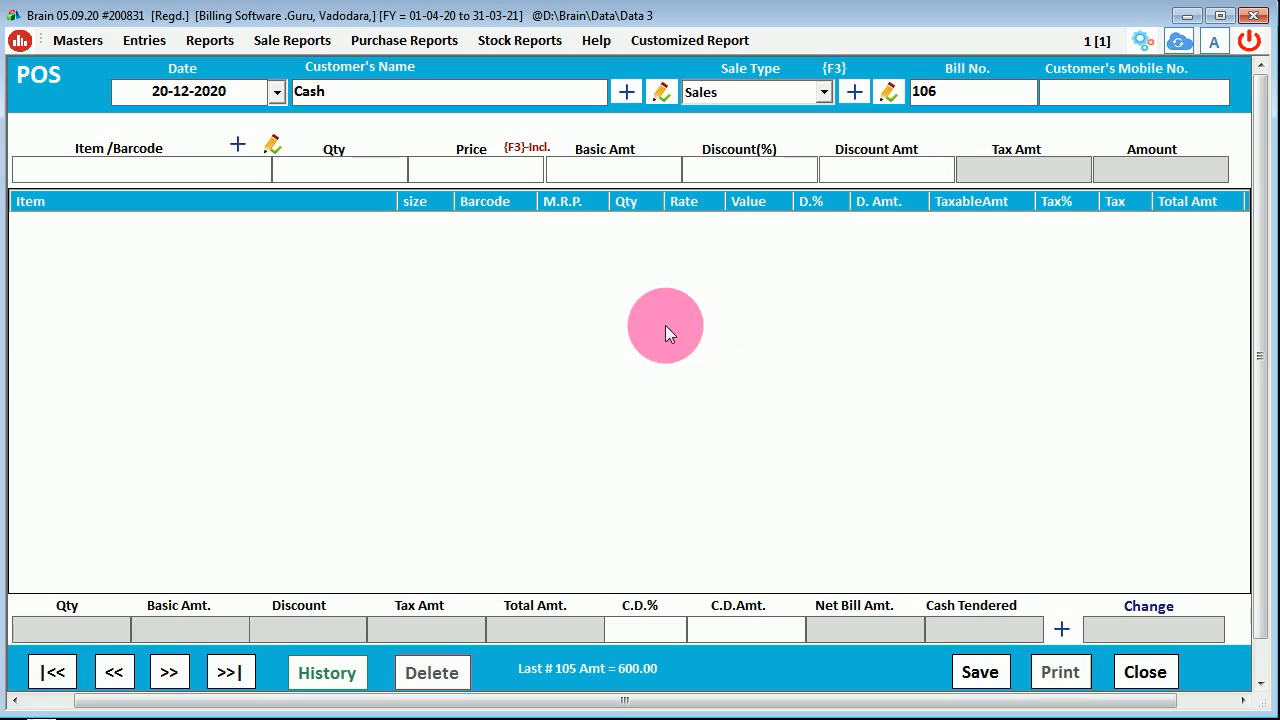
- Replace the default Cash customer by searching a customer by partial mobile number
{"action": "left_click", "coordinate": [314, 91]}
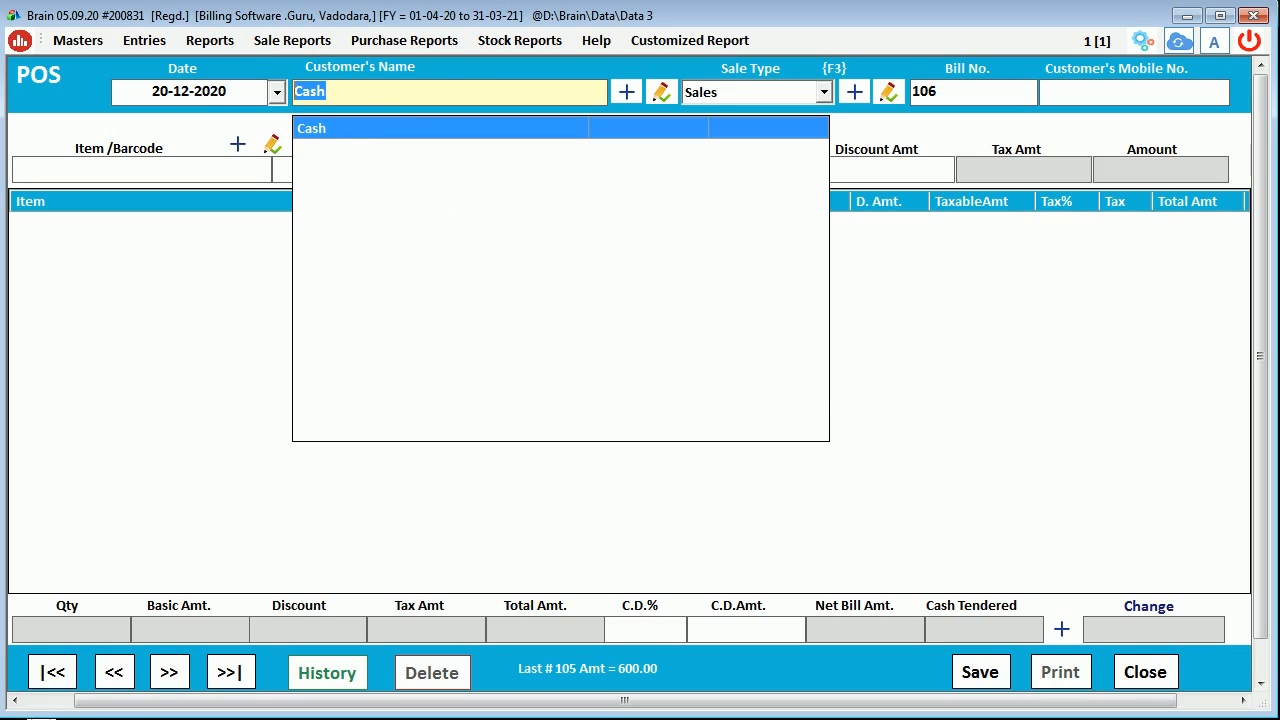
{"action": "key", "text": "BackSpace"}
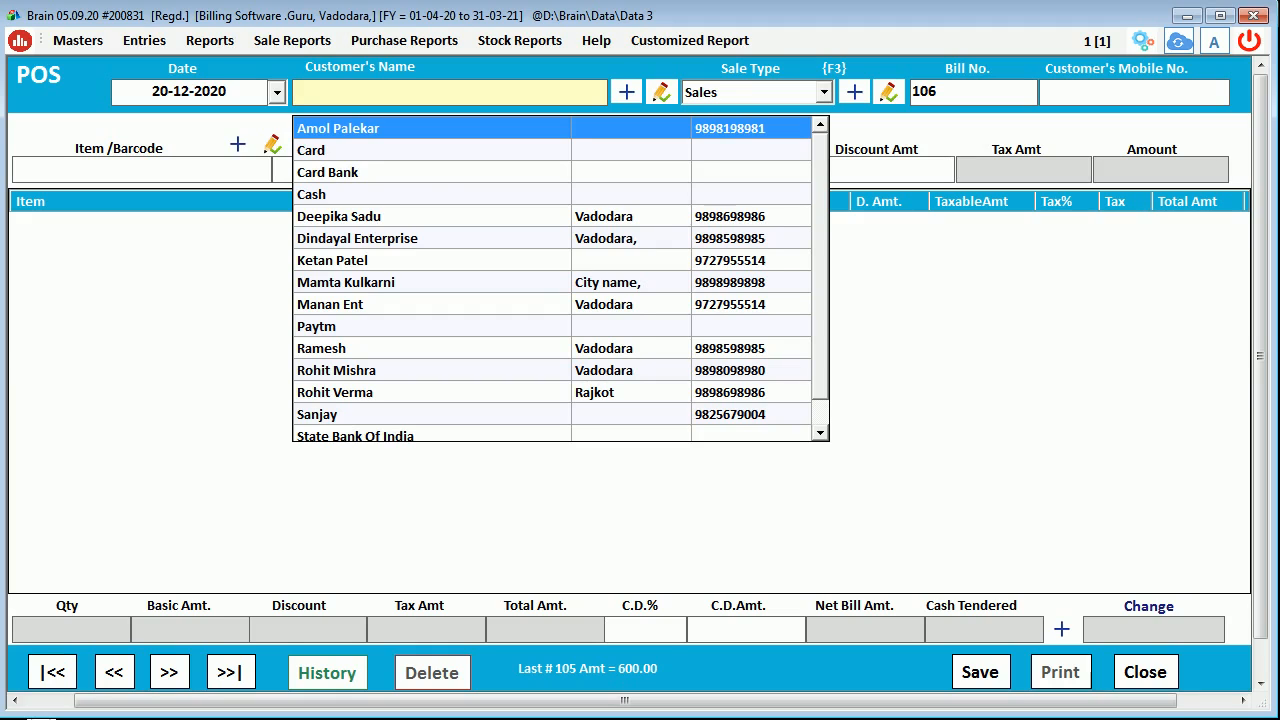
{"action": "type", "text": "989"}
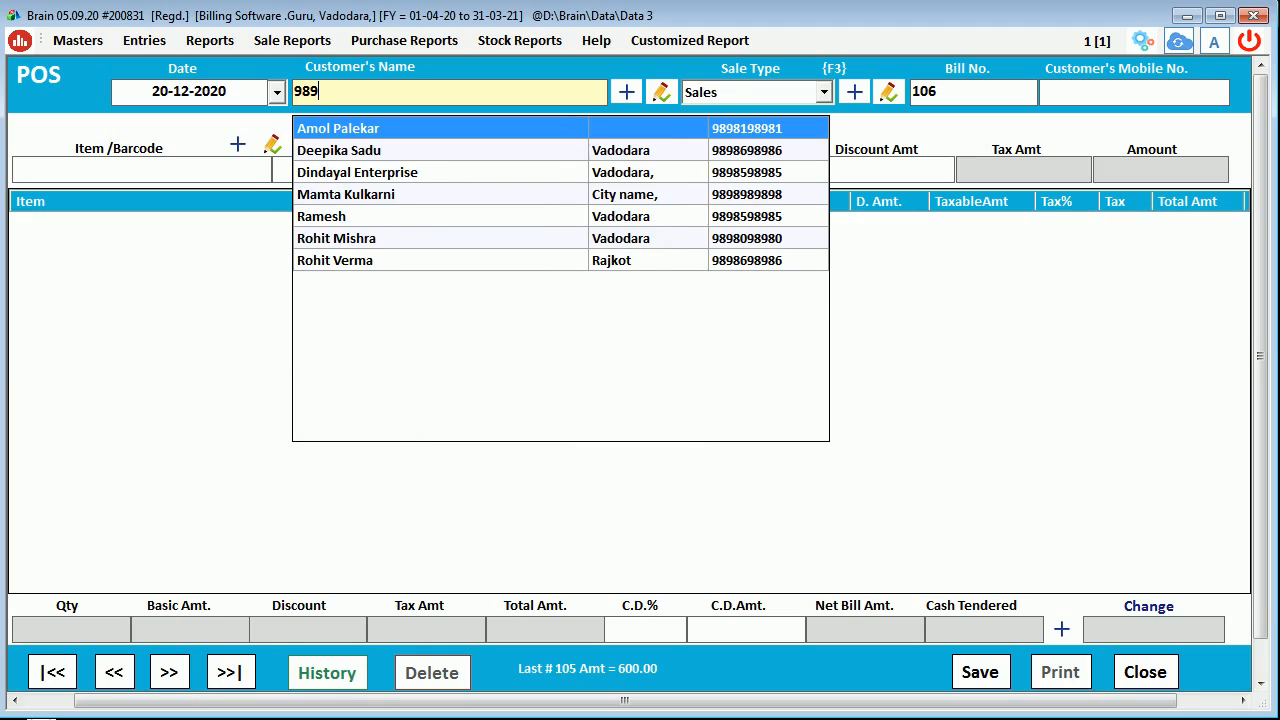
{"action": "type", "text": "80"}
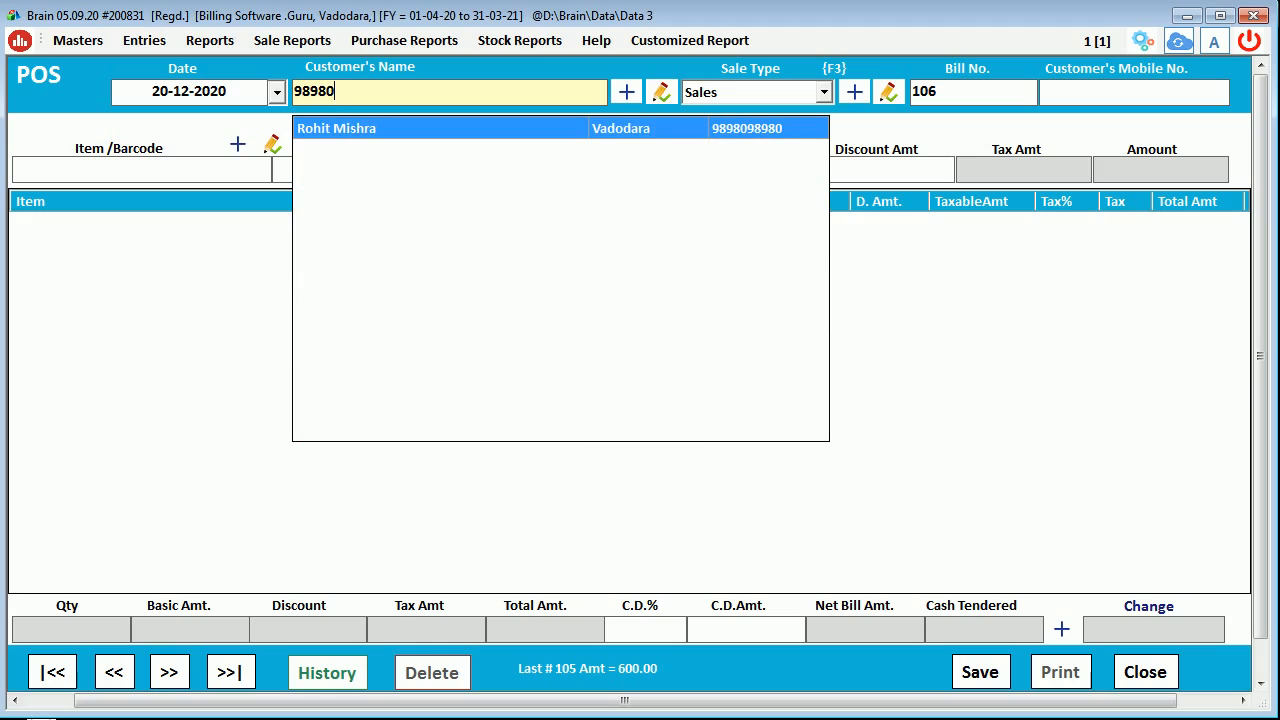
{"action": "key", "text": "Down"}
{"action": "key", "text": "Return"}
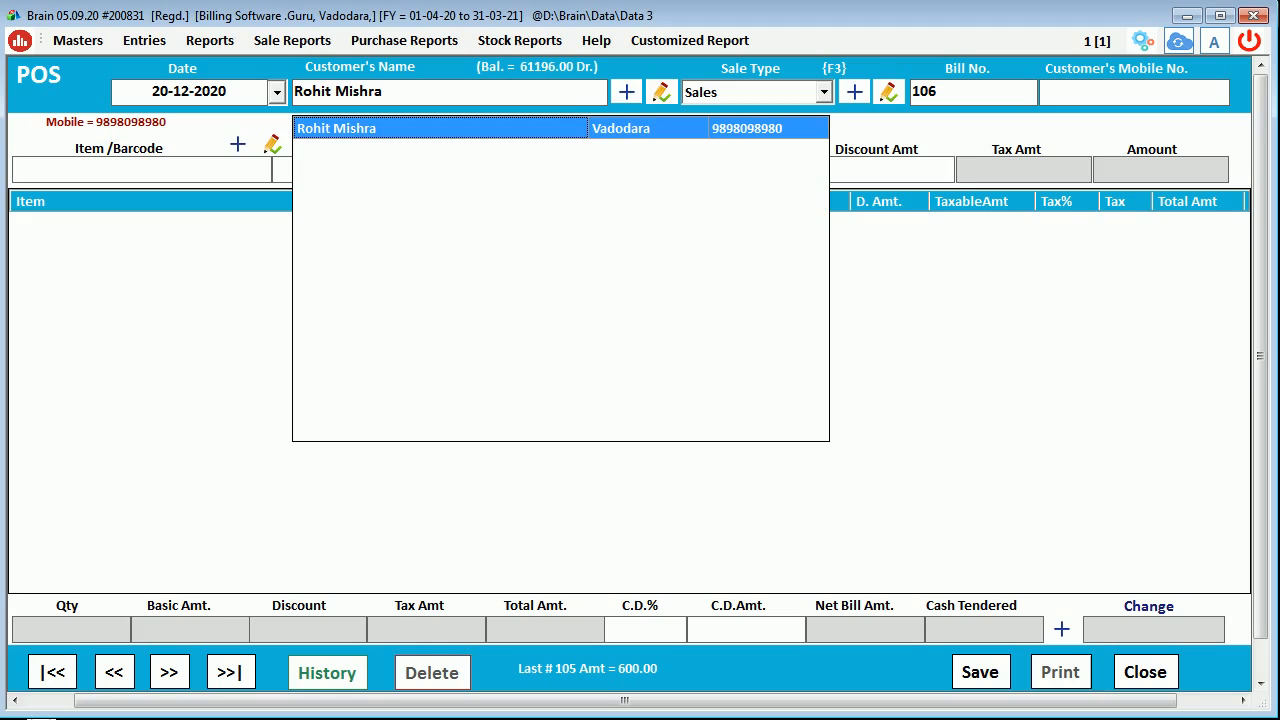
{"action": "left_click", "coordinate": [355, 133]}
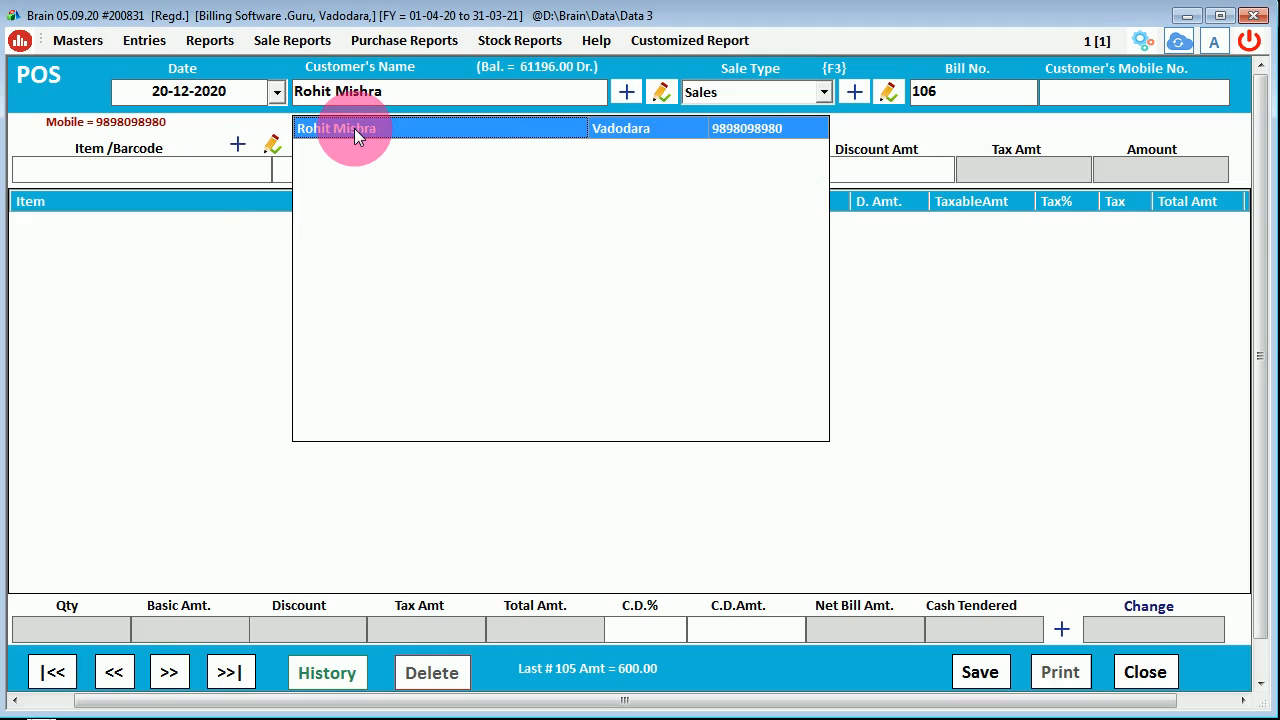
{"action": "key", "text": "Return"}
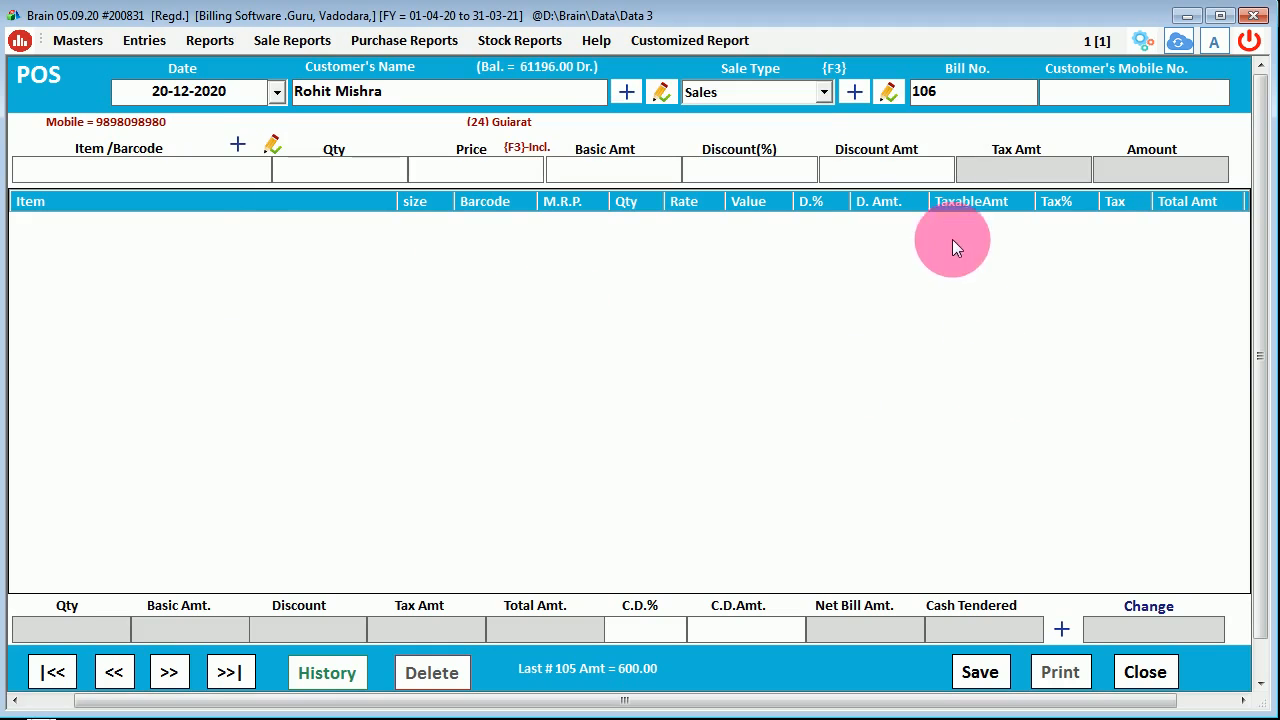
- Enter the customer's 10-digit mobile number, then delete the customer's name from the bill
{"action": "left_click", "coordinate": [963, 96]}
{"action": "left_click", "coordinate": [1064, 102]}
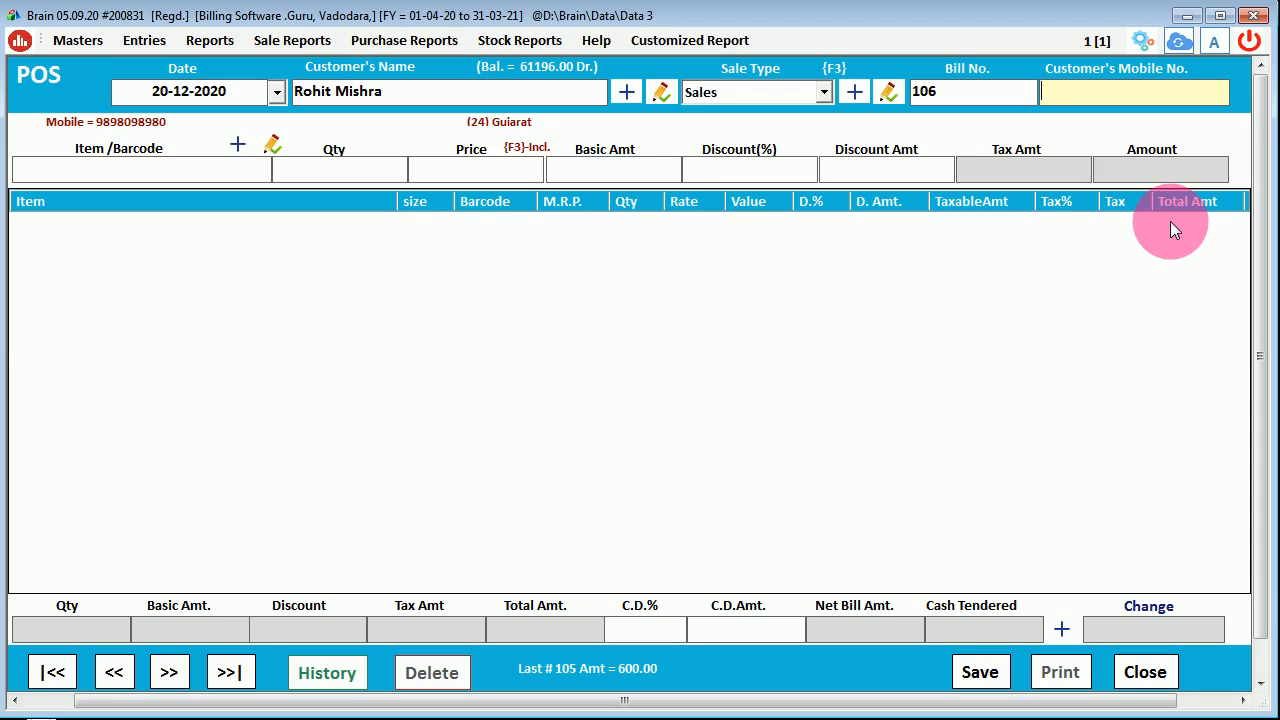
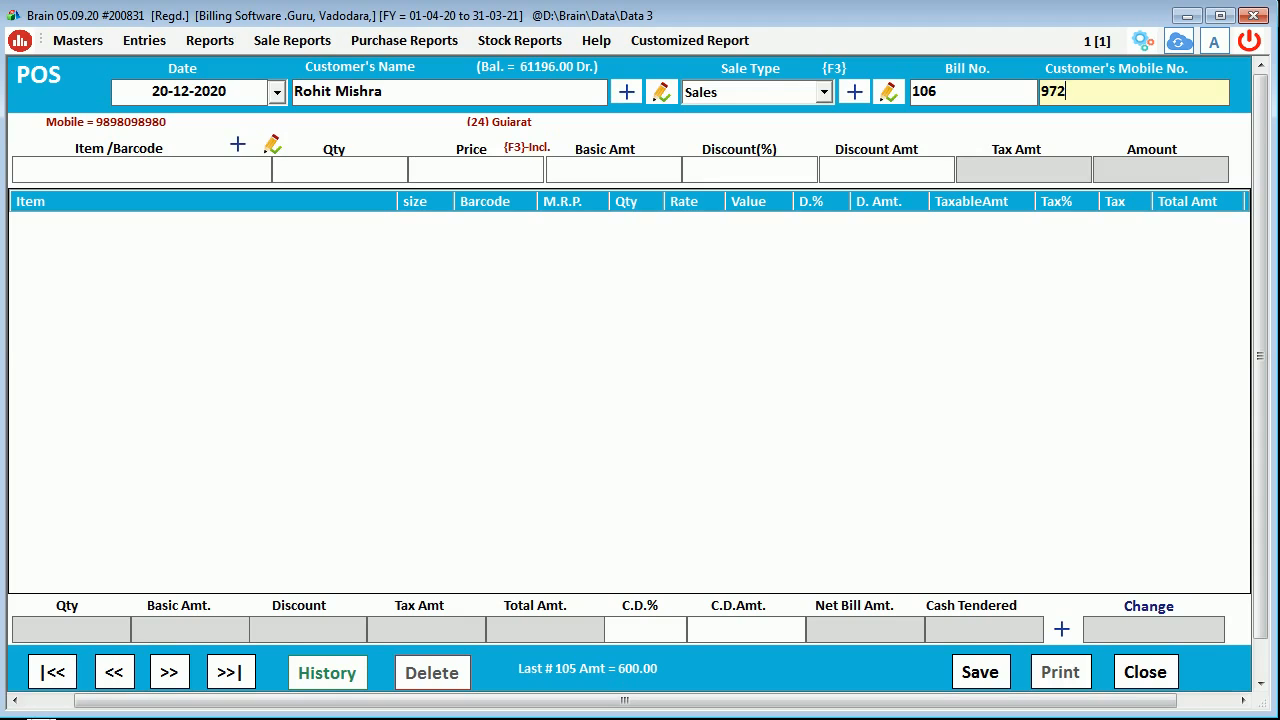
{"action": "key", "text": "Return"}
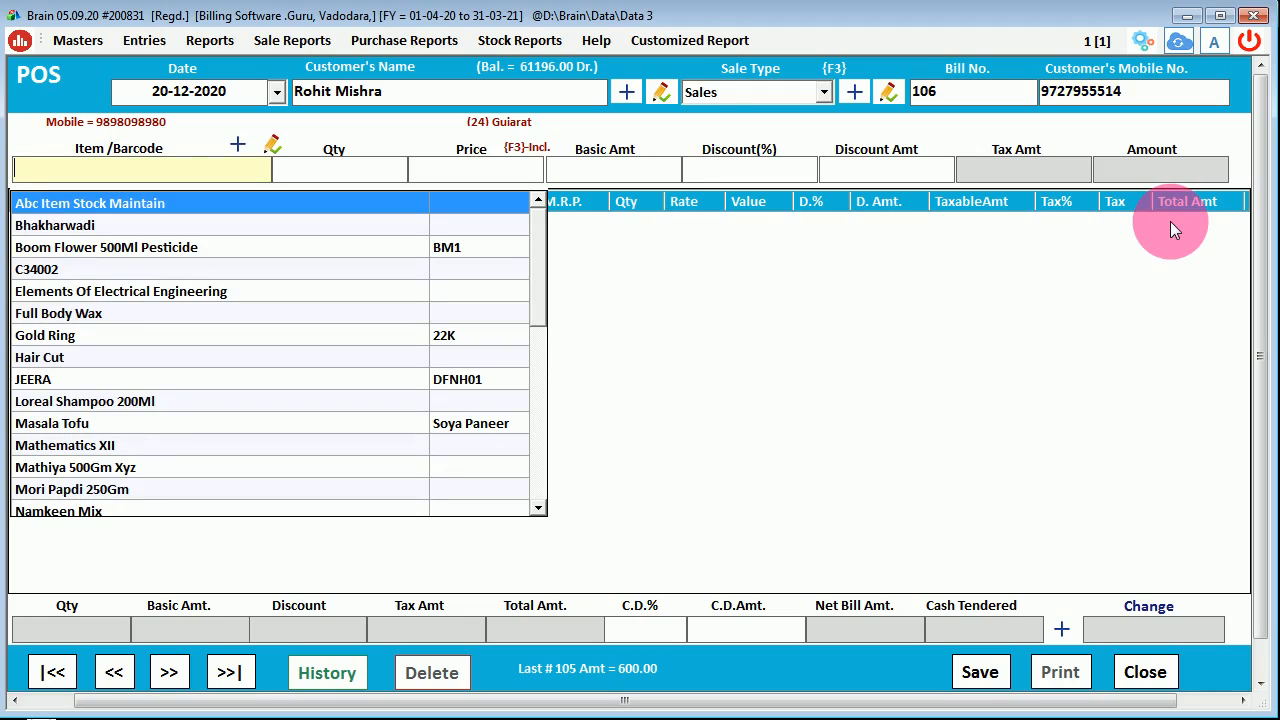
{"action": "left_click", "coordinate": [646, 426]}
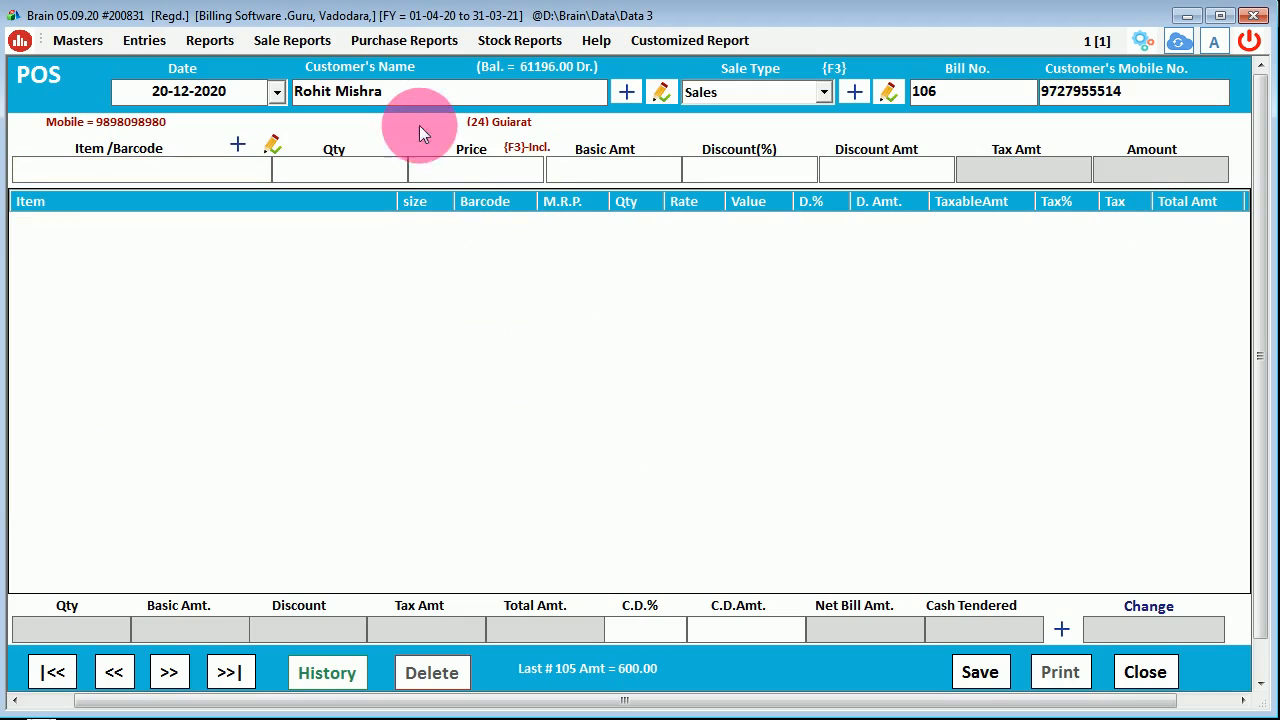
{"action": "left_click", "coordinate": [424, 102]}
{"action": "left_click_drag", "start_coordinate": [424, 105], "coordinate": [213, 71]}
{"action": "key", "text": "BackSpace"}
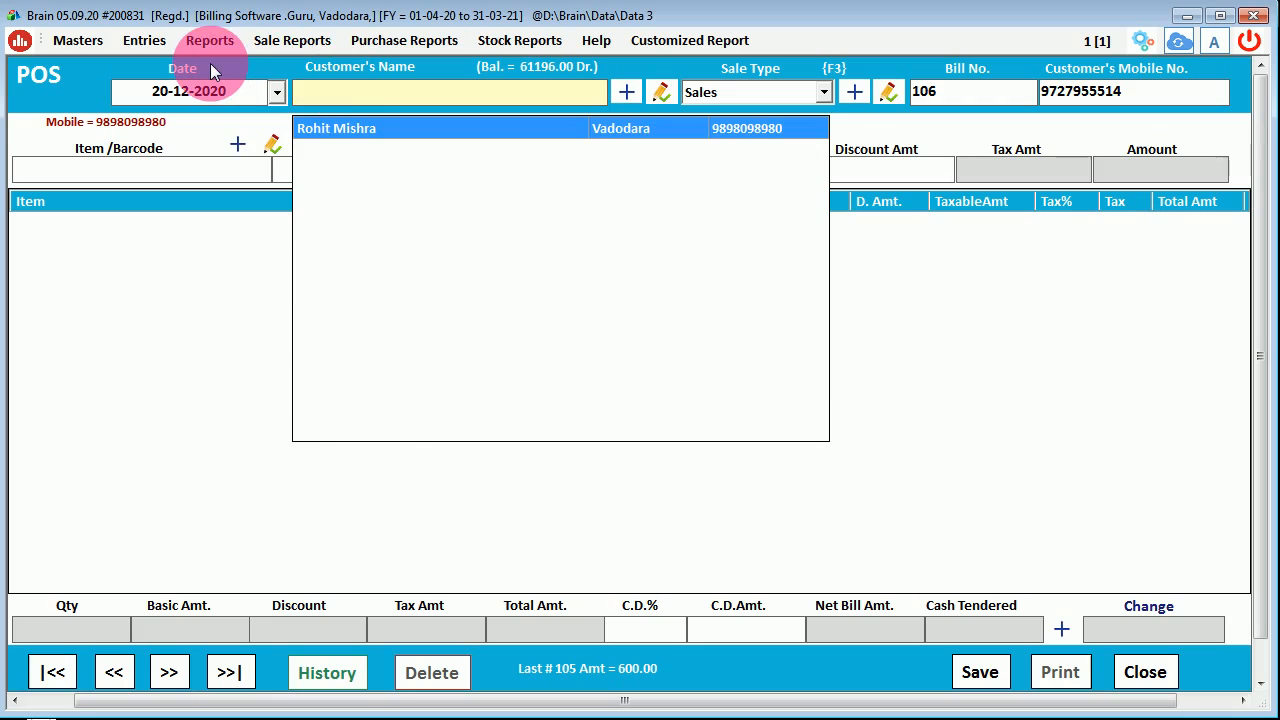
{"action": "left_click", "coordinate": [982, 459]}
- Create and save customer account 'Ztest 123', then accept it on bill 106 and check its name and mobile
{"action": "left_click", "coordinate": [626, 92]}
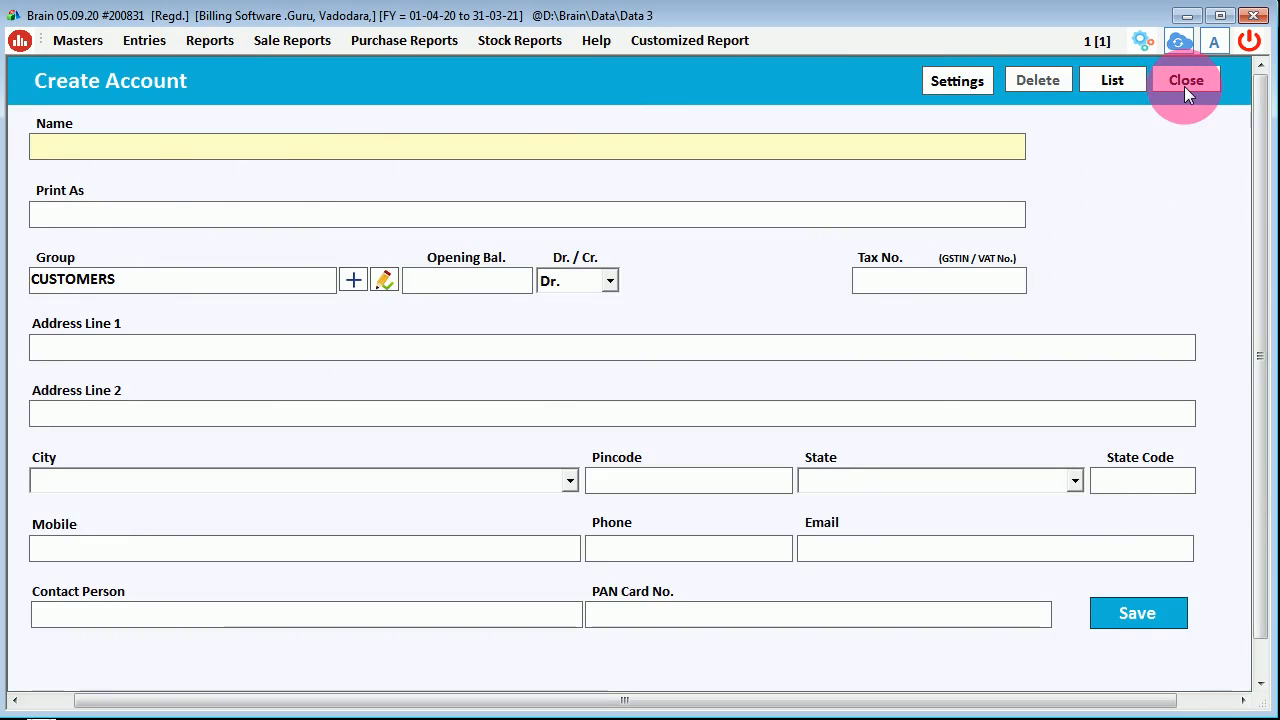
{"action": "type", "text": "ztest"}
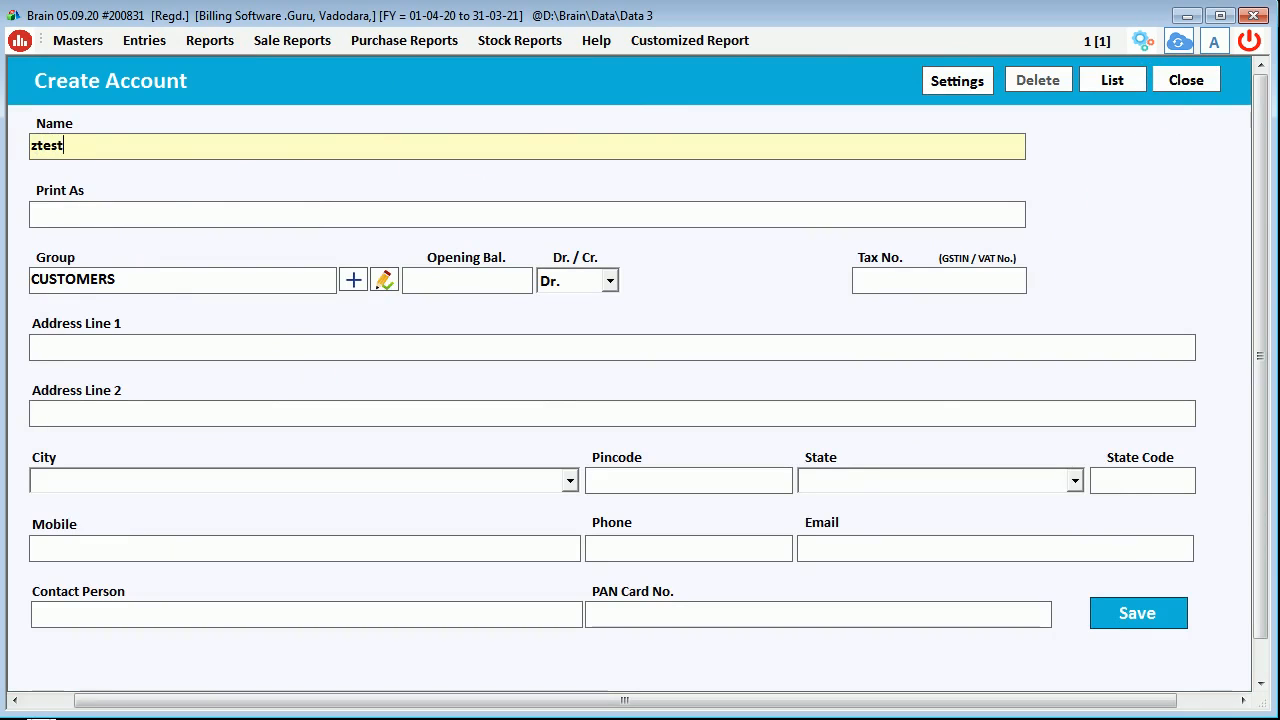
{"action": "type", "text": " 123"}
{"action": "key", "text": "Return"}
{"action": "key", "text": "Return"}
{"action": "key", "text": "Return"}
{"action": "key", "text": "Return"}
{"action": "key", "text": "Return"}
{"action": "key", "text": "Return"}
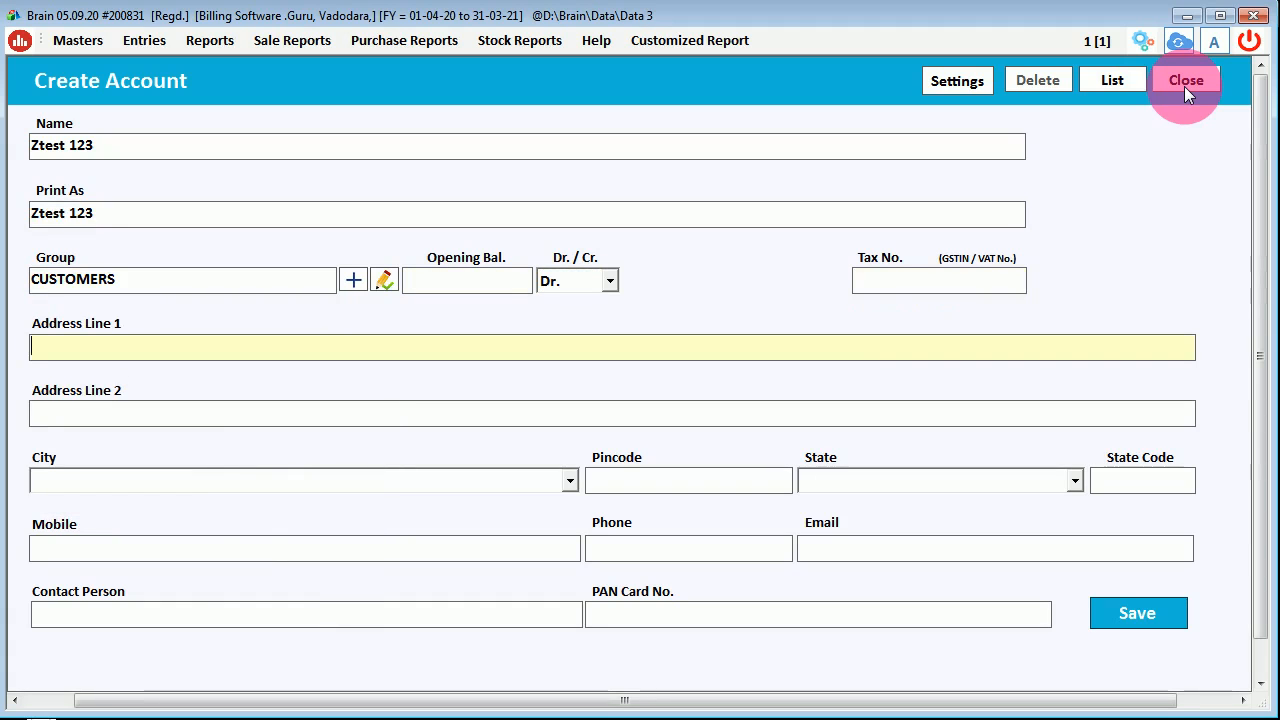
{"action": "left_click", "coordinate": [1115, 612]}
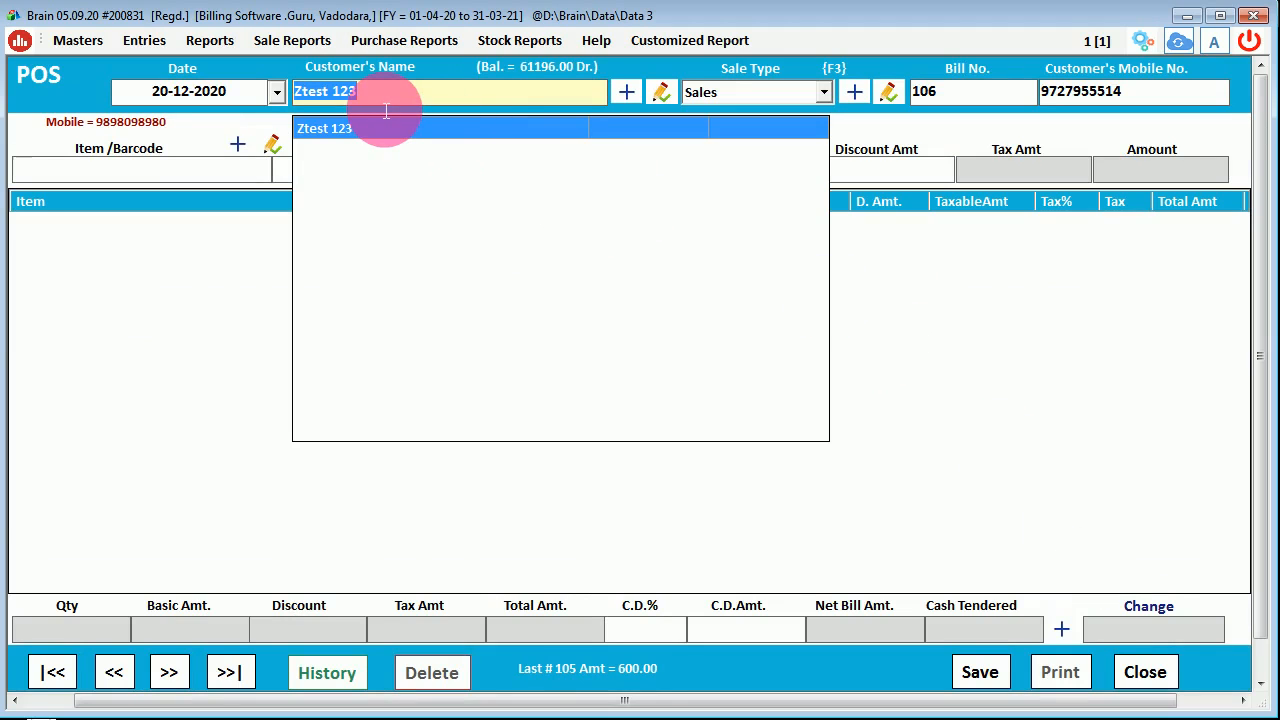
{"action": "key", "text": "Return"}
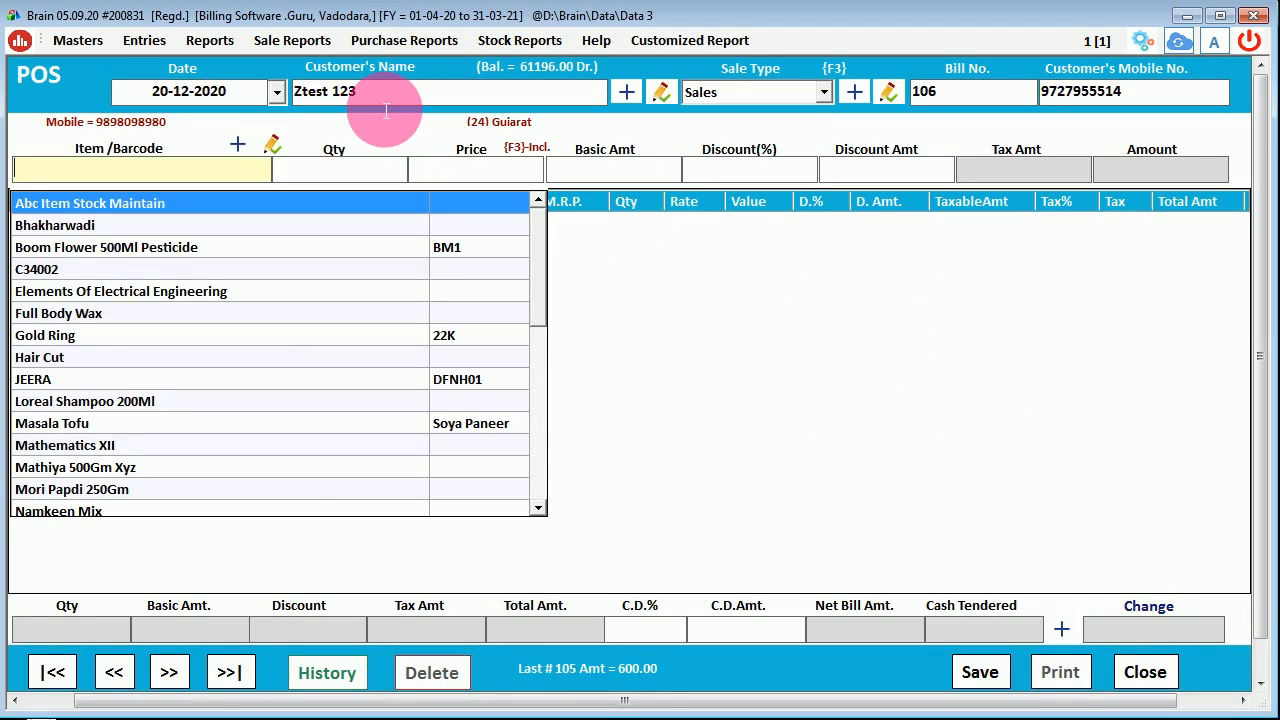
{"action": "left_click", "coordinate": [678, 357]}
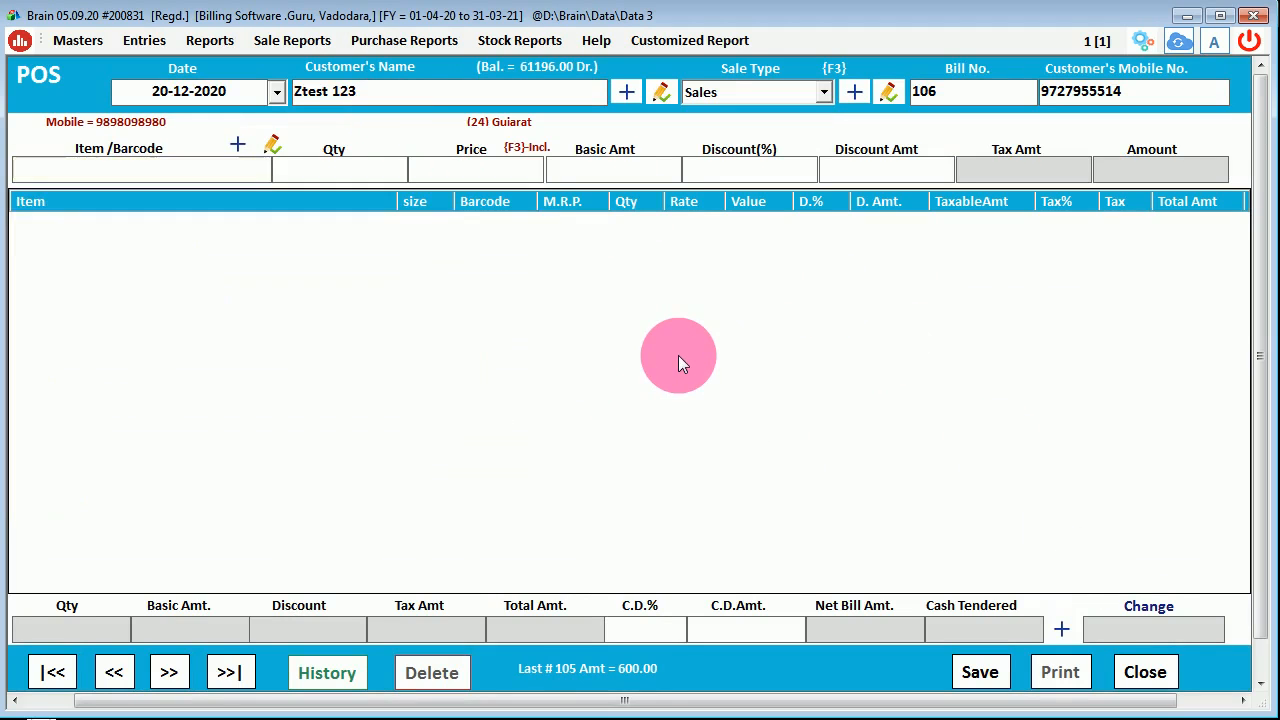
{"action": "left_click", "coordinate": [369, 97]}
{"action": "left_click_drag", "start_coordinate": [369, 101], "coordinate": [189, 74]}
{"action": "left_click", "coordinate": [987, 443]}
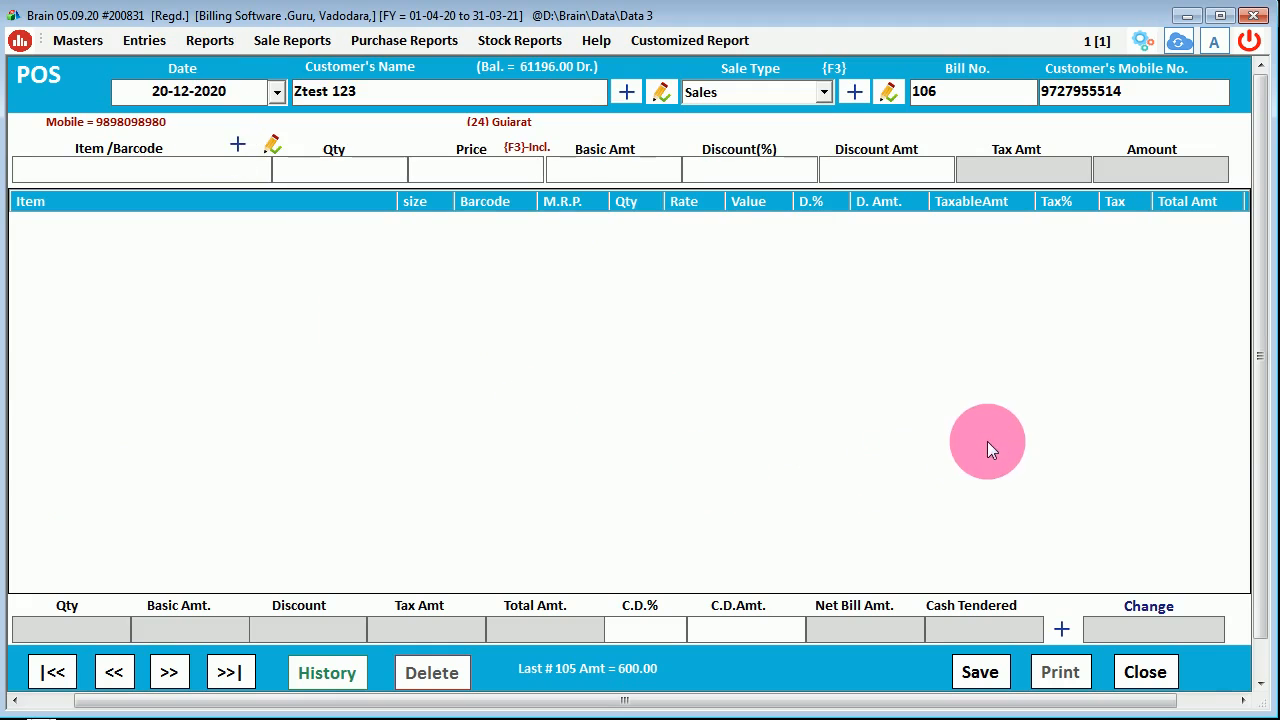
{"action": "left_click", "coordinate": [1150, 95]}
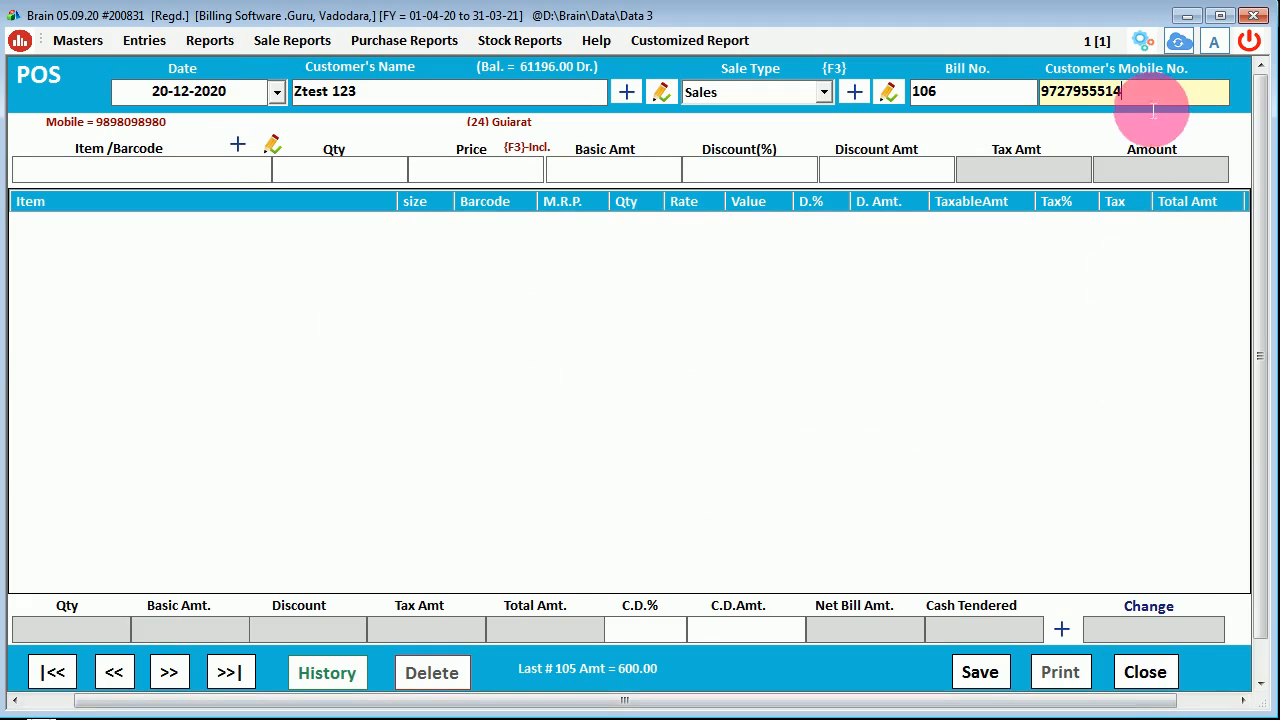
- Switch 'Prompt to Input Customer Details' ON in POS General settings, apply, and close the options
{"action": "left_click", "coordinate": [1141, 42]}
{"action": "left_click", "coordinate": [217, 153]}
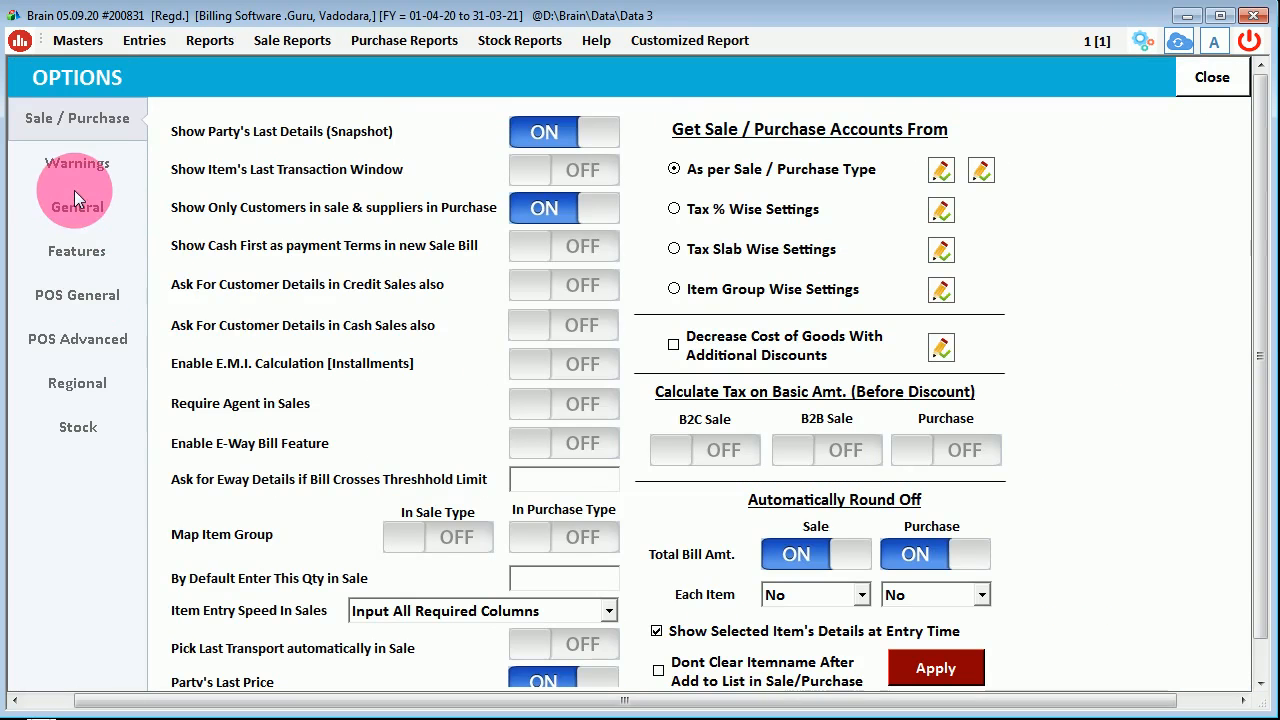
{"action": "left_click", "coordinate": [77, 294]}
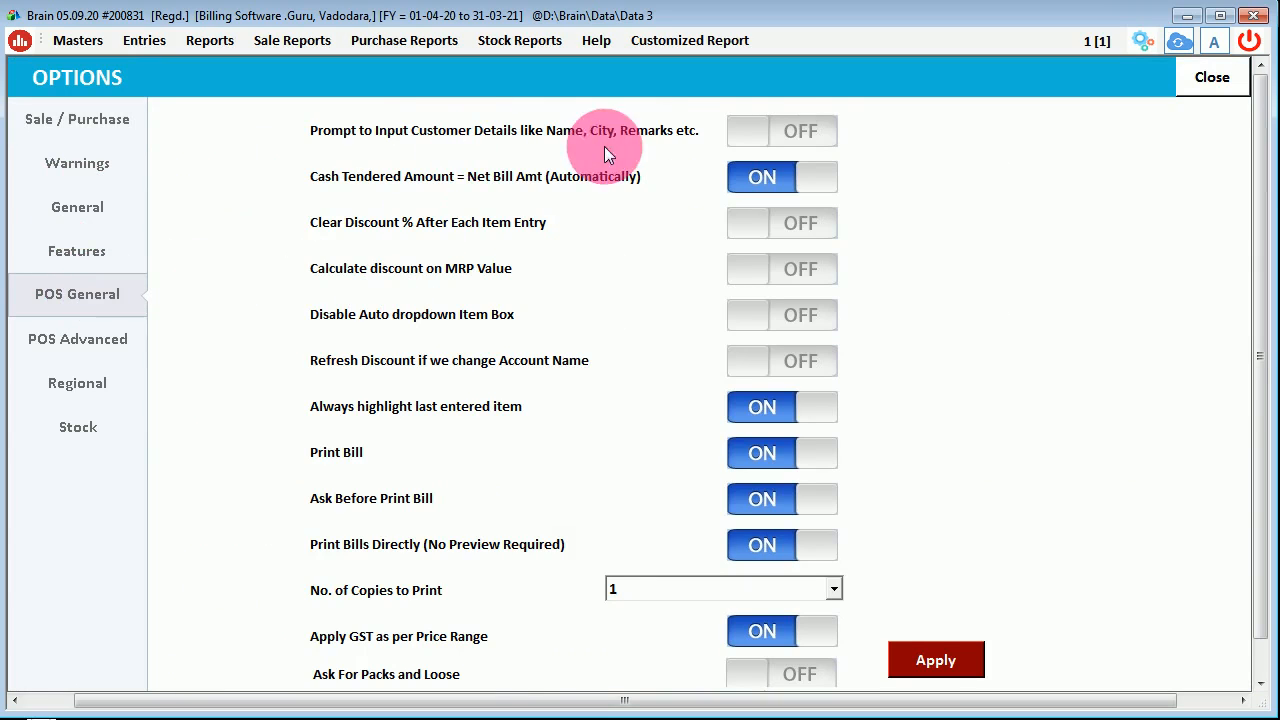
{"action": "left_click", "coordinate": [798, 136]}
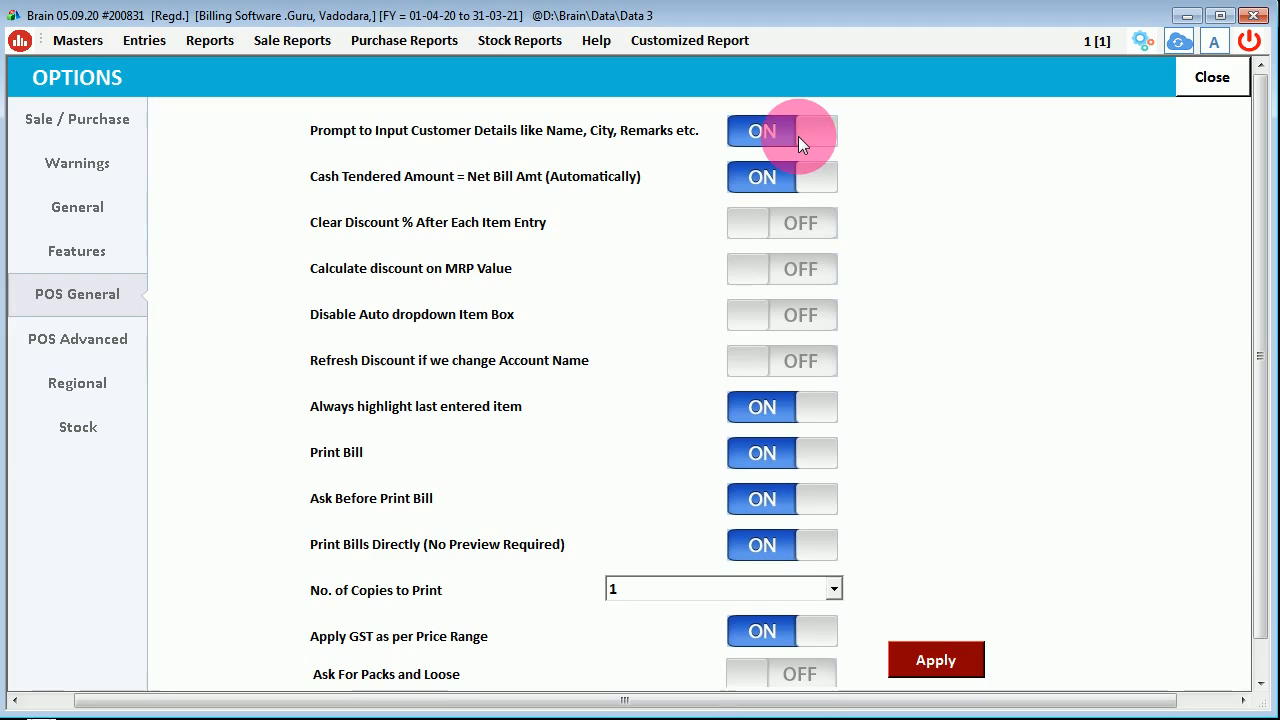
{"action": "left_click", "coordinate": [944, 664]}
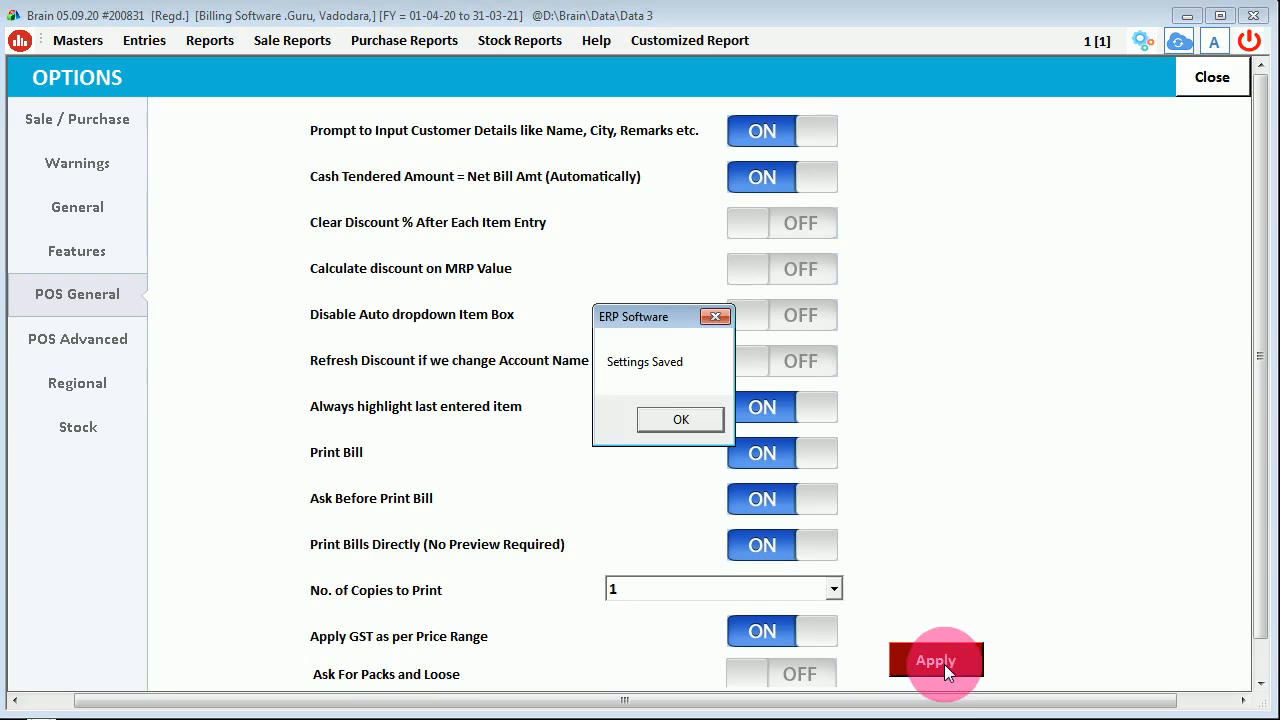
{"action": "left_click", "coordinate": [693, 413]}
{"action": "left_click", "coordinate": [1212, 77]}
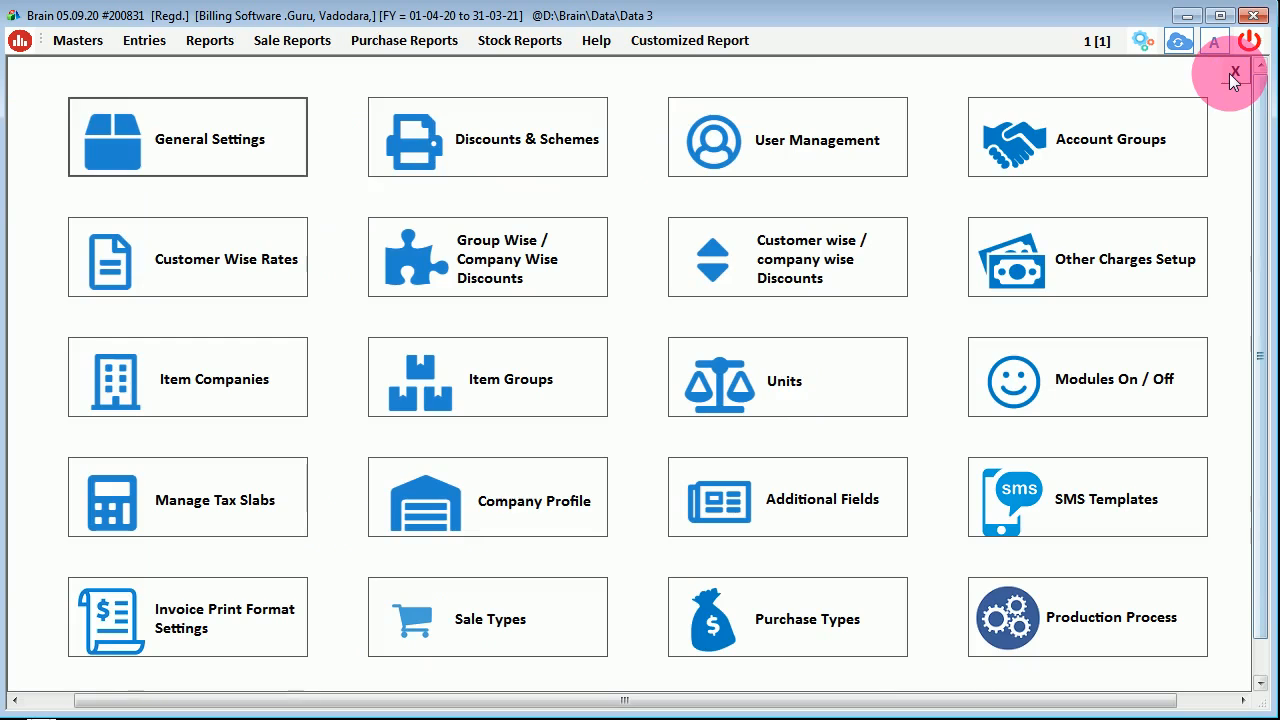
{"action": "left_click", "coordinate": [1238, 79]}
- Start a new Point of Sale bill, enter a mobile number, and fill the customer's name in the details prompt
{"action": "left_click", "coordinate": [1145, 672]}
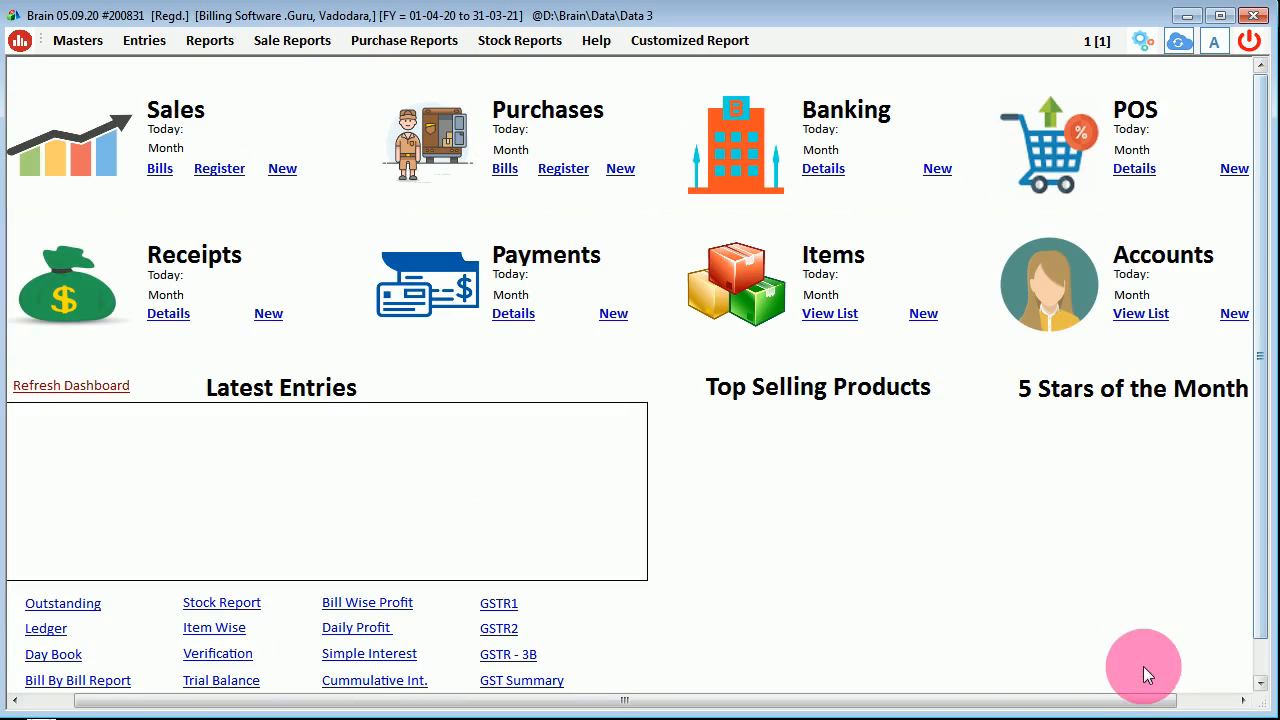
{"action": "left_click", "coordinate": [144, 40]}
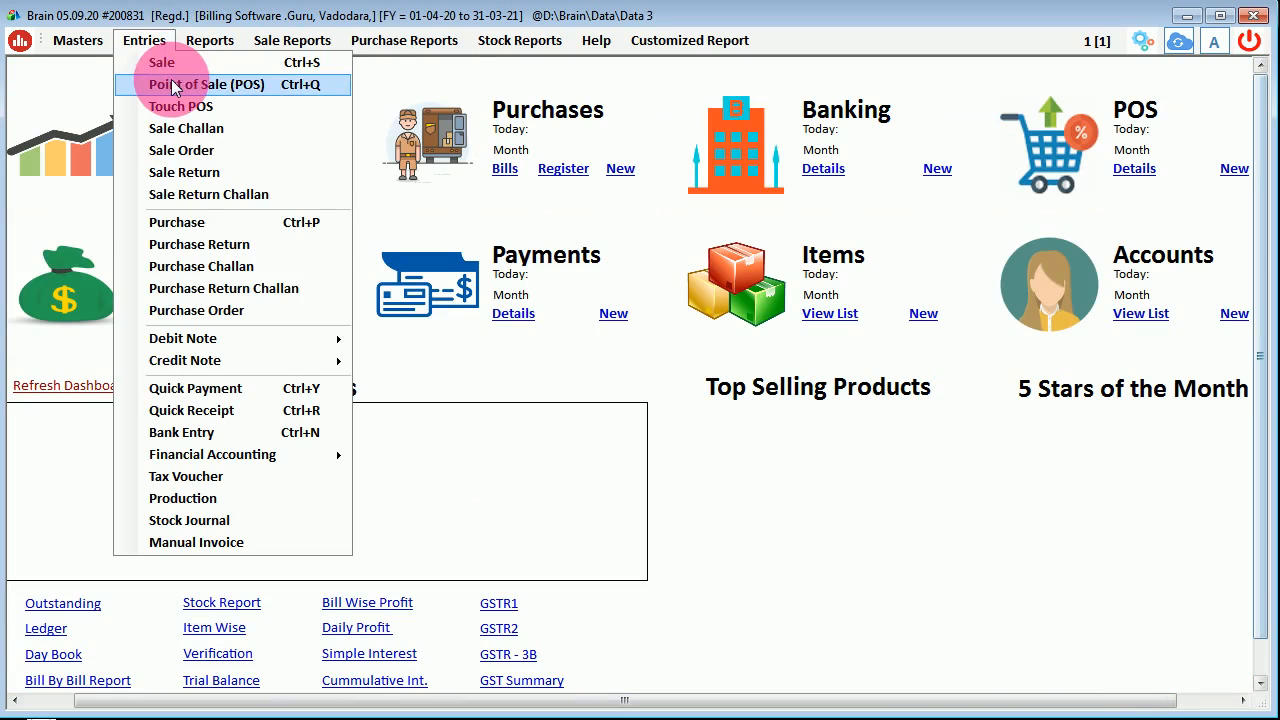
{"action": "left_click", "coordinate": [149, 83]}
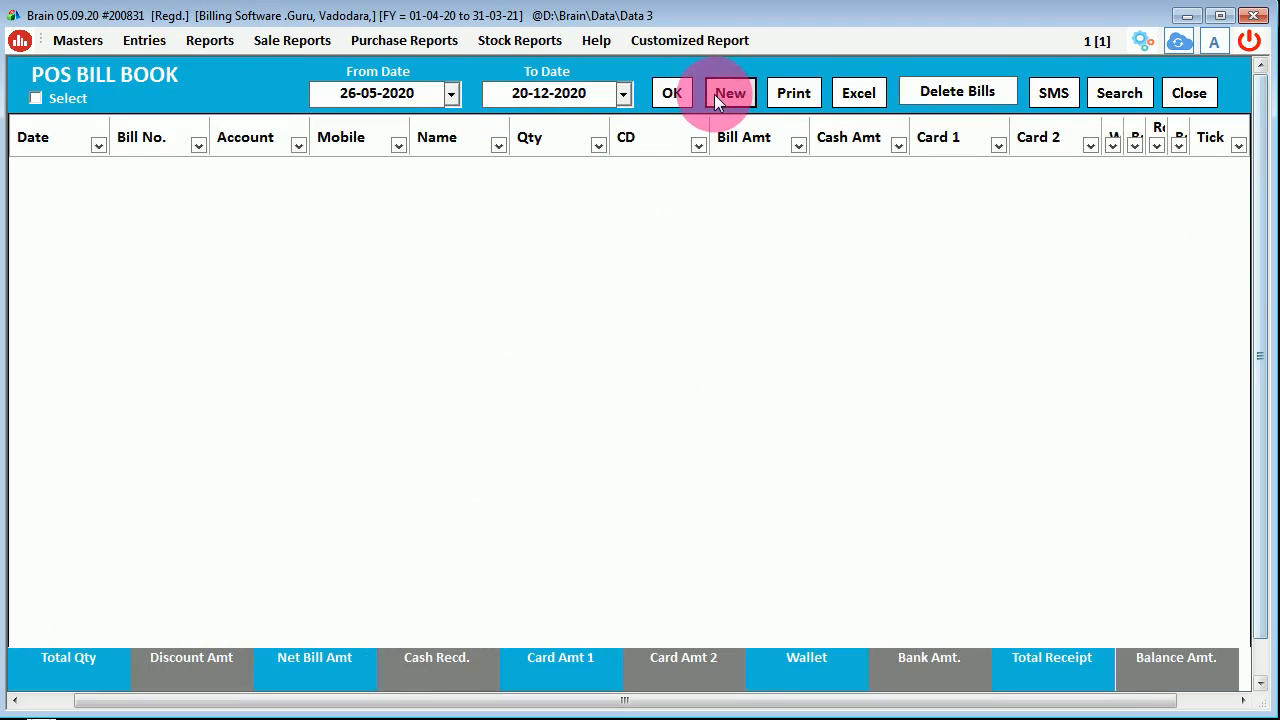
{"action": "left_click", "coordinate": [1128, 91]}
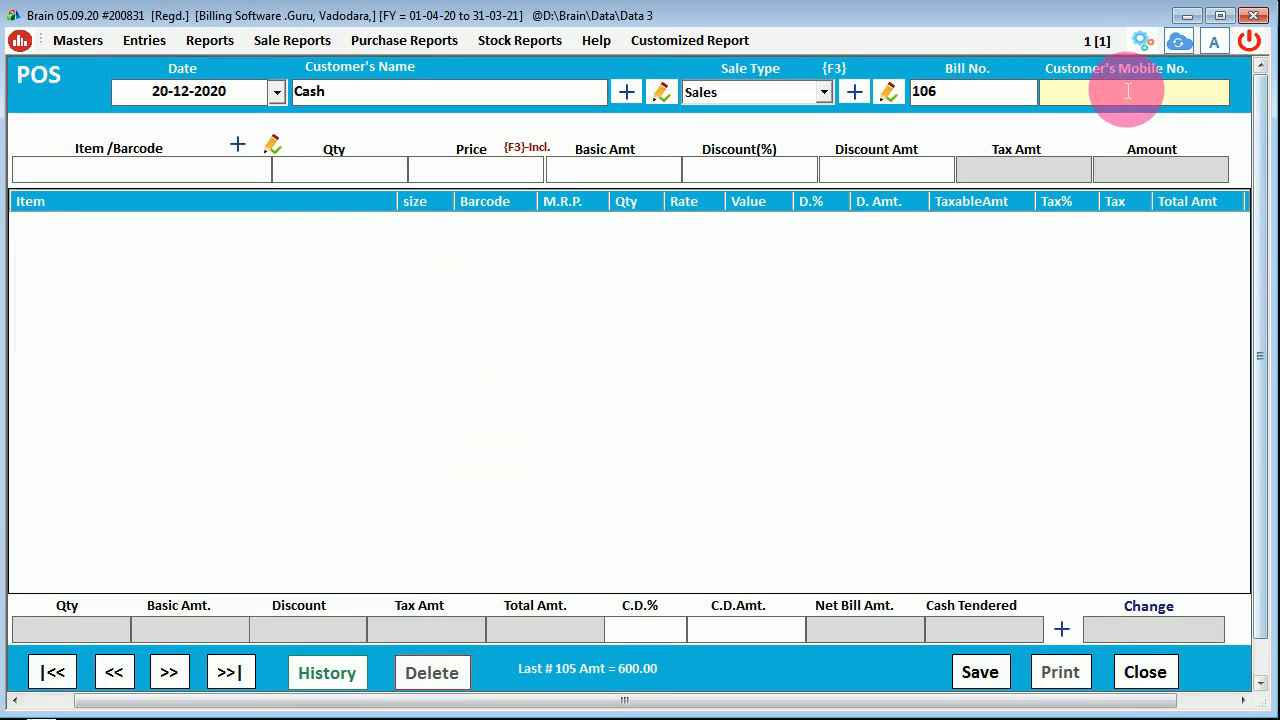
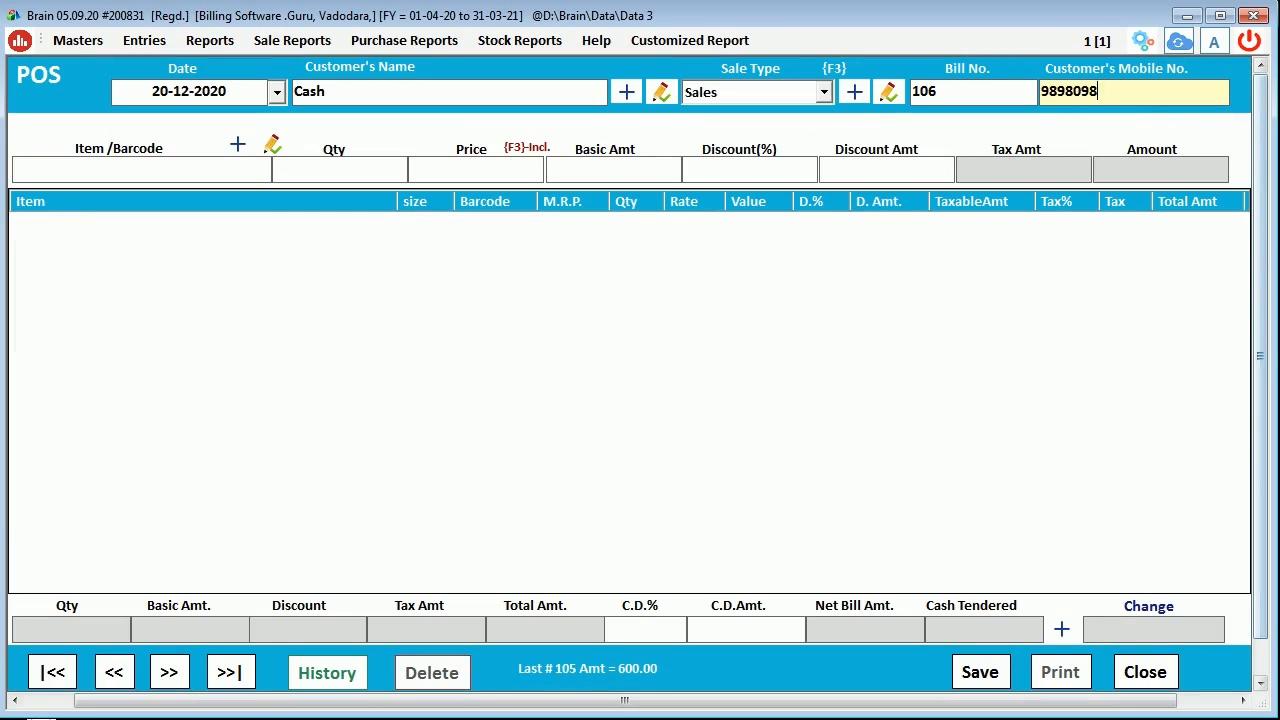
{"action": "left_click", "coordinate": [1128, 91]}
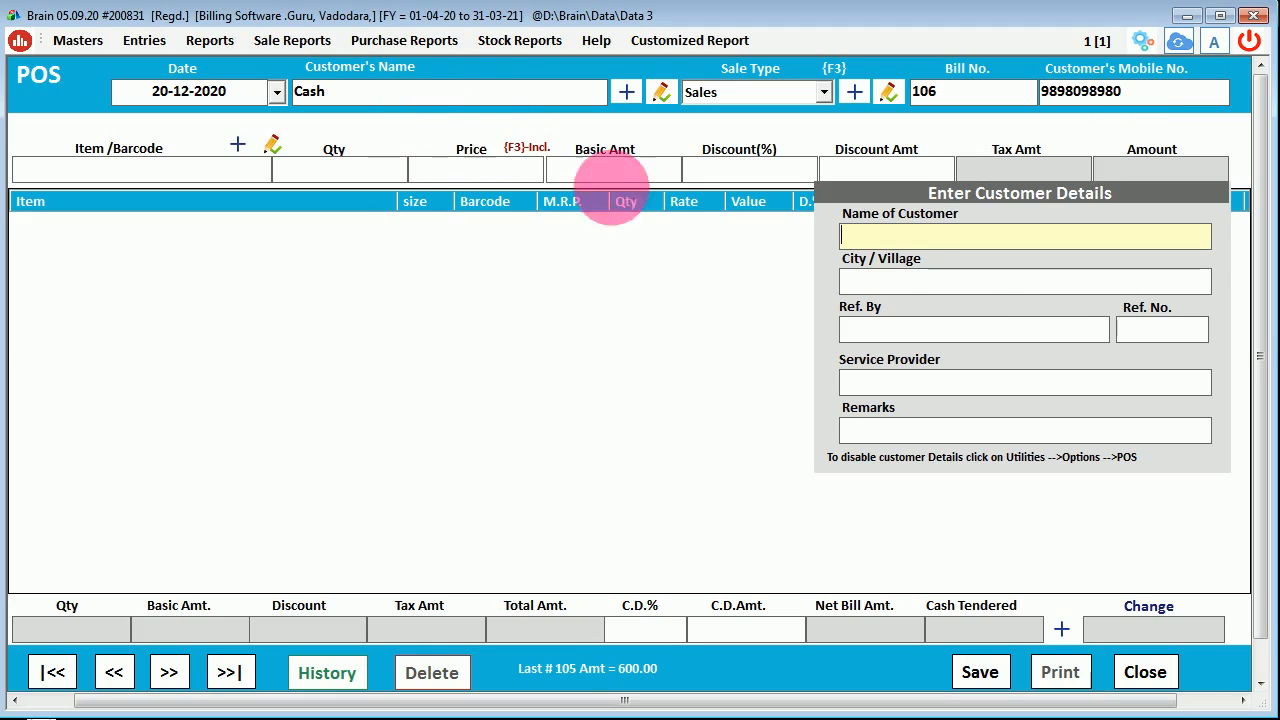
{"action": "type", "text": "Ramesh"}
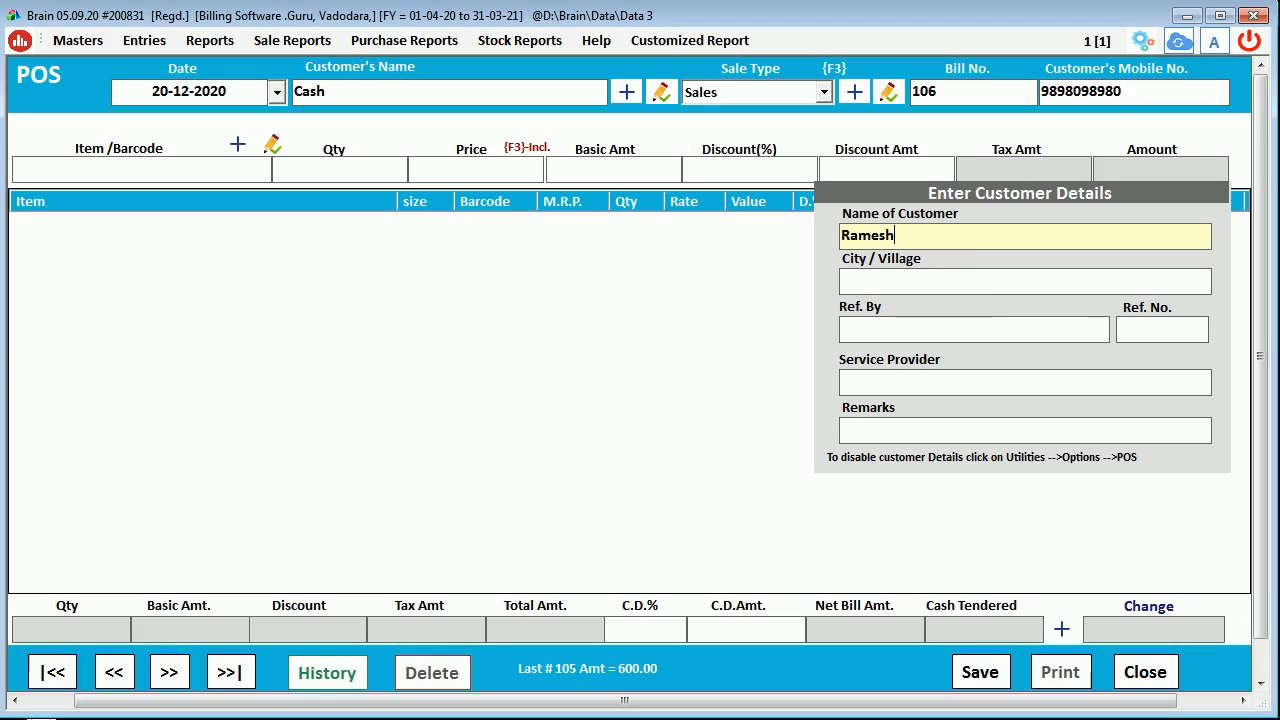
{"action": "key", "text": "Return"}
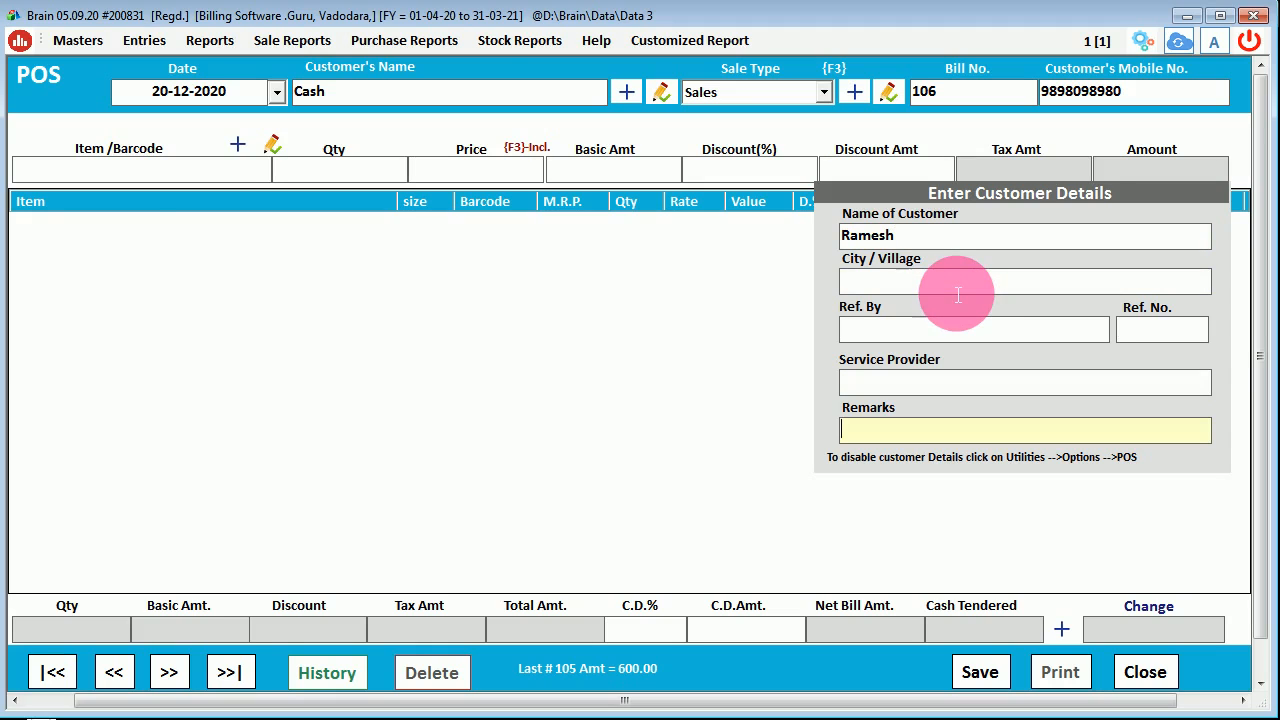
{"action": "key", "text": "Return"}
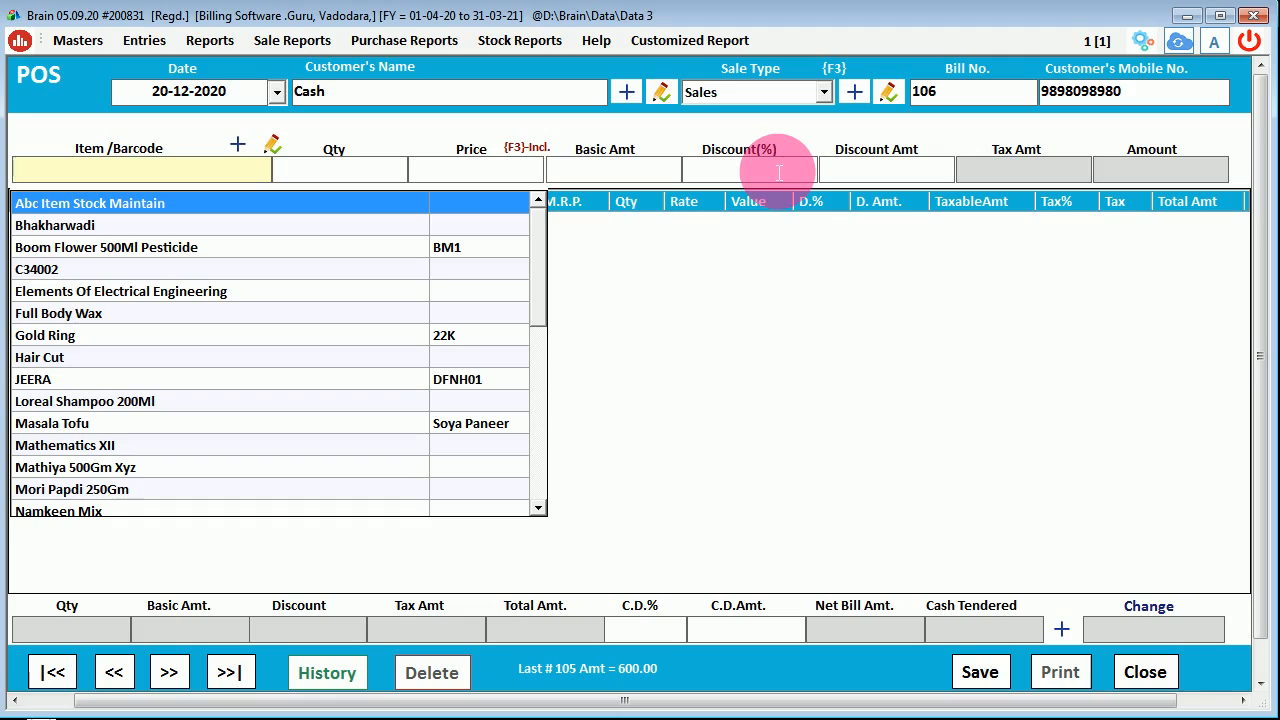
- Check the item list and customer fields, then close the POS bill without saving
{"action": "left_click", "coordinate": [993, 488]}
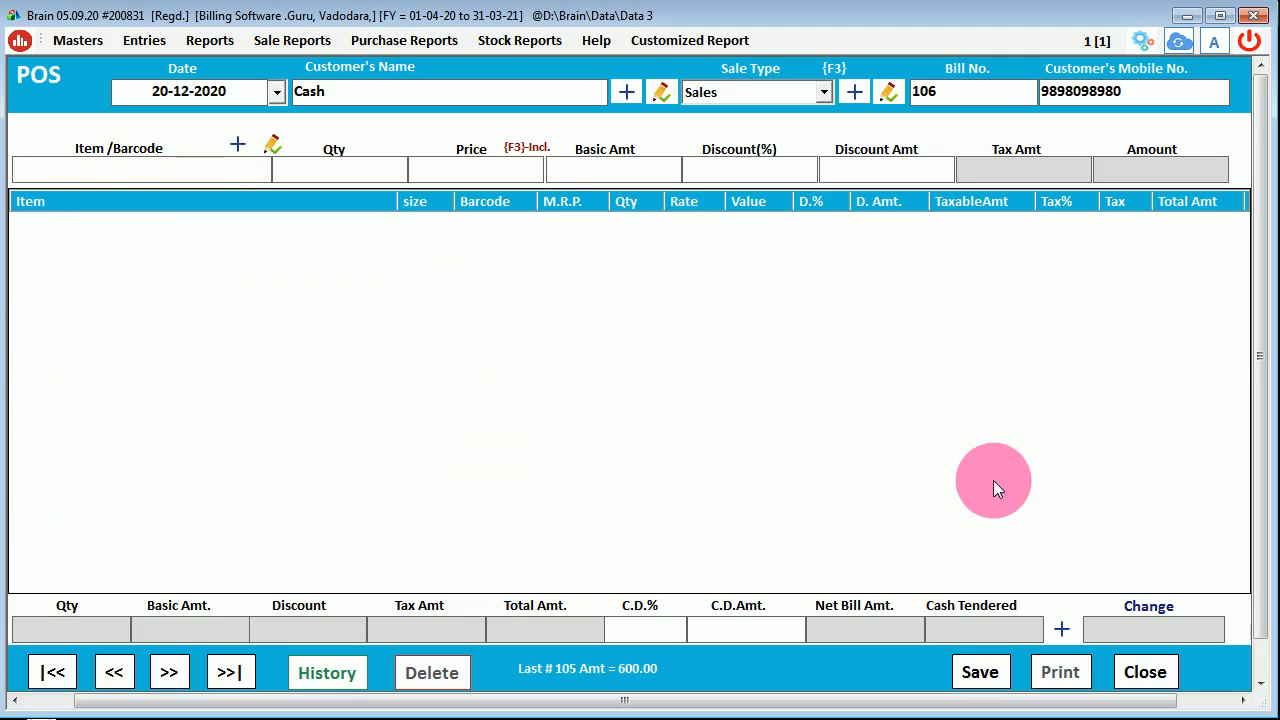
{"action": "left_click", "coordinate": [139, 175]}
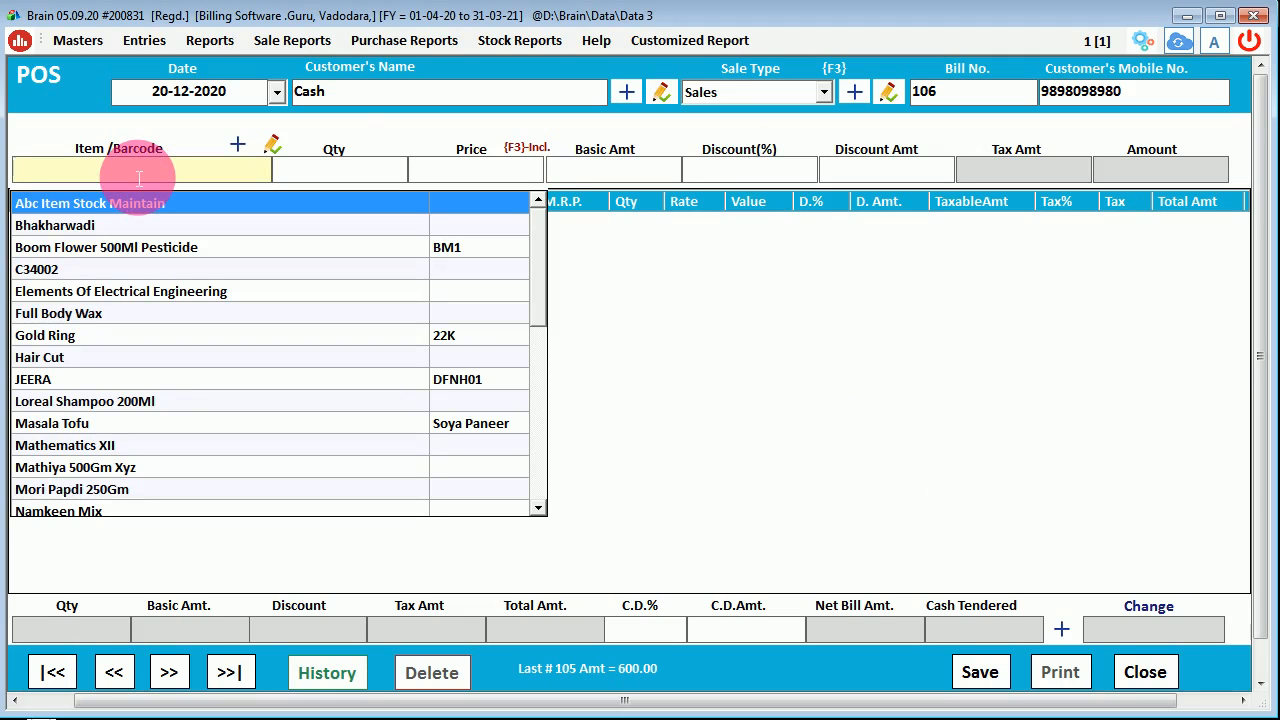
{"action": "left_click", "coordinate": [346, 95]}
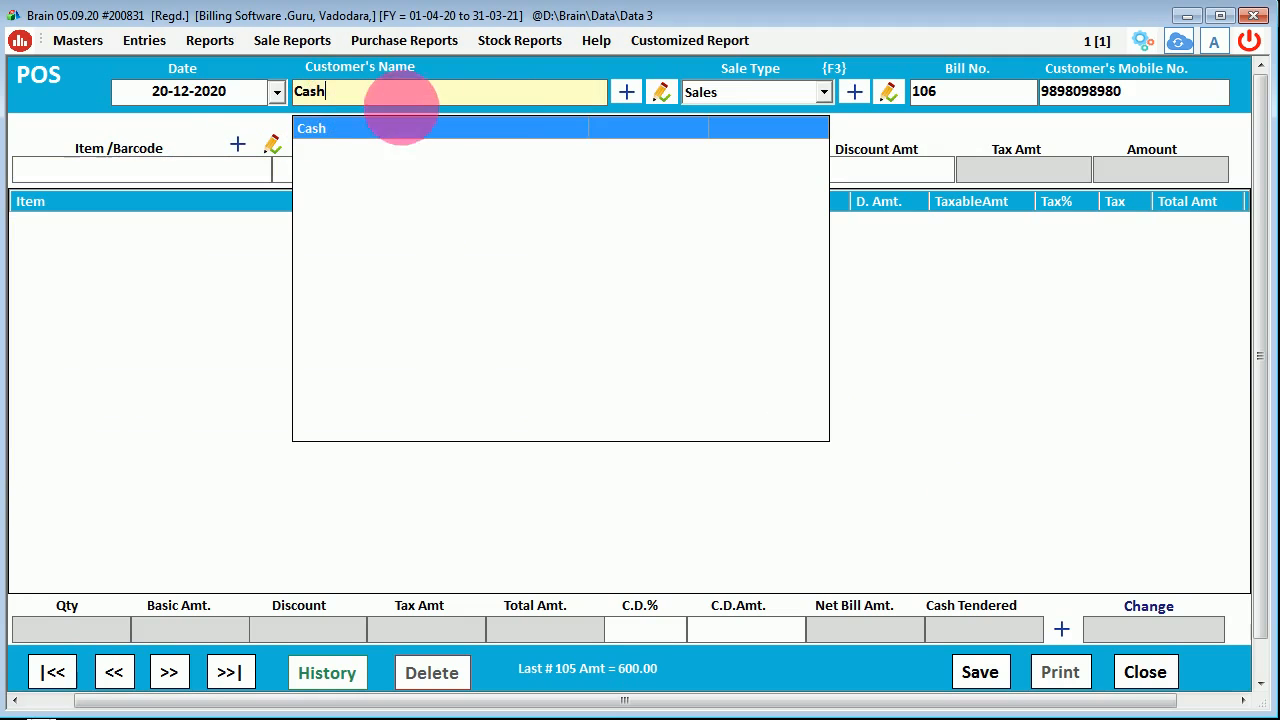
{"action": "left_click", "coordinate": [150, 100]}
{"action": "left_click", "coordinate": [390, 102]}
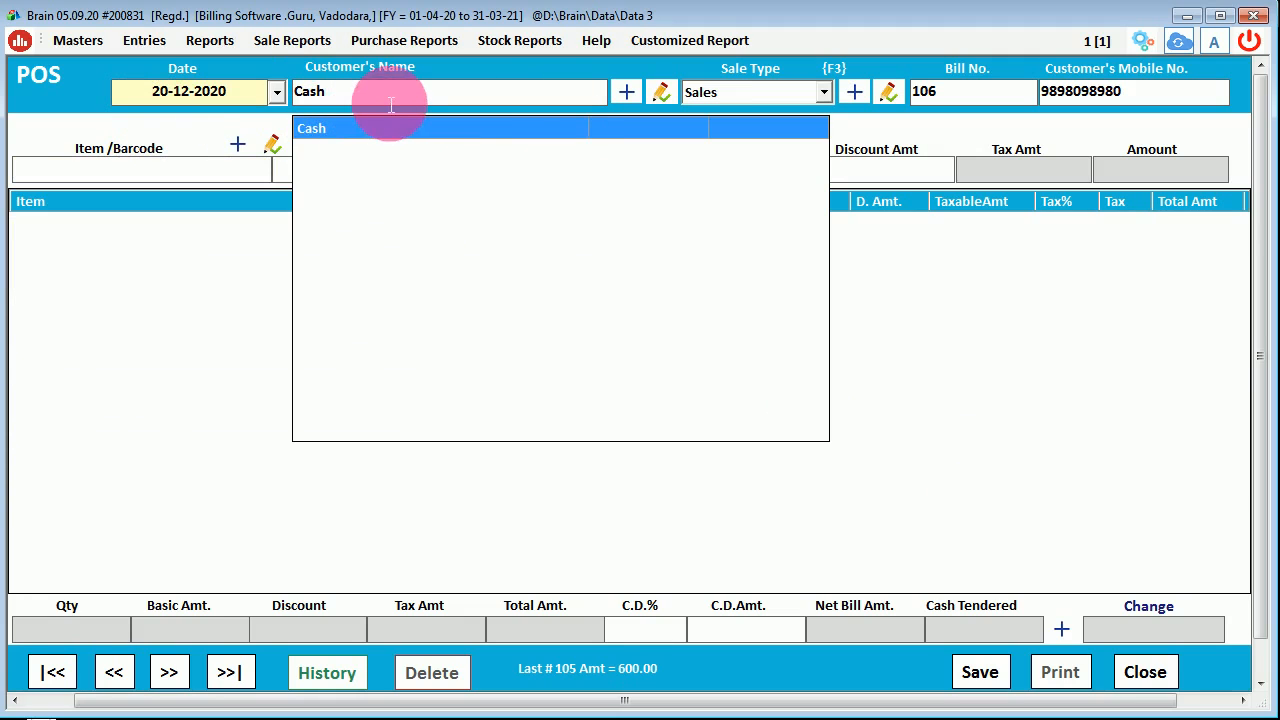
{"action": "left_click", "coordinate": [880, 300]}
{"action": "left_click", "coordinate": [1098, 91]}
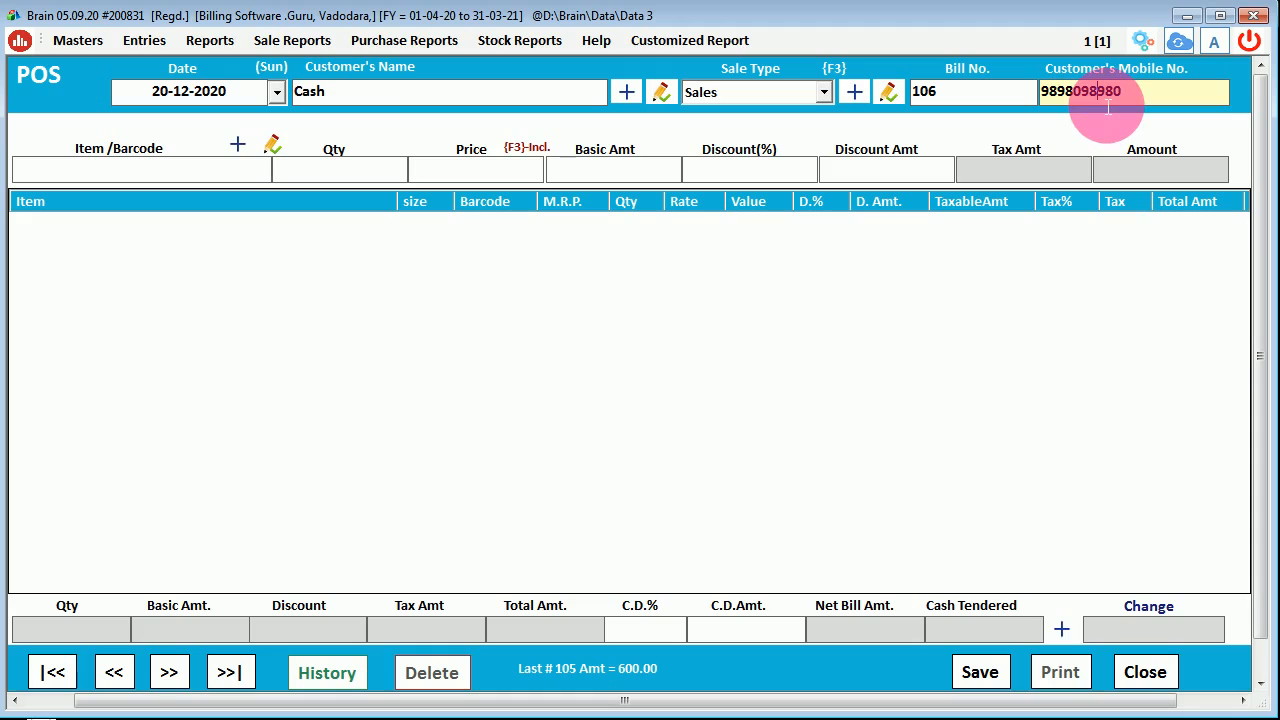
{"action": "left_click", "coordinate": [1140, 674]}
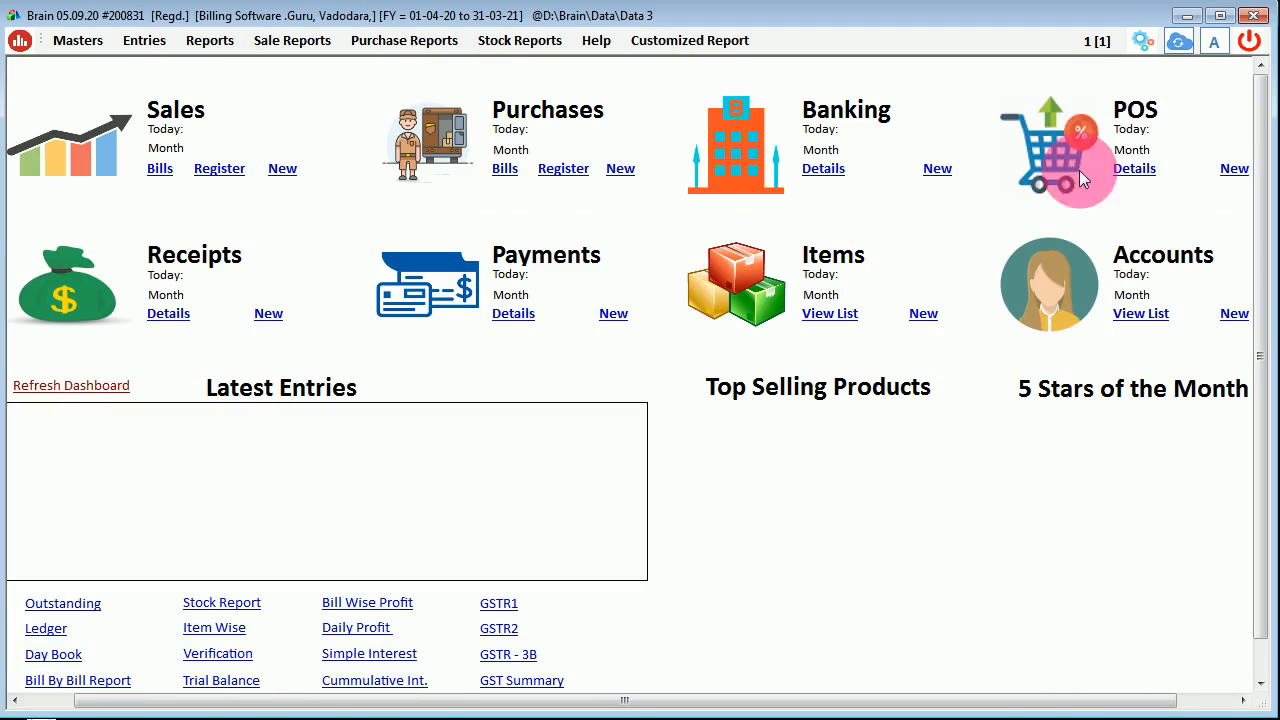
- In the POS Advanced settings, untick Skip Date and Skip Bill No
{"action": "left_click", "coordinate": [1143, 40]}
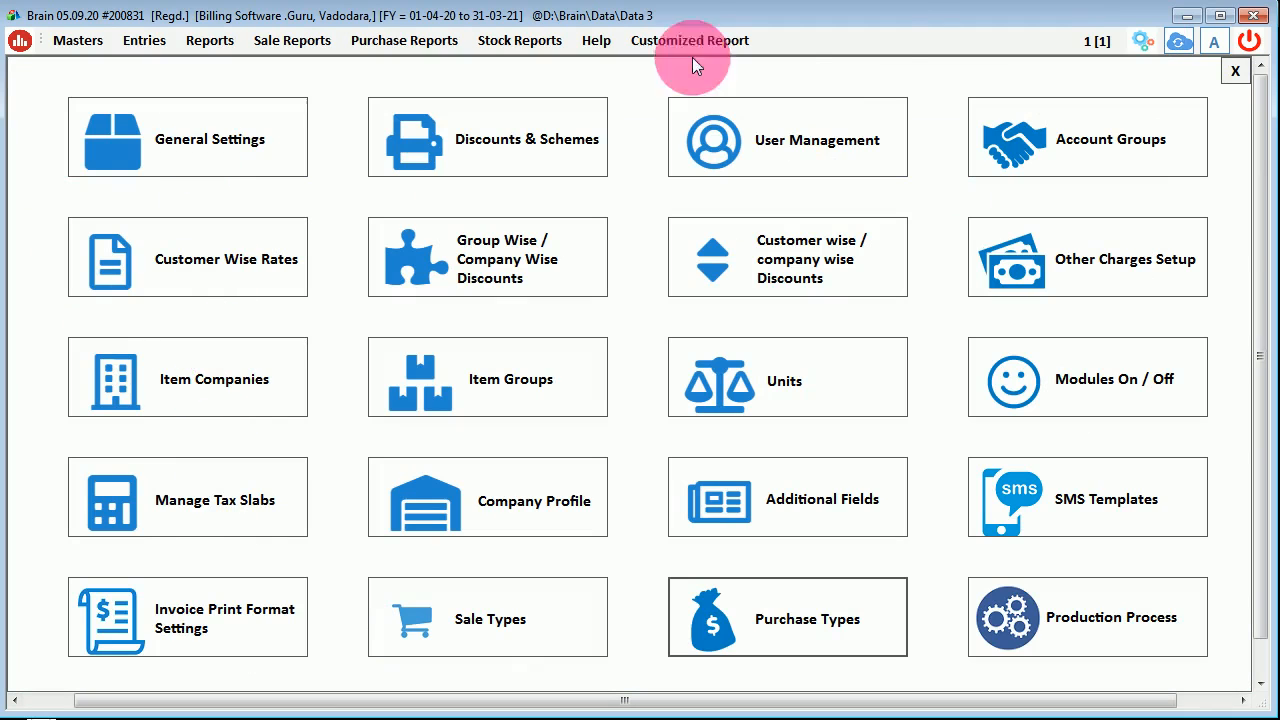
{"action": "left_click", "coordinate": [222, 155]}
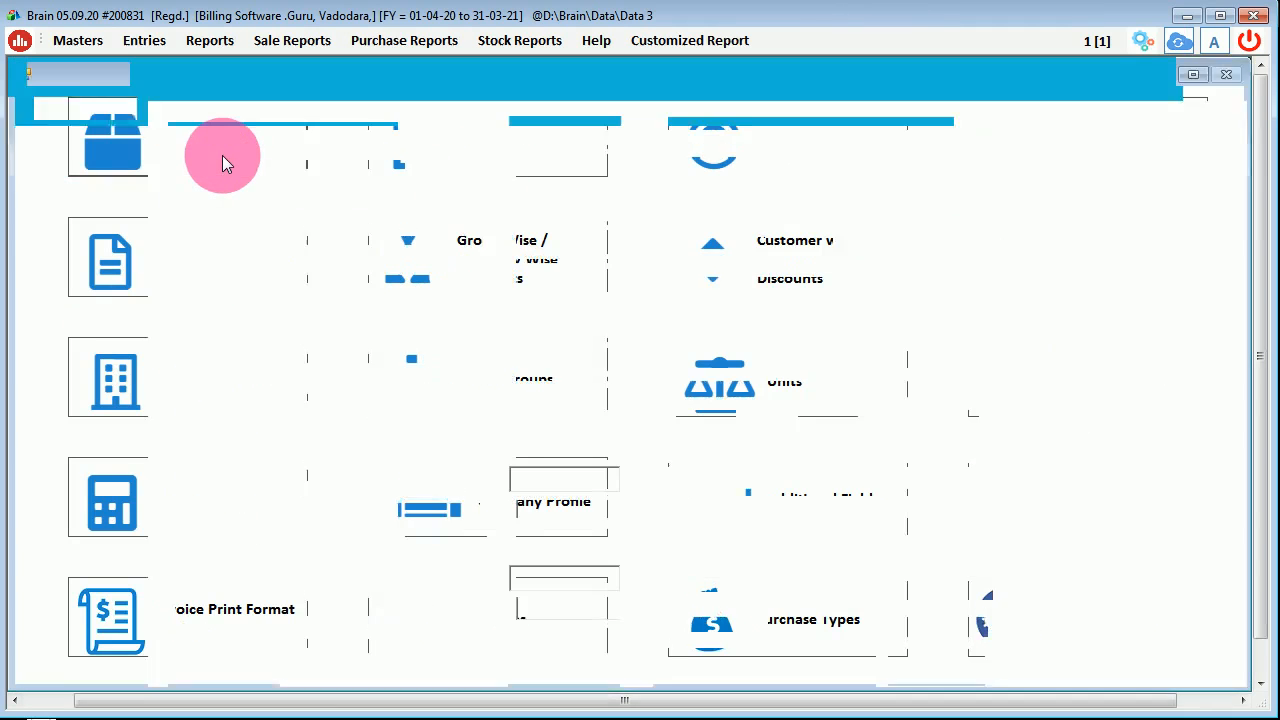
{"action": "left_click", "coordinate": [74, 341]}
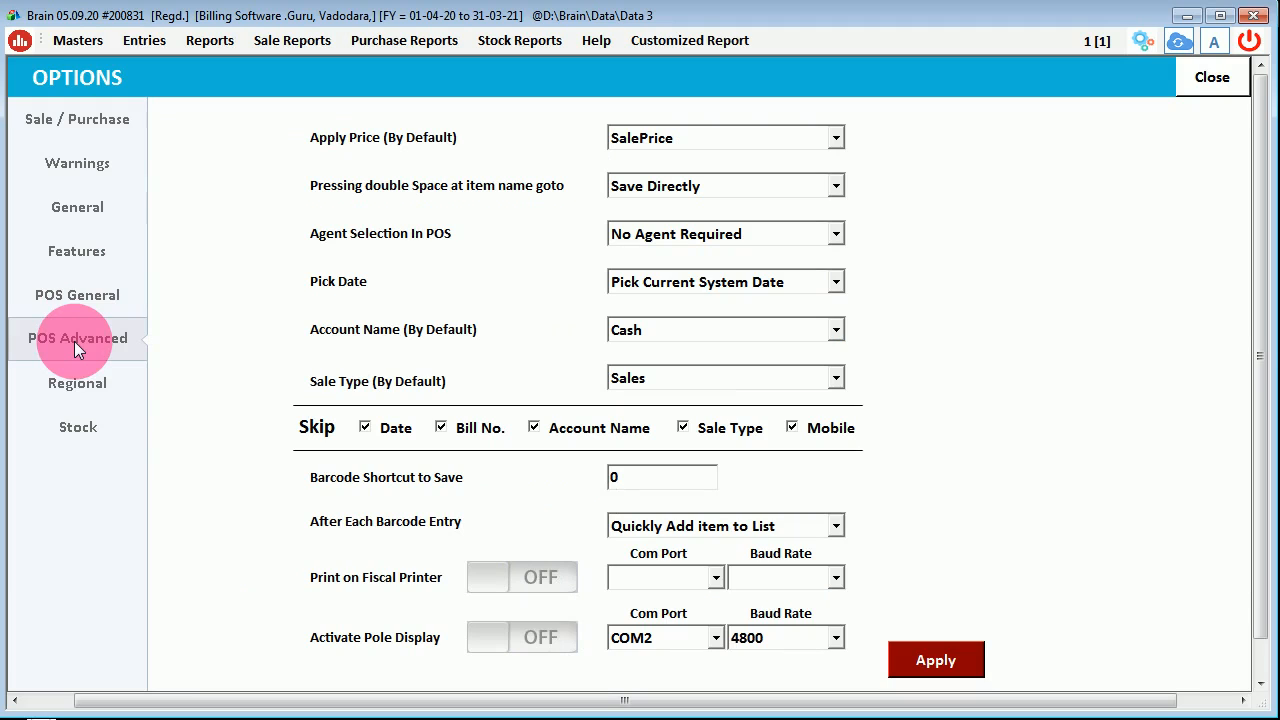
{"action": "left_click", "coordinate": [392, 429]}
{"action": "left_click", "coordinate": [441, 430]}
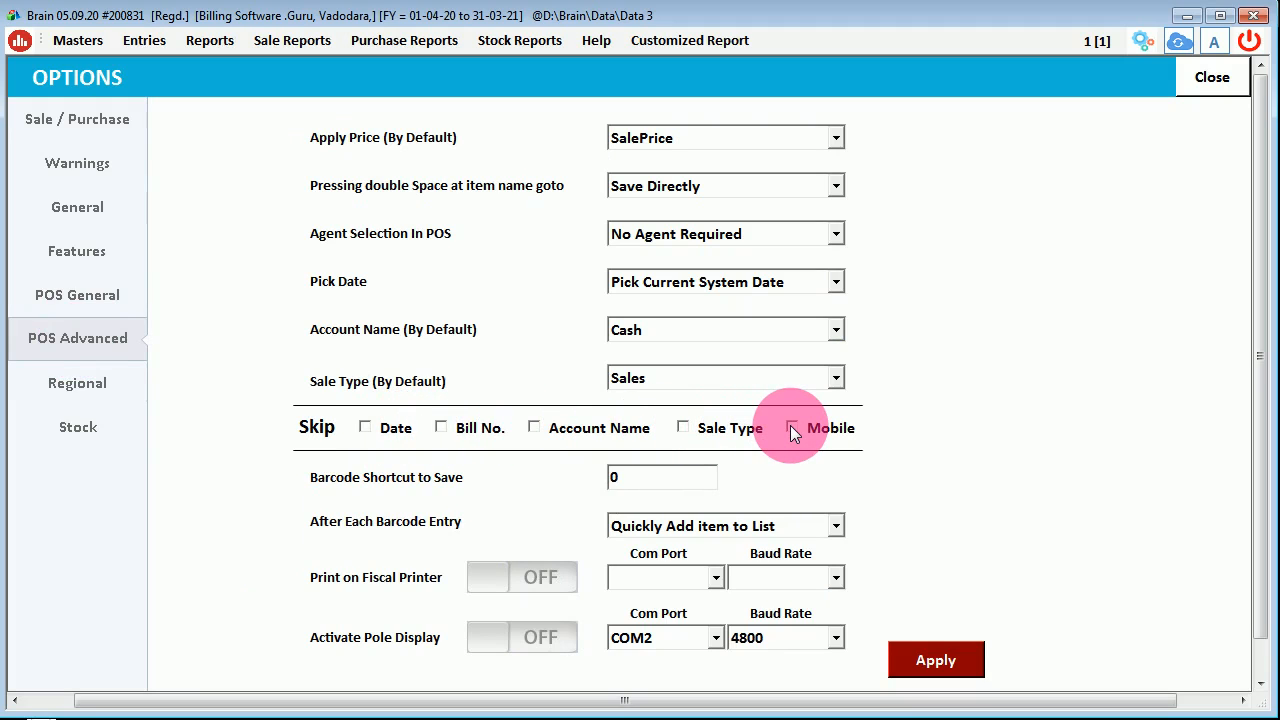
- Set After Each Barcode Entry to 'Only Ask For Qty and skip Rest'
{"action": "left_click", "coordinate": [689, 527]}
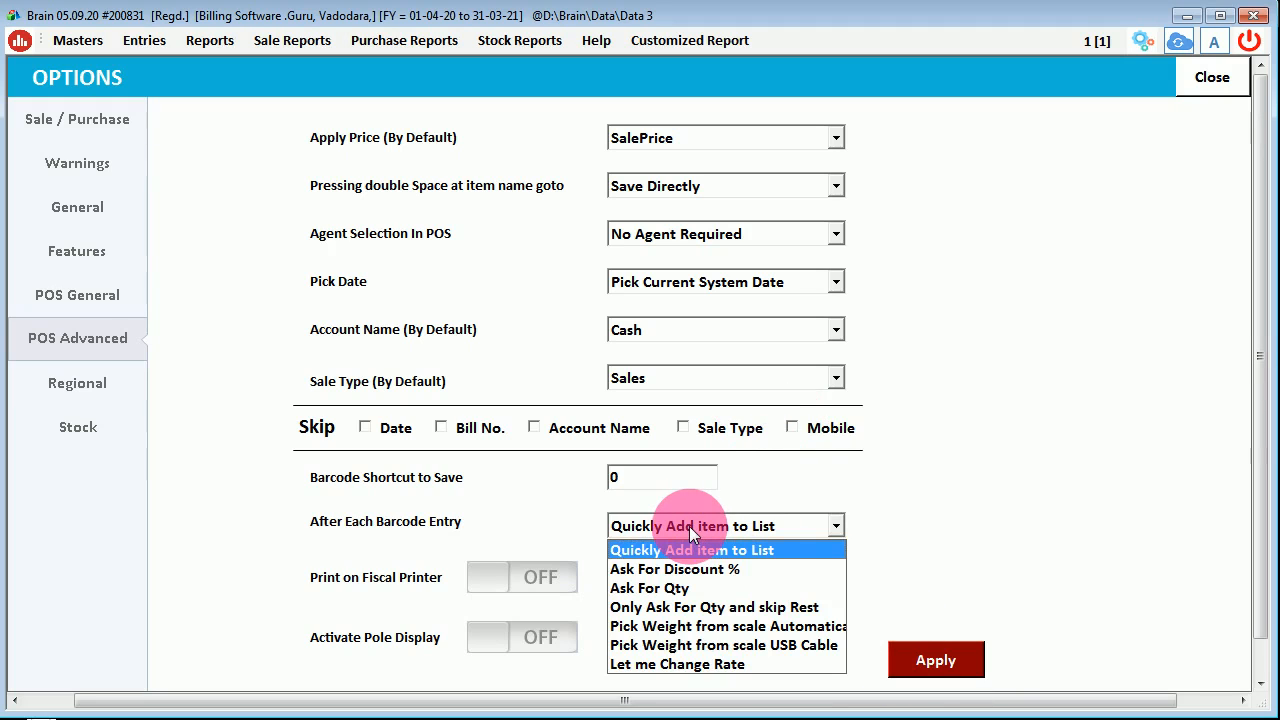
{"action": "left_click", "coordinate": [762, 608]}
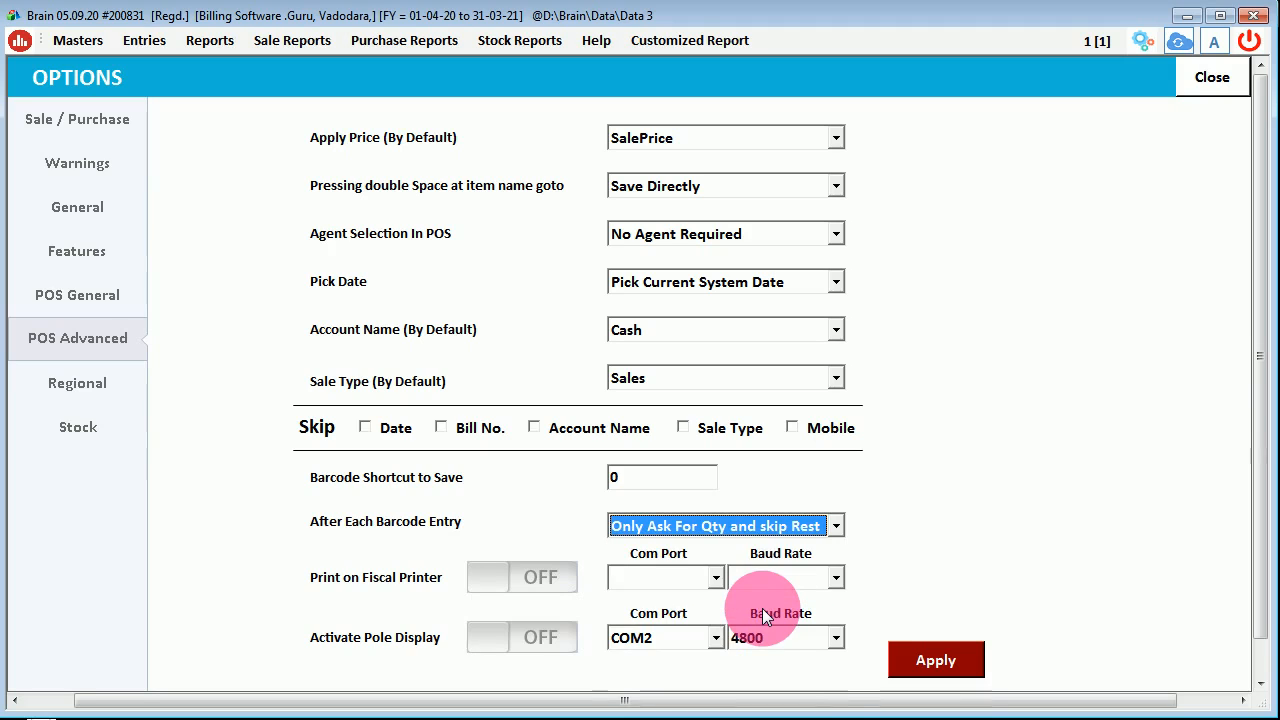
{"action": "left_click", "coordinate": [737, 140]}
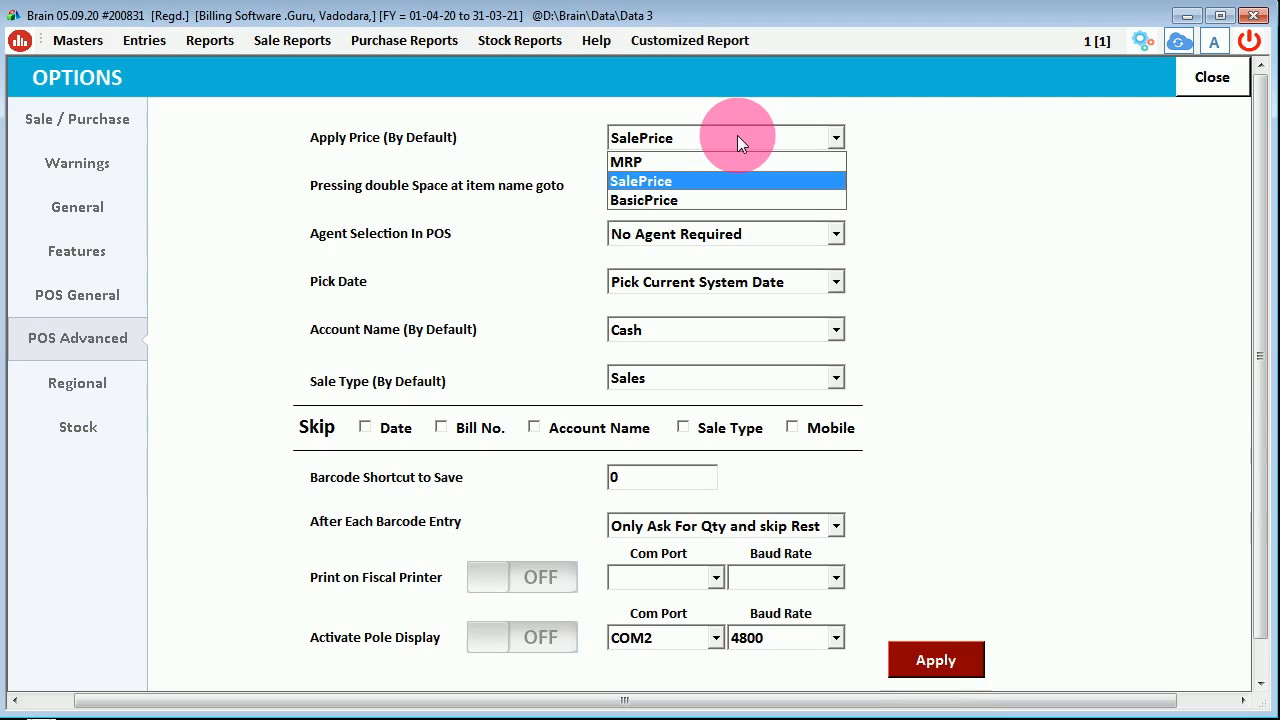
- Keep SalePrice as default price, Save Directly on double-space, and No Agent Required
{"action": "left_click", "coordinate": [679, 183]}
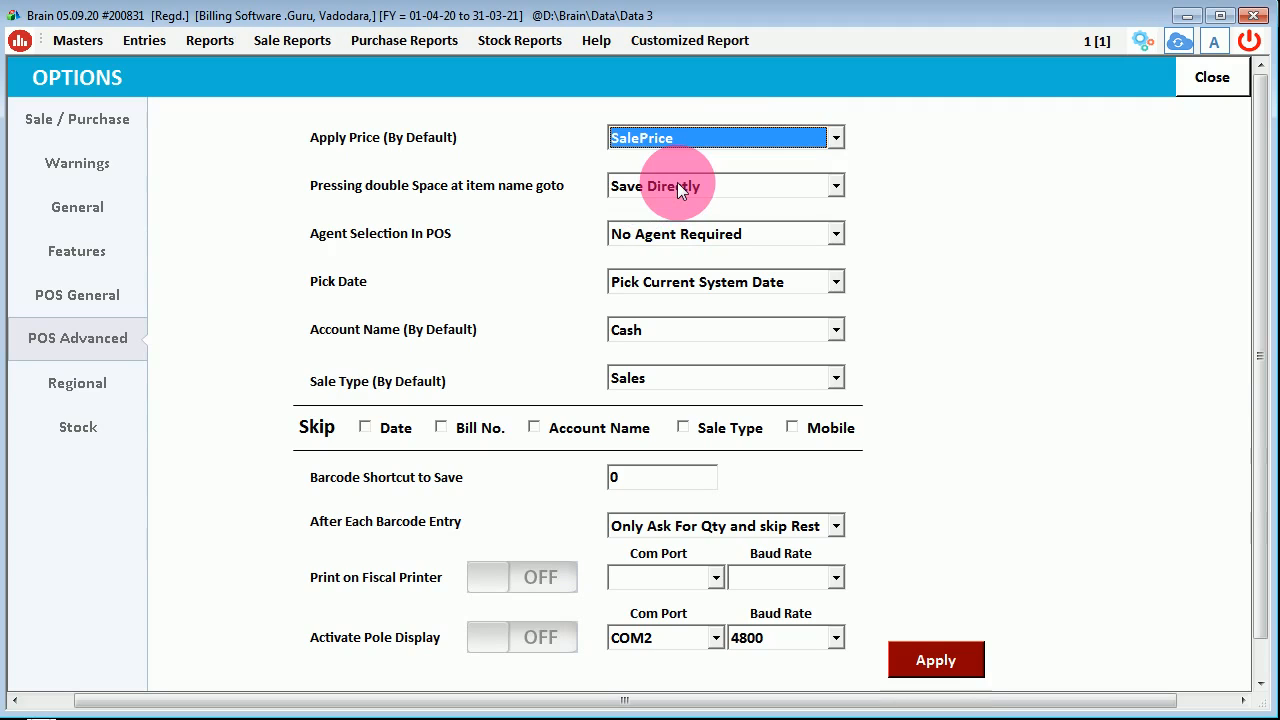
{"action": "left_click", "coordinate": [783, 189]}
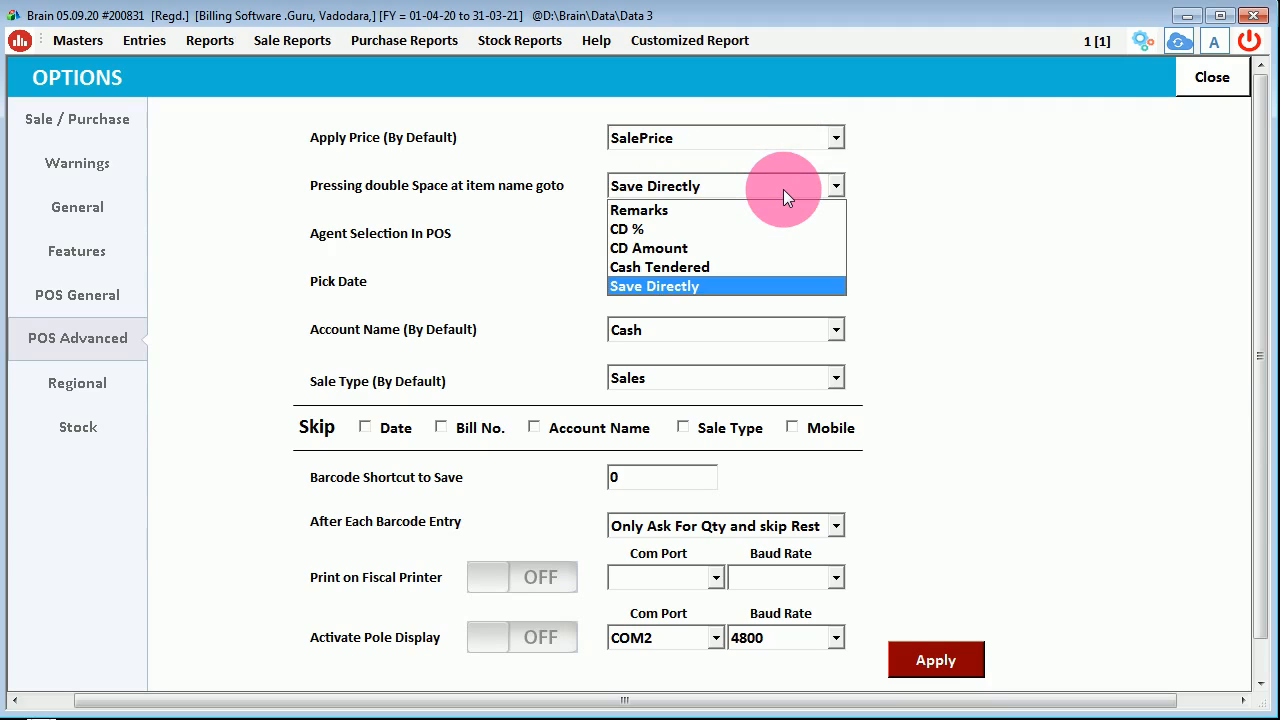
{"action": "left_click", "coordinate": [675, 285]}
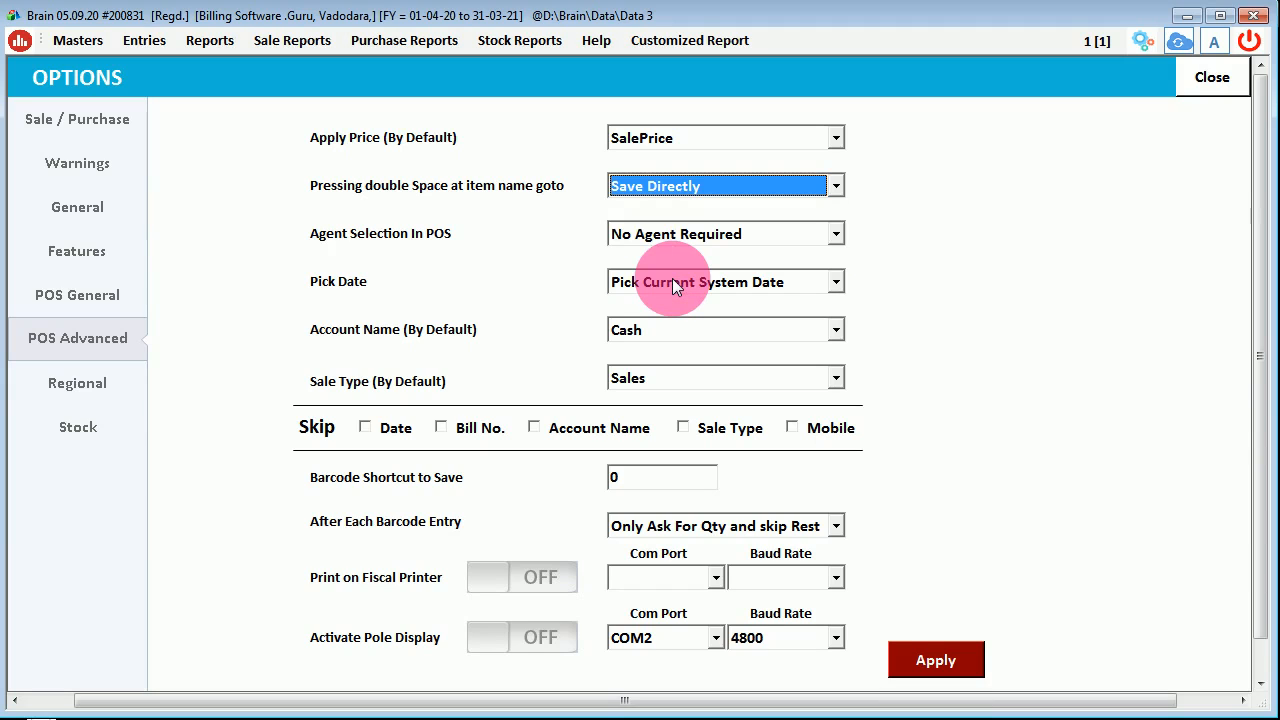
{"action": "left_click", "coordinate": [762, 236]}
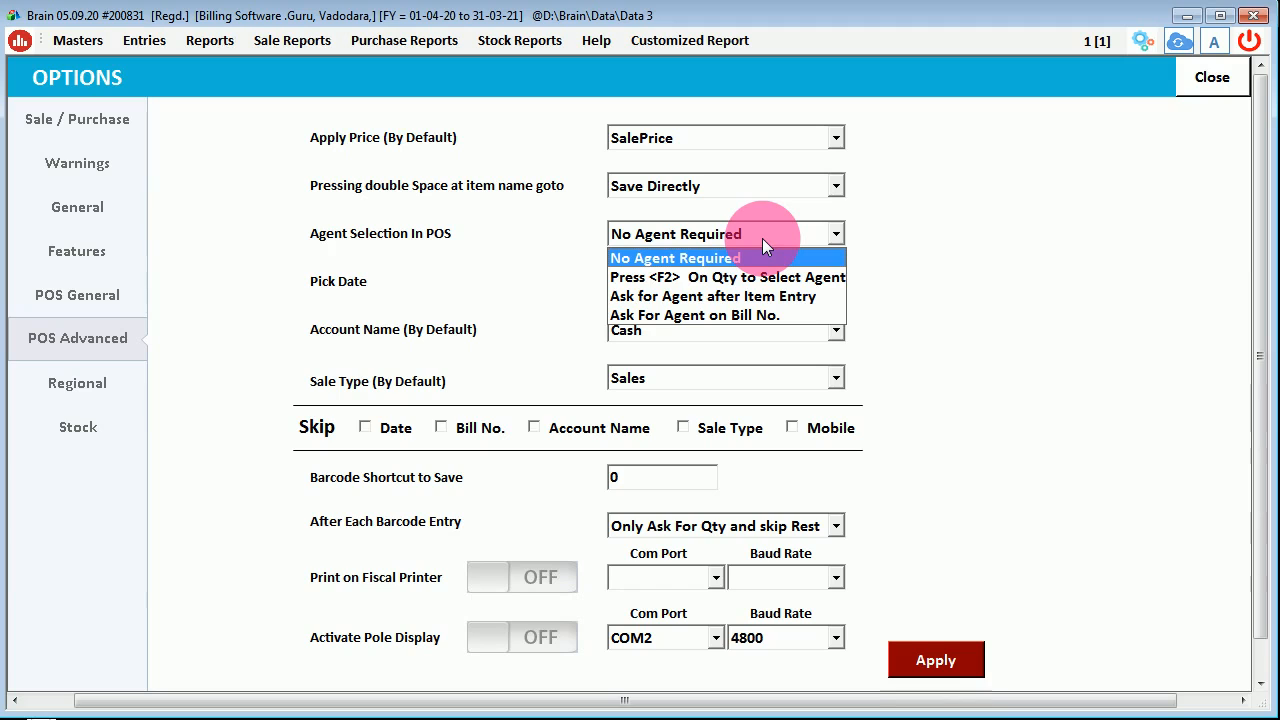
{"action": "left_click", "coordinate": [727, 258]}
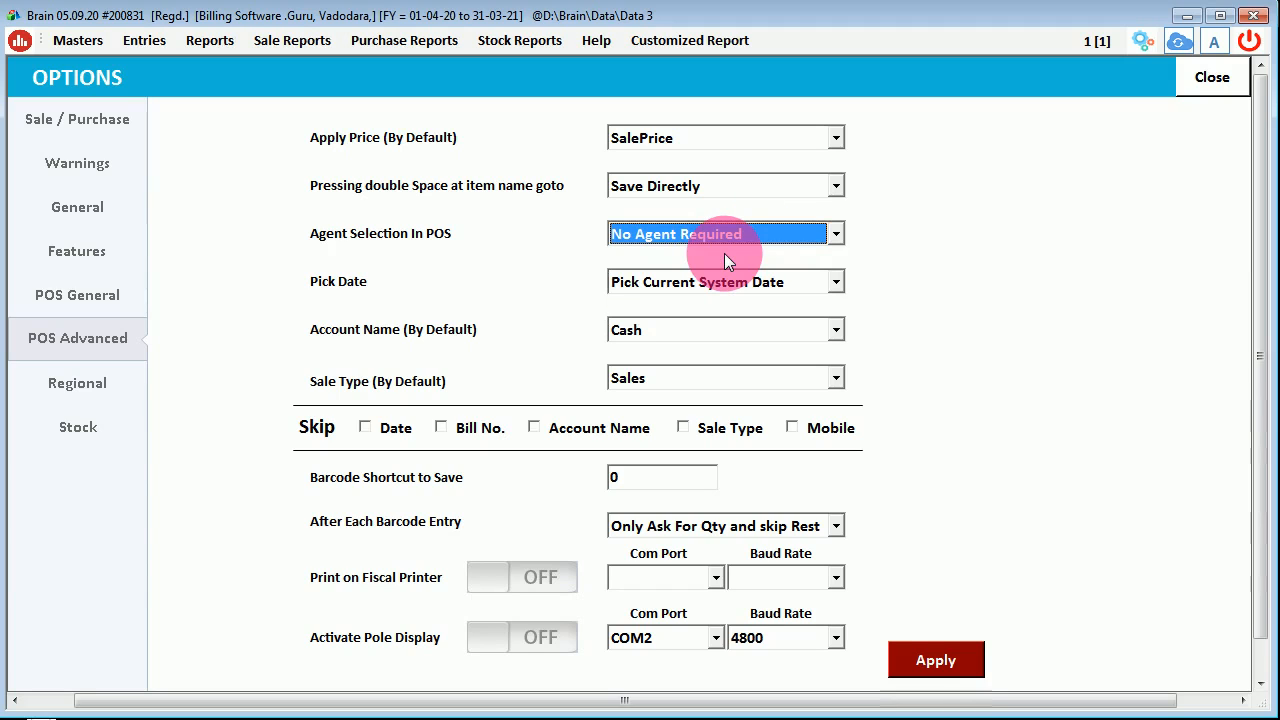
- Keep Pick Current System Date, Cash account and Sales type, then go to POS General
{"action": "left_click", "coordinate": [814, 286]}
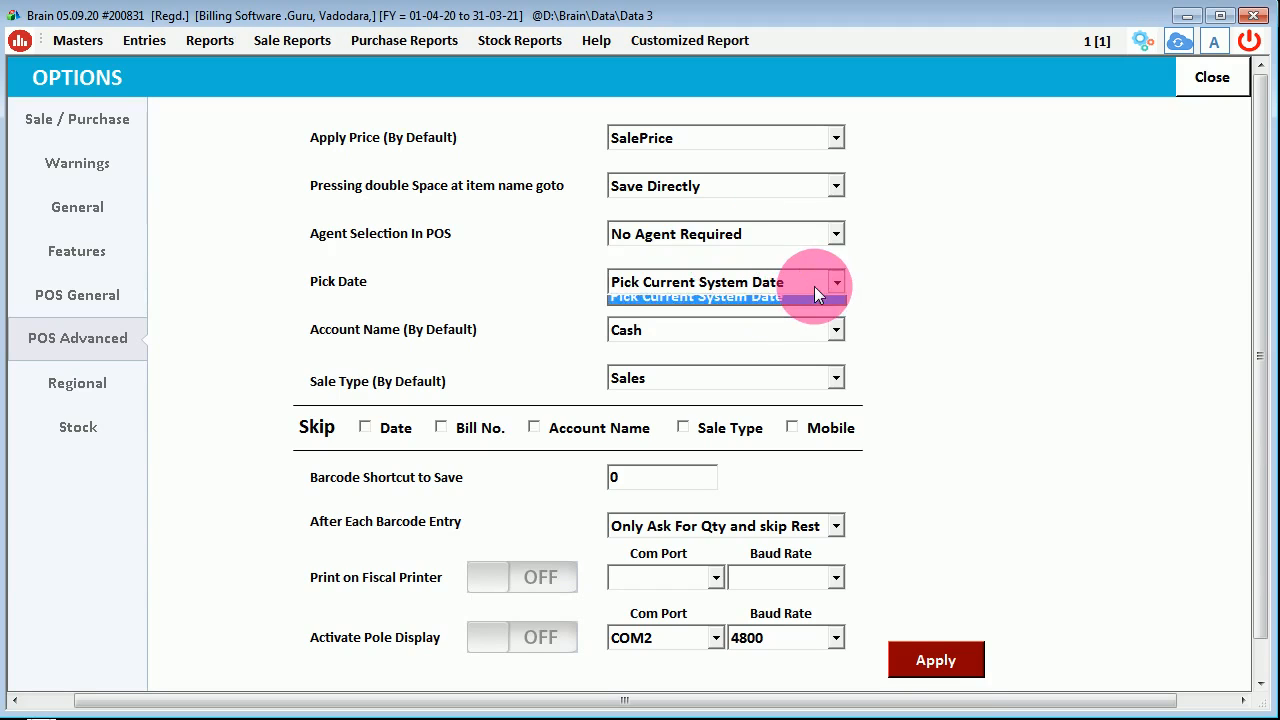
{"action": "left_click", "coordinate": [814, 286]}
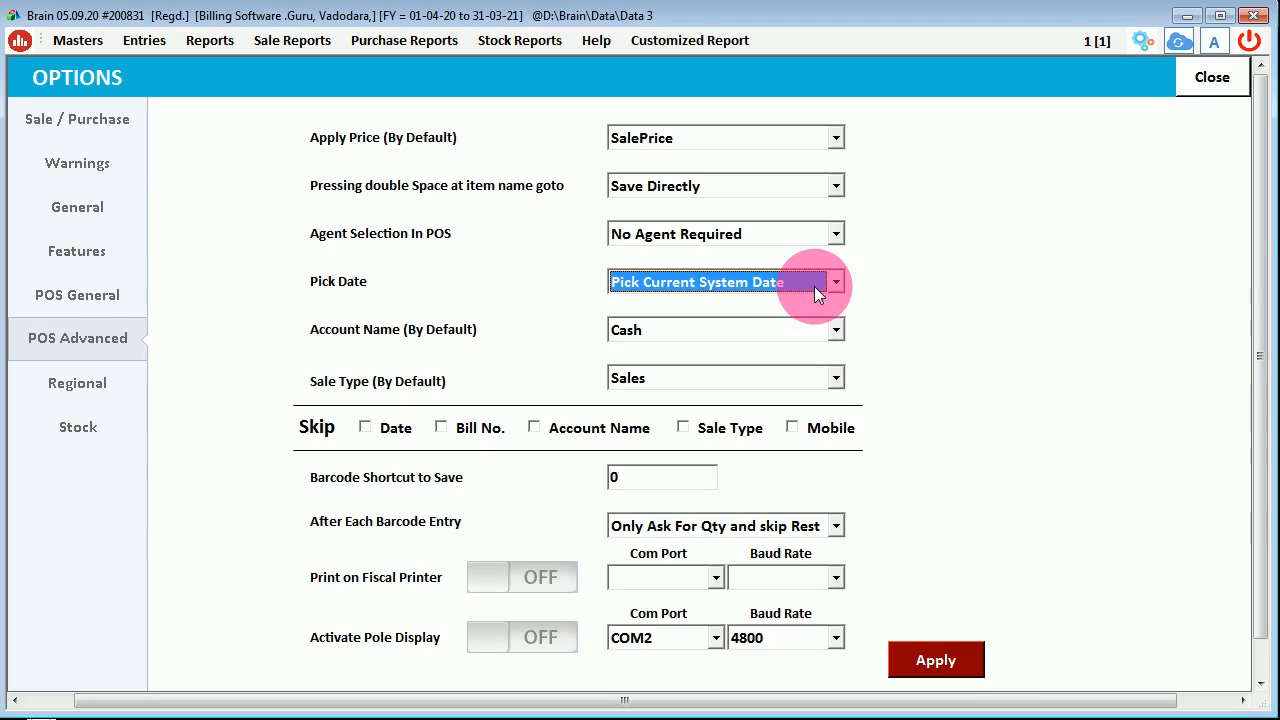
{"action": "left_click", "coordinate": [814, 286]}
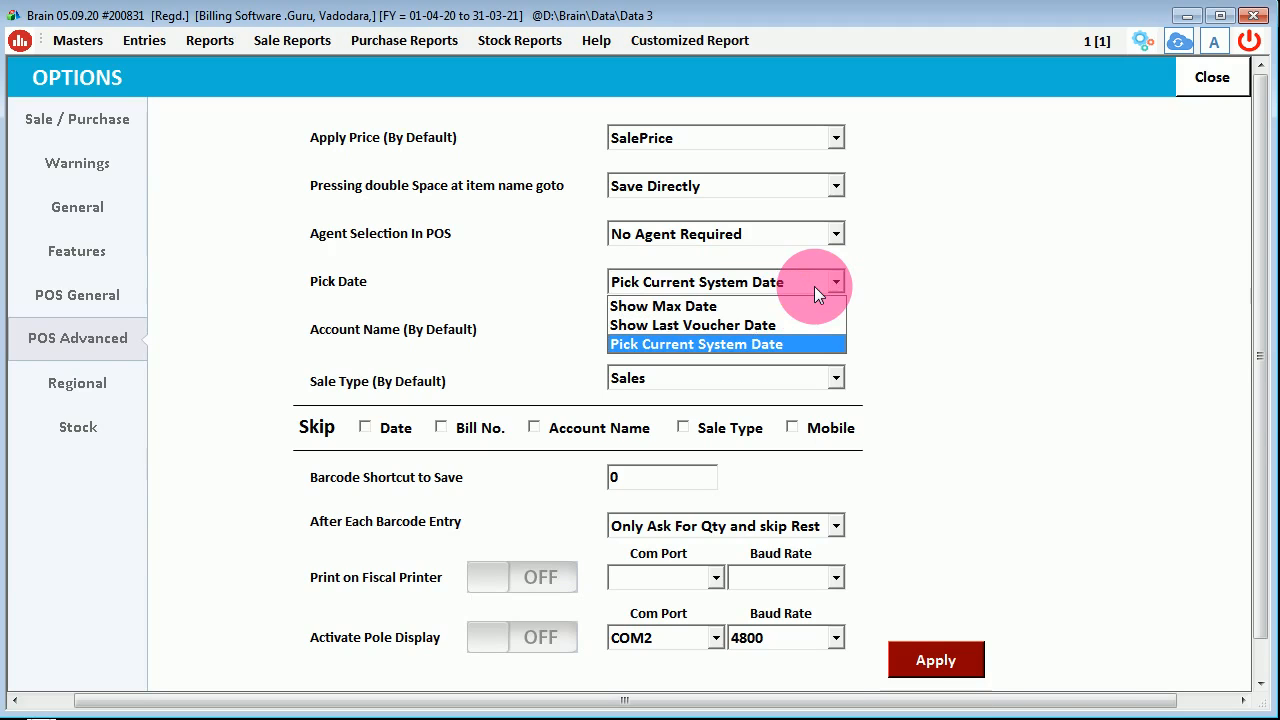
{"action": "left_click", "coordinate": [744, 342]}
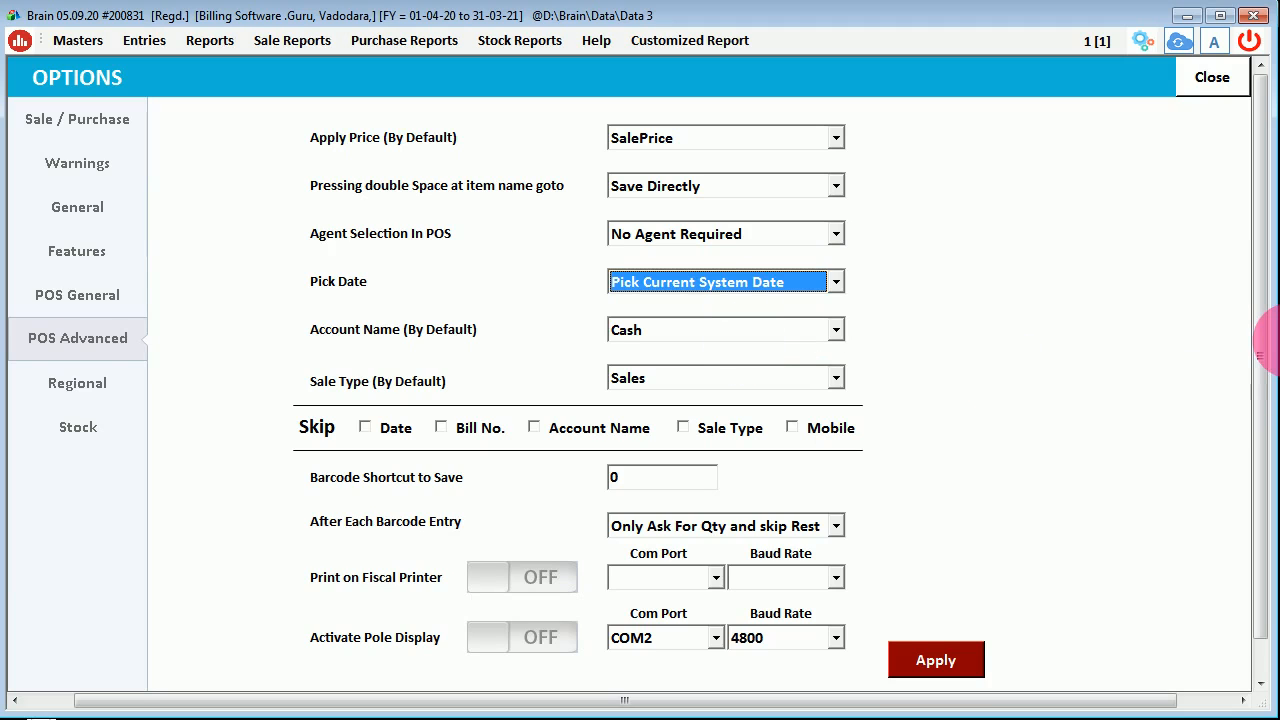
{"action": "left_click", "coordinate": [824, 322]}
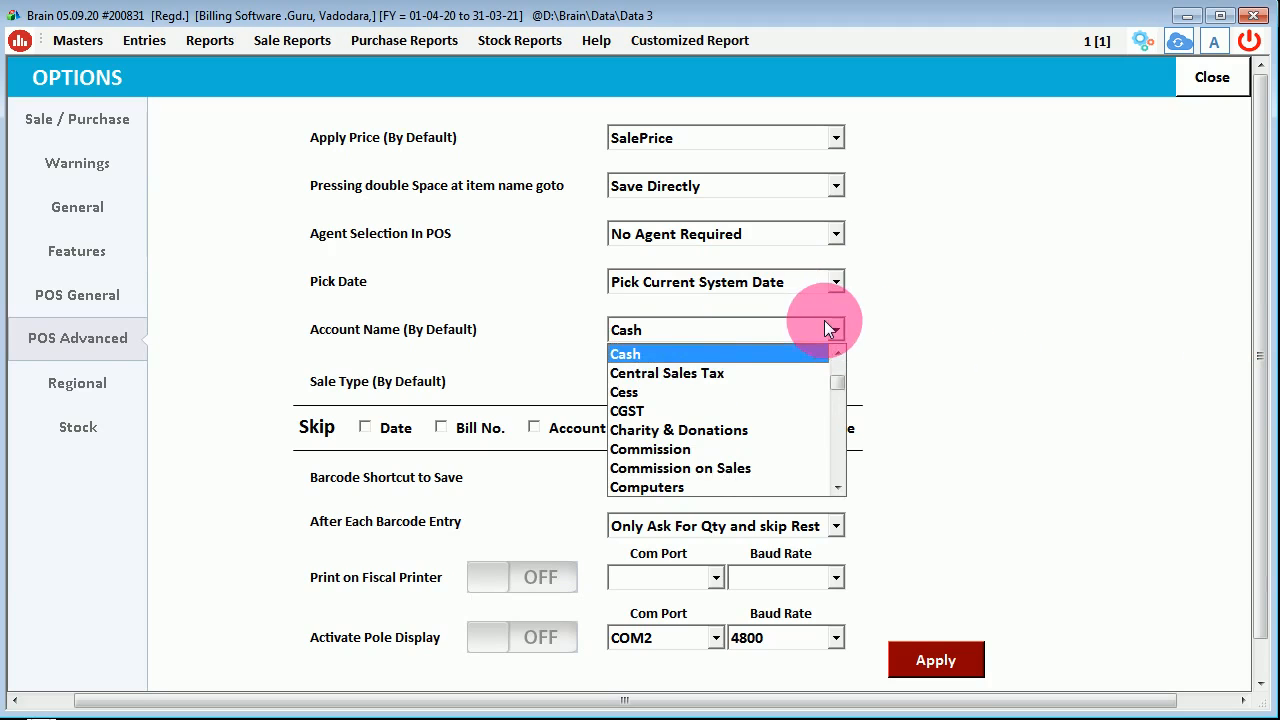
{"action": "left_click", "coordinate": [732, 354]}
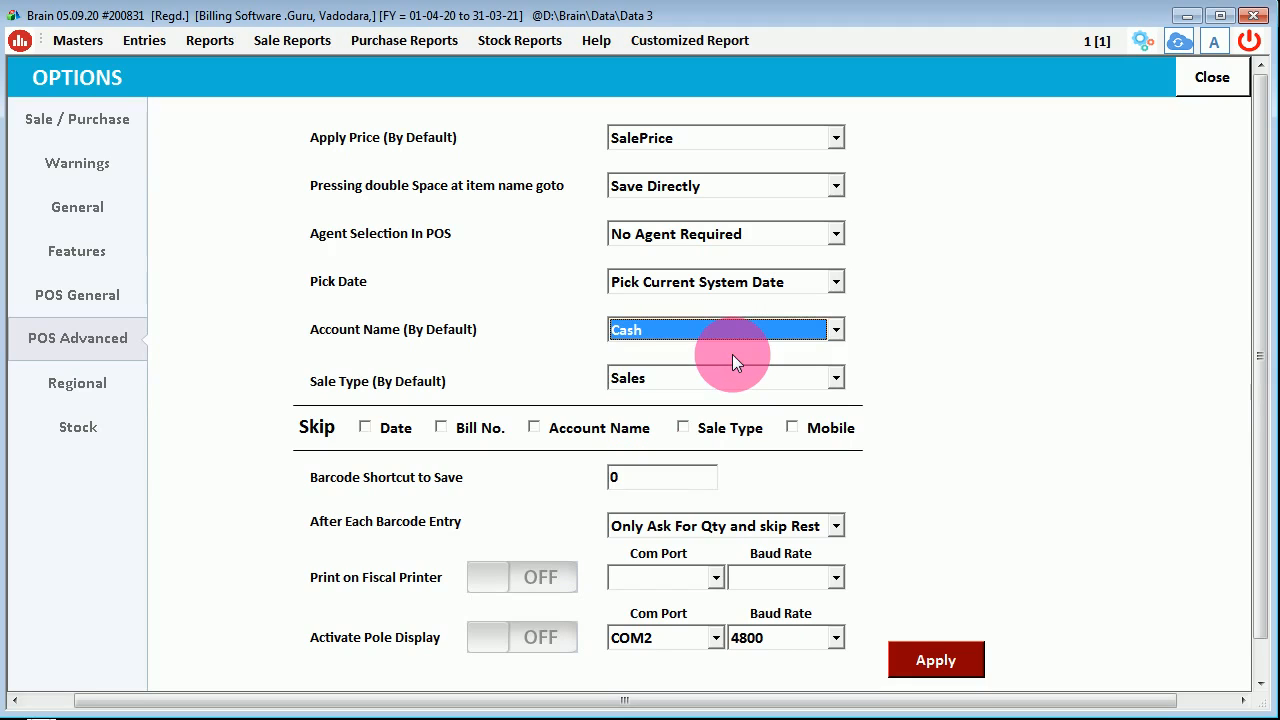
{"action": "left_click", "coordinate": [763, 379]}
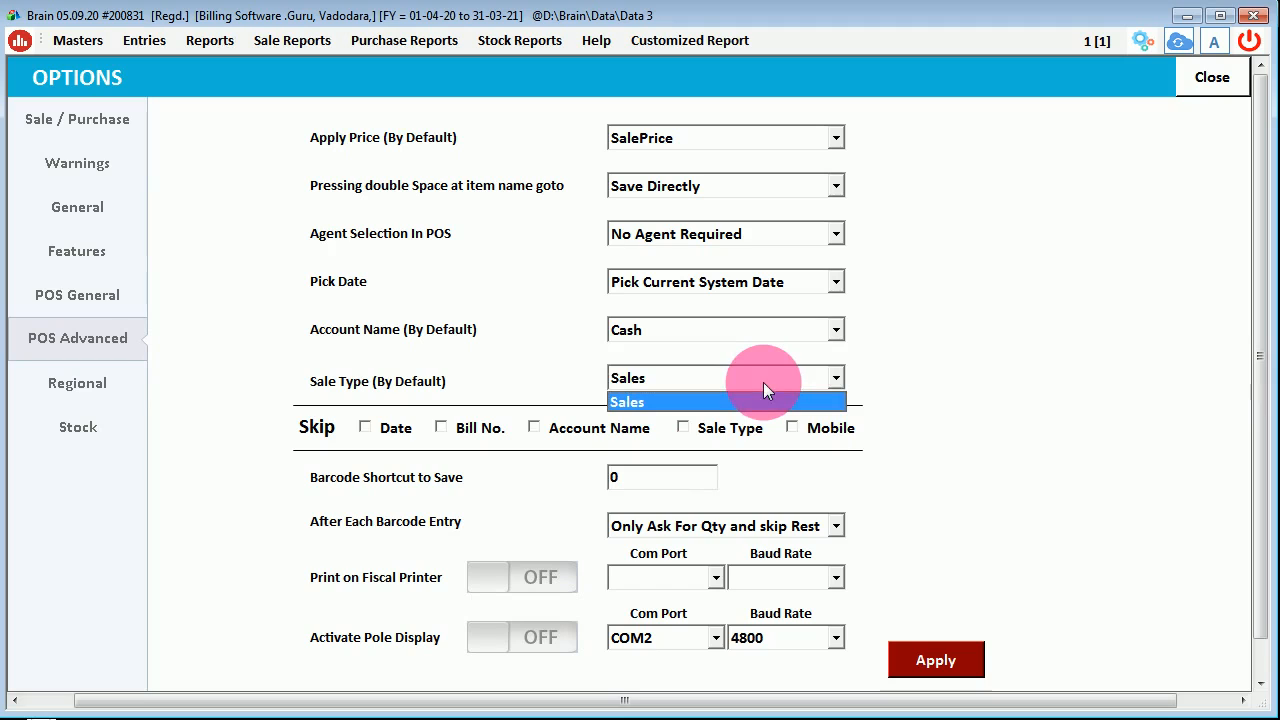
{"action": "left_click", "coordinate": [763, 382]}
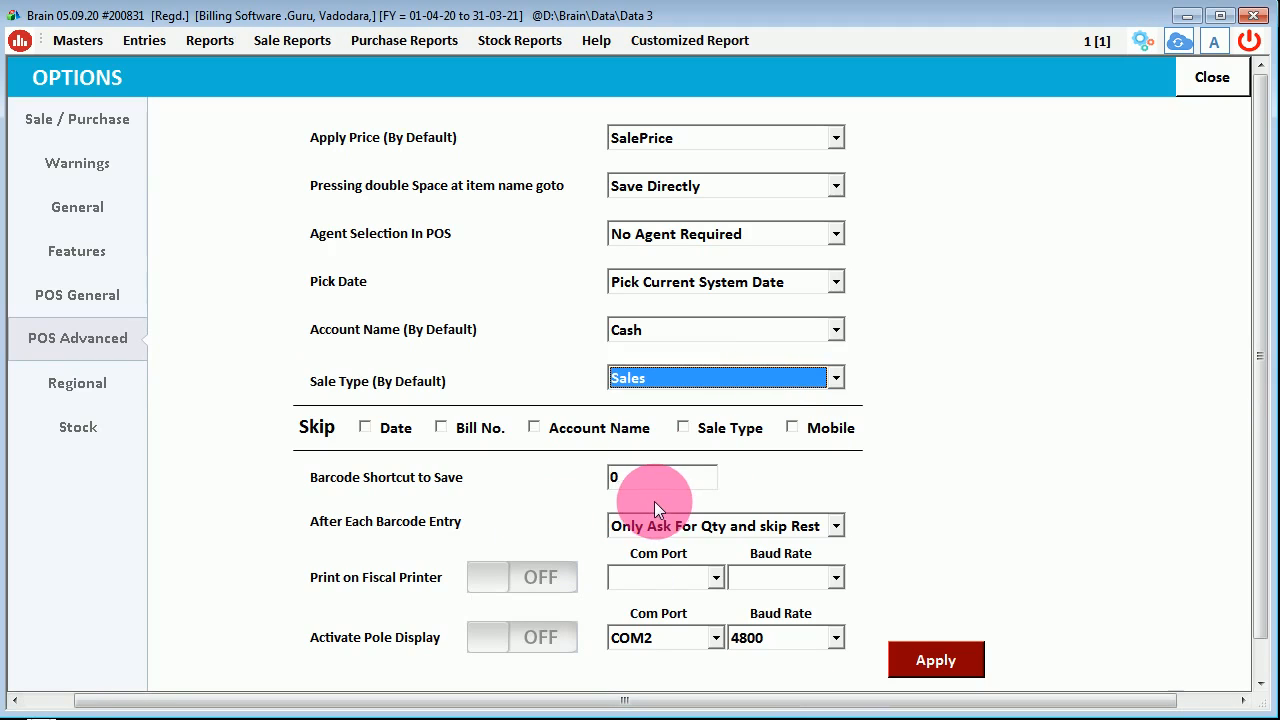
{"action": "left_click", "coordinate": [62, 287]}
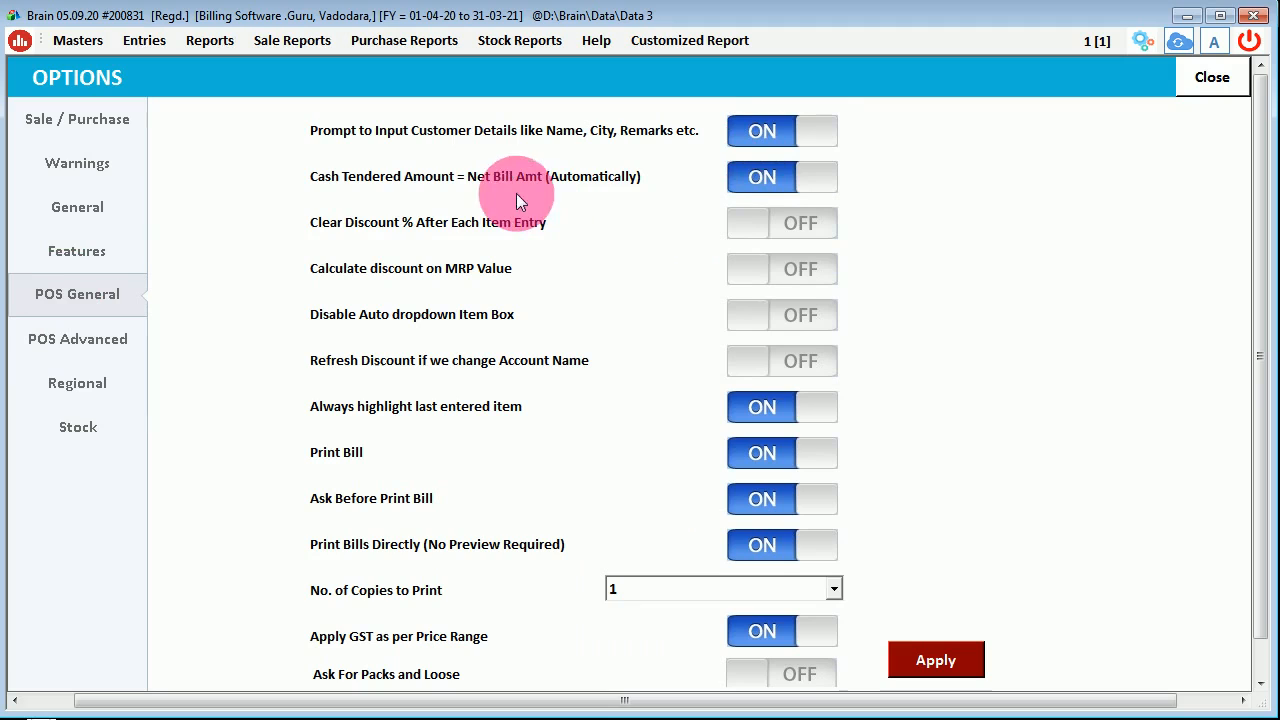
- Turn on Disable Auto dropdown Item Box and turn off Print Bills Directly
{"action": "left_click", "coordinate": [763, 185]}
{"action": "left_click", "coordinate": [763, 185]}
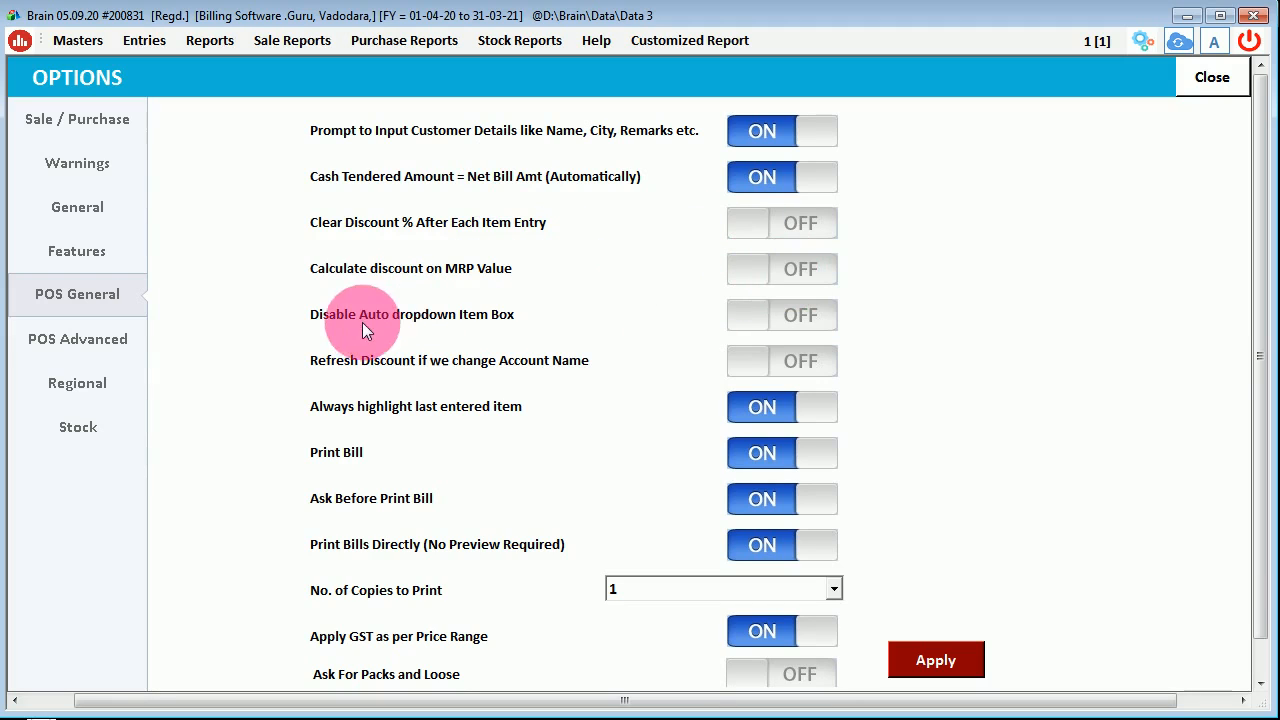
{"action": "left_click", "coordinate": [789, 312]}
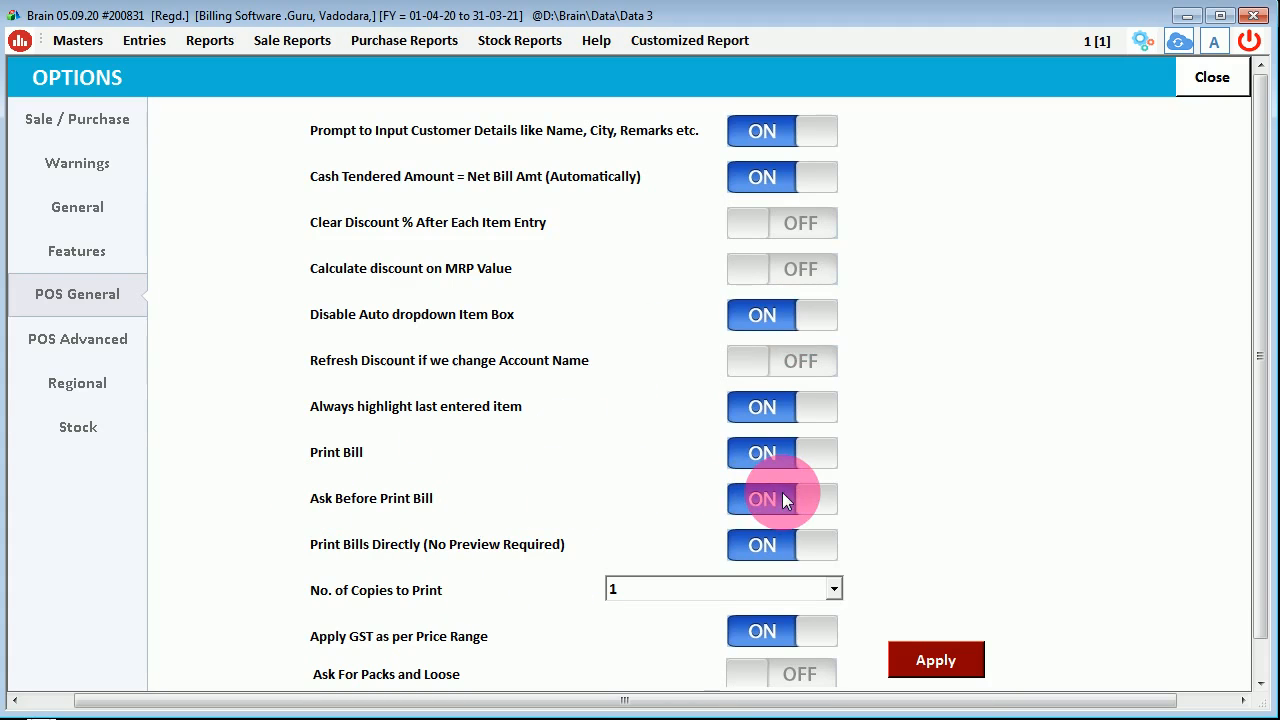
{"action": "left_click", "coordinate": [752, 550]}
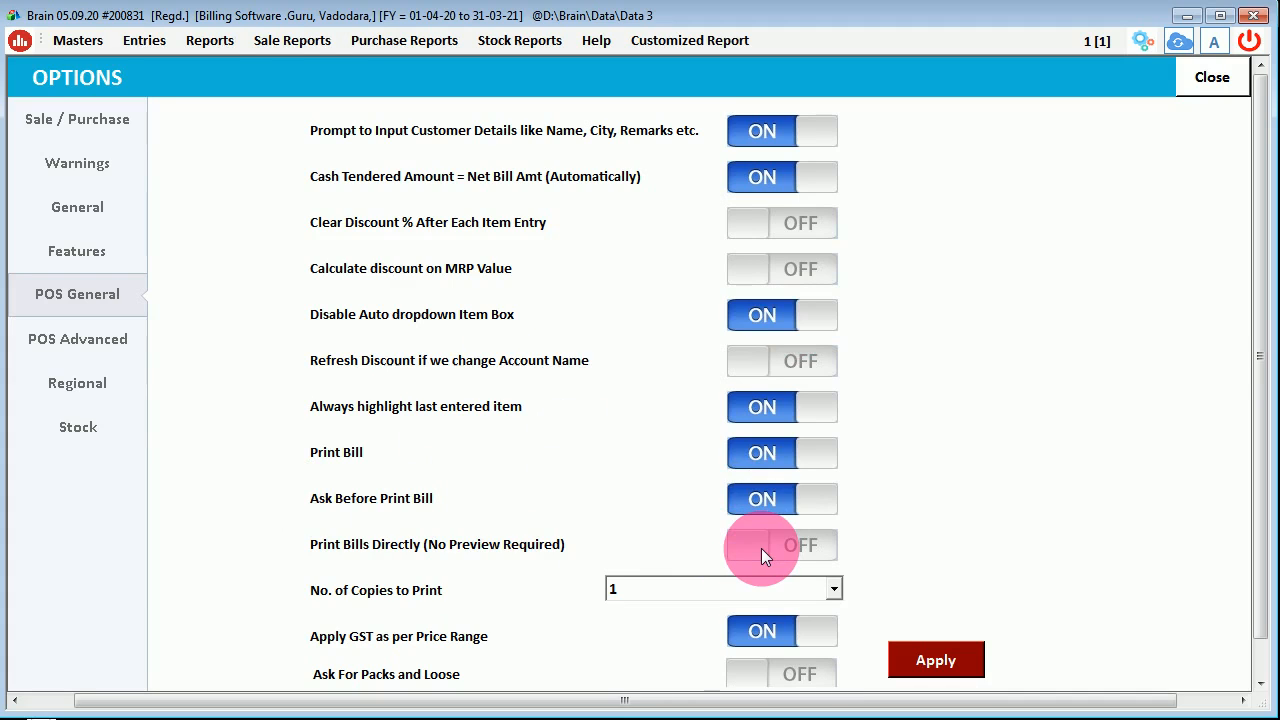
- Apply the POS settings and confirm the Settings Saved message
{"action": "left_click", "coordinate": [924, 662]}
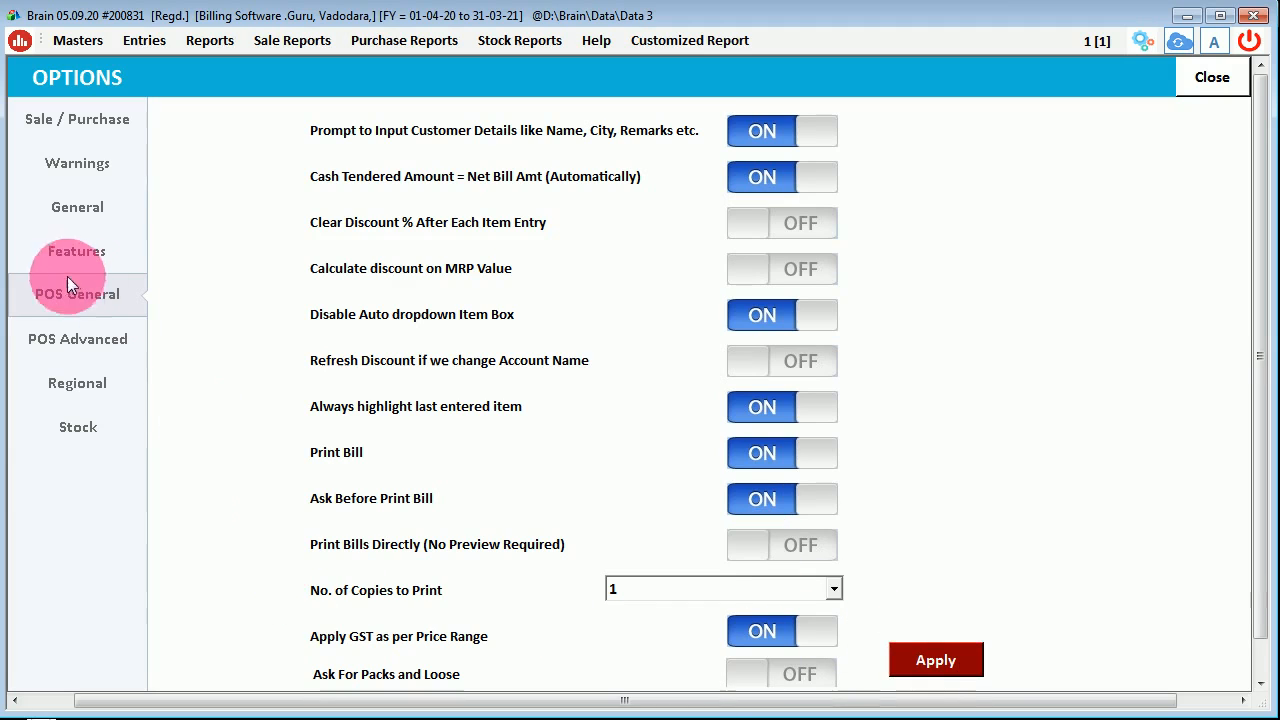
{"action": "left_click", "coordinate": [68, 342]}
{"action": "left_click", "coordinate": [74, 299]}
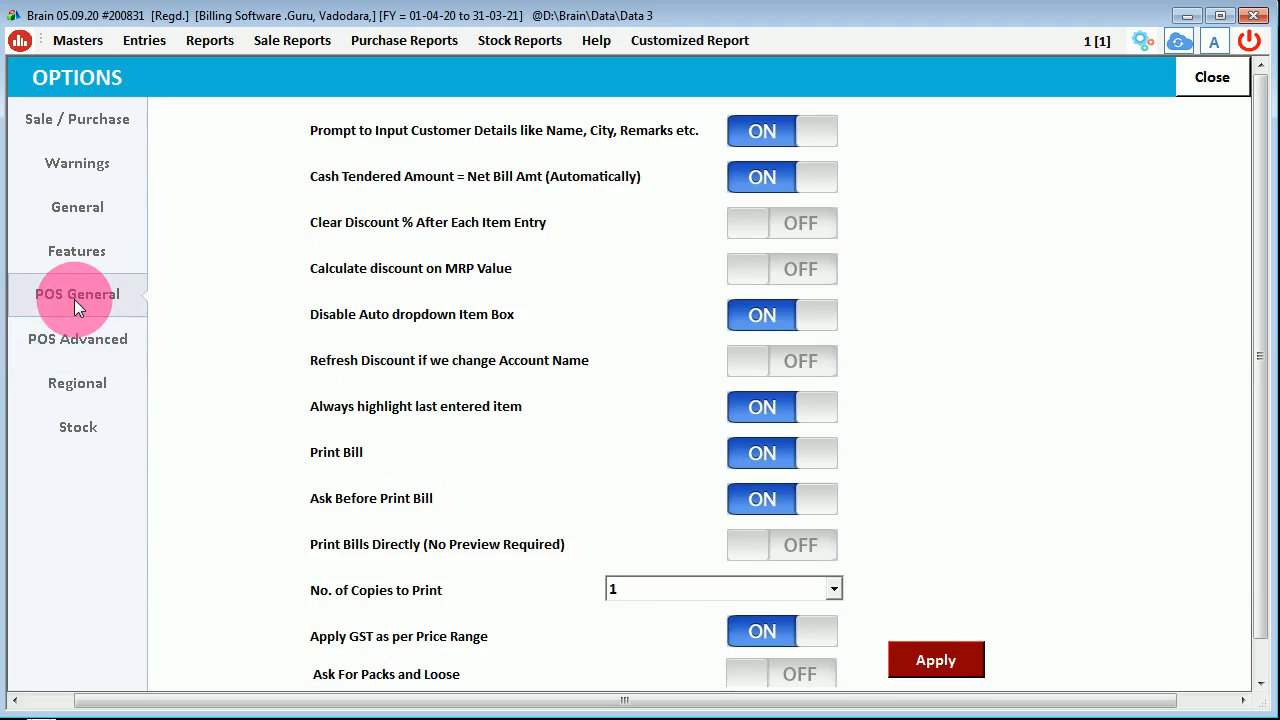
{"action": "left_click", "coordinate": [898, 658]}
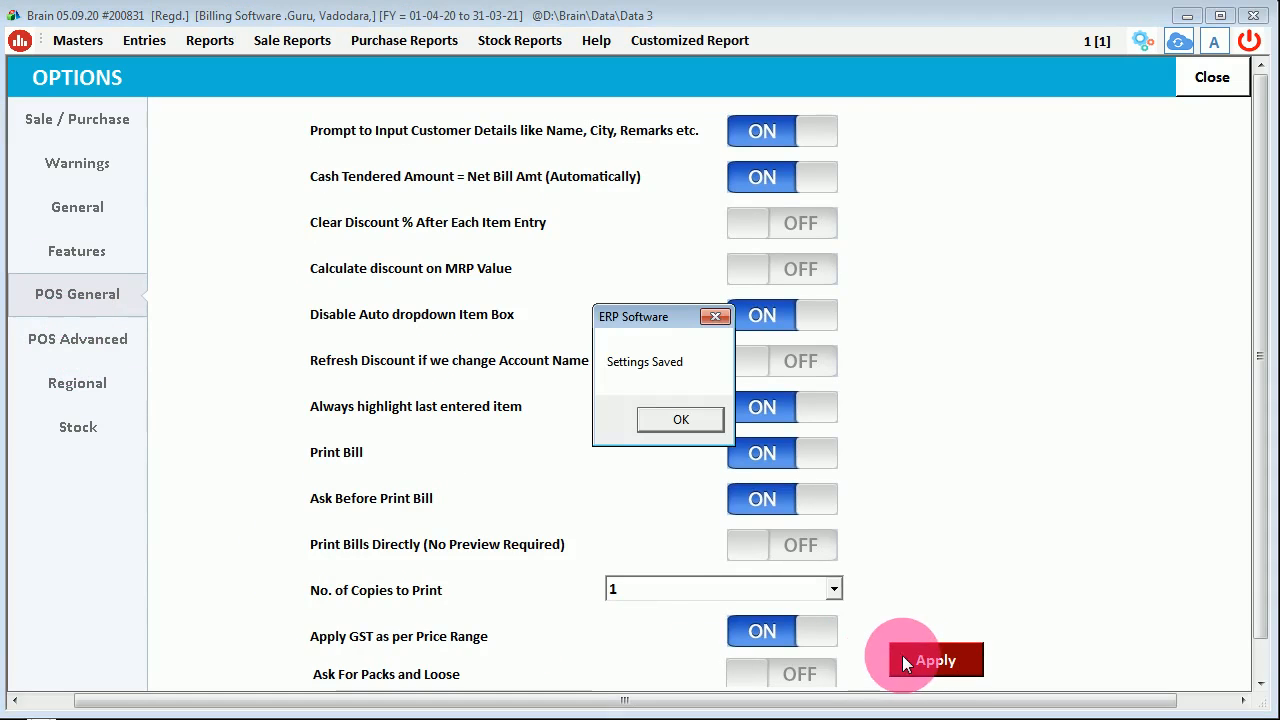
{"action": "left_click", "coordinate": [677, 416]}
- Close the settings and start a new POS bill, passing the header and customer details
{"action": "left_click", "coordinate": [1209, 79]}
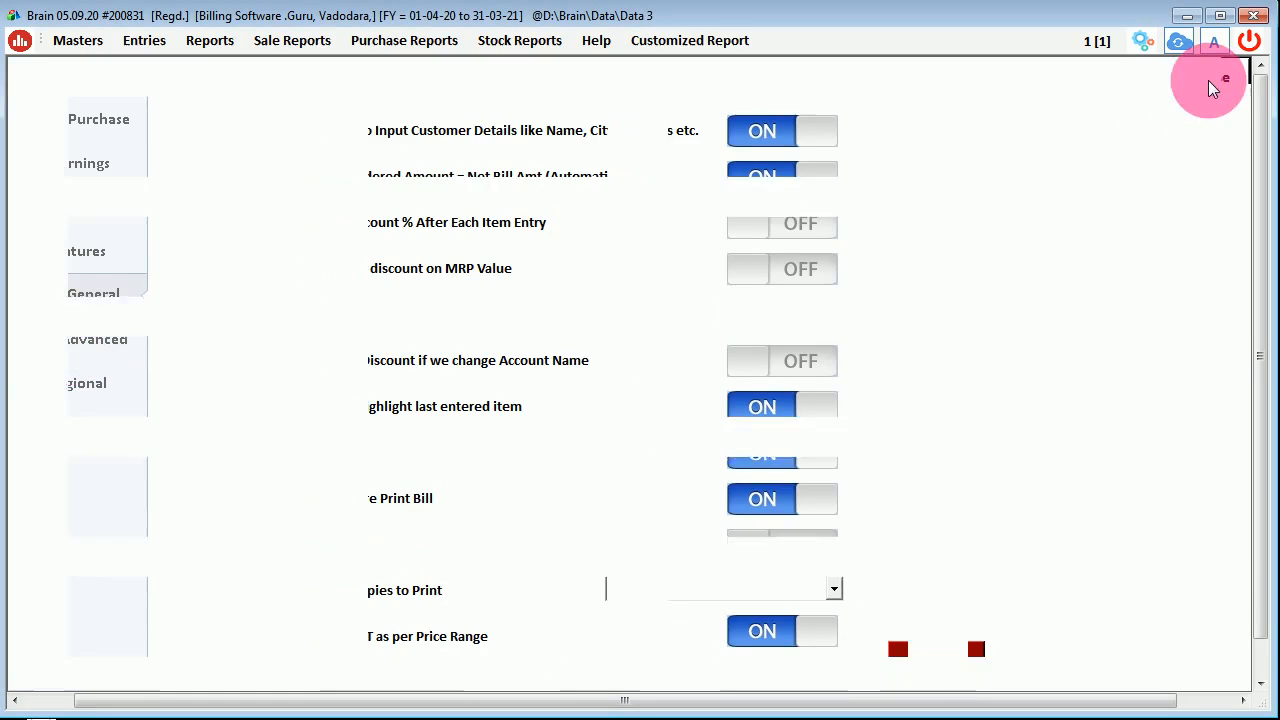
{"action": "left_click", "coordinate": [1231, 74]}
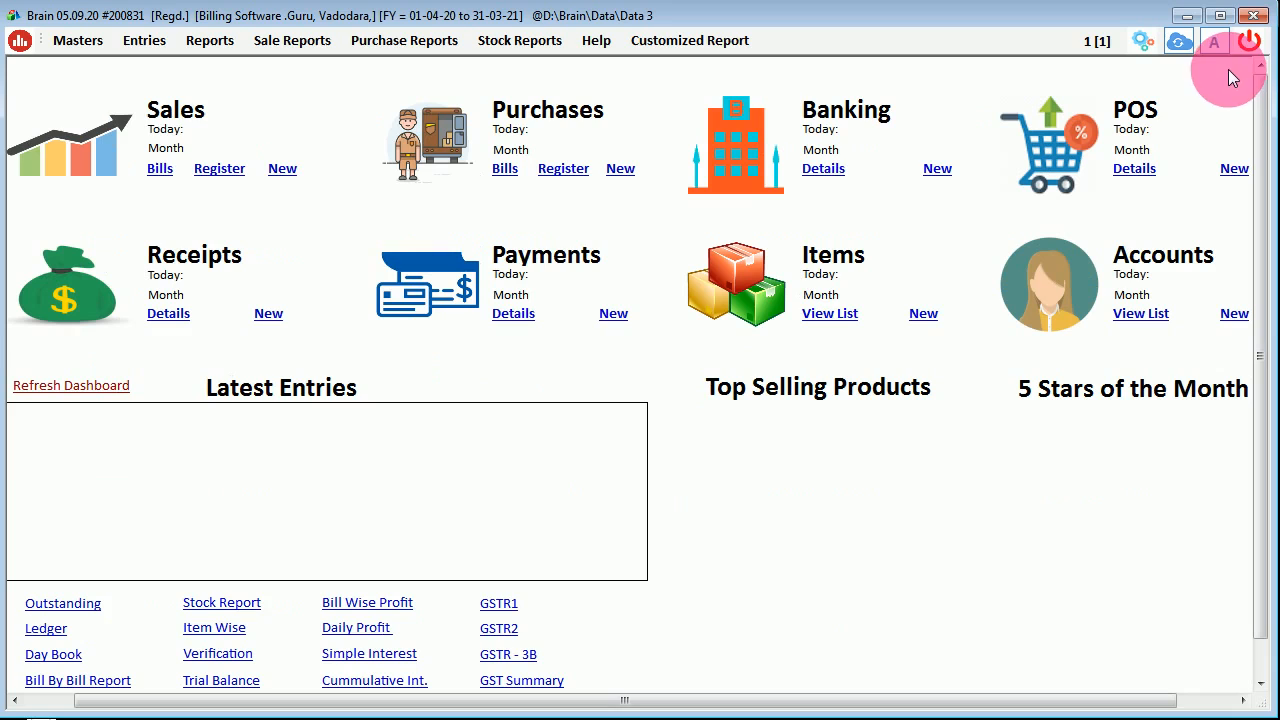
{"action": "left_click", "coordinate": [147, 43]}
{"action": "left_click", "coordinate": [1229, 170]}
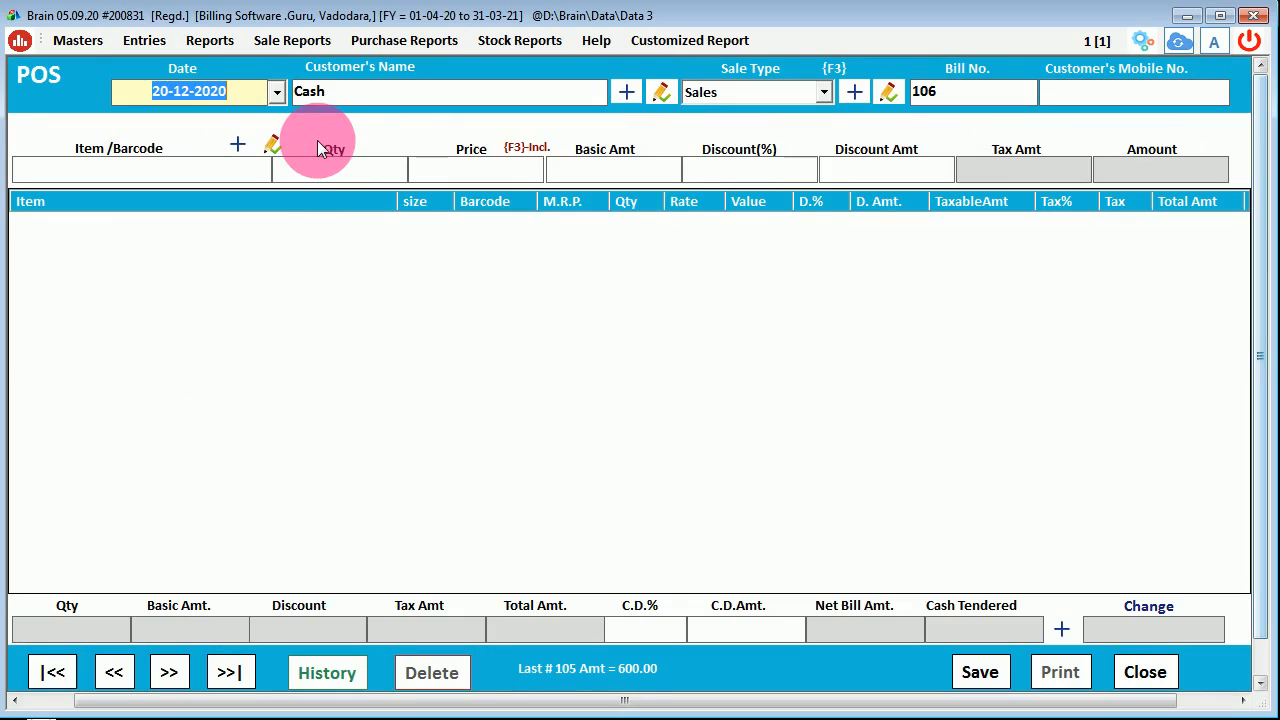
{"action": "key", "text": "Return"}
{"action": "key", "text": "Return"}
{"action": "key", "text": "Return"}
{"action": "key", "text": "Return"}
{"action": "key", "text": "Return"}
{"action": "key", "text": "Return"}
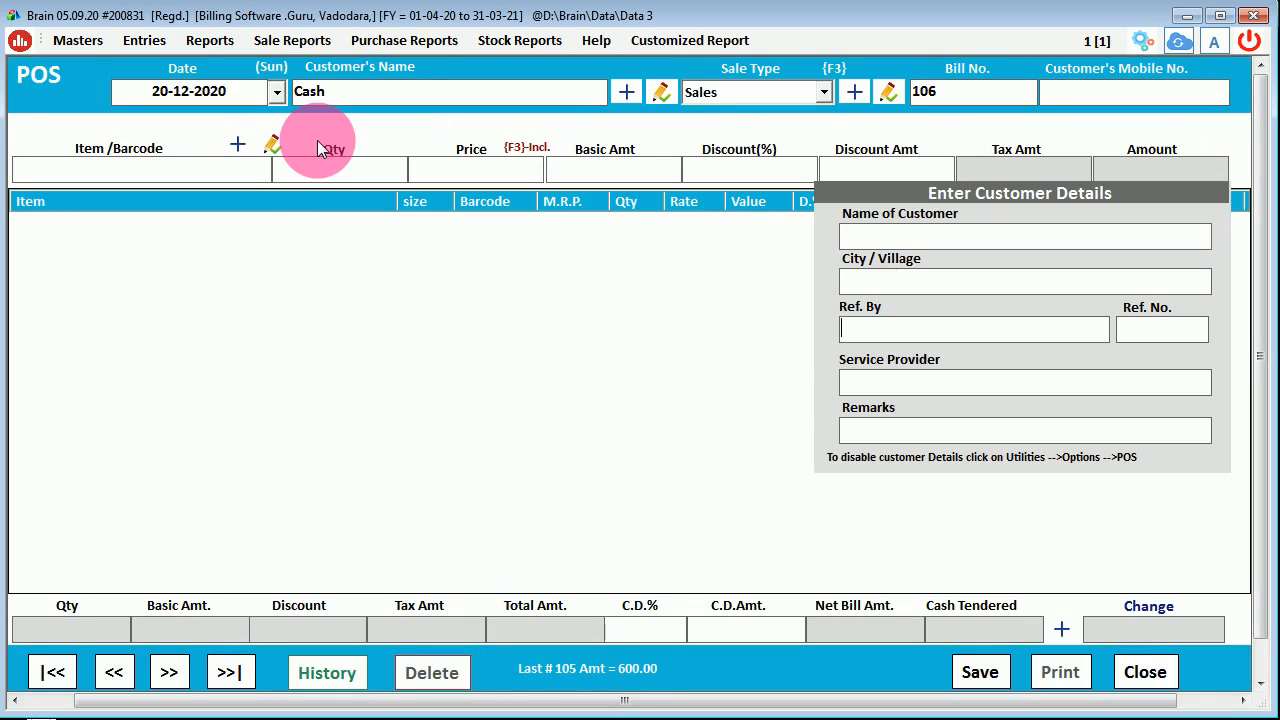
{"action": "key", "text": "Return"}
{"action": "key", "text": "Return"}
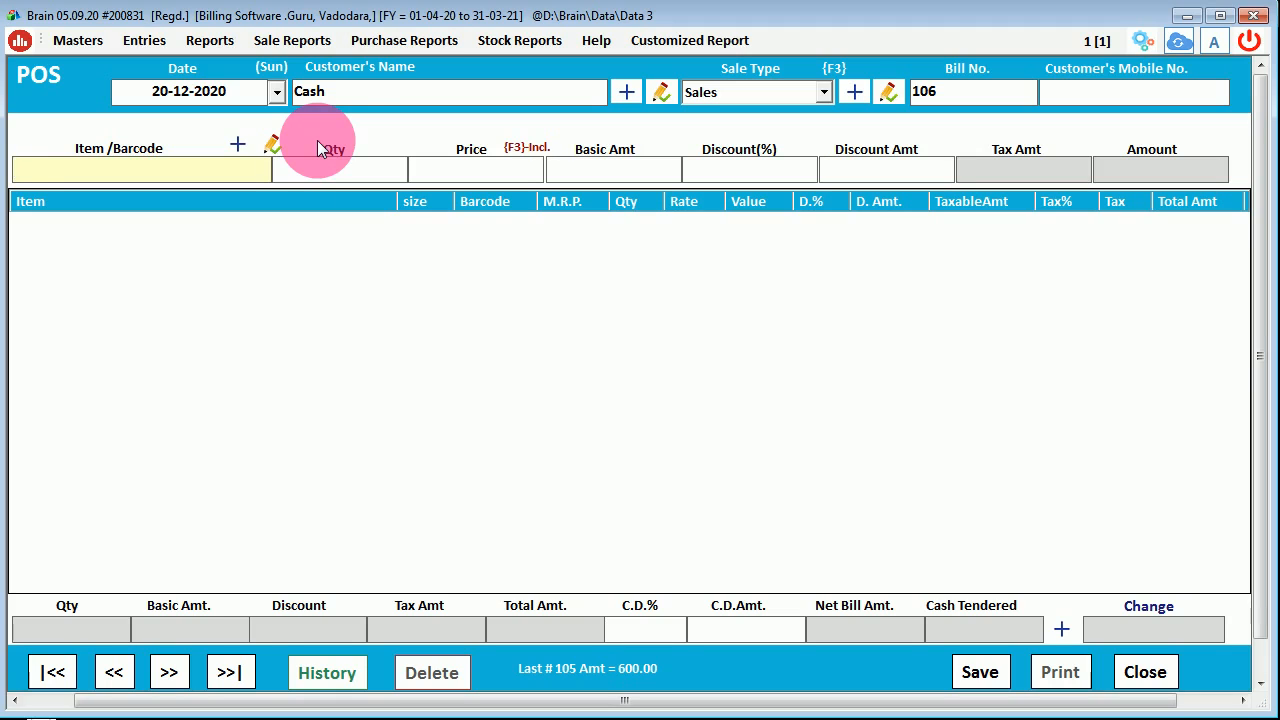
- Add one T Shirt Abcde to the bill using barcode 1002
{"action": "type", "text": "1000"}
{"action": "key", "text": "BackSpace"}
{"action": "type", "text": "2"}
{"action": "key", "text": "Return"}
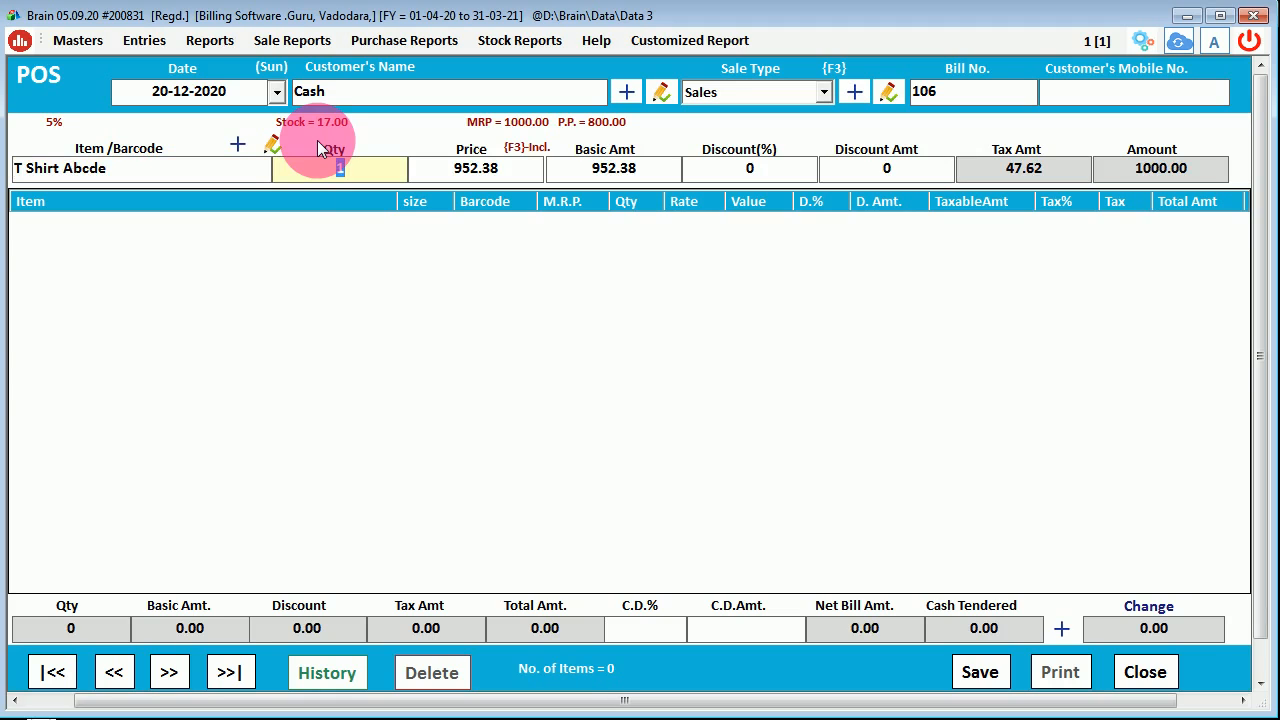
{"action": "key", "text": "Return"}
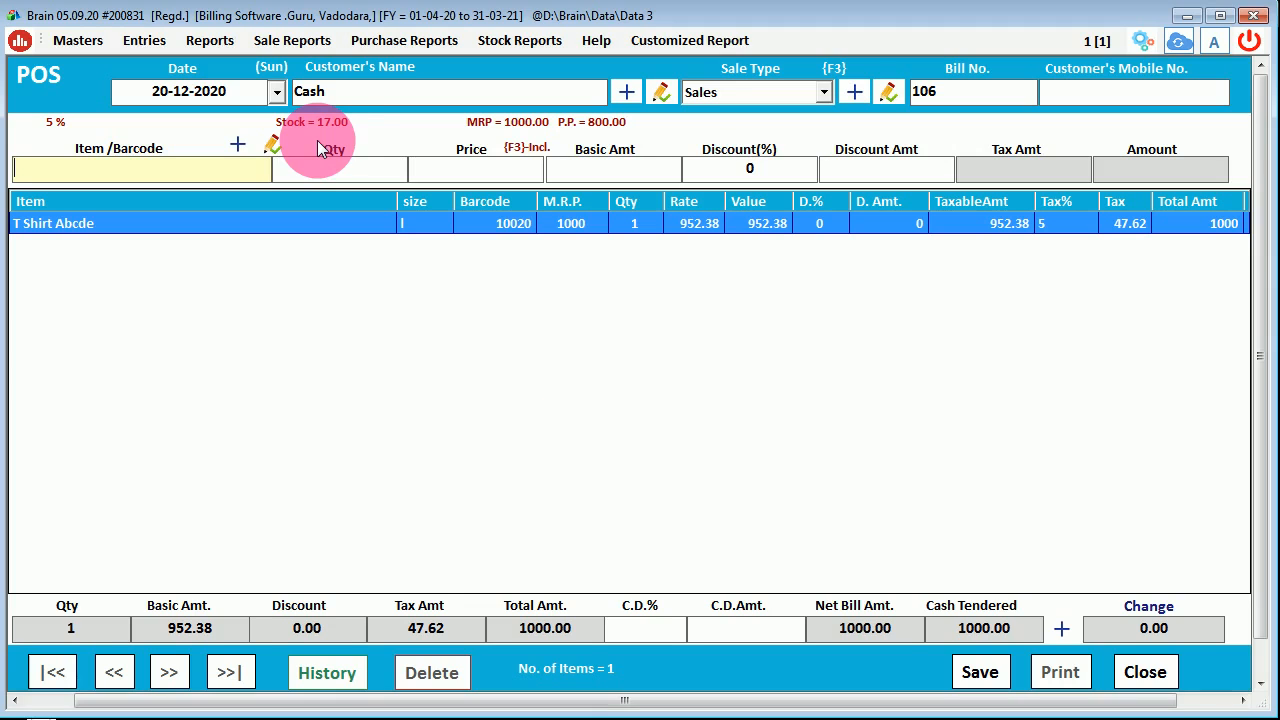
- Save bill 106 for 1000.00, confirming print but cancelling the PDF save, then close it
{"action": "left_click", "coordinate": [982, 670]}
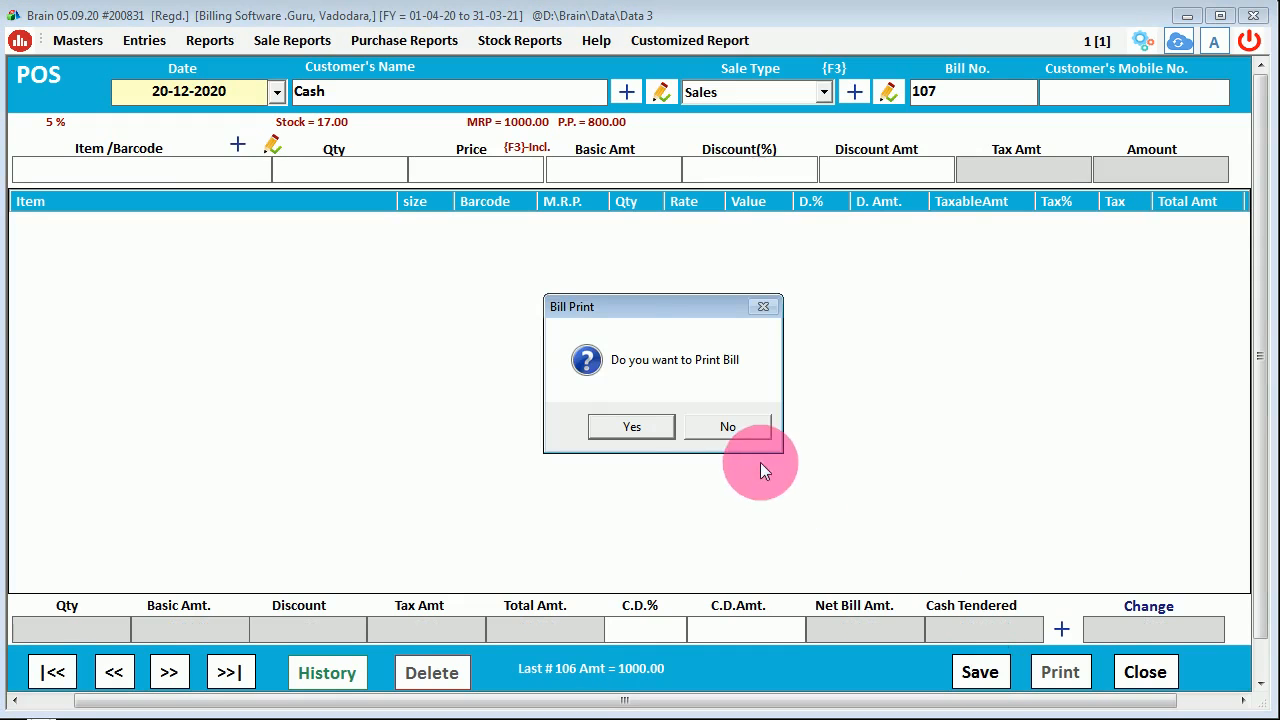
{"action": "left_click", "coordinate": [632, 426]}
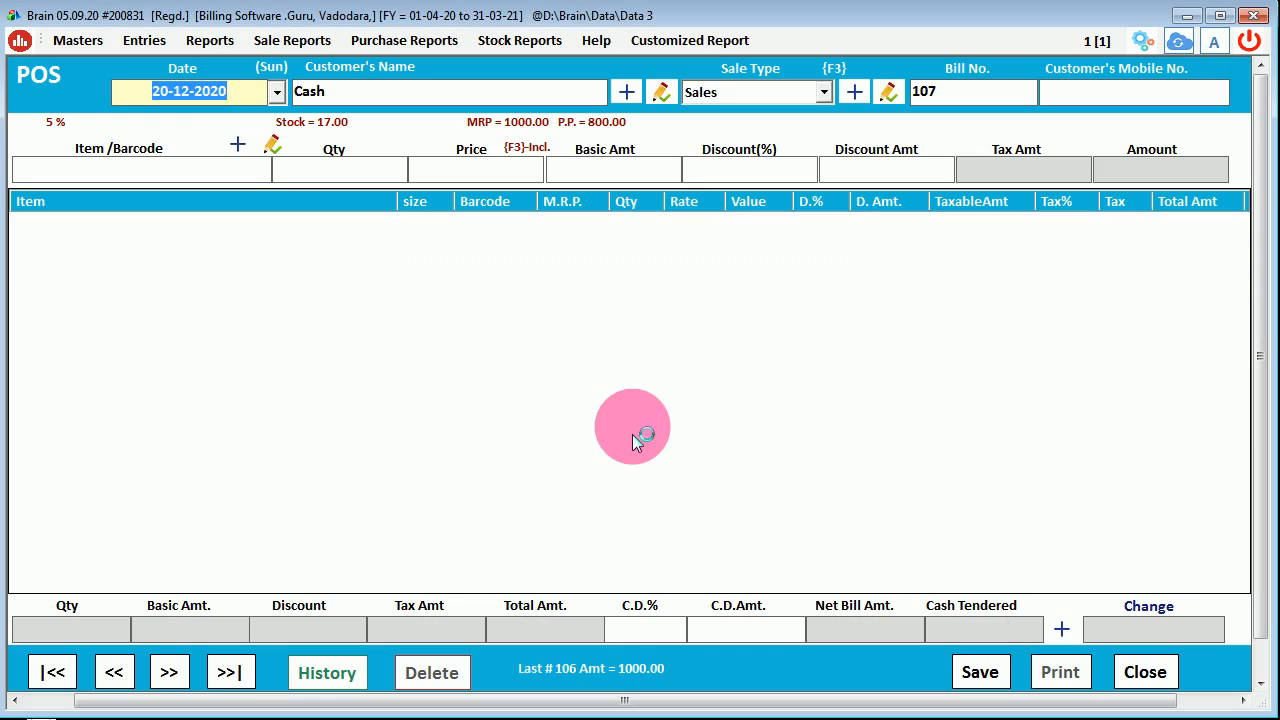
{"action": "left_click", "coordinate": [952, 505]}
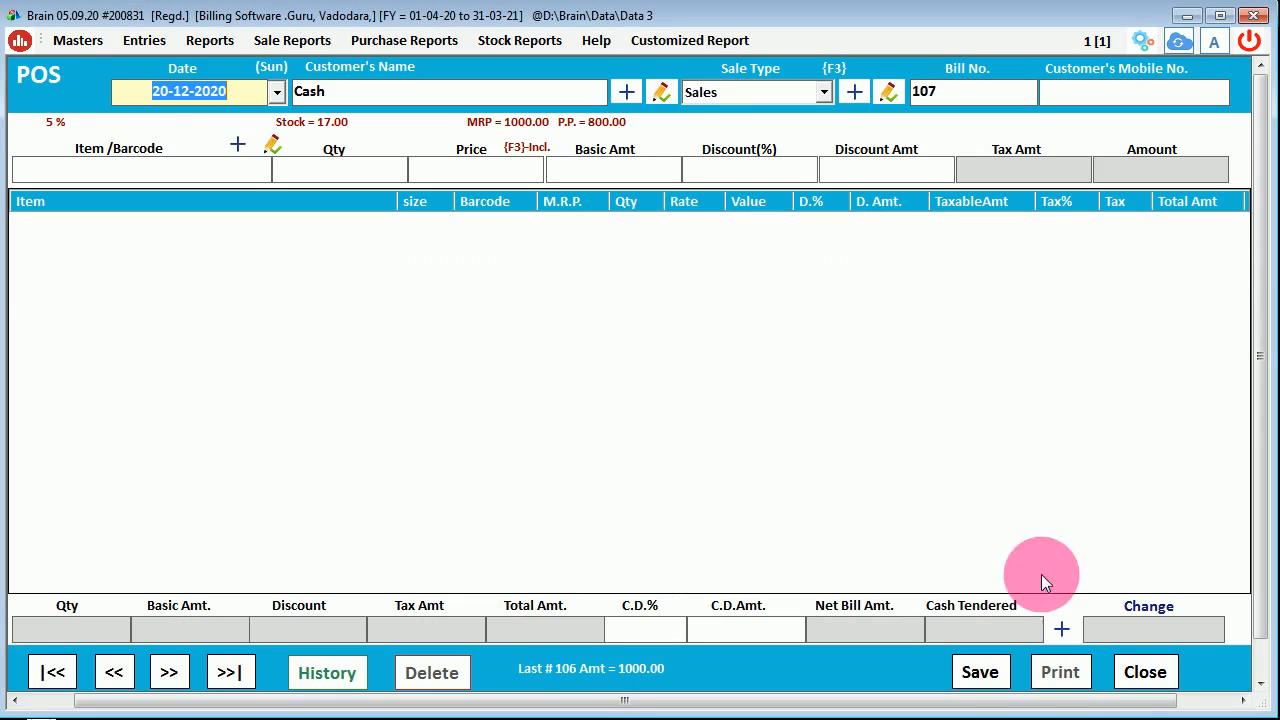
{"action": "left_click", "coordinate": [1139, 677]}
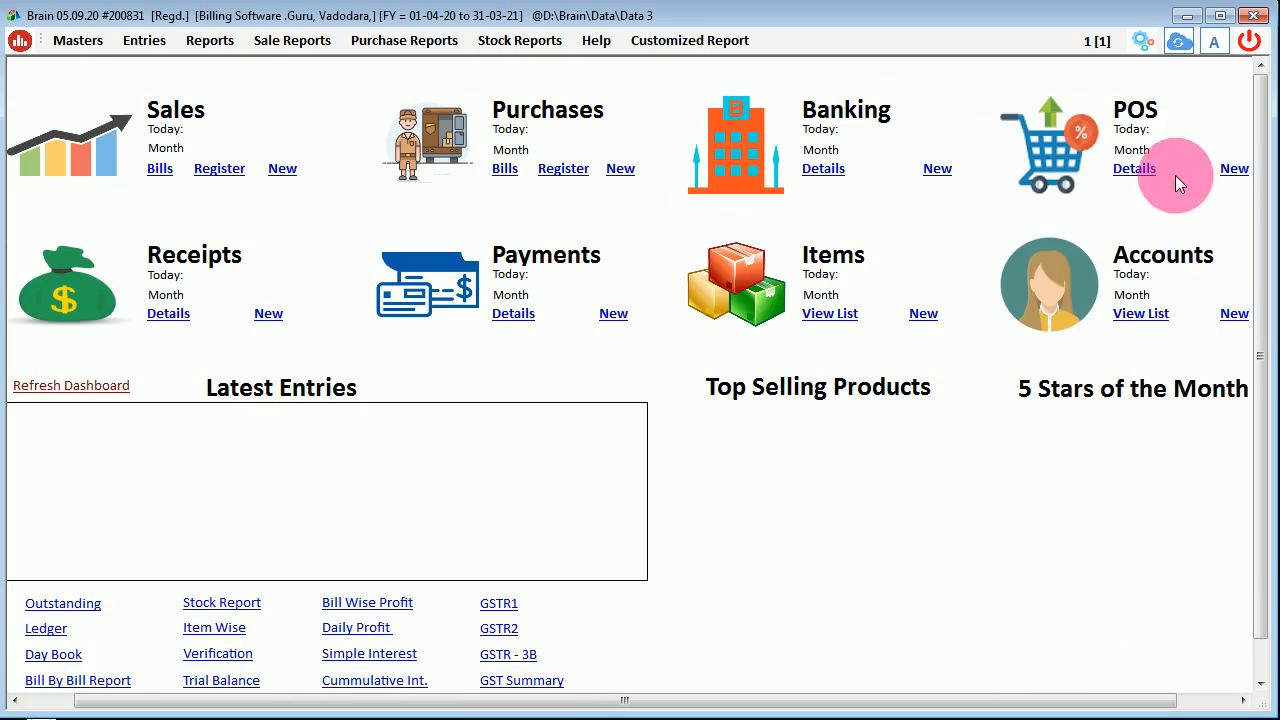
{"action": "left_click", "coordinate": [1126, 167]}
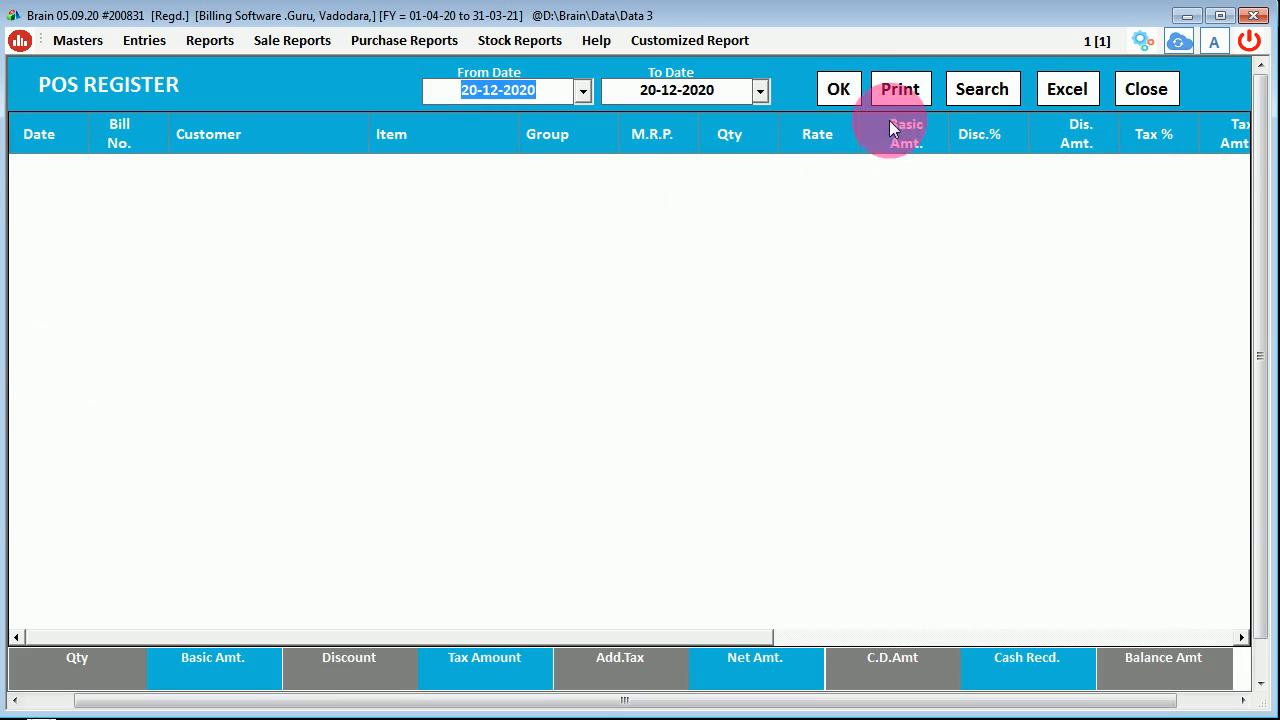
{"action": "left_click", "coordinate": [849, 89]}
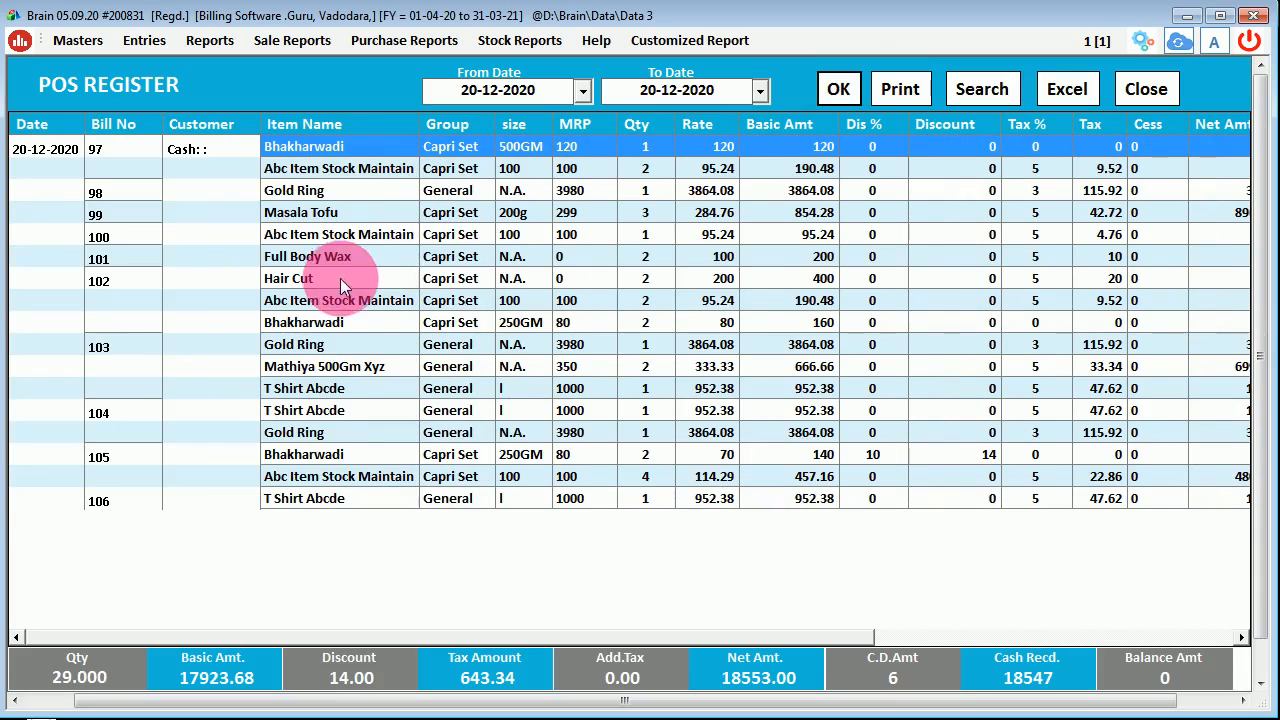
{"action": "left_click", "coordinate": [981, 89]}
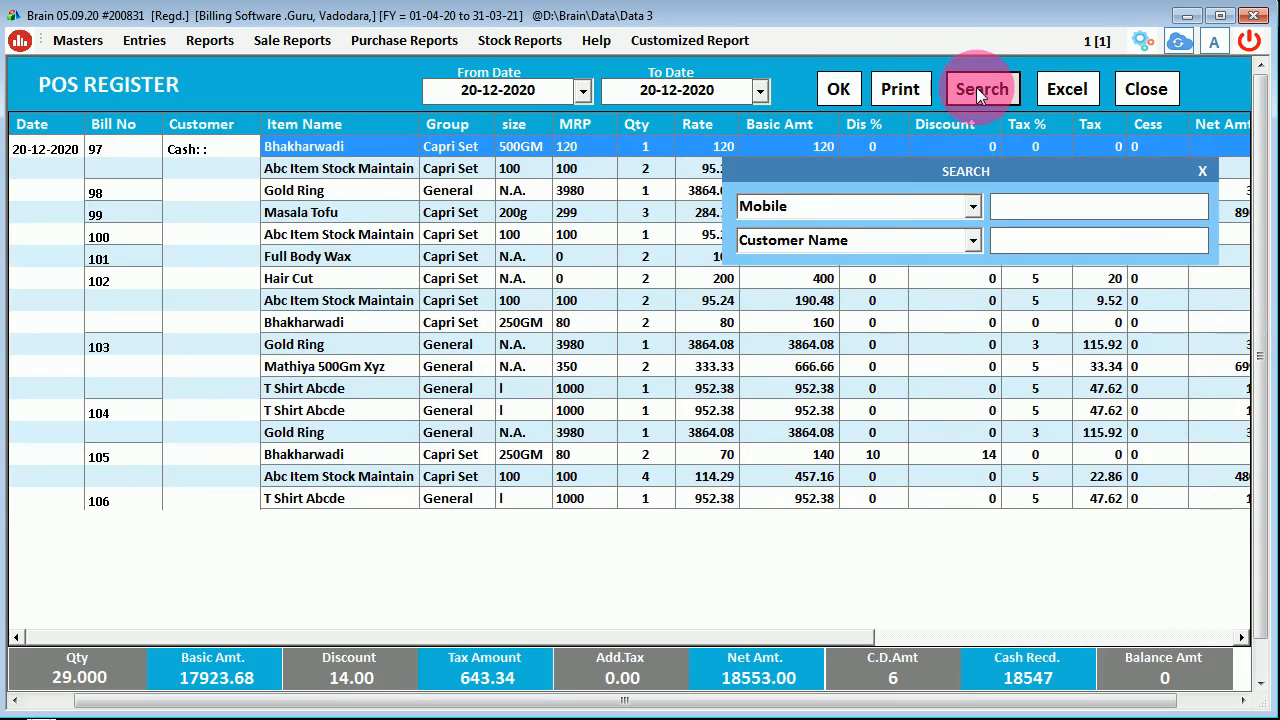
{"action": "left_click", "coordinate": [972, 240]}
{"action": "left_click", "coordinate": [975, 236]}
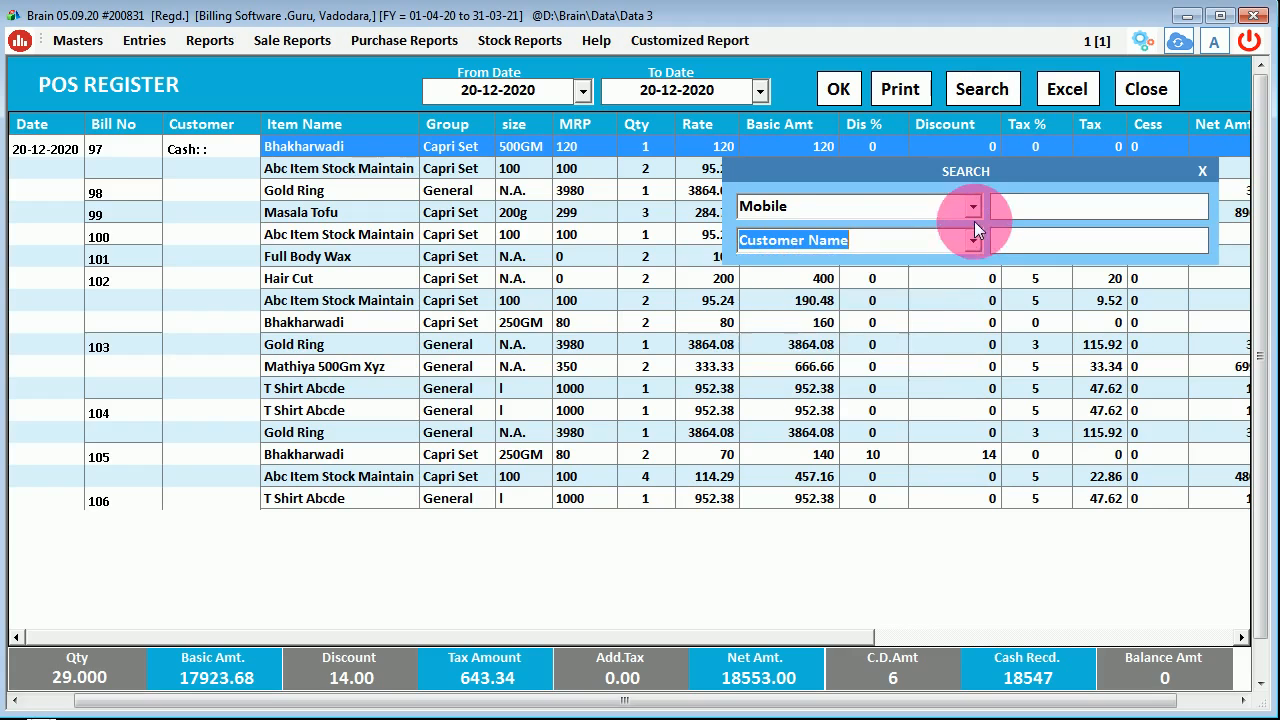
{"action": "left_click", "coordinate": [975, 203]}
{"action": "left_click", "coordinate": [977, 203]}
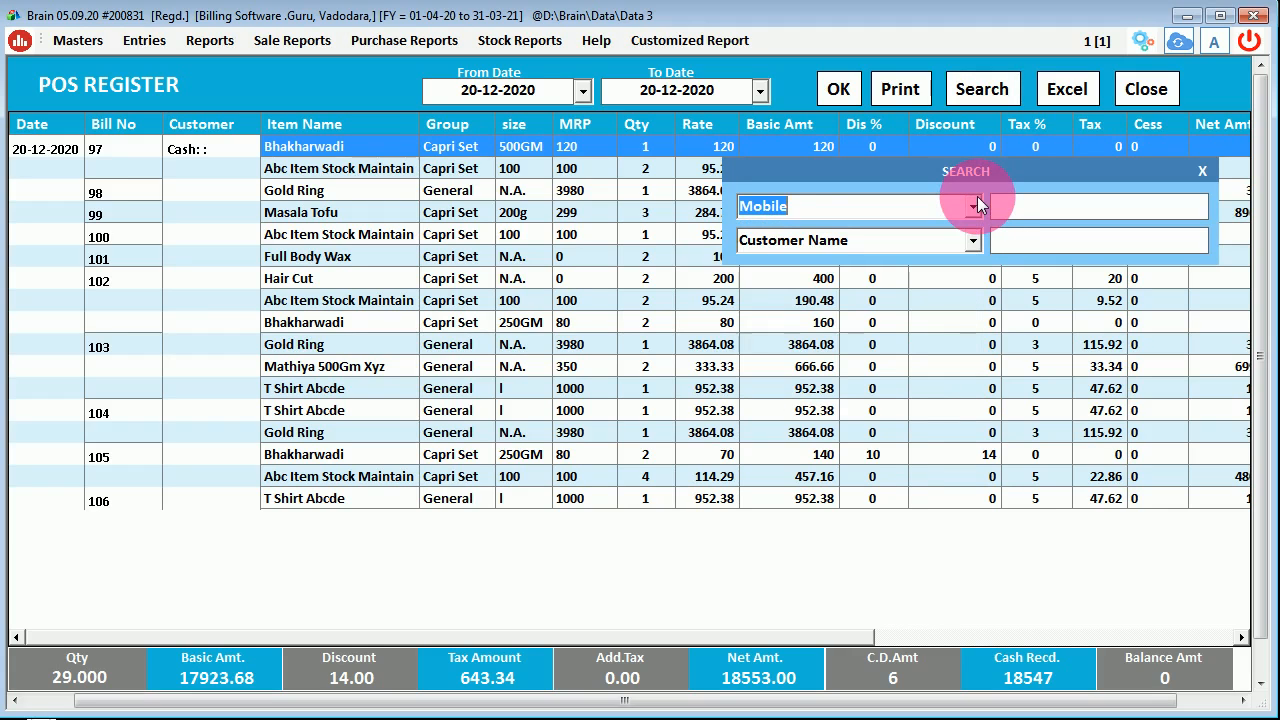
{"action": "left_click", "coordinate": [1203, 165]}
{"action": "left_click", "coordinate": [1146, 89]}
- Open the POS Bill Book and load bills from 26-05-2020 to 20-12-2020
{"action": "left_click", "coordinate": [145, 42]}
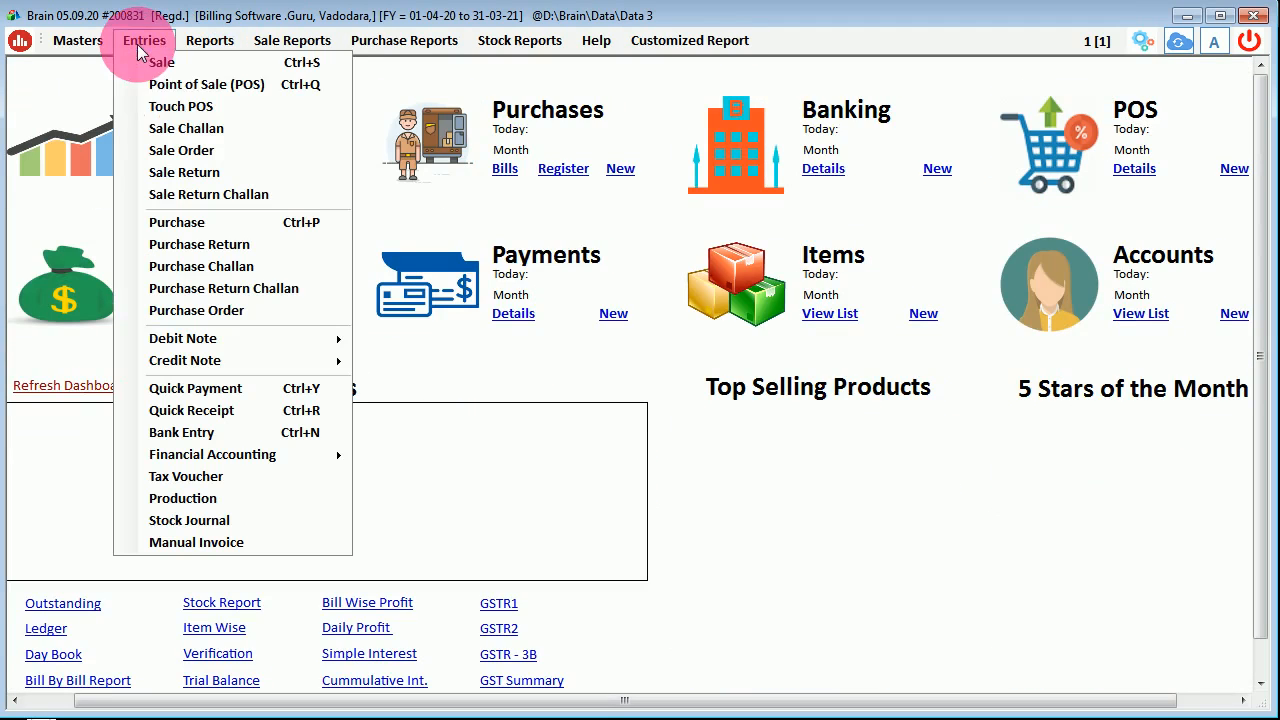
{"action": "left_click", "coordinate": [165, 83]}
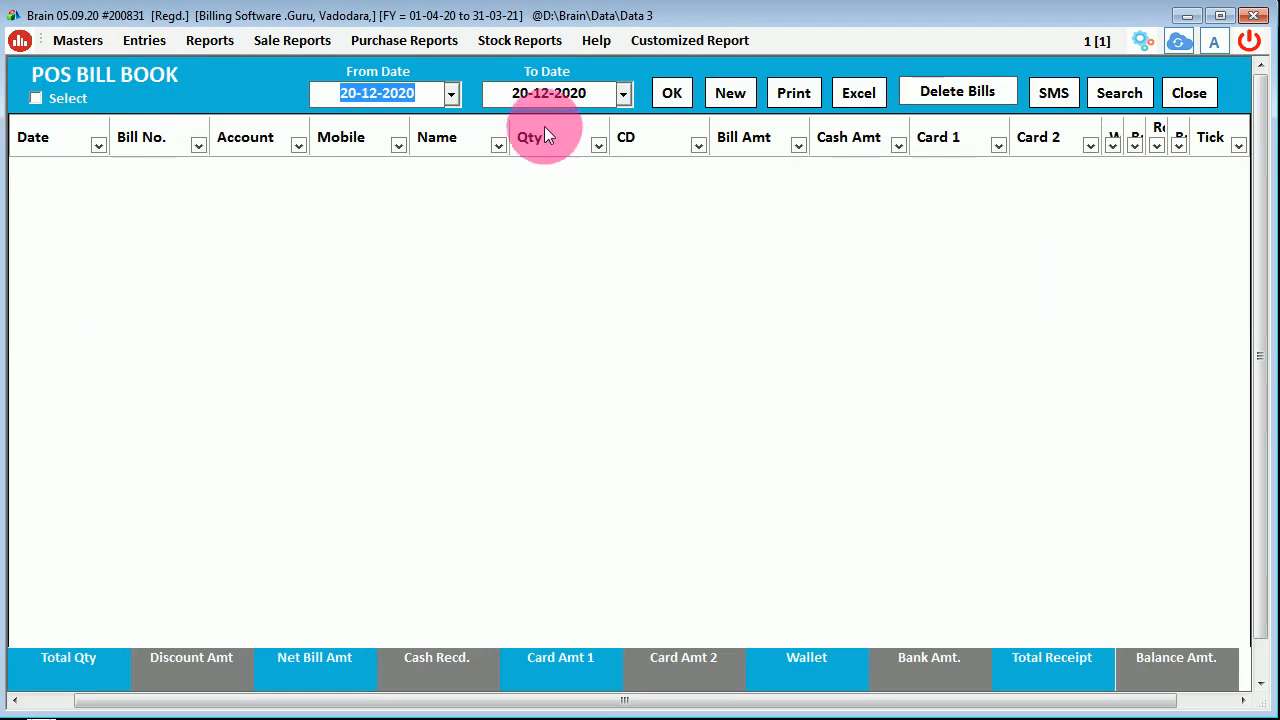
{"action": "left_click", "coordinate": [668, 93]}
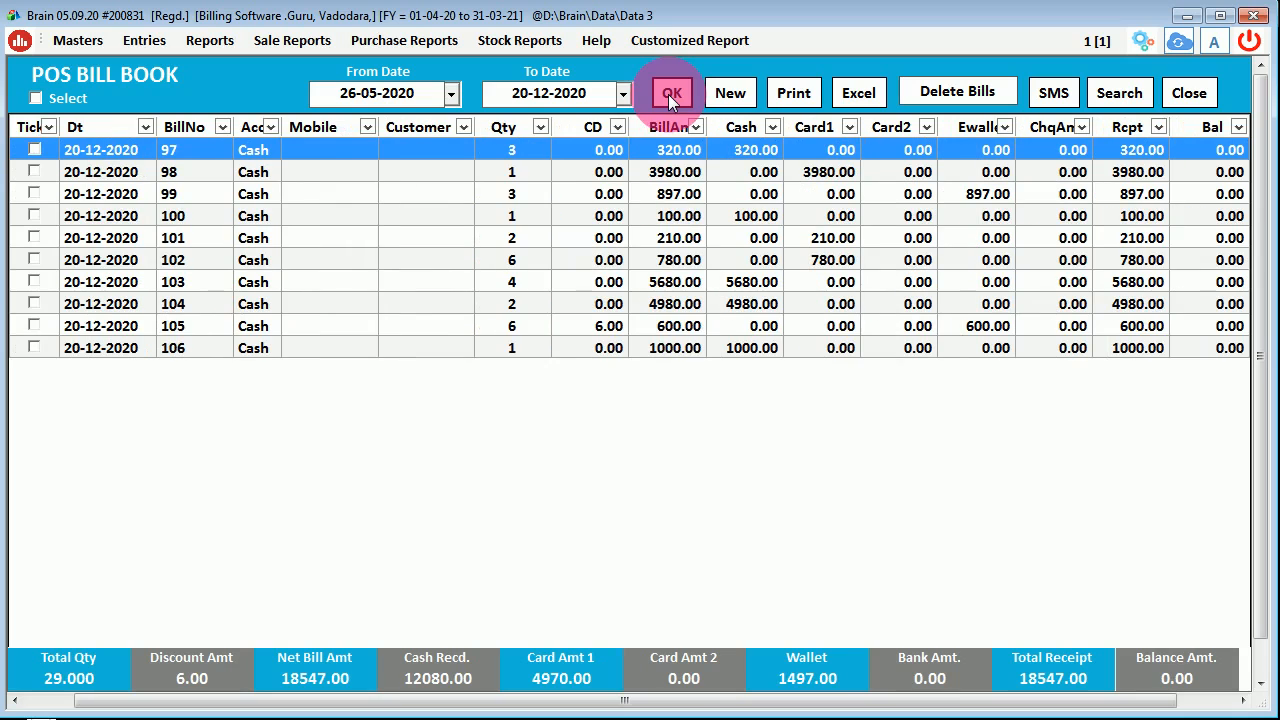
- Review bills 97–106 and totals: 18547.00 net, 12080.00 cash, 4970.00 card, 1497.00 wallet
{"action": "left_click", "coordinate": [104, 260]}
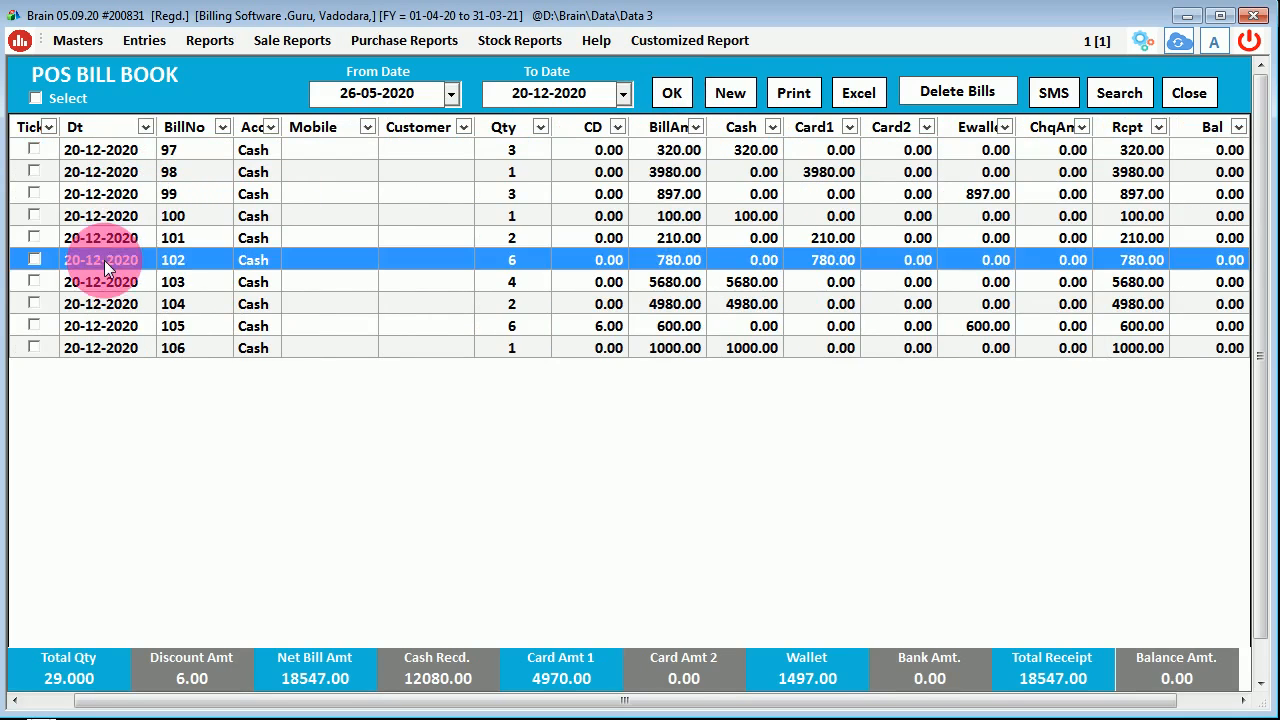
{"action": "left_click", "coordinate": [100, 298]}
{"action": "left_click", "coordinate": [104, 328]}
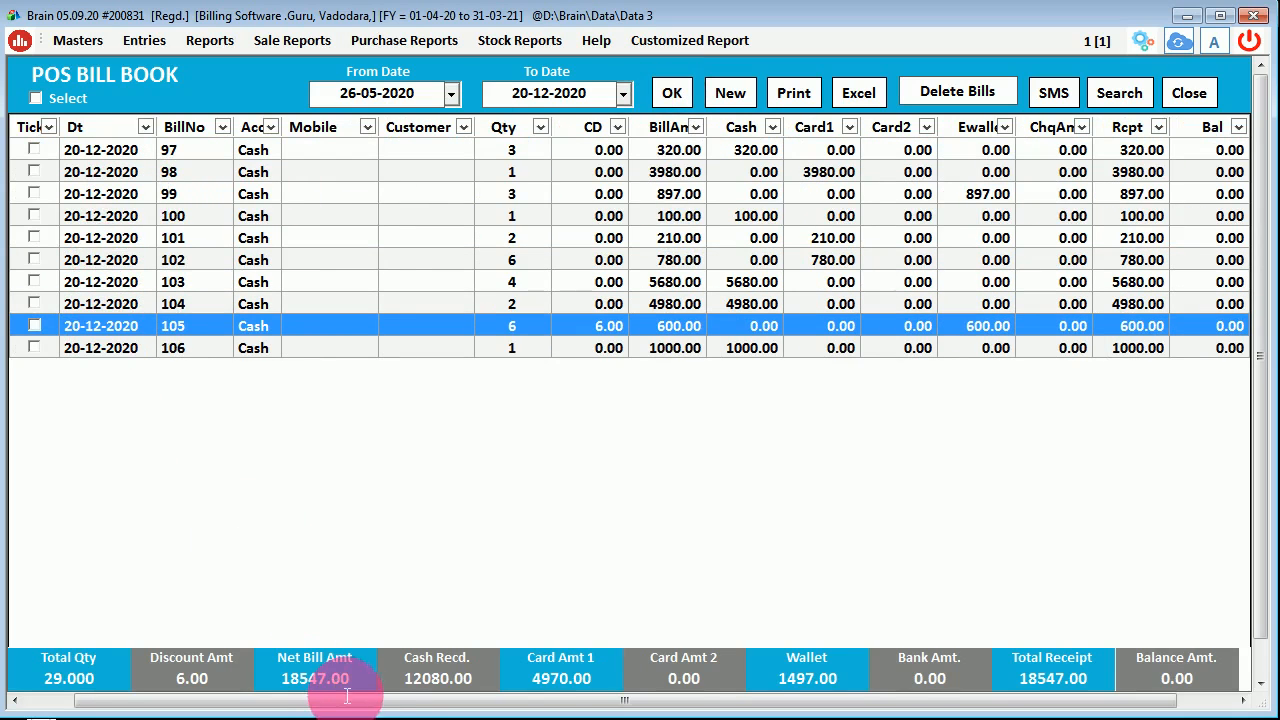
{"action": "left_click_drag", "start_coordinate": [402, 680], "coordinate": [489, 684]}
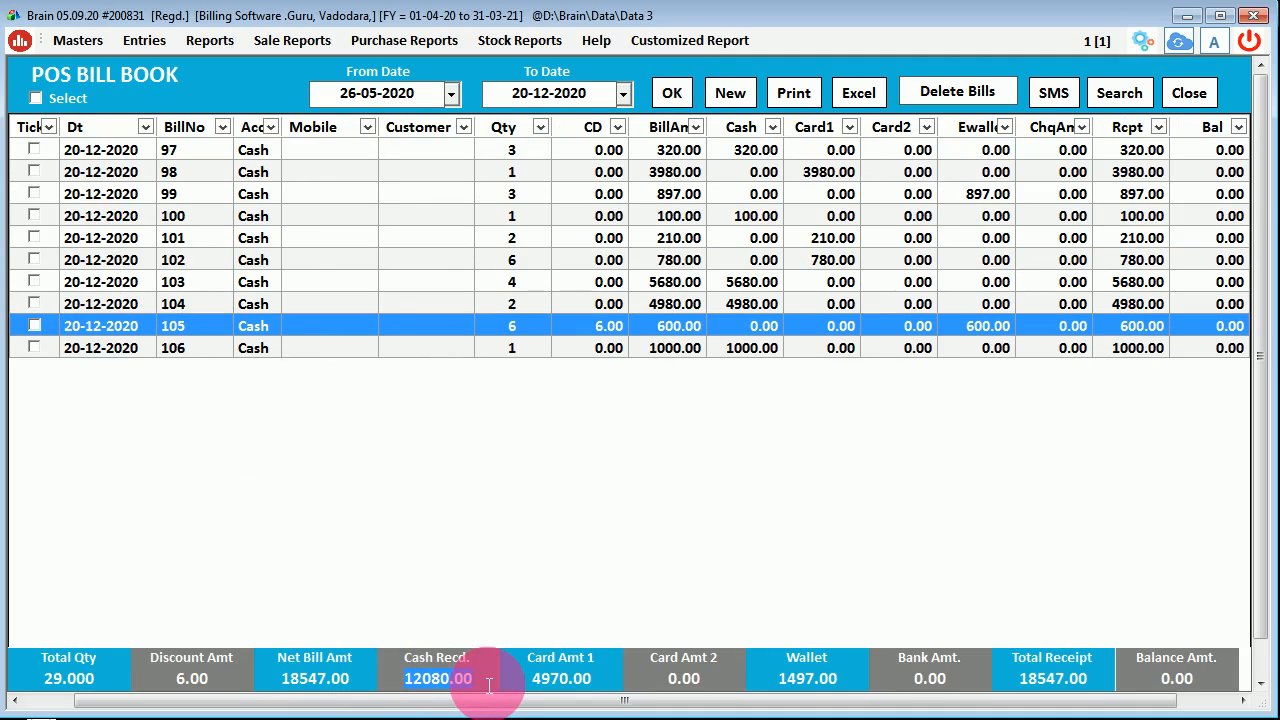
{"action": "left_click_drag", "start_coordinate": [352, 680], "coordinate": [150, 693]}
{"action": "left_click", "coordinate": [60, 680]}
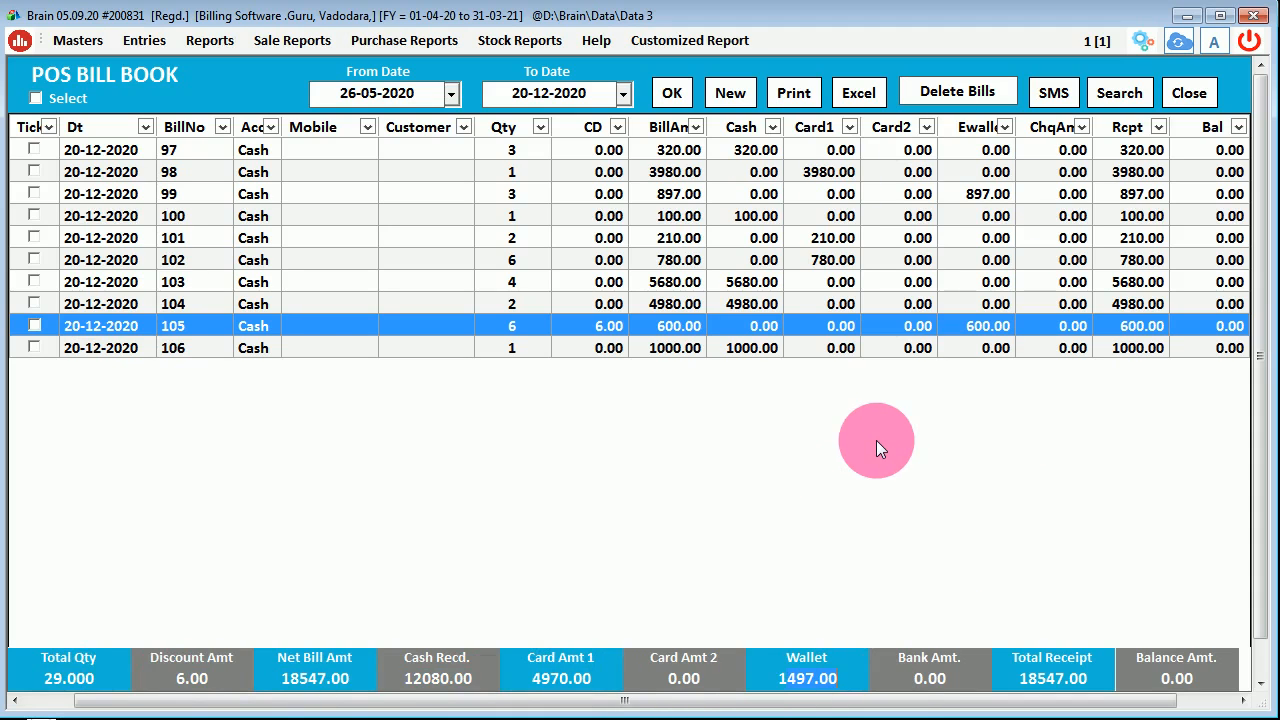
{"action": "left_click", "coordinate": [1109, 95]}
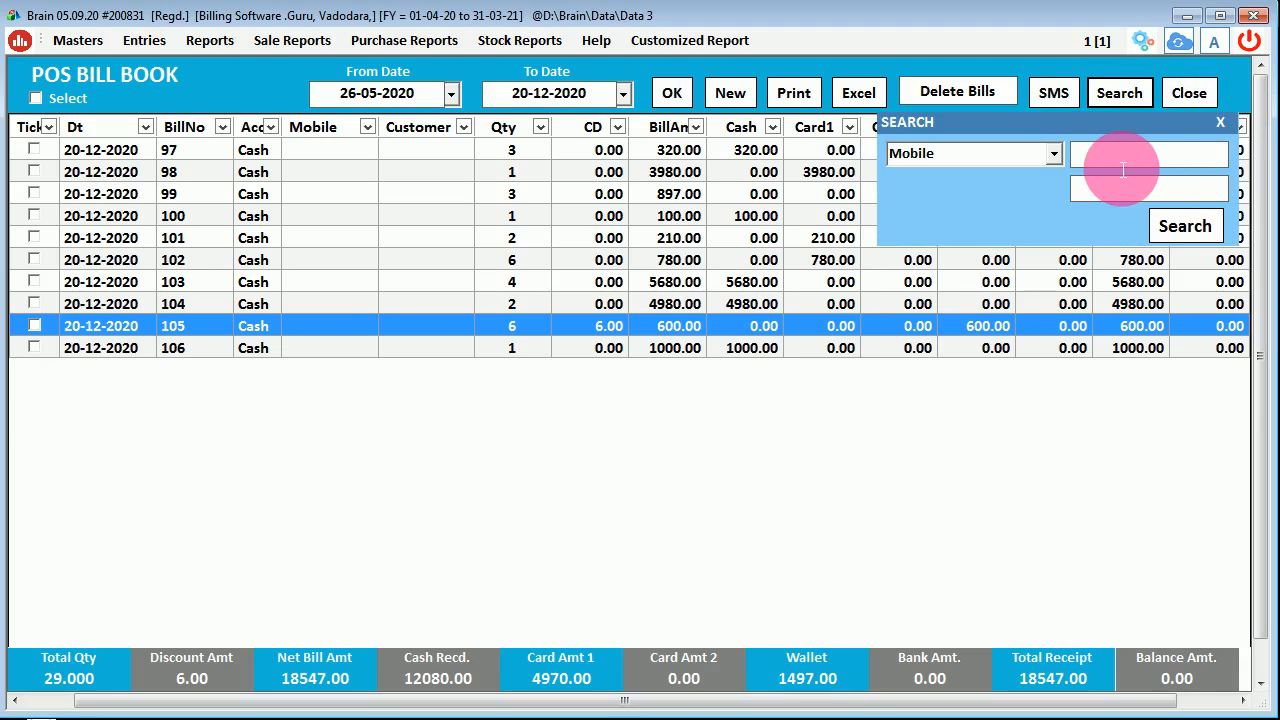
- Tick bills 104–106 and cancel the Delete Bills prompt so they stay
{"action": "left_click", "coordinate": [1220, 123]}
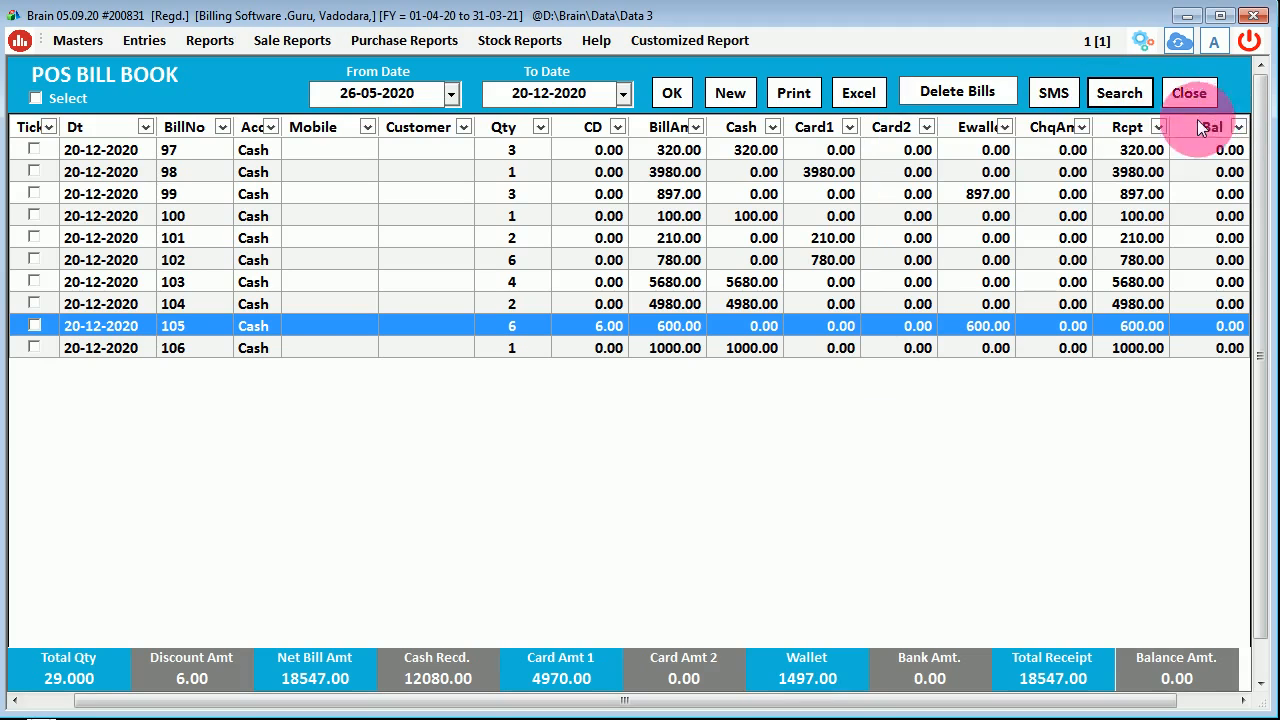
{"action": "left_click", "coordinate": [34, 347]}
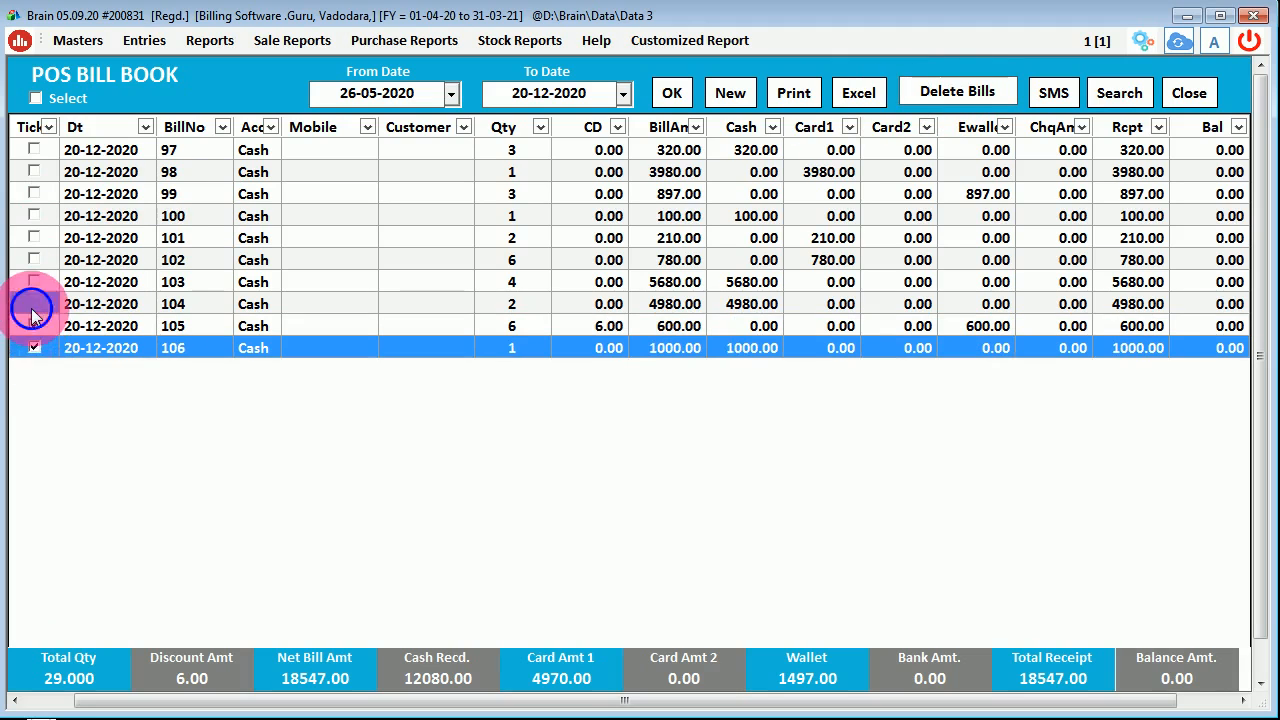
{"action": "left_click", "coordinate": [34, 304]}
{"action": "left_click", "coordinate": [974, 95]}
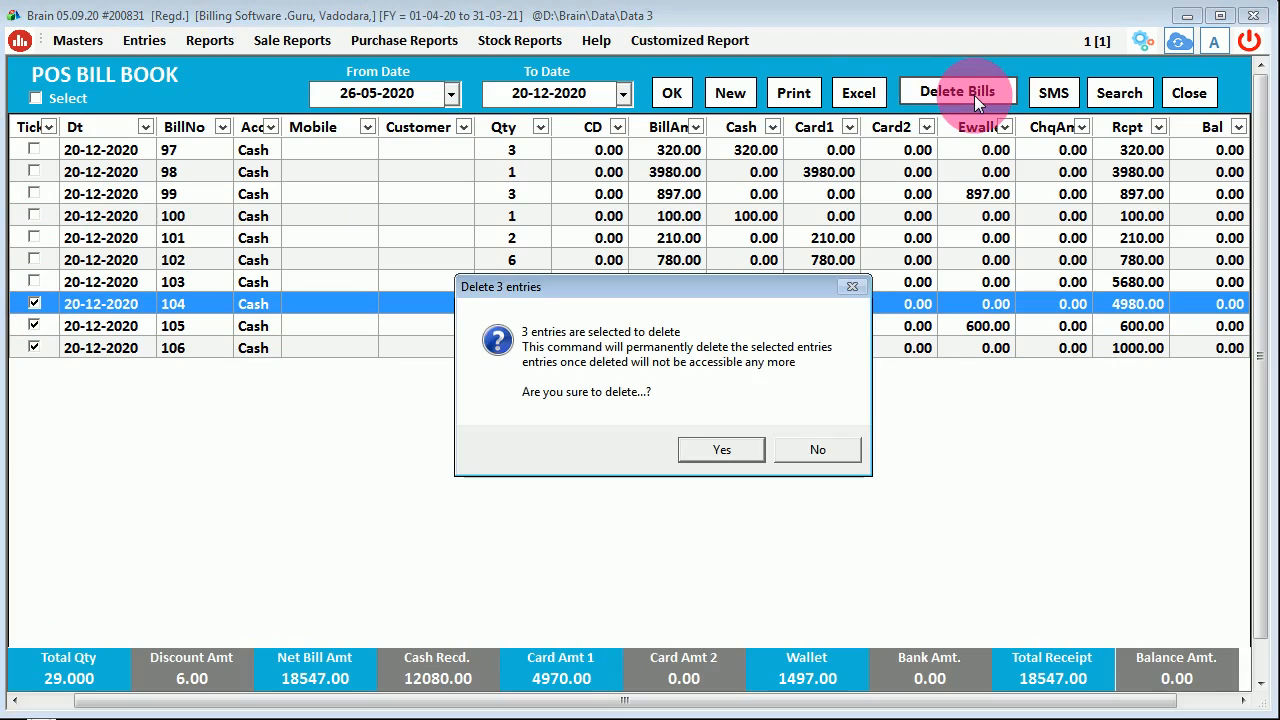
{"action": "left_click", "coordinate": [811, 446]}
- Preview the bill list in the POS Bill Book print format, then close the preview
{"action": "left_click", "coordinate": [789, 90]}
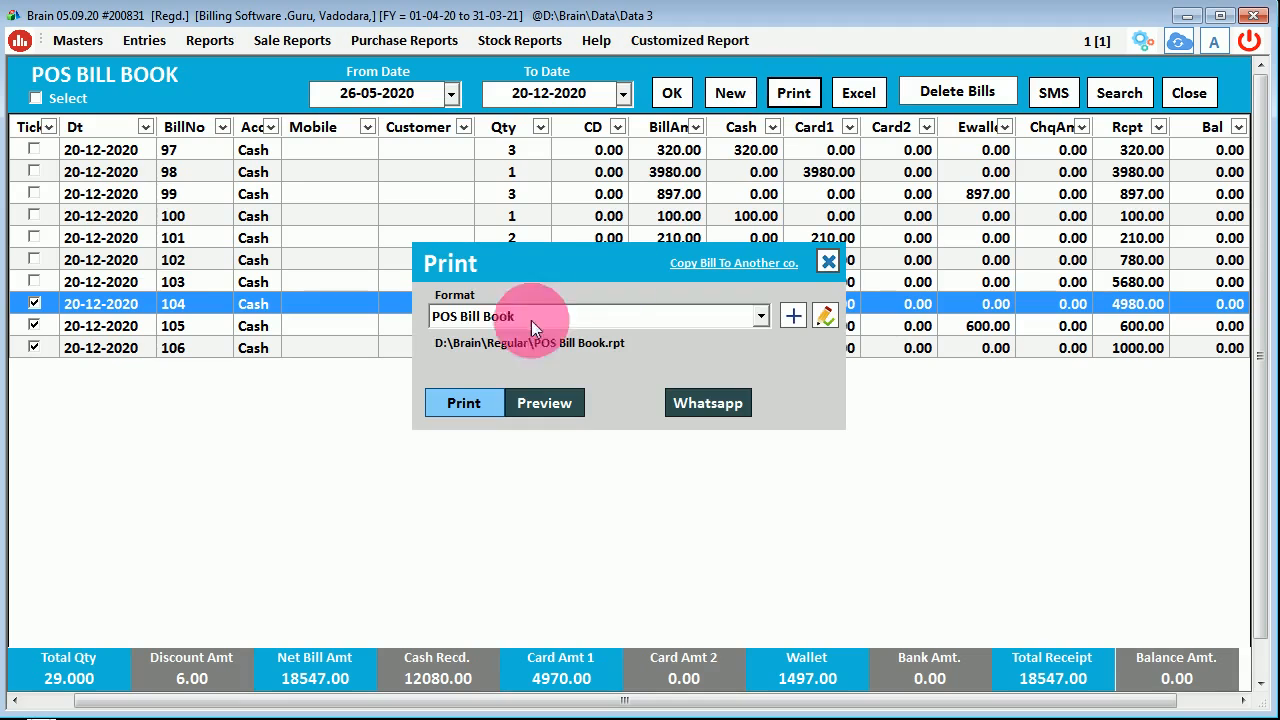
{"action": "left_click", "coordinate": [466, 319]}
{"action": "left_click", "coordinate": [466, 318]}
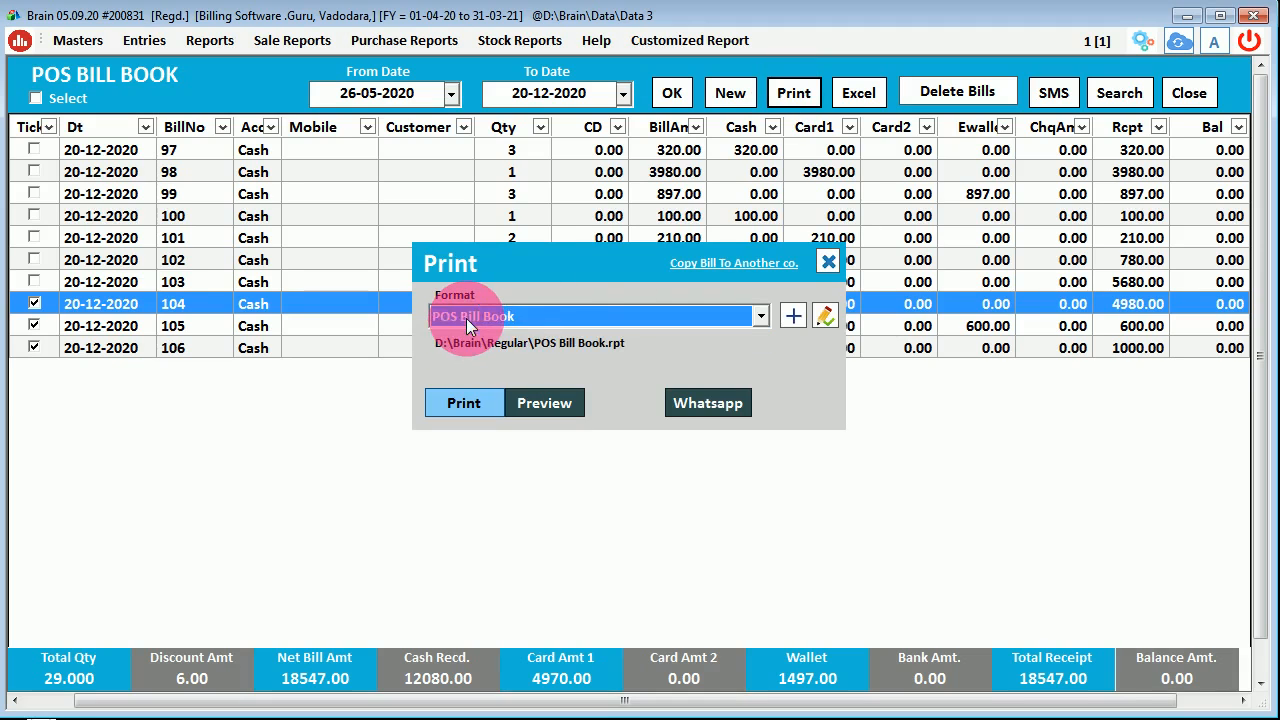
{"action": "left_click", "coordinate": [561, 394]}
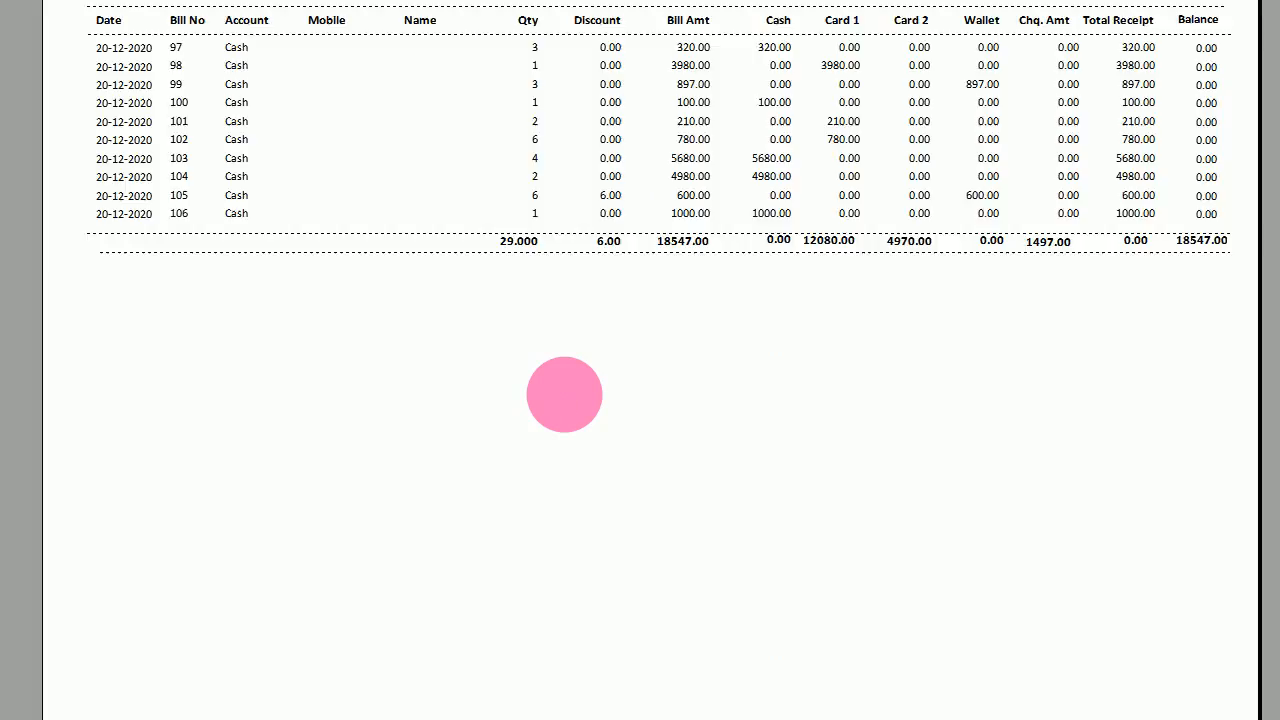
{"action": "left_click", "coordinate": [858, 114]}
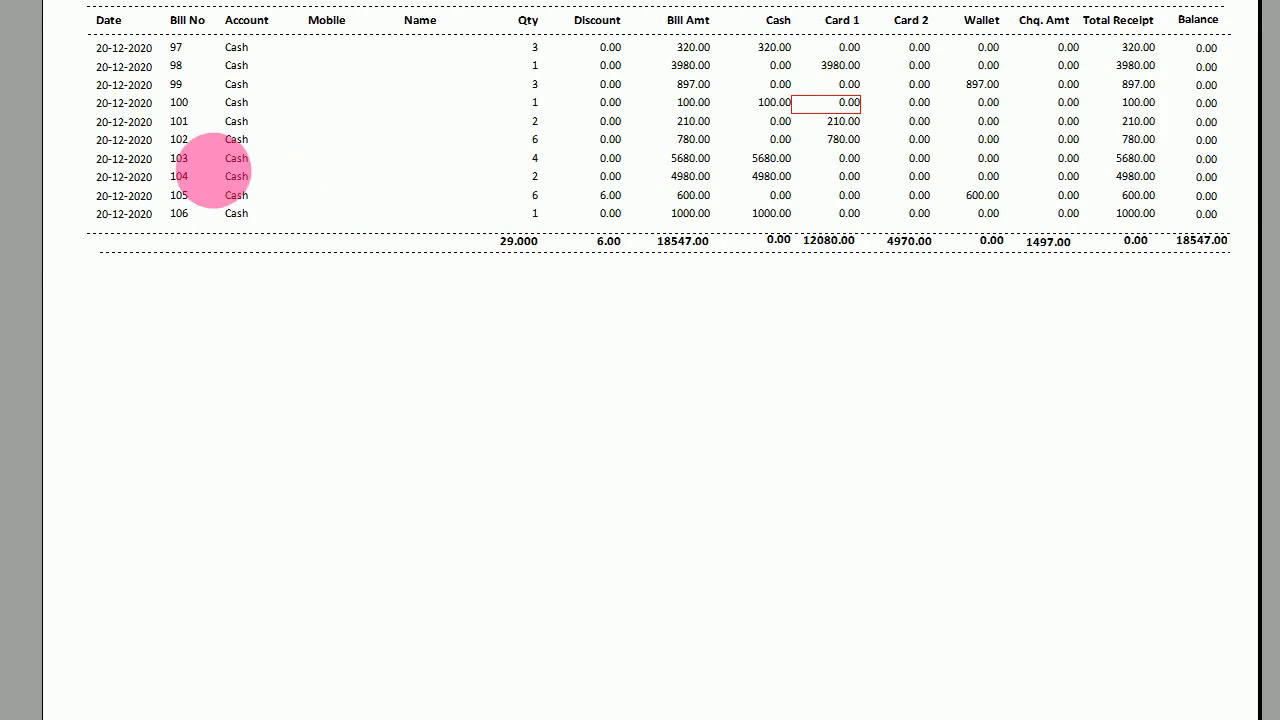
{"action": "left_click", "coordinate": [255, 213]}
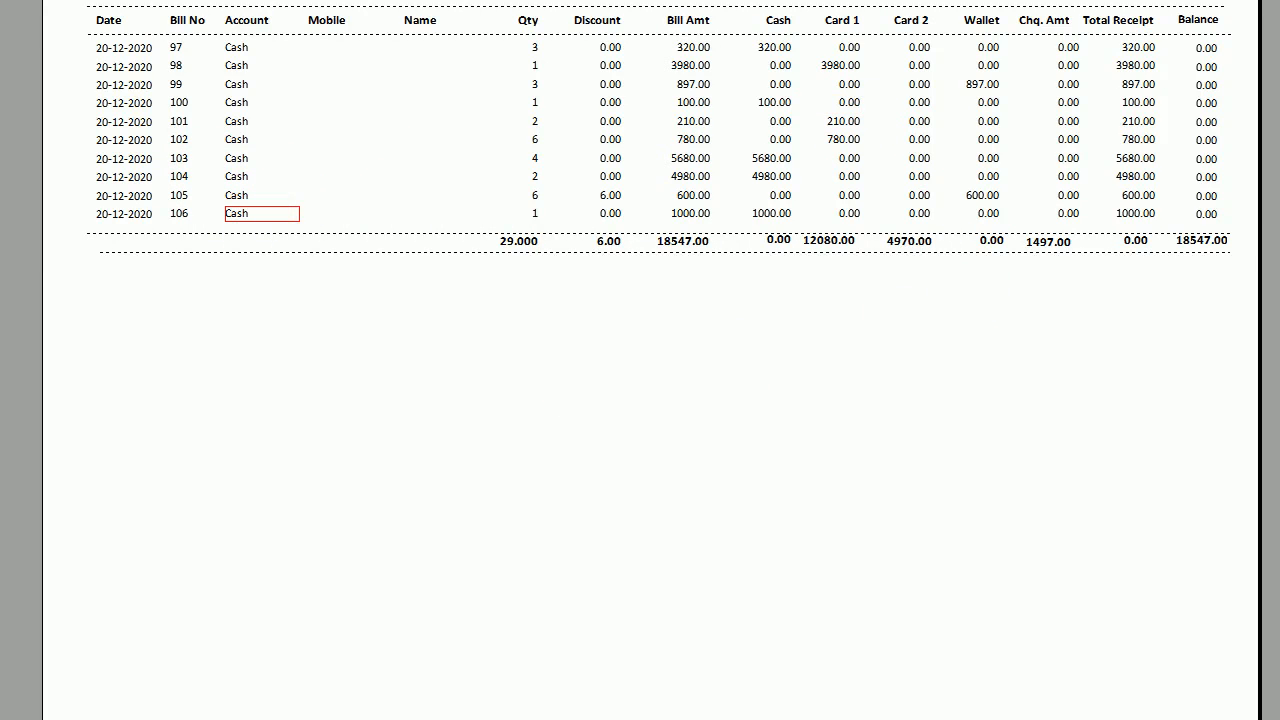
{"action": "key", "text": "Escape"}
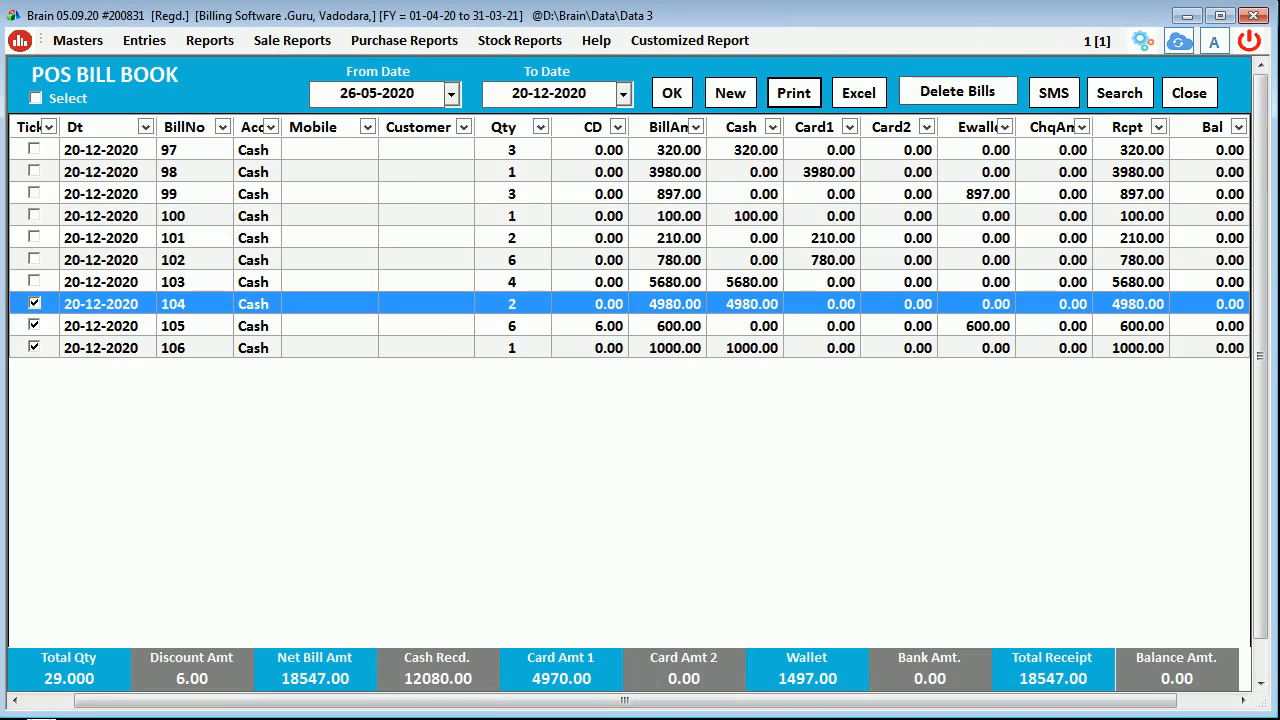
- Tick bill 102 and open then close the SMS message panel
{"action": "left_click", "coordinate": [875, 94]}
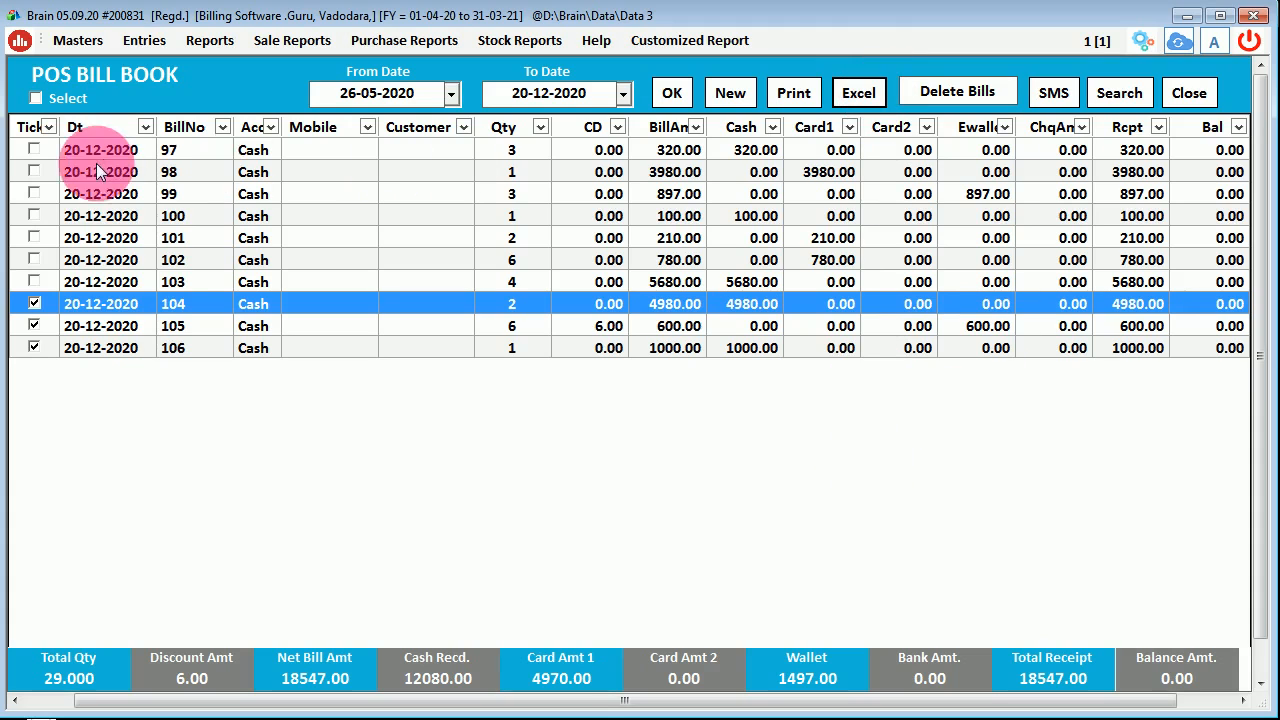
{"action": "left_click", "coordinate": [33, 259]}
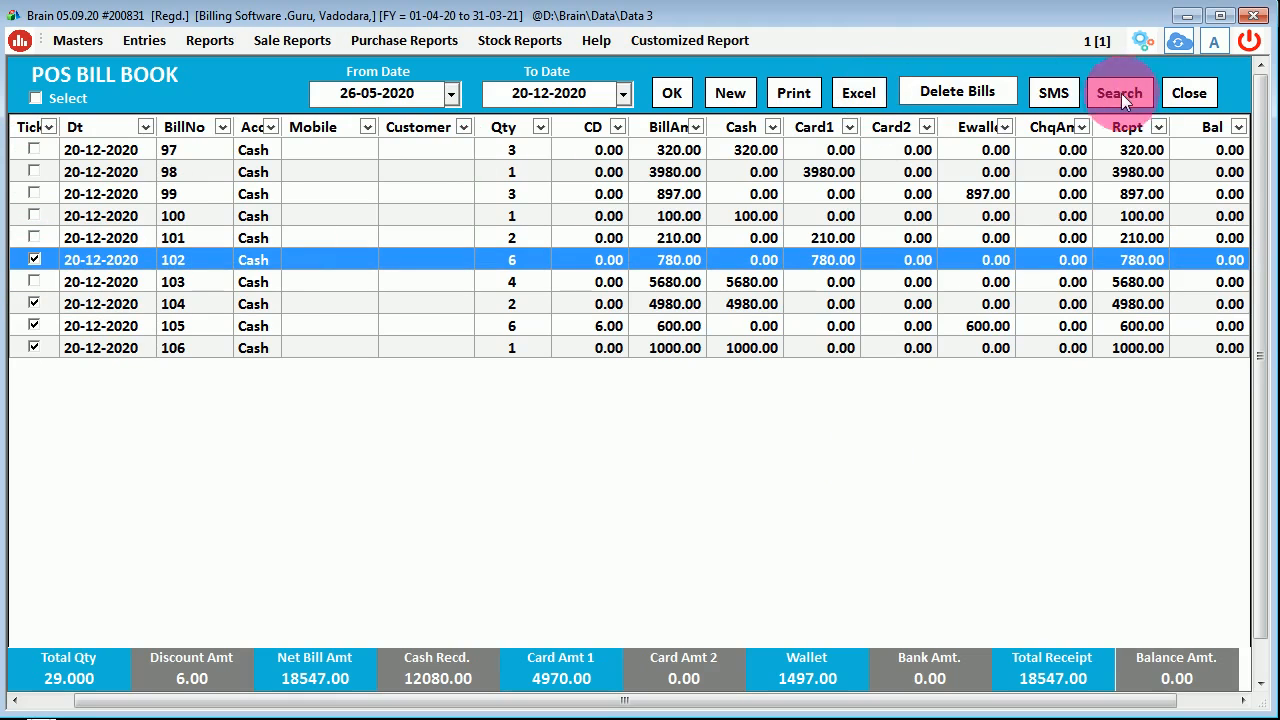
{"action": "left_click", "coordinate": [1043, 94]}
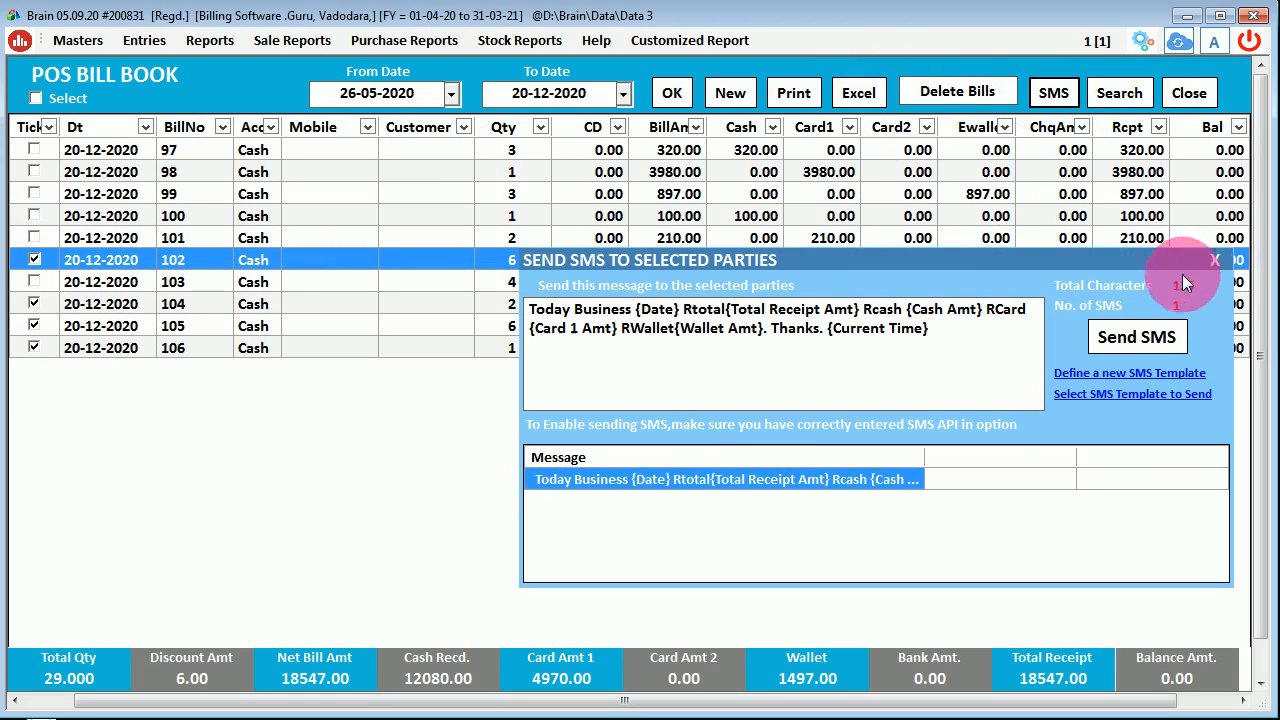
{"action": "left_click", "coordinate": [1208, 257]}
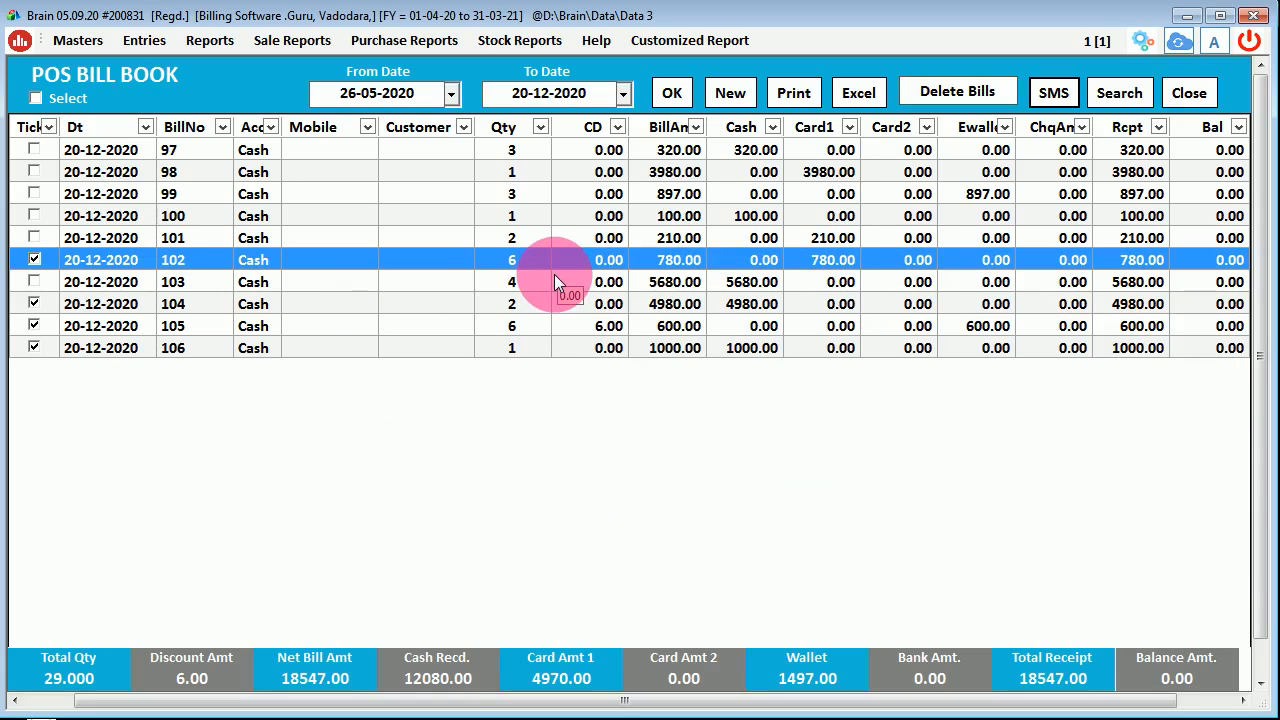
- List bills from 01-12-2020 to 15-12-2020, then close the POS Bill Book
{"action": "left_click", "coordinate": [451, 93]}
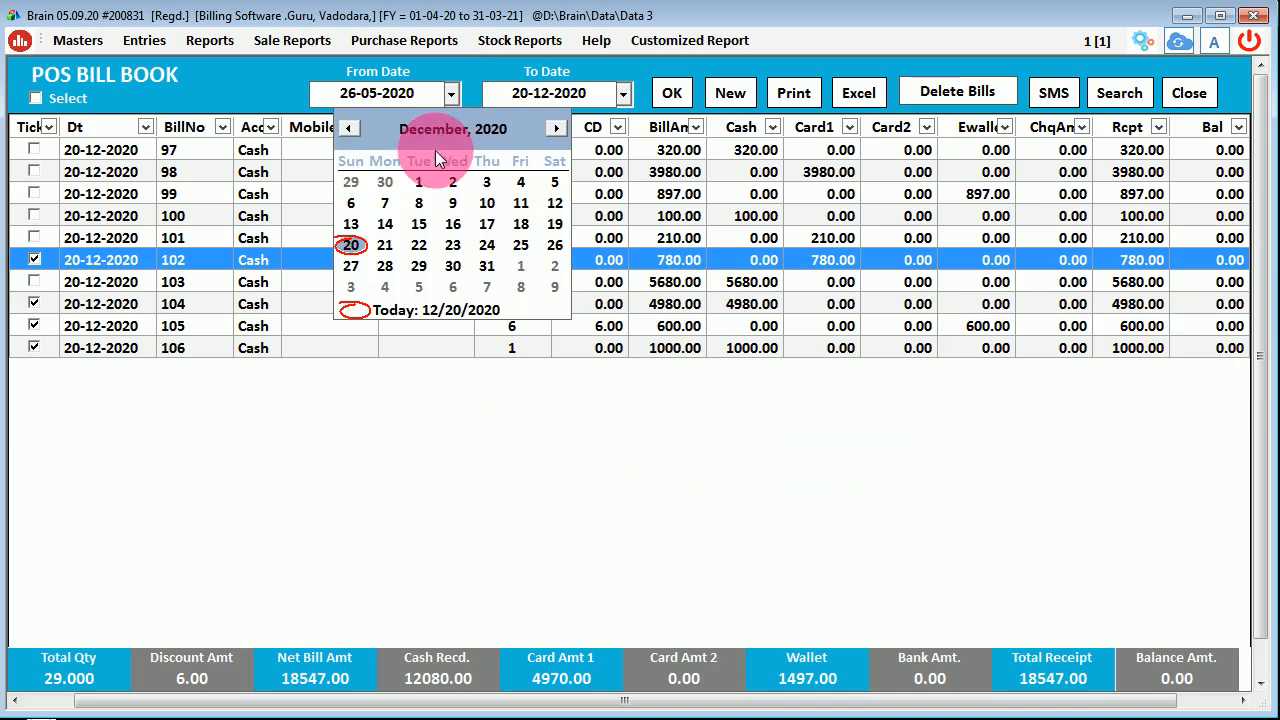
{"action": "left_click", "coordinate": [419, 182]}
{"action": "left_click", "coordinate": [549, 93]}
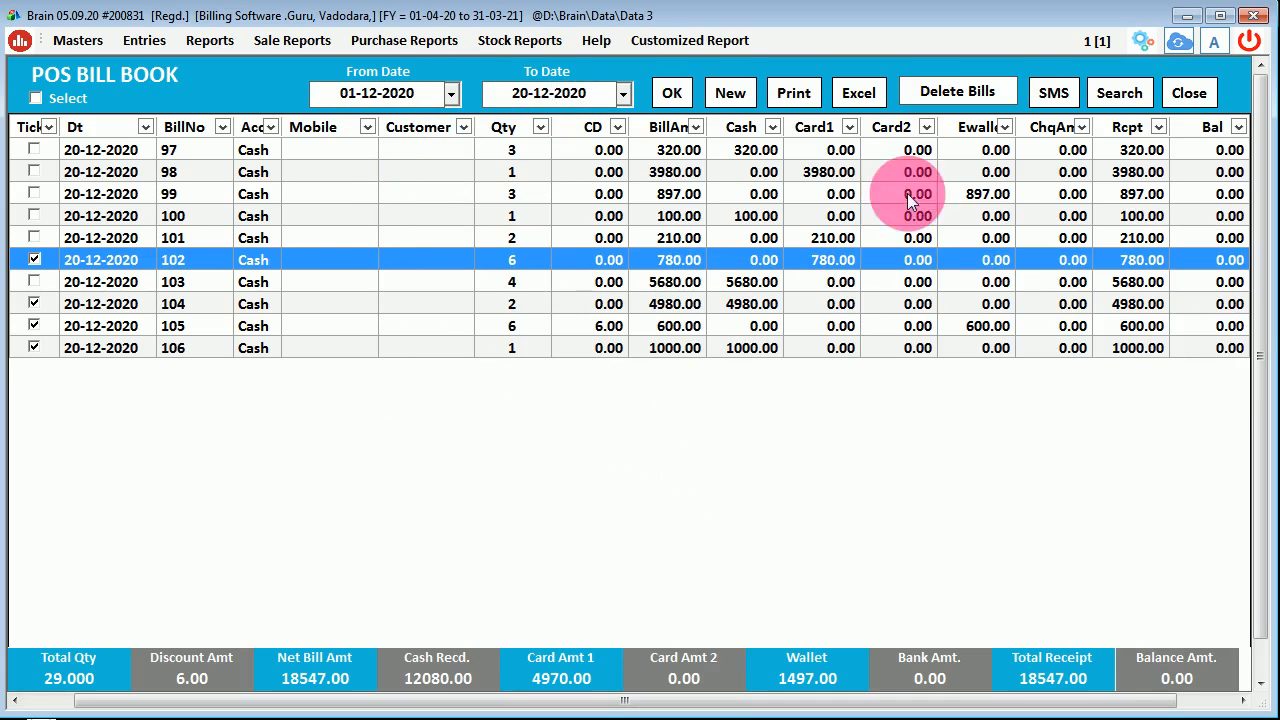
{"action": "left_click", "coordinate": [622, 97]}
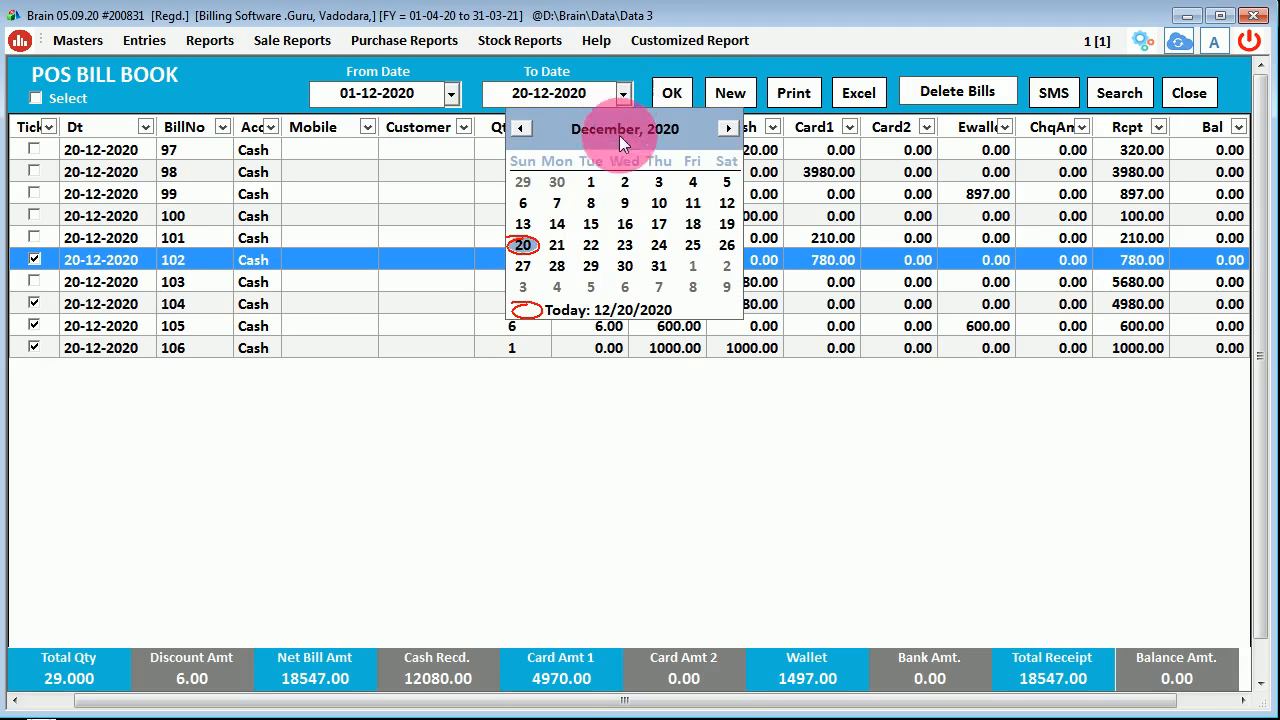
{"action": "left_click", "coordinate": [590, 224]}
{"action": "left_click", "coordinate": [676, 95]}
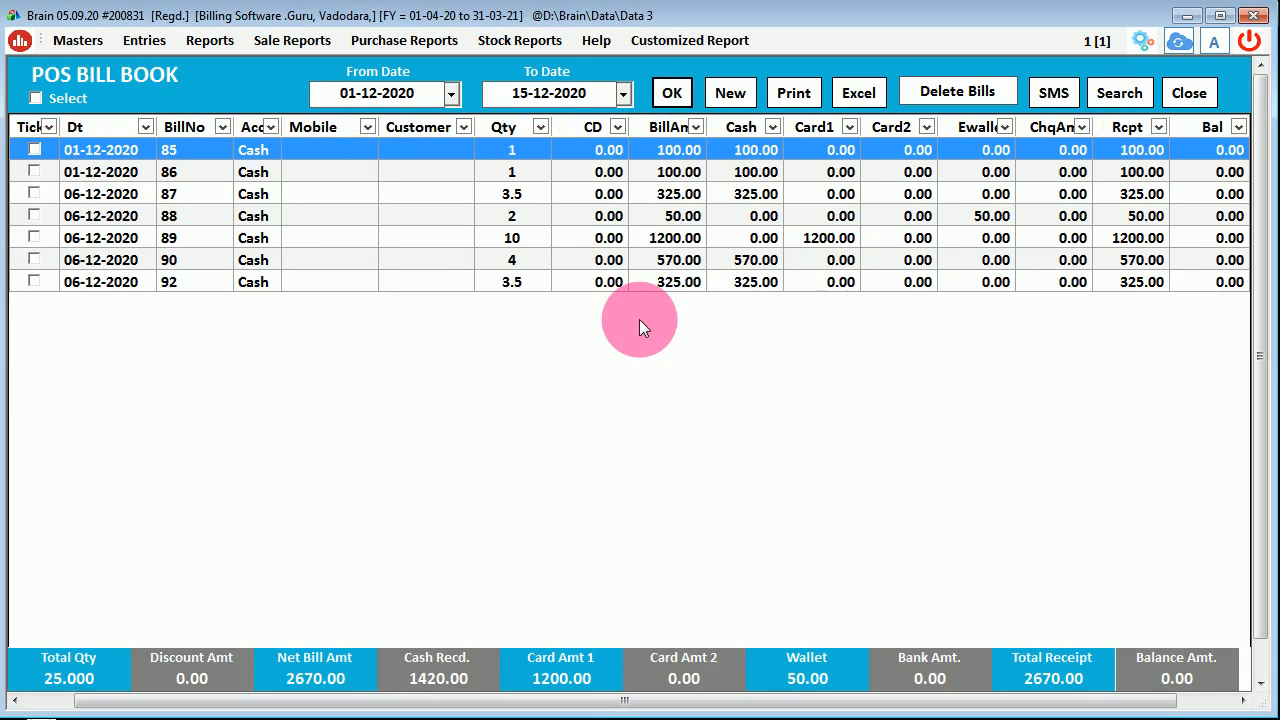
{"action": "left_click", "coordinate": [1187, 93]}
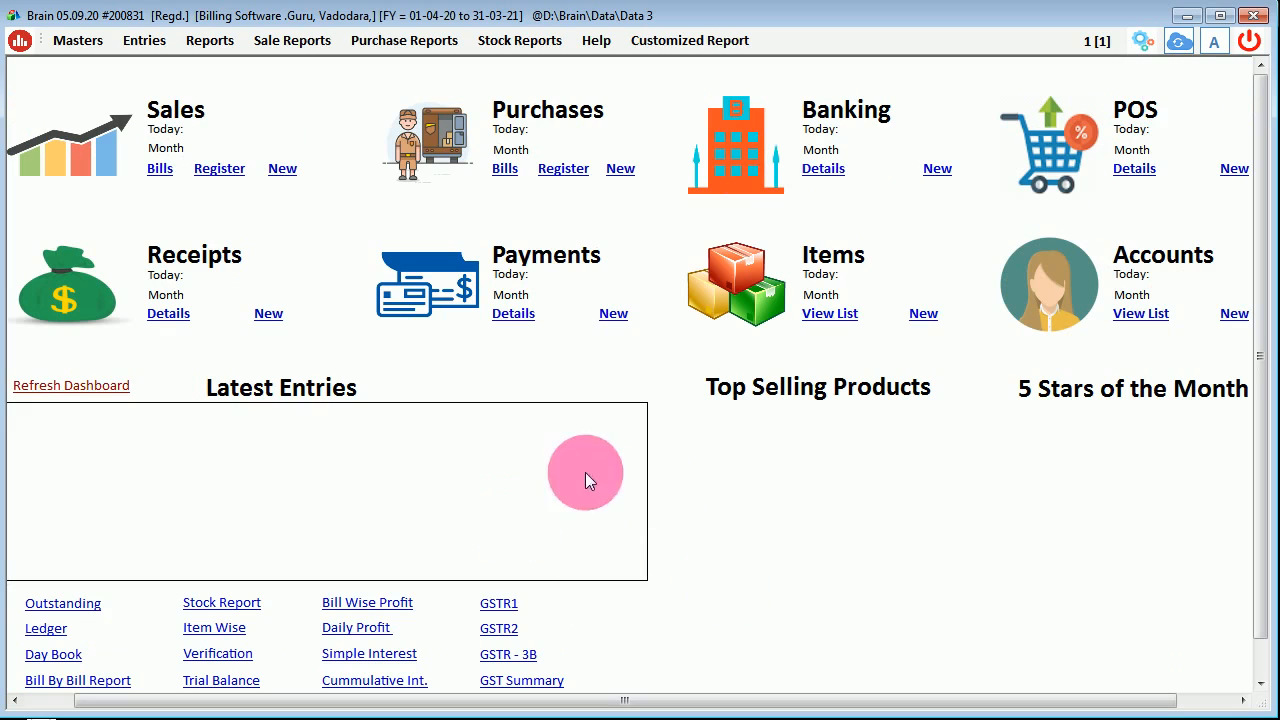
- Refresh the dashboard to show 18547.00 POS today over 10 bills, then hide it
{"action": "left_click", "coordinate": [82, 381]}
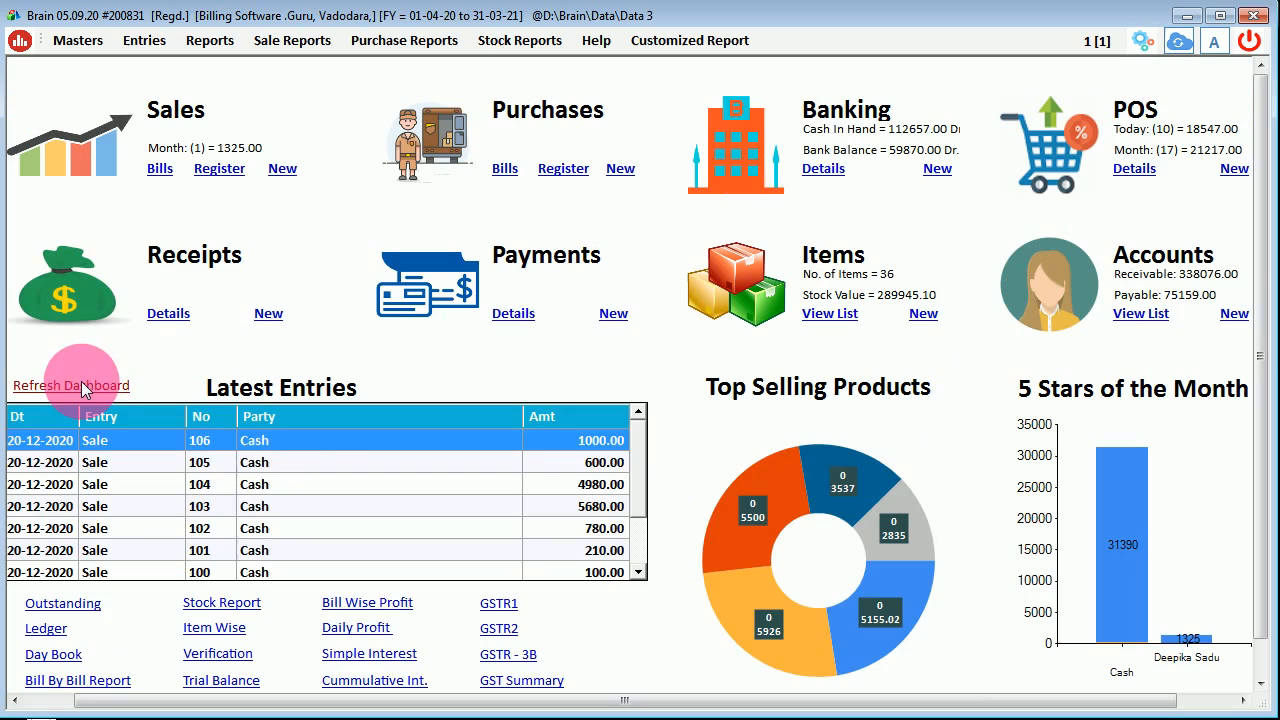
{"action": "left_click", "coordinate": [300, 462]}
{"action": "left_click", "coordinate": [326, 486]}
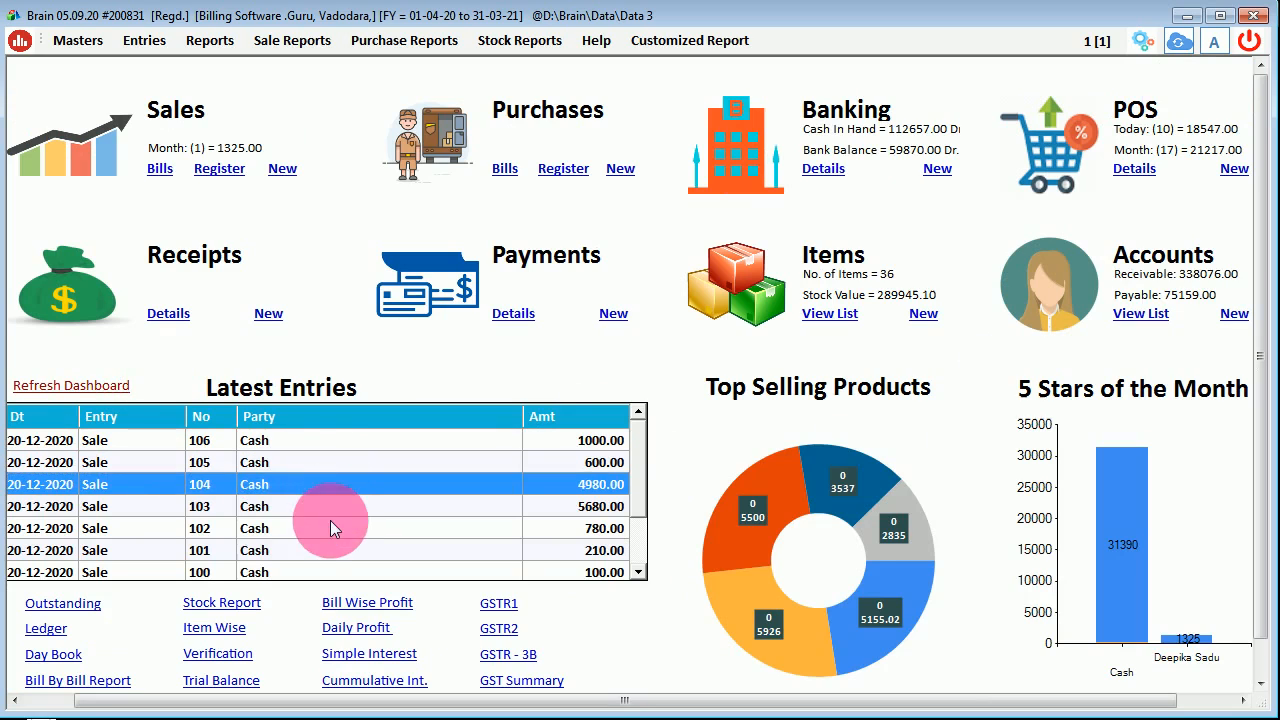
{"action": "left_click", "coordinate": [346, 528]}
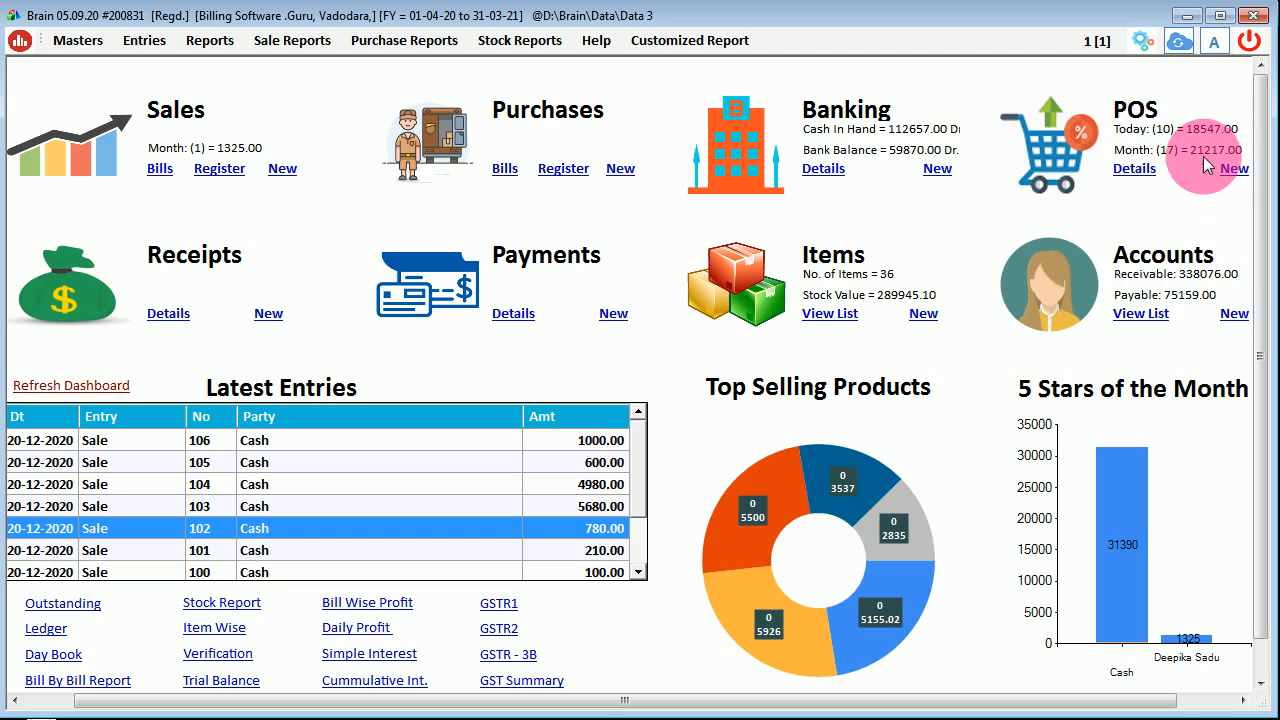
{"action": "left_click", "coordinate": [18, 44]}
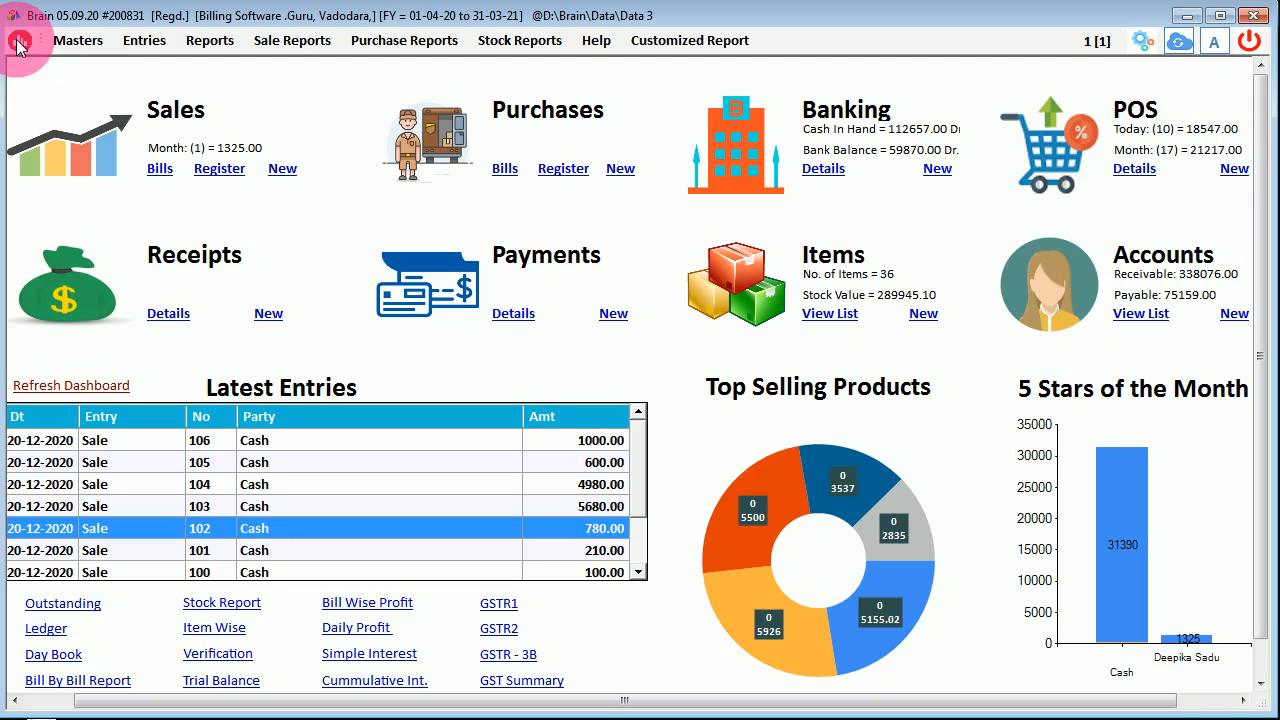